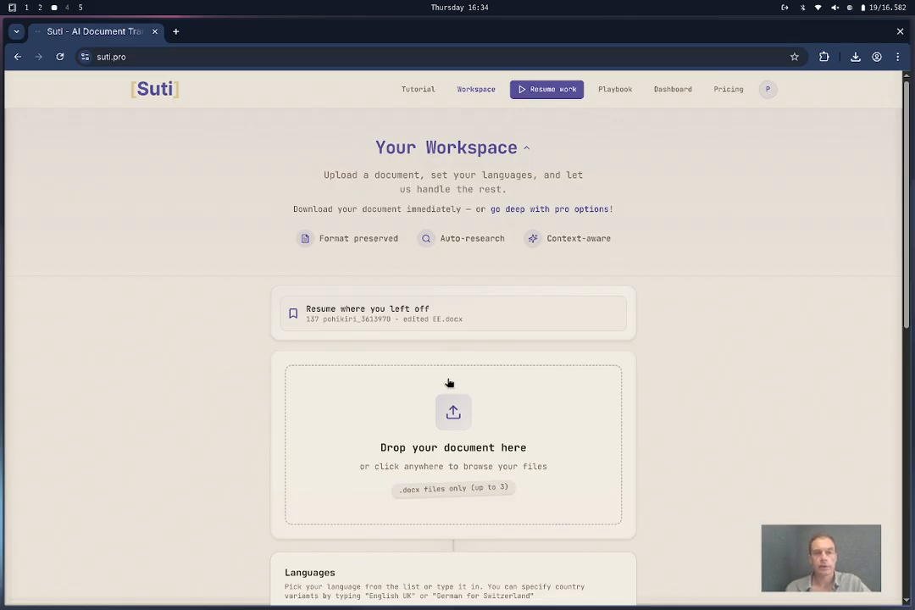
{"action": "scroll", "coordinate": [449, 383], "scroll_direction": "down", "scroll_amount": 7}
{"action": "scroll", "coordinate": [449, 383], "scroll_direction": "up", "scroll_amount": 7}
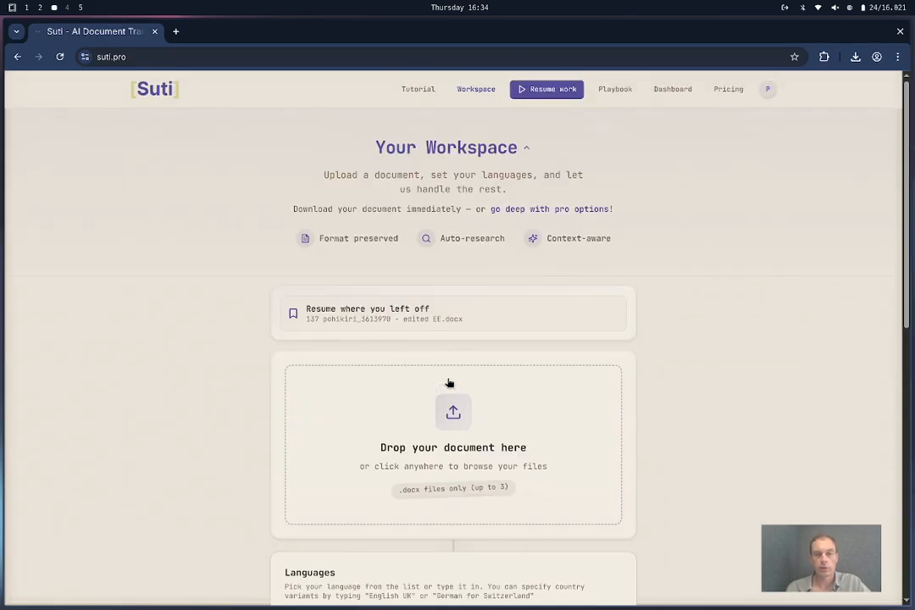
{"action": "left_click", "coordinate": [461, 424]}
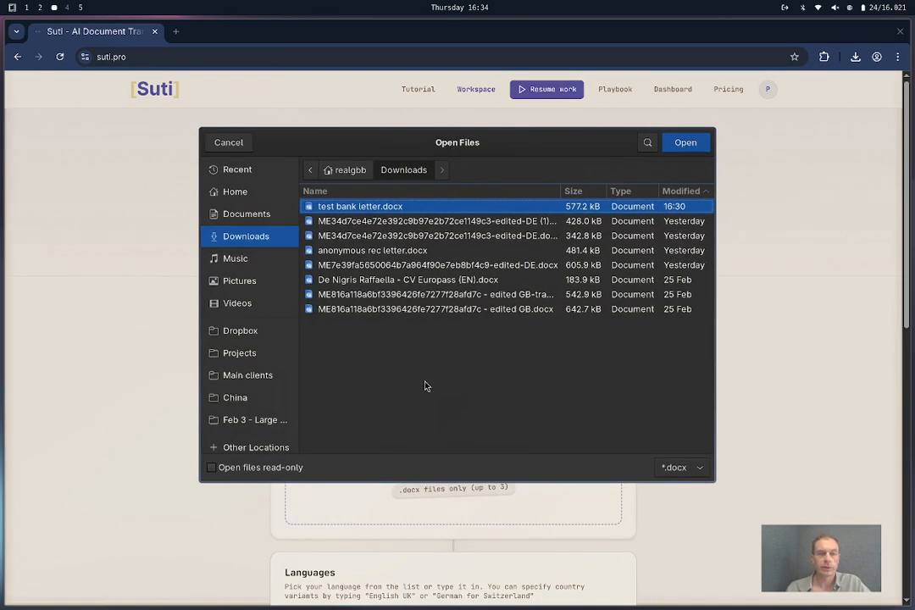
{"action": "left_click", "coordinate": [224, 142]}
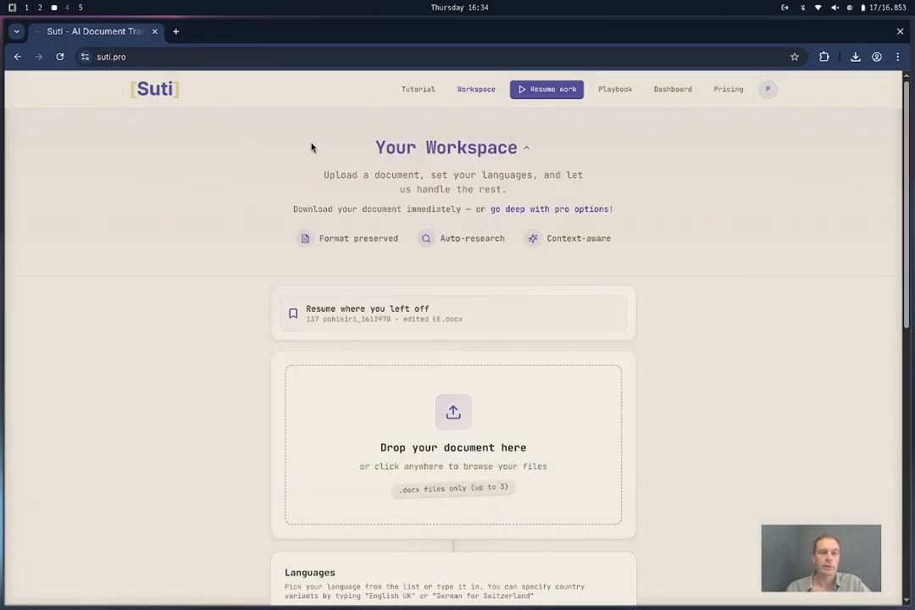
{"action": "left_click", "coordinate": [526, 148]}
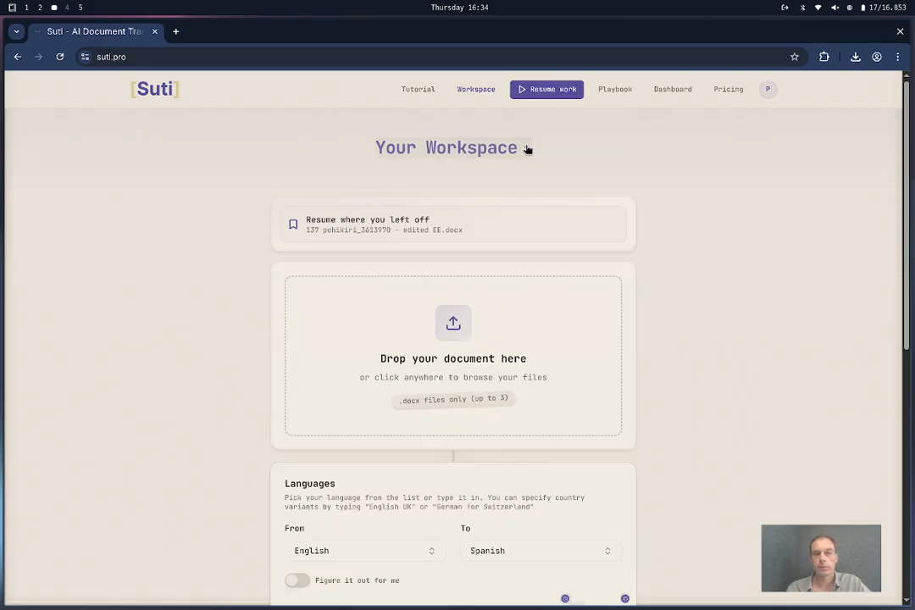
{"action": "left_click", "coordinate": [526, 148]}
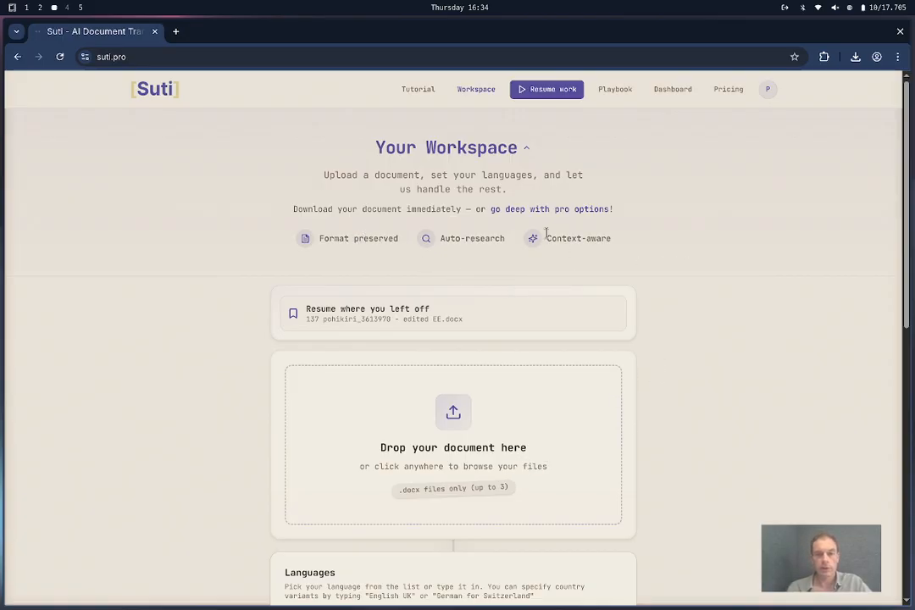
{"action": "left_click", "coordinate": [526, 148]}
{"action": "left_click", "coordinate": [526, 148]}
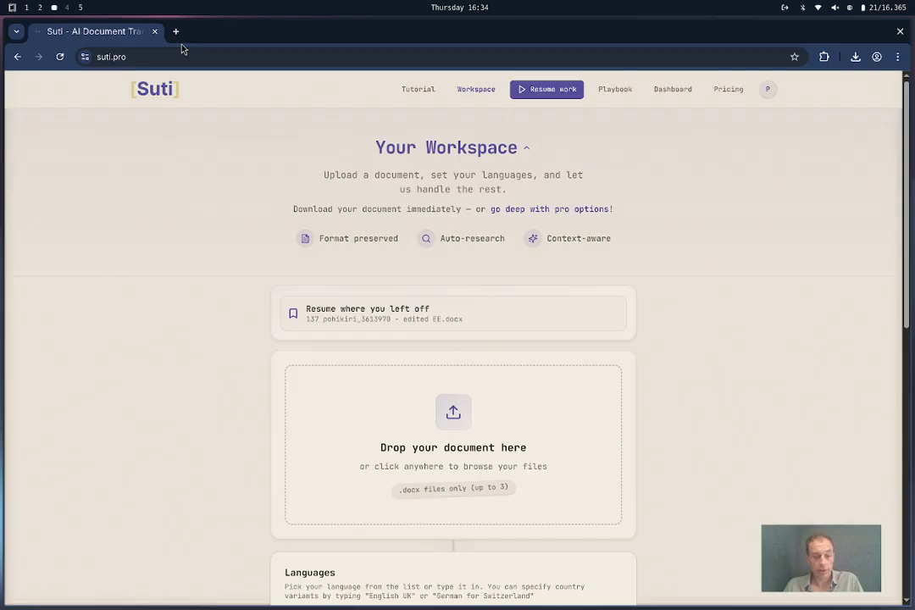
- Launch Smartcat, place its window on workspace 4 and open its projects list
{"action": "key", "text": "super+space"}
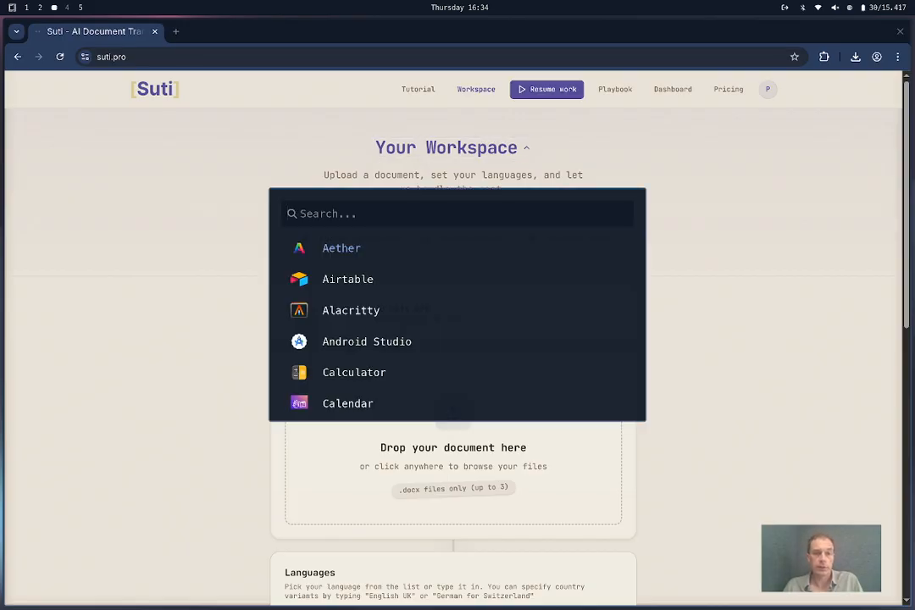
{"action": "type", "text": "sm"}
{"action": "key", "text": "Return"}
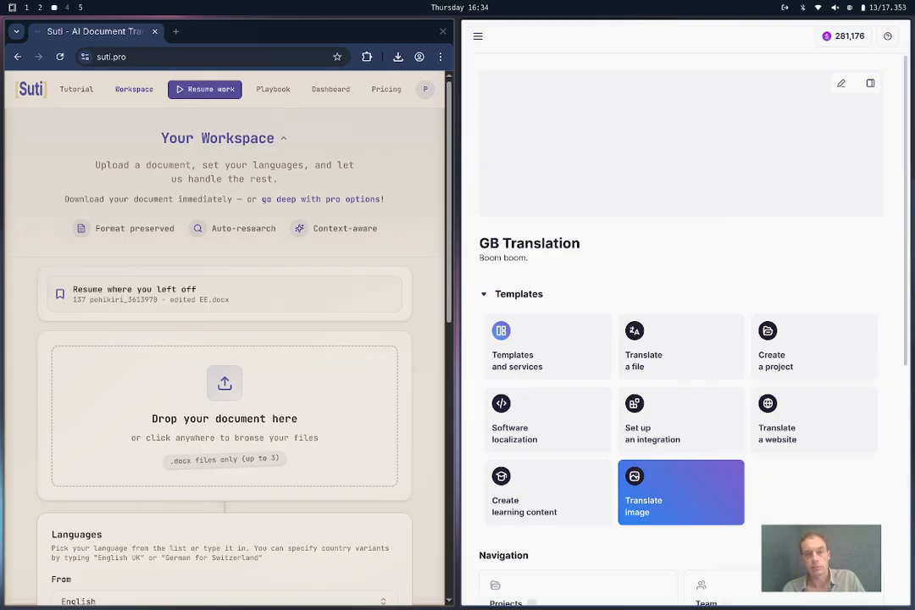
{"action": "key", "text": "super+shift+4"}
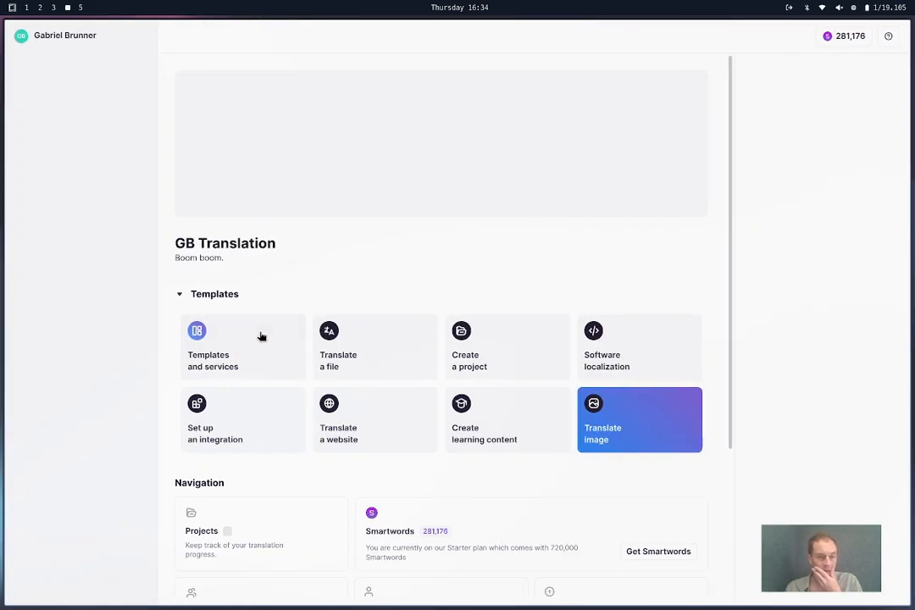
{"action": "left_click", "coordinate": [257, 532]}
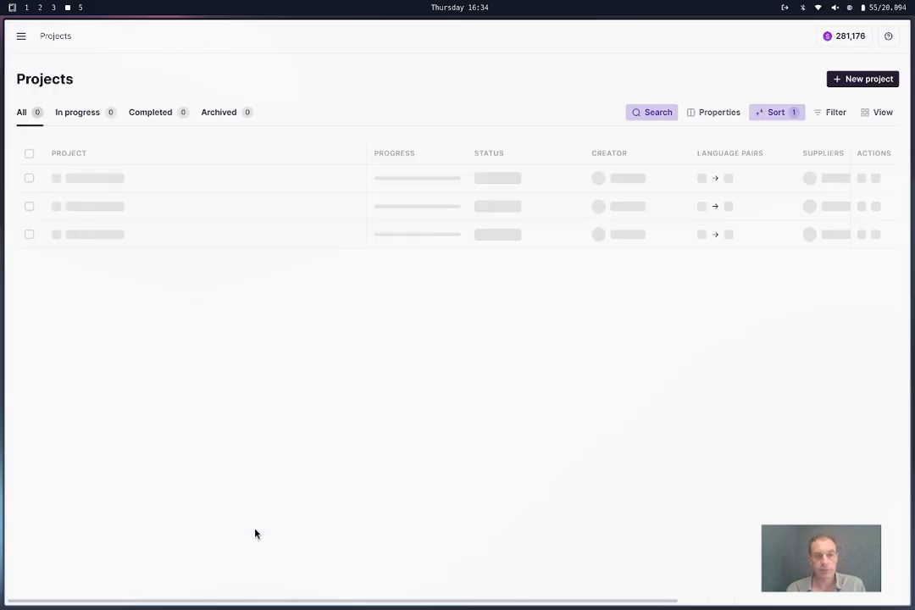
- Switch back to Suti on workspace 3 and upload test bank letter.docx from Downloads as the document to translate
{"action": "left_click", "coordinate": [40, 9]}
{"action": "left_click", "coordinate": [53, 8]}
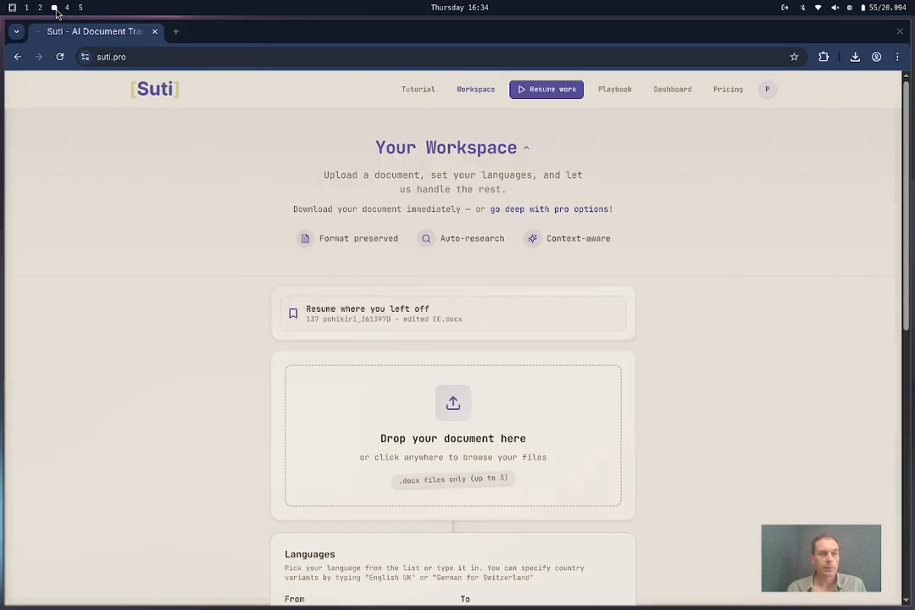
{"action": "left_click", "coordinate": [448, 411]}
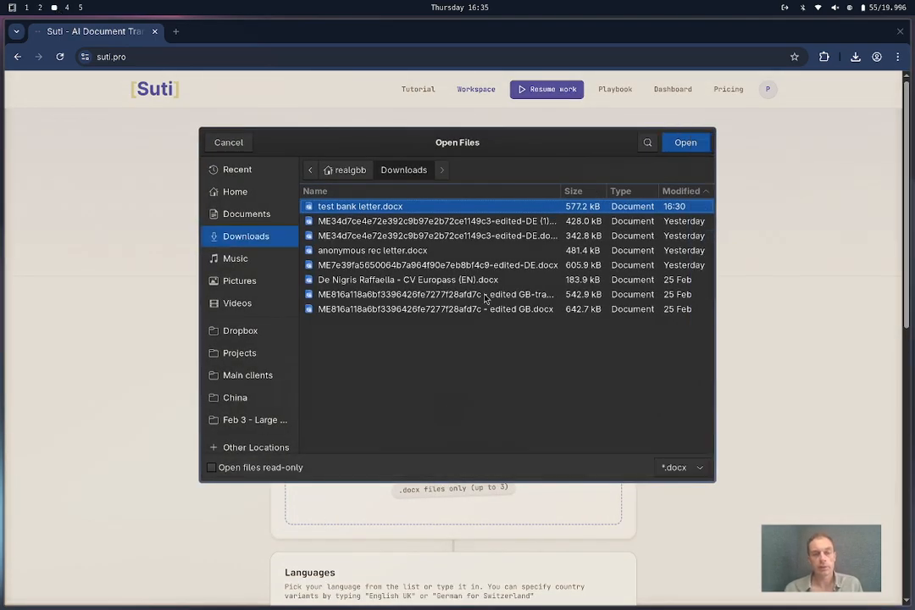
{"action": "left_click", "coordinate": [685, 142]}
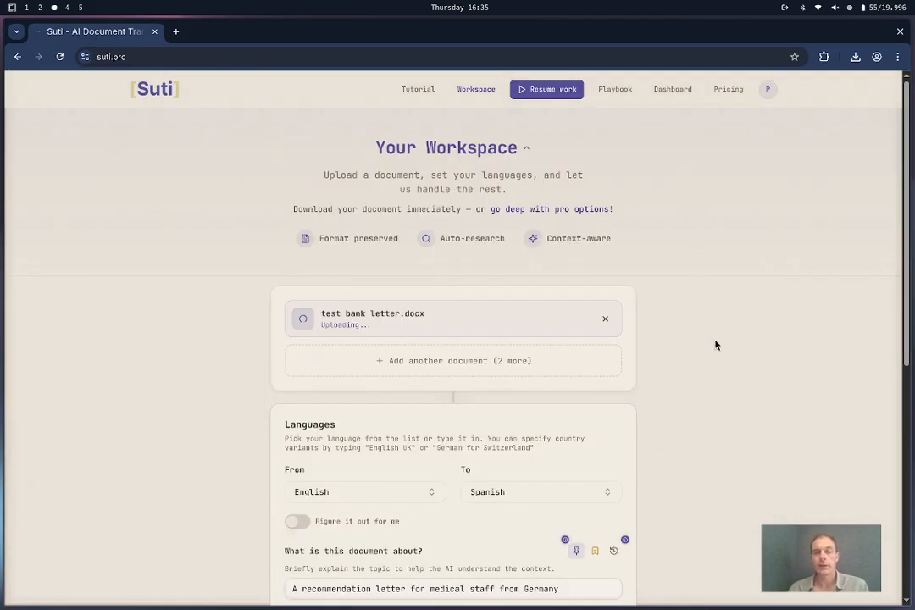
{"action": "scroll", "coordinate": [714, 345], "scroll_direction": "down", "scroll_amount": 2}
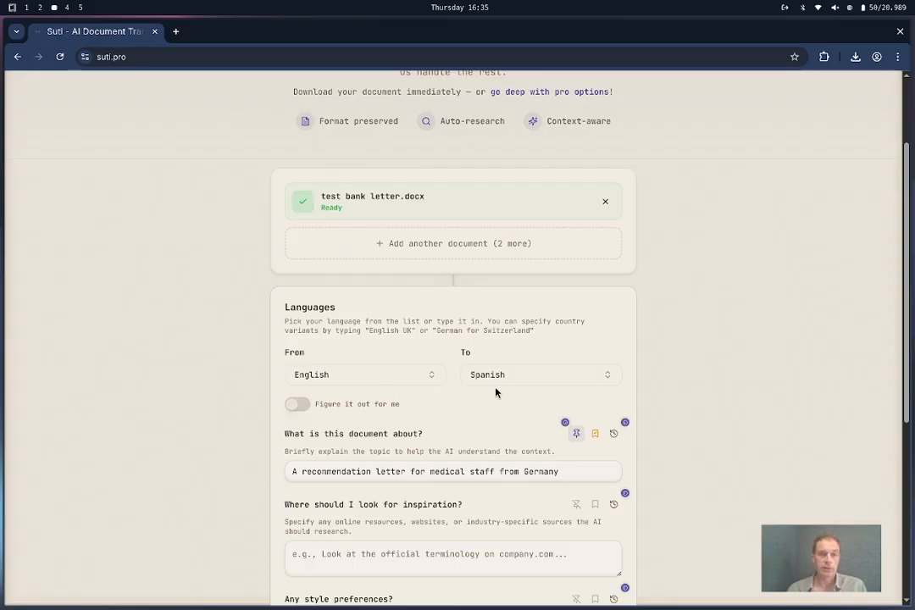
{"action": "scroll", "coordinate": [496, 392], "scroll_direction": "down", "scroll_amount": 4}
{"action": "scroll", "coordinate": [496, 392], "scroll_direction": "up", "scroll_amount": 5}
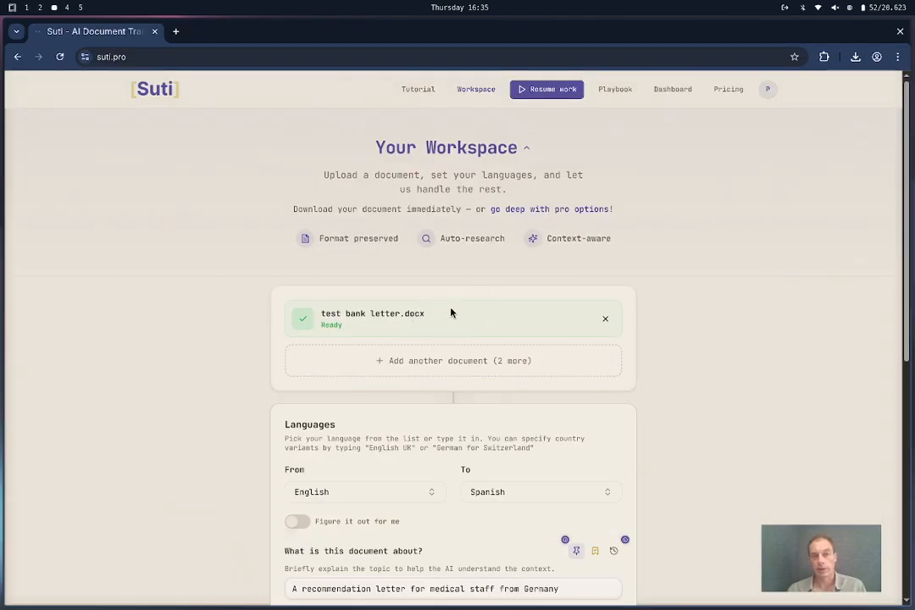
- Open the Suti dashboard and look through its projects, shared translations and recent documents
{"action": "left_click", "coordinate": [665, 95]}
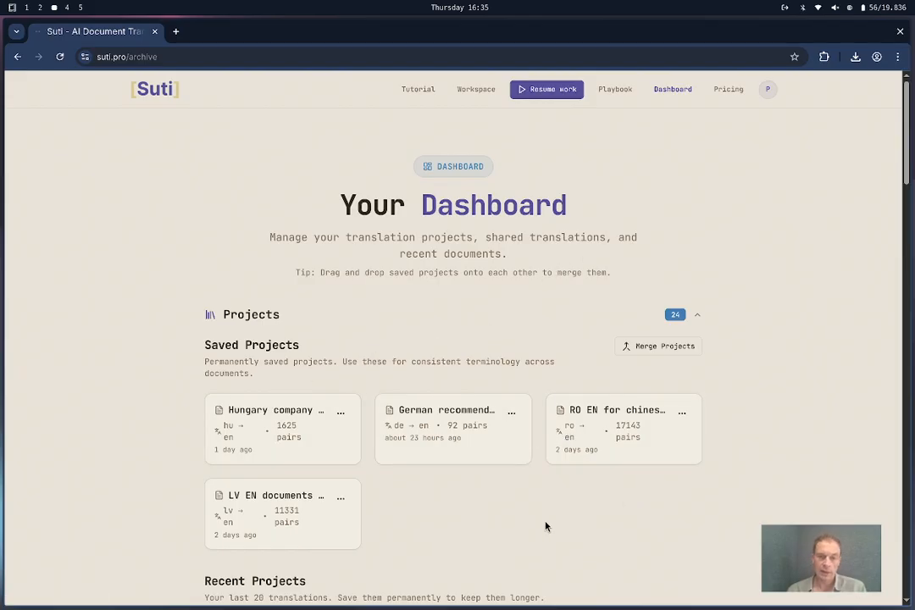
{"action": "scroll", "coordinate": [543, 527], "scroll_direction": "down", "scroll_amount": 15}
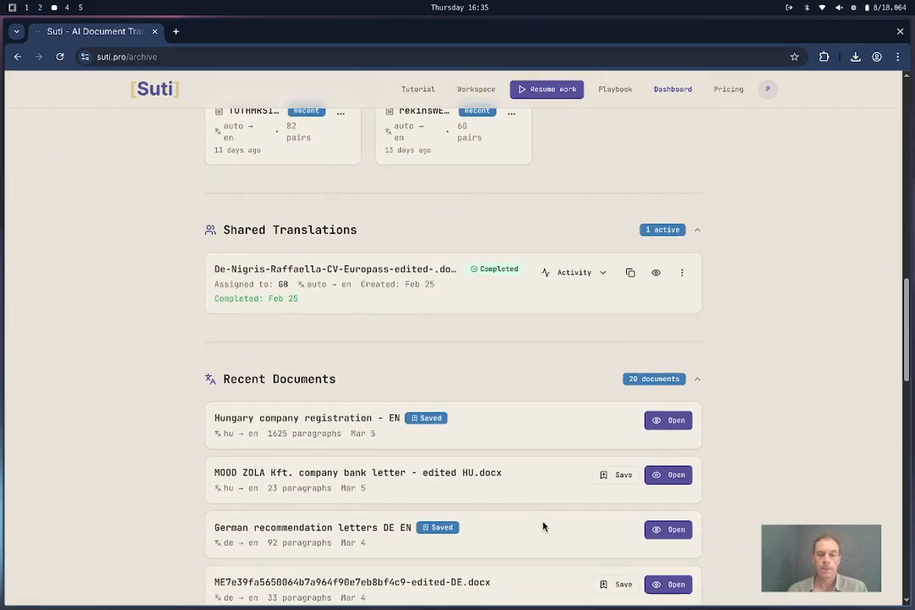
{"action": "scroll", "coordinate": [543, 526], "scroll_direction": "down", "scroll_amount": 10}
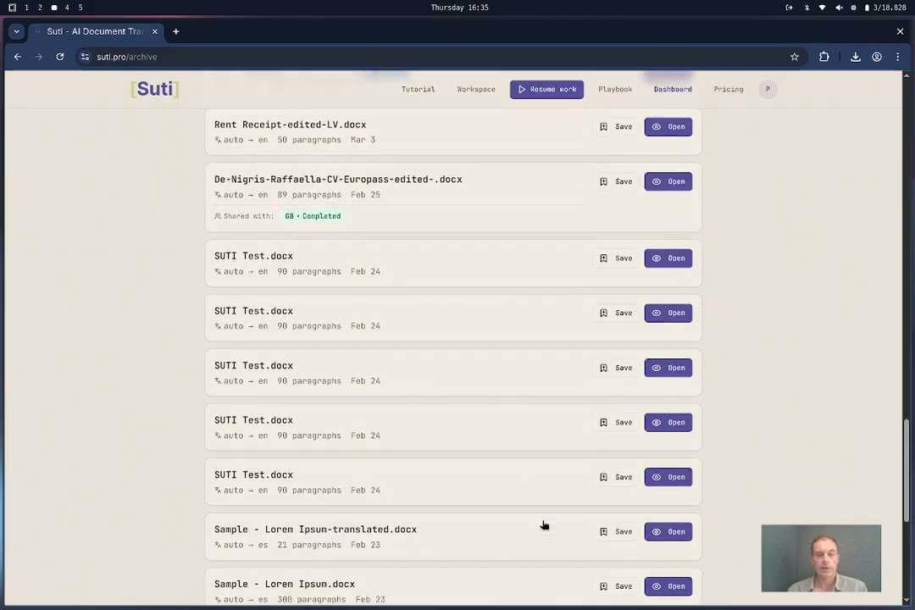
{"action": "scroll", "coordinate": [543, 526], "scroll_direction": "up", "scroll_amount": 2}
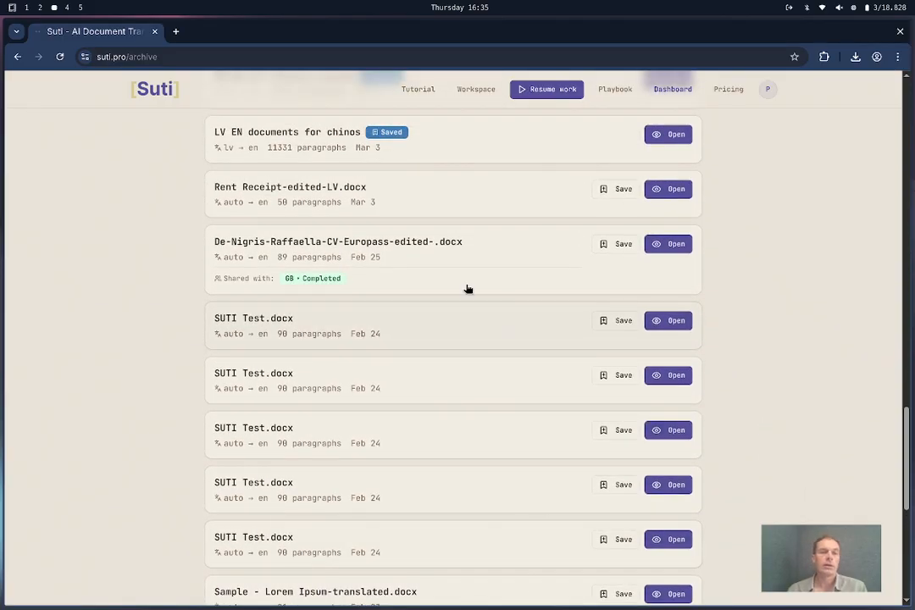
{"action": "scroll", "coordinate": [467, 288], "scroll_direction": "up", "scroll_amount": 20}
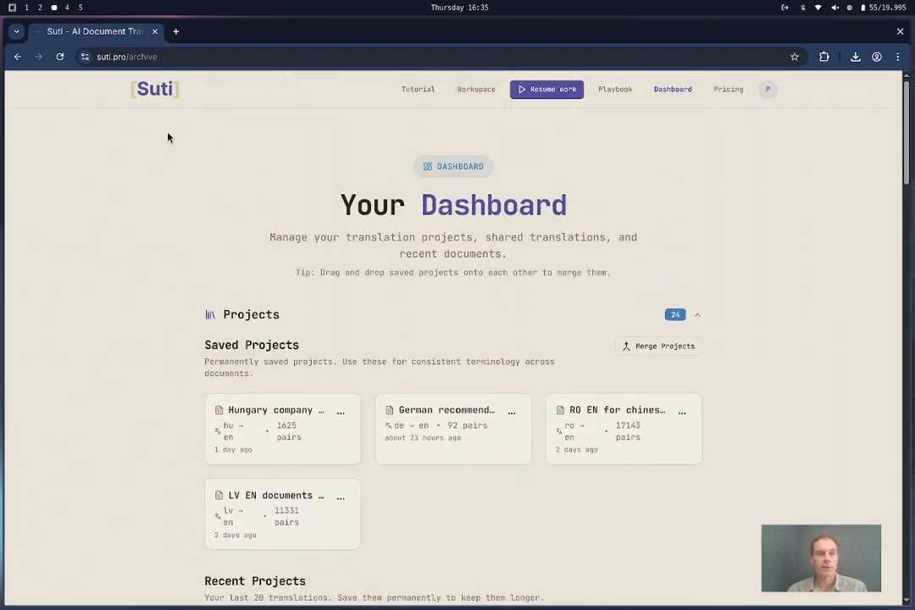
- Switch to Smartcat and view the translation memory adding options in the linguistic assets of the in-progress GB Certification RO>EN project
{"action": "left_click", "coordinate": [67, 8]}
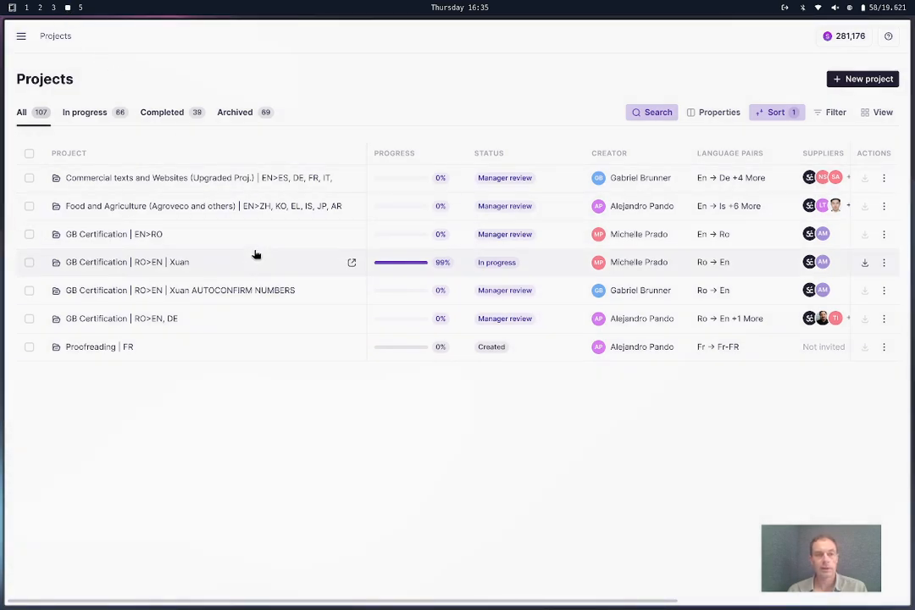
{"action": "left_click", "coordinate": [146, 260]}
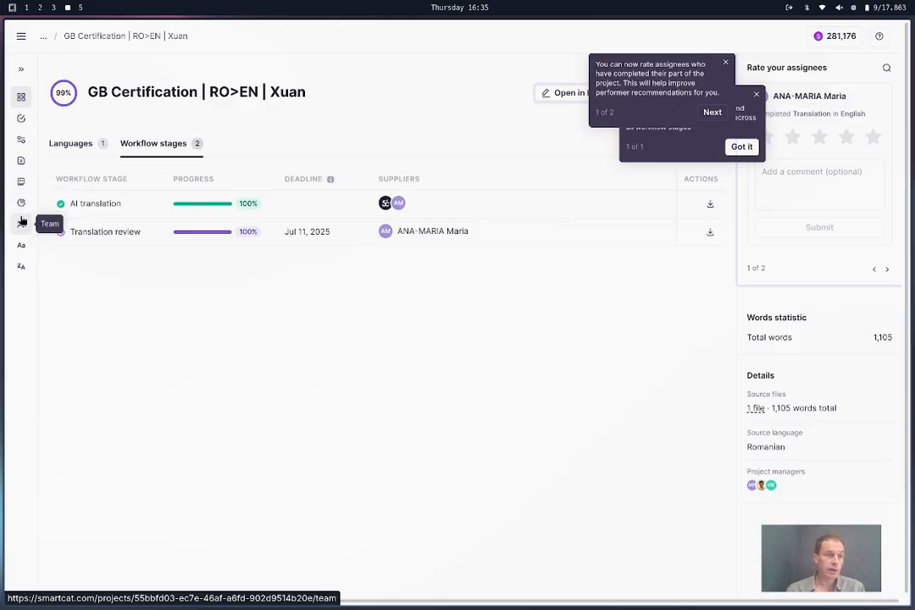
{"action": "left_click", "coordinate": [22, 142]}
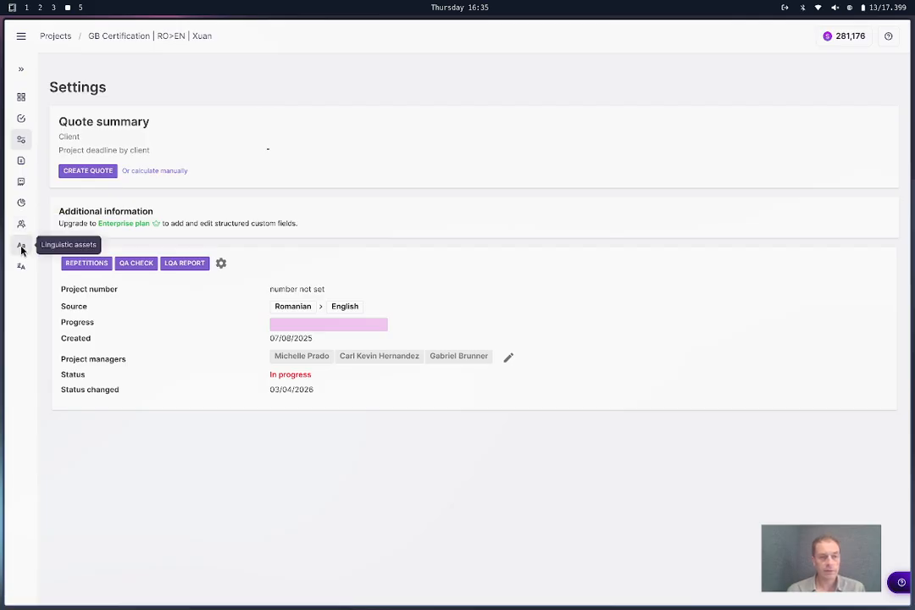
{"action": "left_click", "coordinate": [22, 246]}
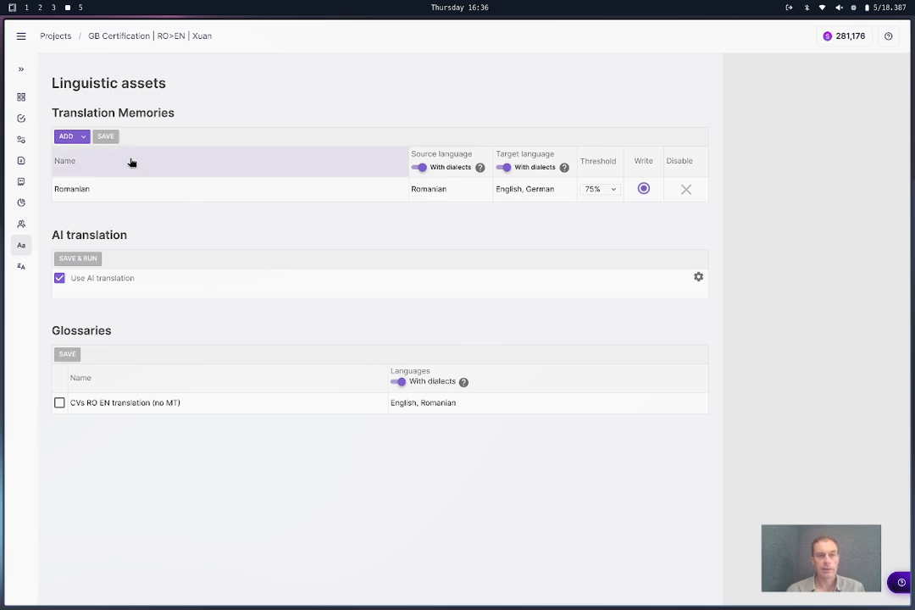
{"action": "left_click", "coordinate": [69, 137]}
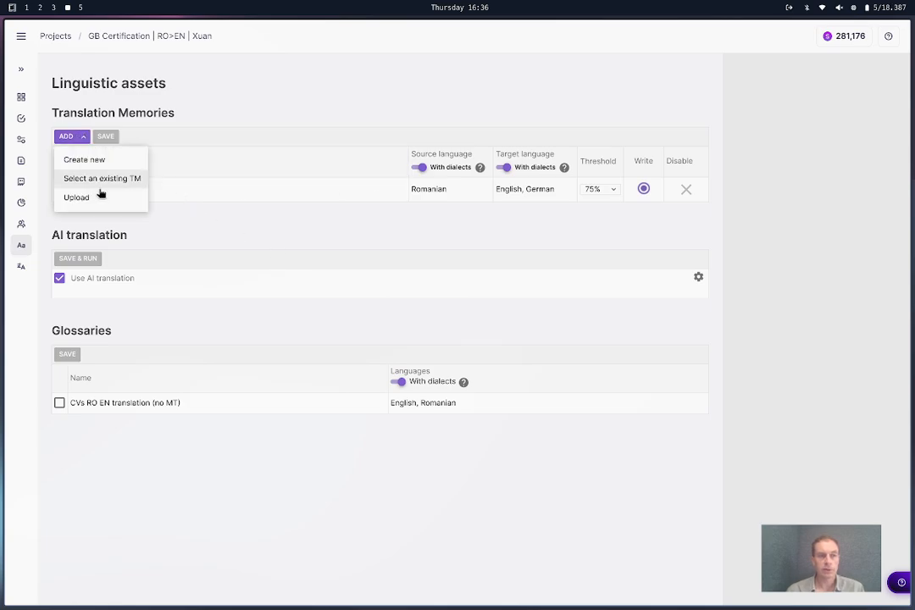
{"action": "left_click", "coordinate": [309, 78]}
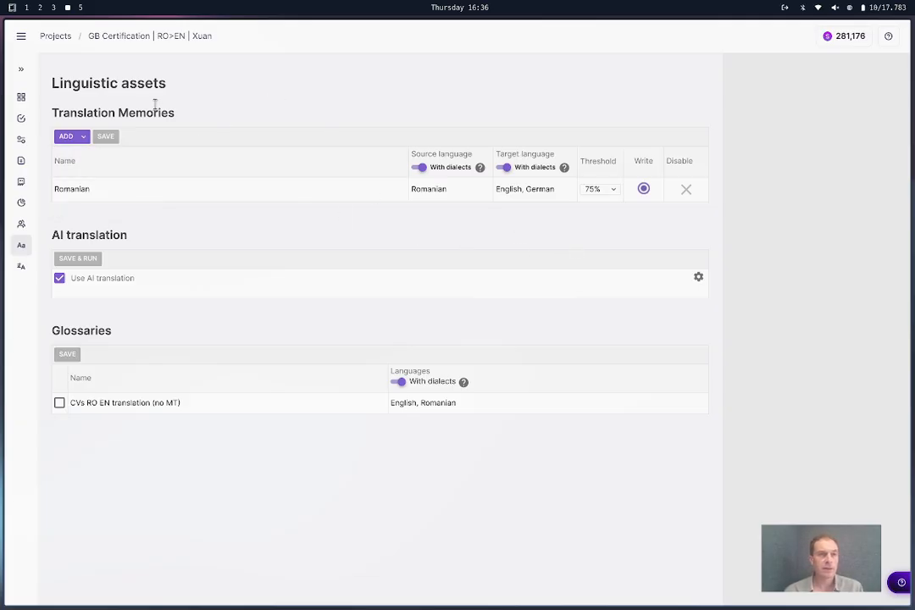
- Return to the Suti dashboard and compare its saved projects, recent projects and recent documents sections
{"action": "left_click", "coordinate": [53, 7]}
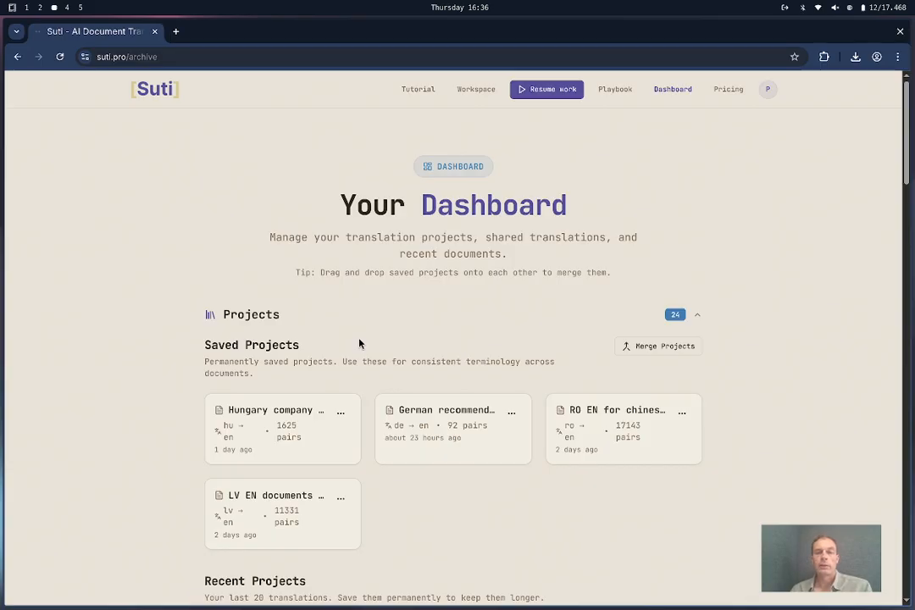
{"action": "scroll", "coordinate": [360, 343], "scroll_direction": "down", "scroll_amount": 3}
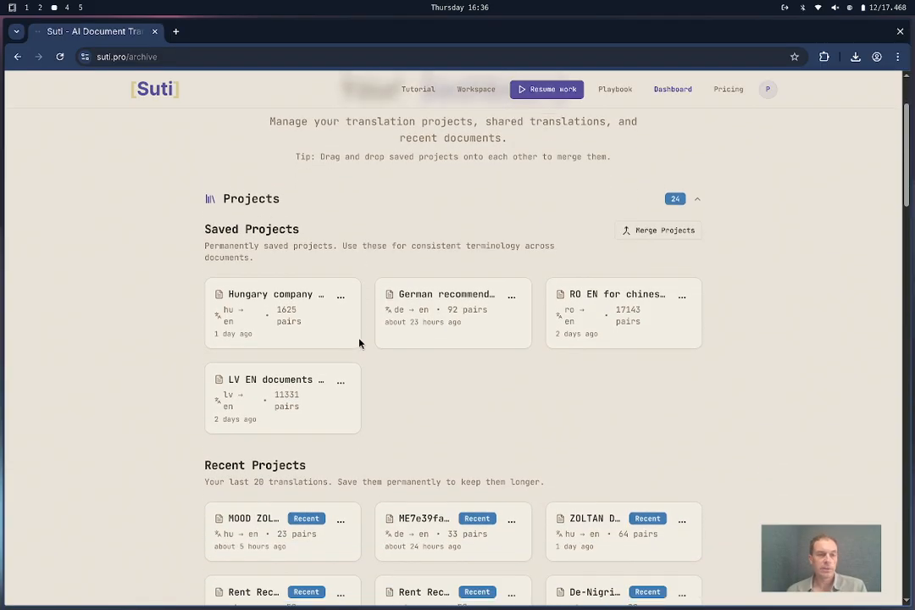
{"action": "scroll", "coordinate": [359, 343], "scroll_direction": "down", "scroll_amount": 10}
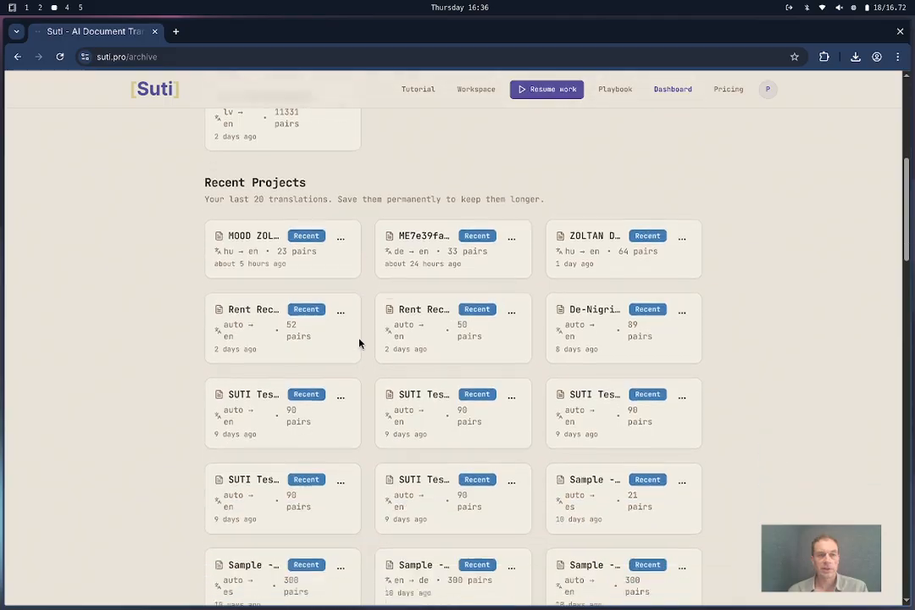
{"action": "scroll", "coordinate": [359, 343], "scroll_direction": "down", "scroll_amount": 9}
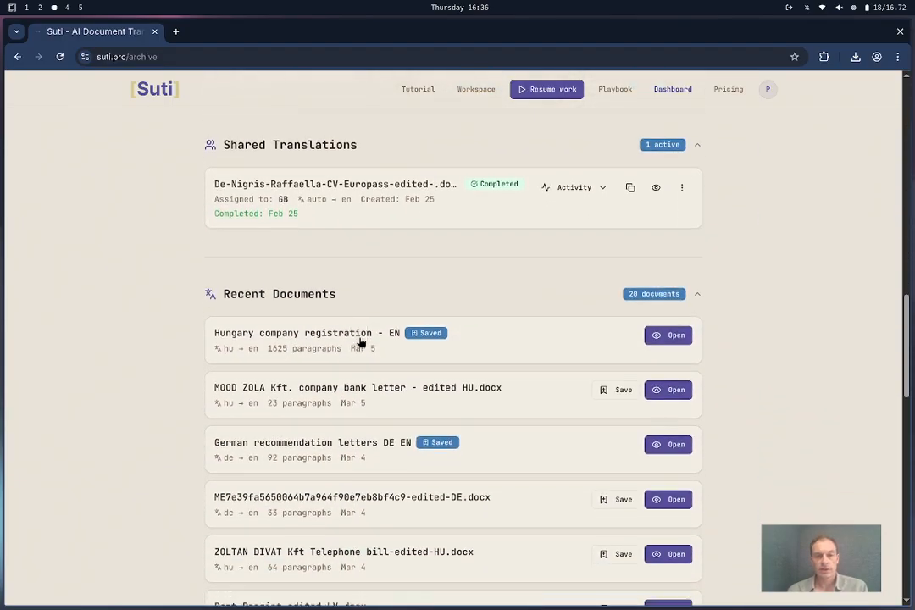
{"action": "scroll", "coordinate": [359, 341], "scroll_direction": "up", "scroll_amount": 20}
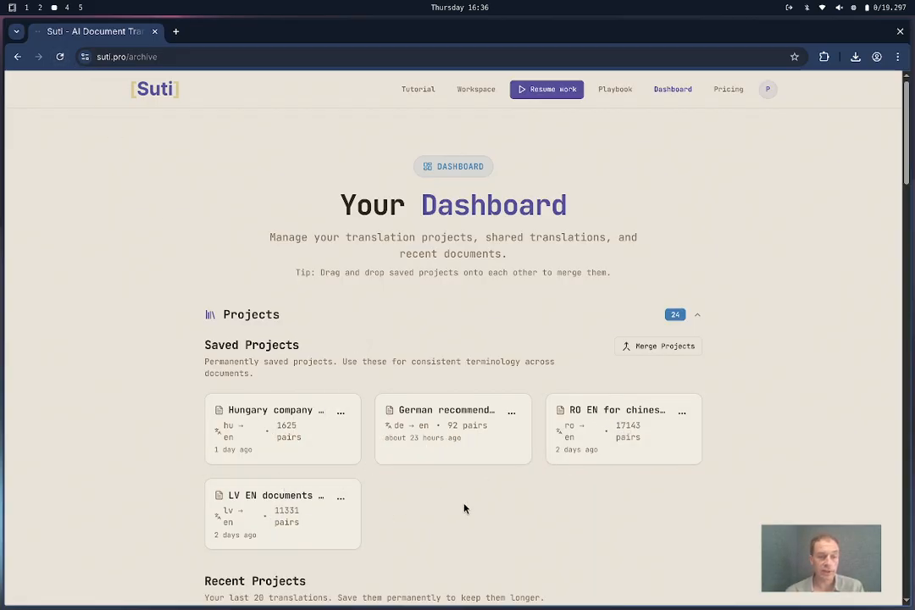
- Expand the dashboard's Tools section and examine the TMX import and Suti archive export/import options
{"action": "scroll", "coordinate": [464, 509], "scroll_direction": "down", "scroll_amount": 1}
{"action": "scroll", "coordinate": [464, 509], "scroll_direction": "down", "scroll_amount": 15}
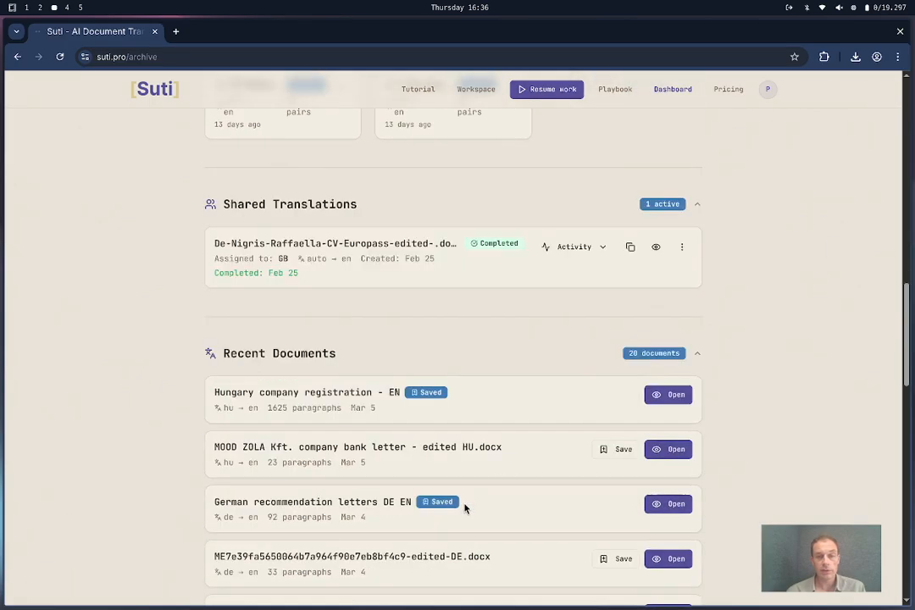
{"action": "scroll", "coordinate": [465, 509], "scroll_direction": "down", "scroll_amount": 2}
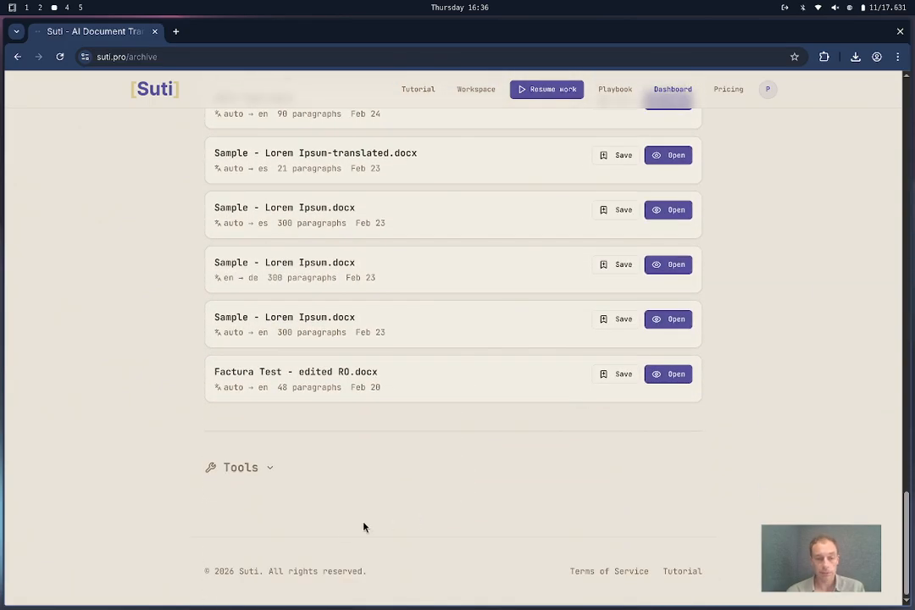
{"action": "left_click", "coordinate": [270, 468]}
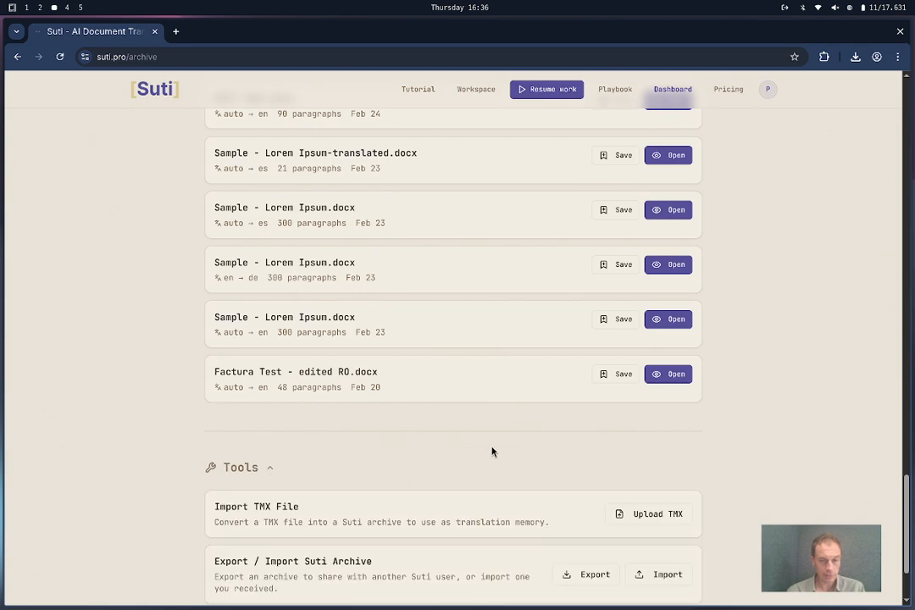
{"action": "scroll", "coordinate": [492, 452], "scroll_direction": "down", "scroll_amount": 1}
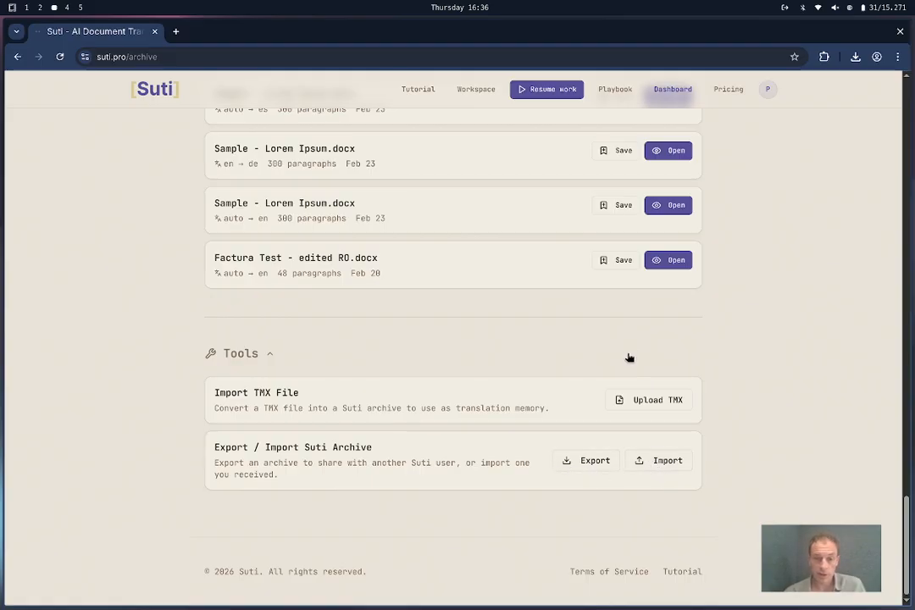
- Return to the workspace and upload test bank letter.docx from the Downloads folder for translation
{"action": "scroll", "coordinate": [499, 334], "scroll_direction": "up", "scroll_amount": 20}
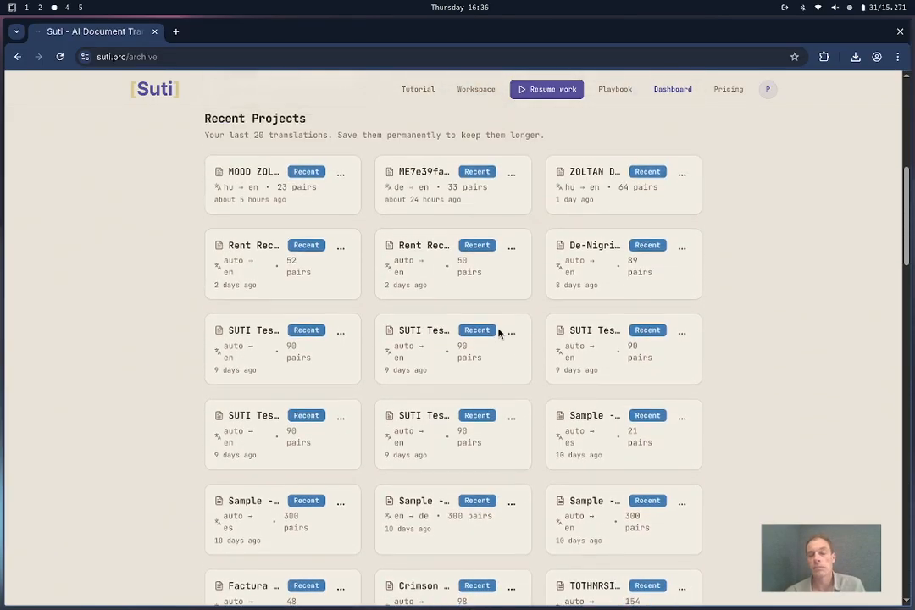
{"action": "scroll", "coordinate": [499, 334], "scroll_direction": "up", "scroll_amount": 5}
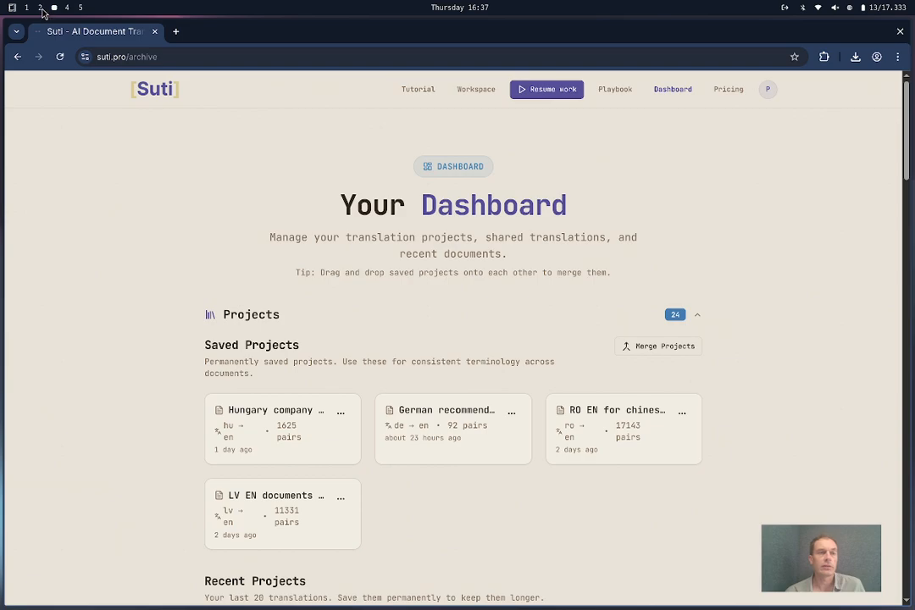
{"action": "left_click", "coordinate": [456, 90]}
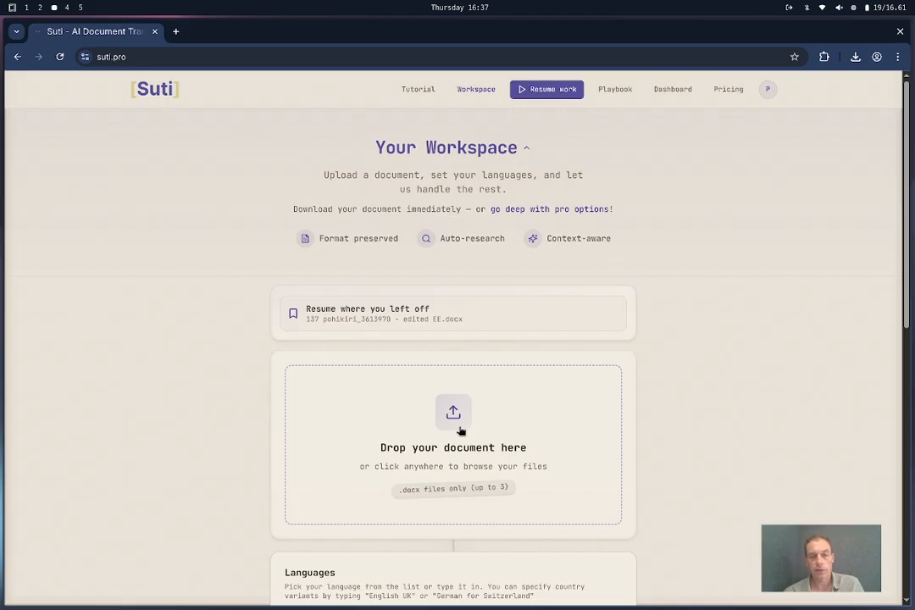
{"action": "left_click", "coordinate": [461, 431]}
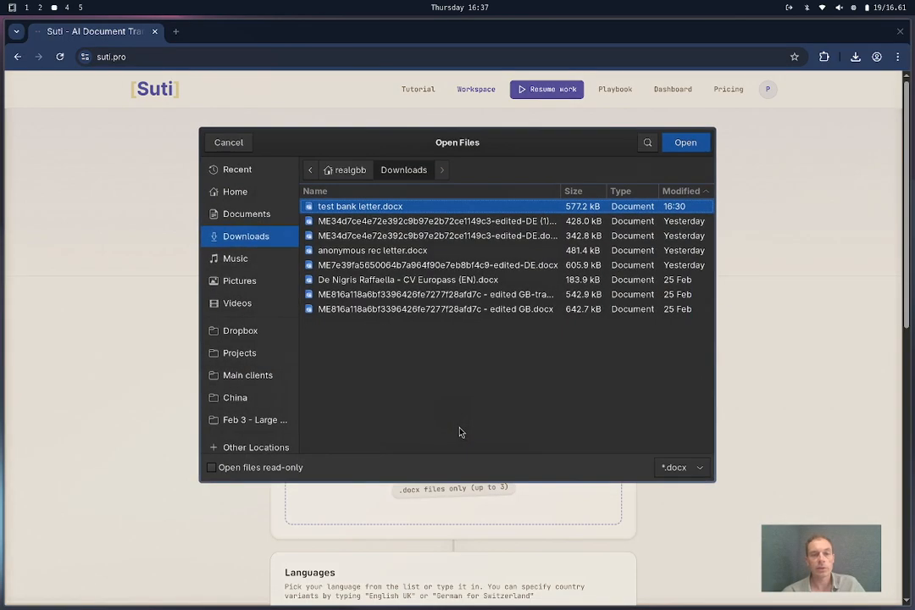
{"action": "left_click", "coordinate": [680, 144]}
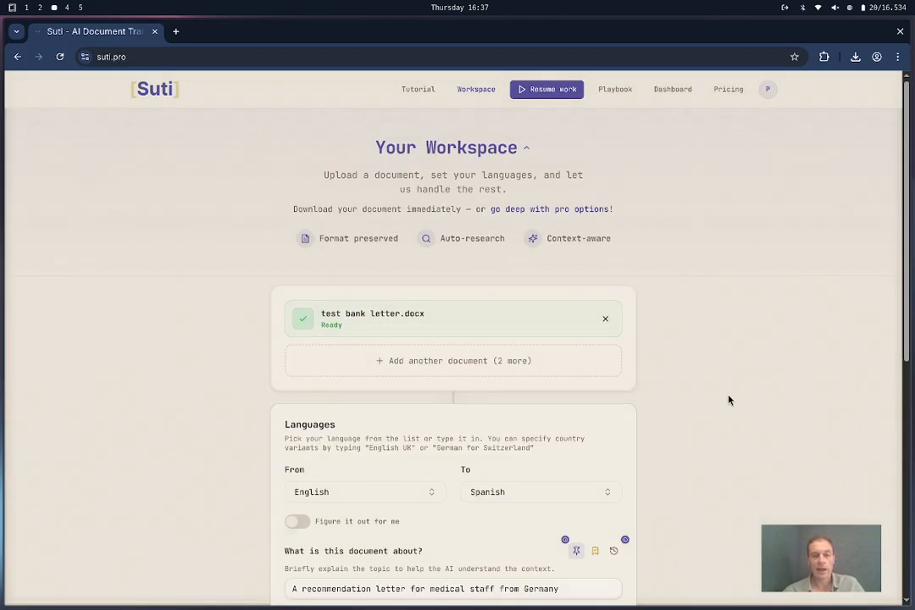
- Set the source language of the test bank letter to Hungarian
{"action": "scroll", "coordinate": [729, 400], "scroll_direction": "down", "scroll_amount": 2}
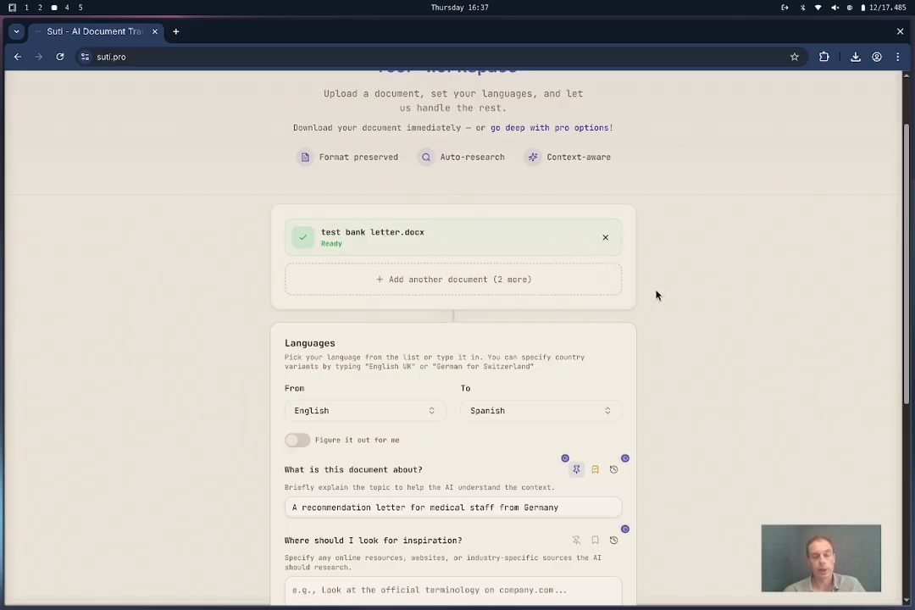
{"action": "scroll", "coordinate": [657, 295], "scroll_direction": "down", "scroll_amount": 2}
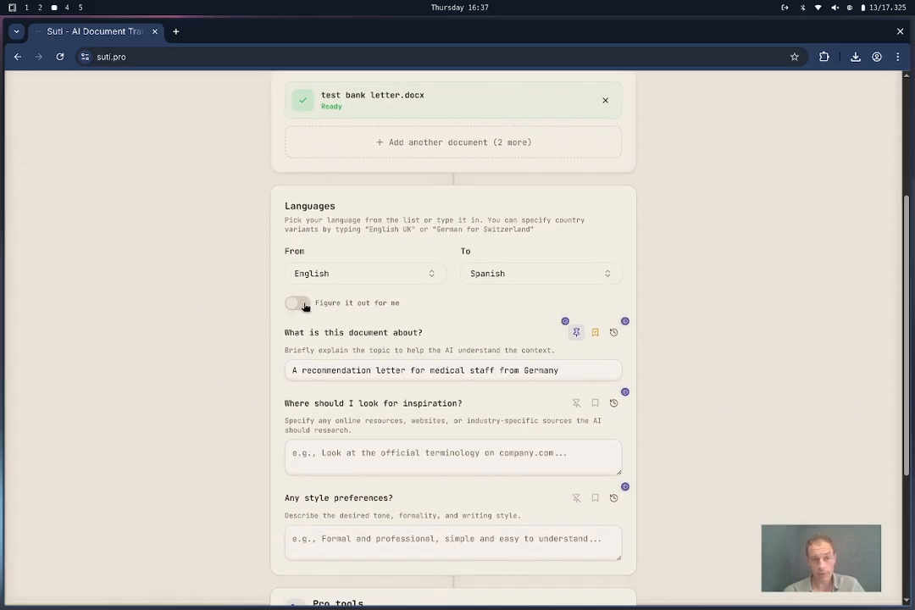
{"action": "left_click", "coordinate": [378, 273]}
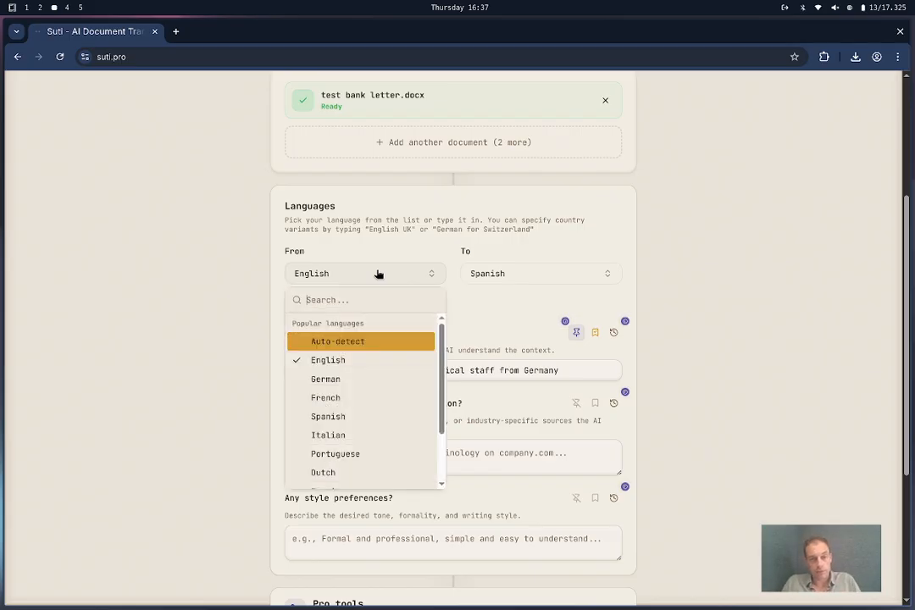
{"action": "type", "text": "hung"}
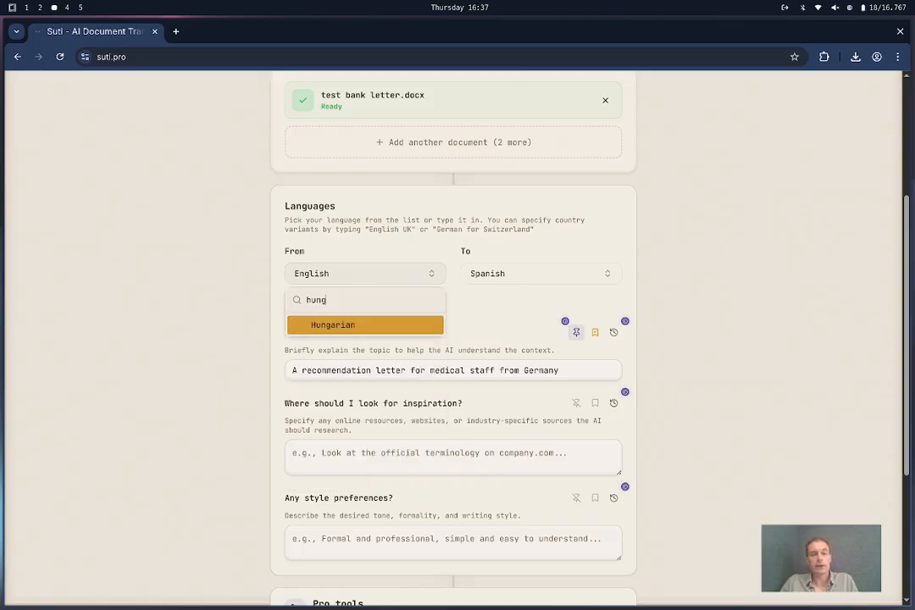
{"action": "key", "text": "Return"}
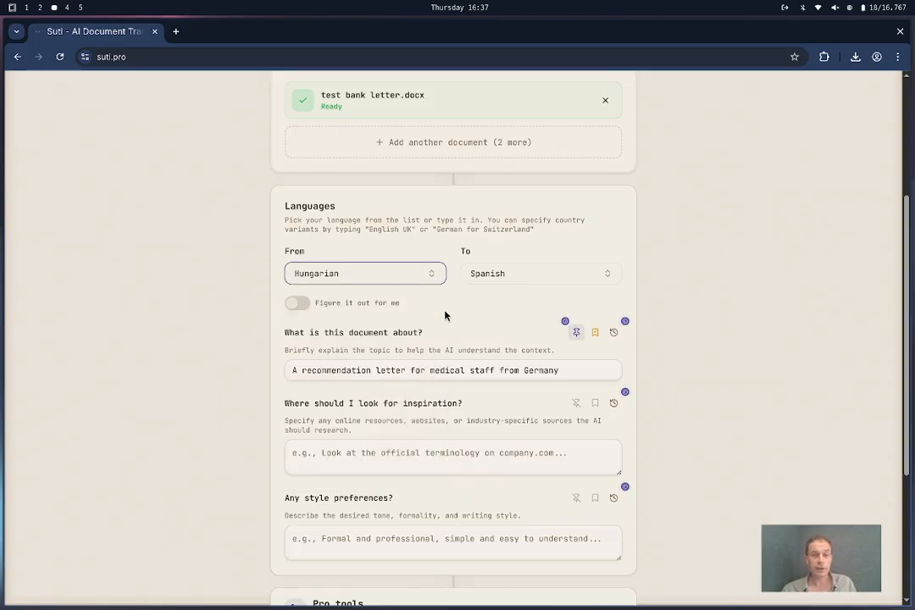
- Try the custom target language variants "uk english" and "german for switzerland" for the document
{"action": "left_click", "coordinate": [568, 285]}
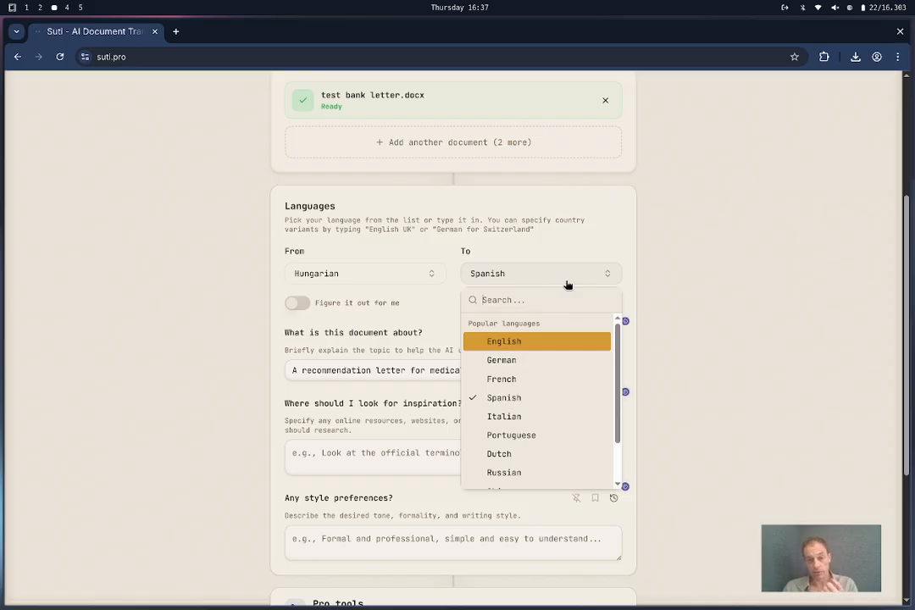
{"action": "type", "text": "uk english"}
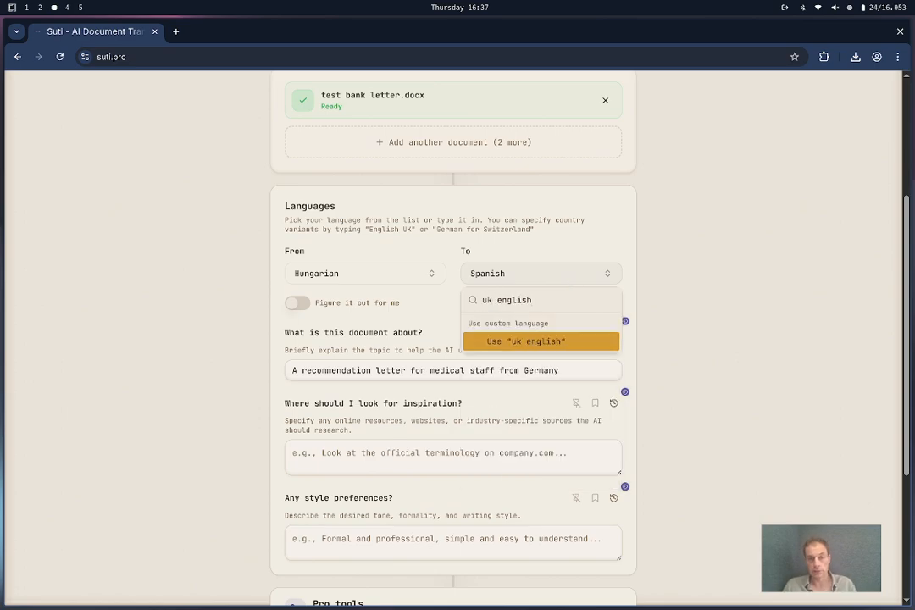
{"action": "key", "text": "Return"}
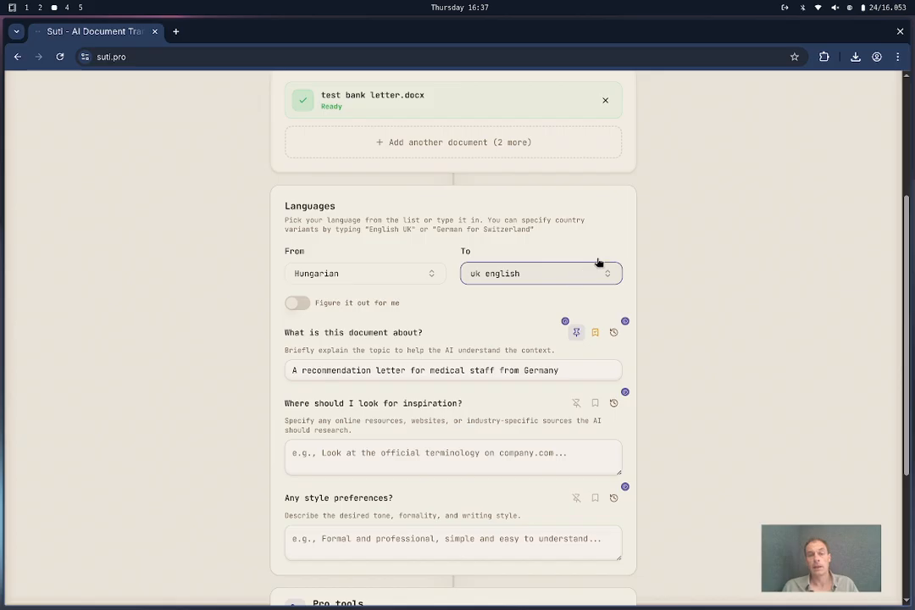
{"action": "left_click", "coordinate": [578, 279]}
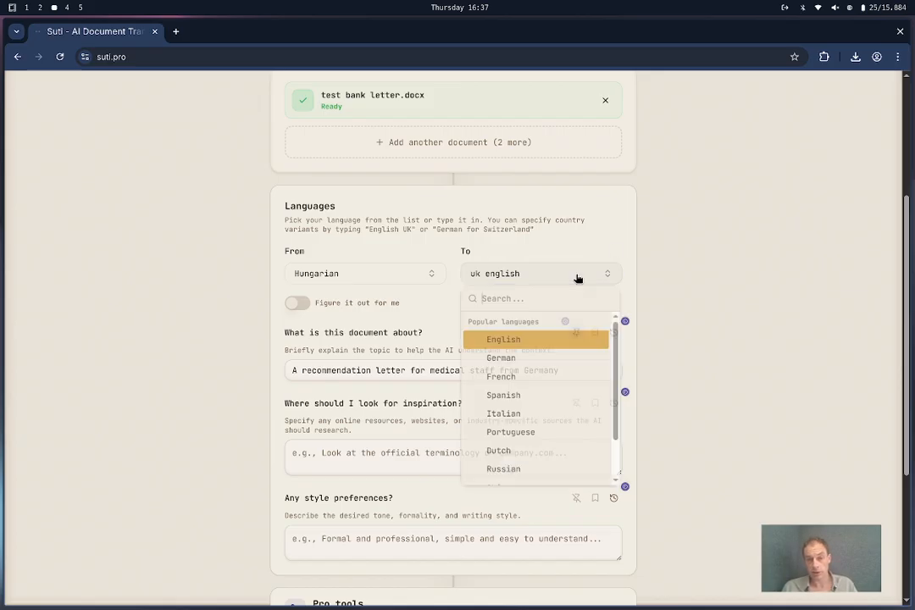
{"action": "type", "text": "german "}
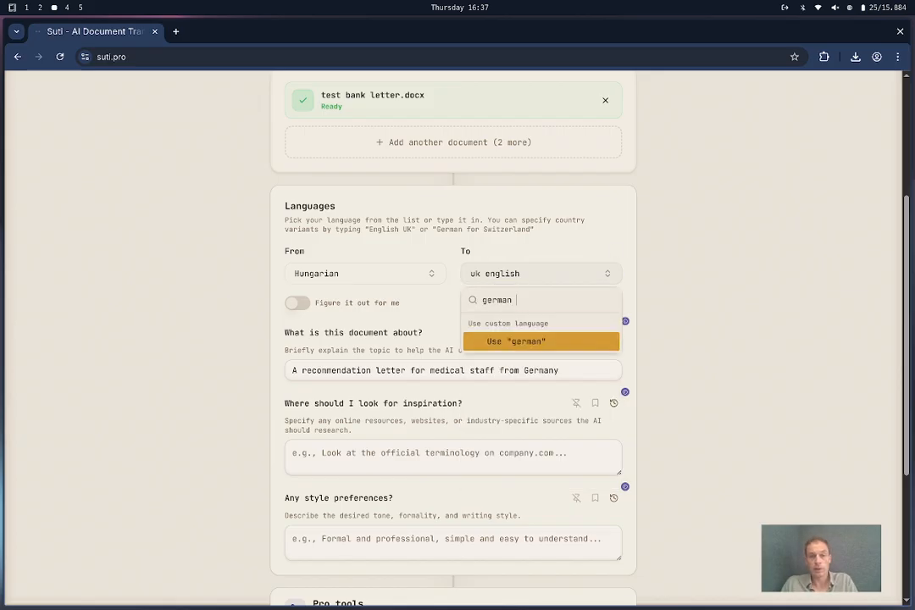
{"action": "type", "text": "for switzerland"}
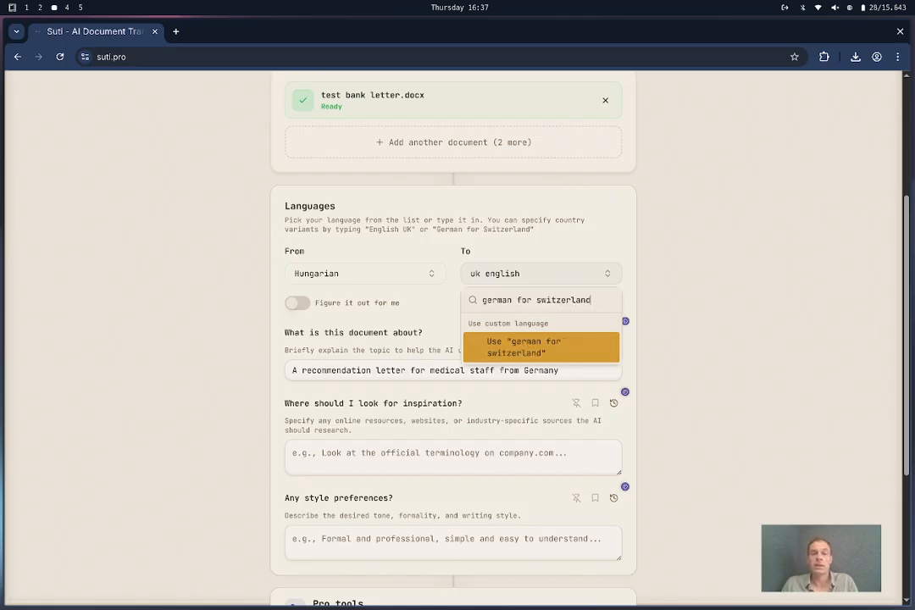
{"action": "key", "text": "Return"}
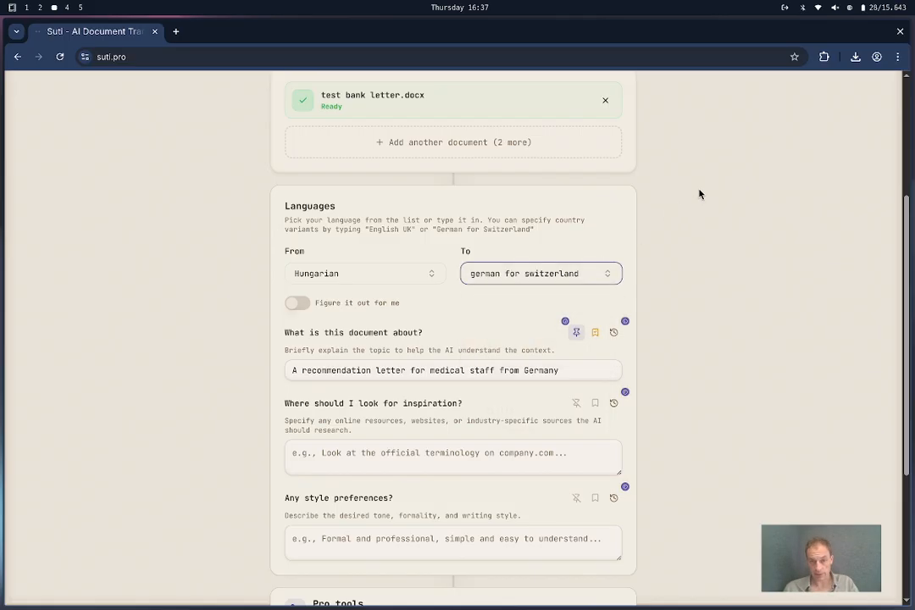
- Set the document's target language to the standard English option
{"action": "left_click", "coordinate": [566, 282]}
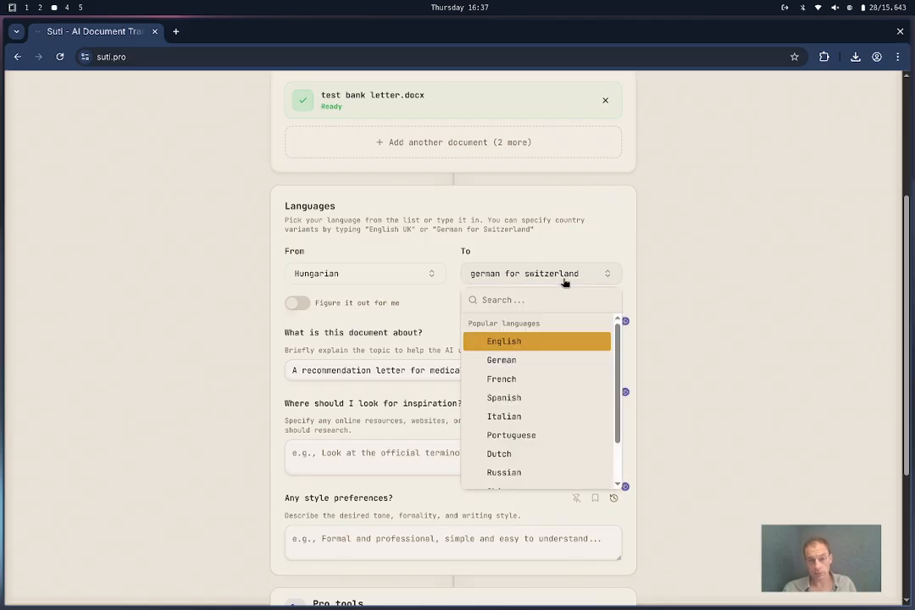
{"action": "left_click", "coordinate": [521, 342]}
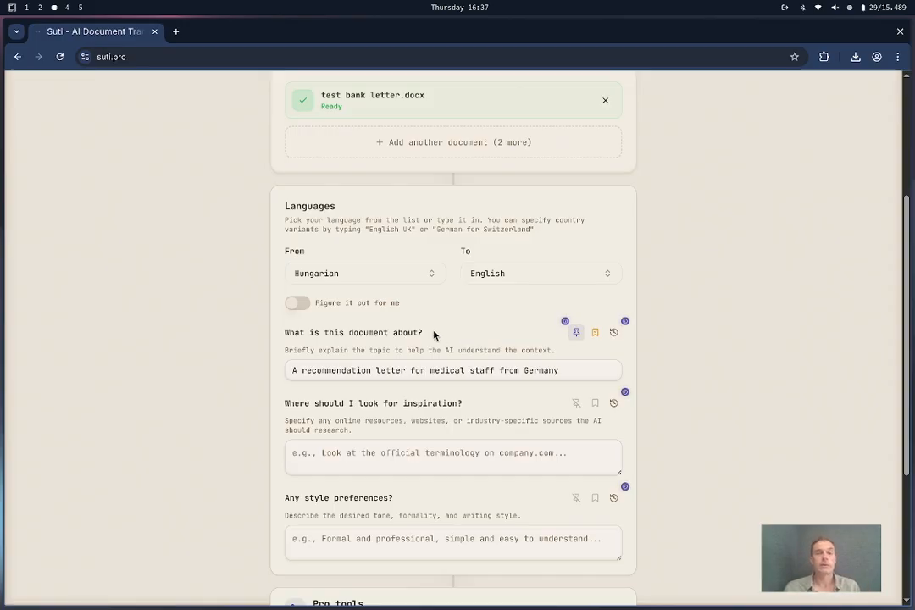
{"action": "scroll", "coordinate": [482, 302], "scroll_direction": "down", "scroll_amount": 2}
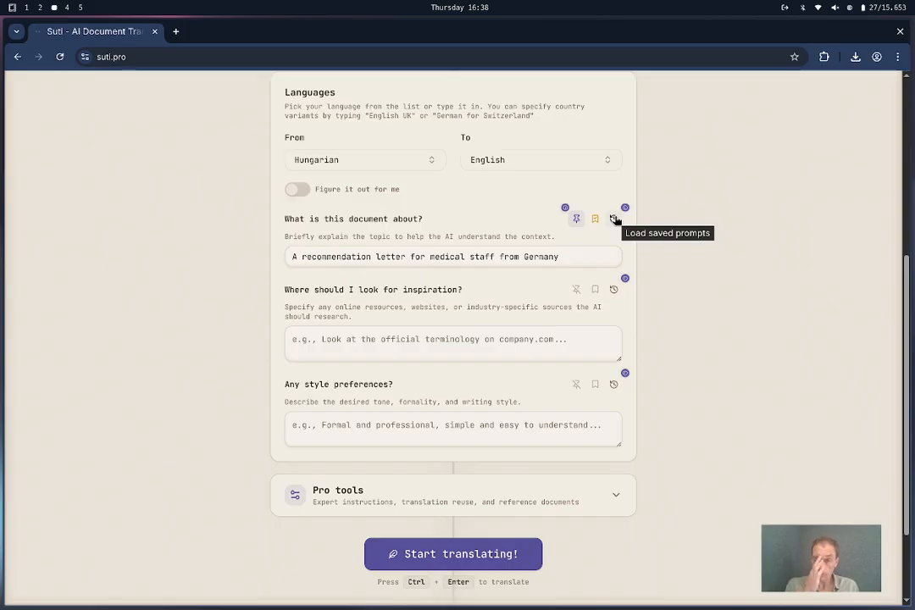
- Open the Playbook in a separate browser tab and look through the saved topic, research and style prompts
{"action": "scroll", "coordinate": [669, 202], "scroll_direction": "up", "scroll_amount": 6}
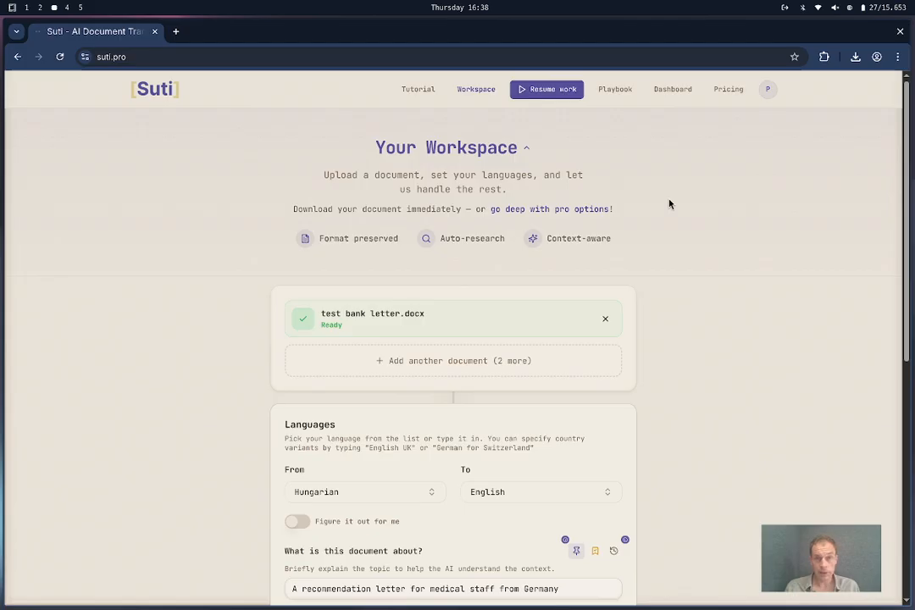
{"action": "right_click", "coordinate": [624, 90]}
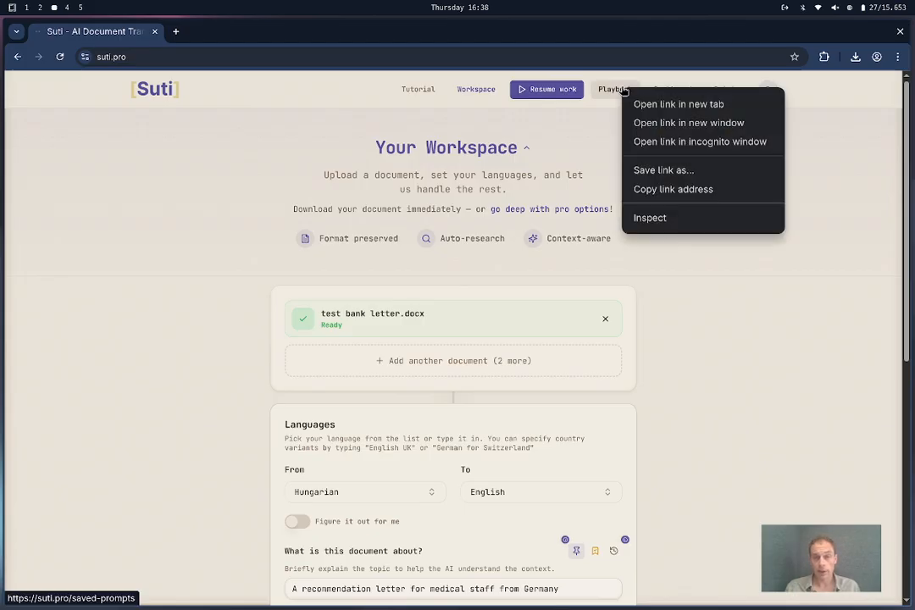
{"action": "left_click", "coordinate": [632, 103]}
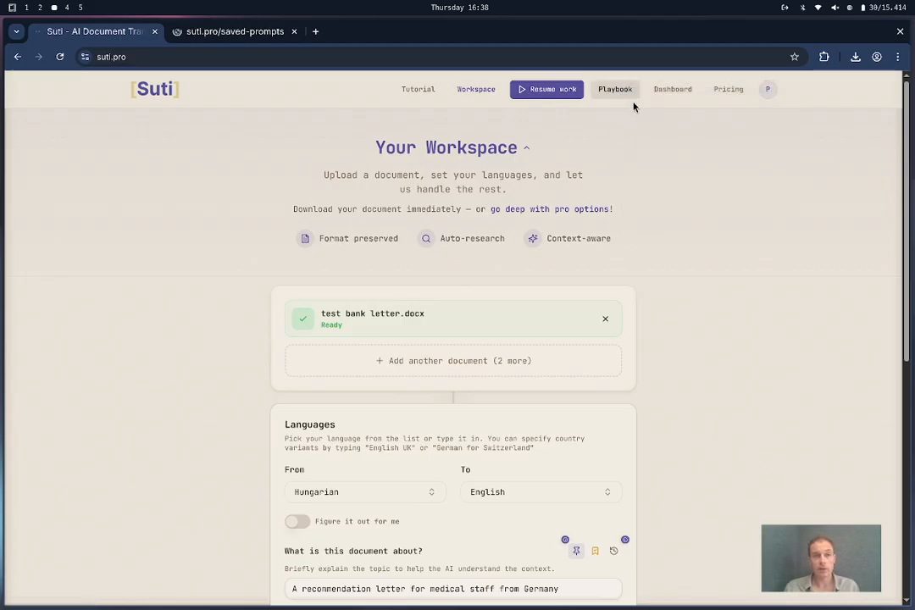
{"action": "left_click", "coordinate": [239, 33]}
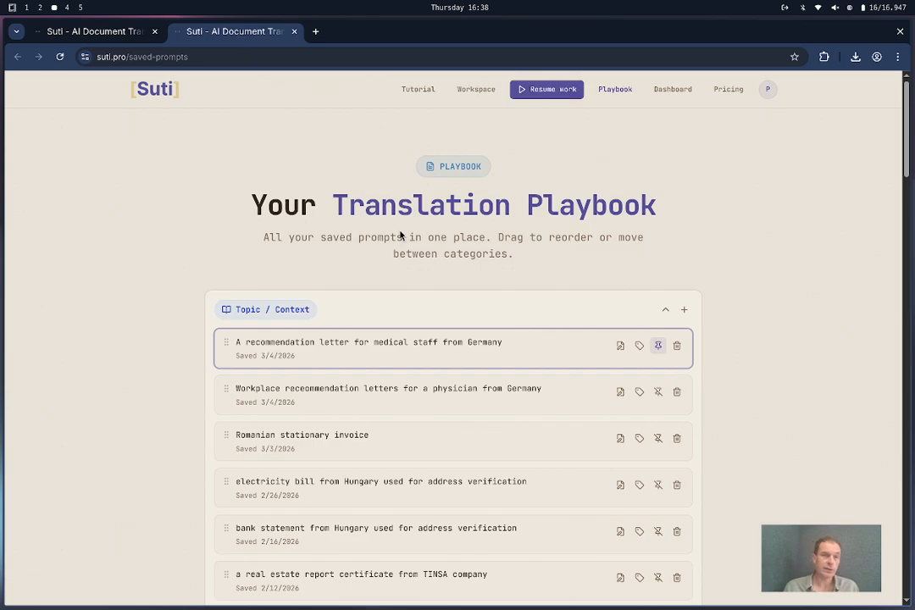
{"action": "scroll", "coordinate": [560, 273], "scroll_direction": "down", "scroll_amount": 3}
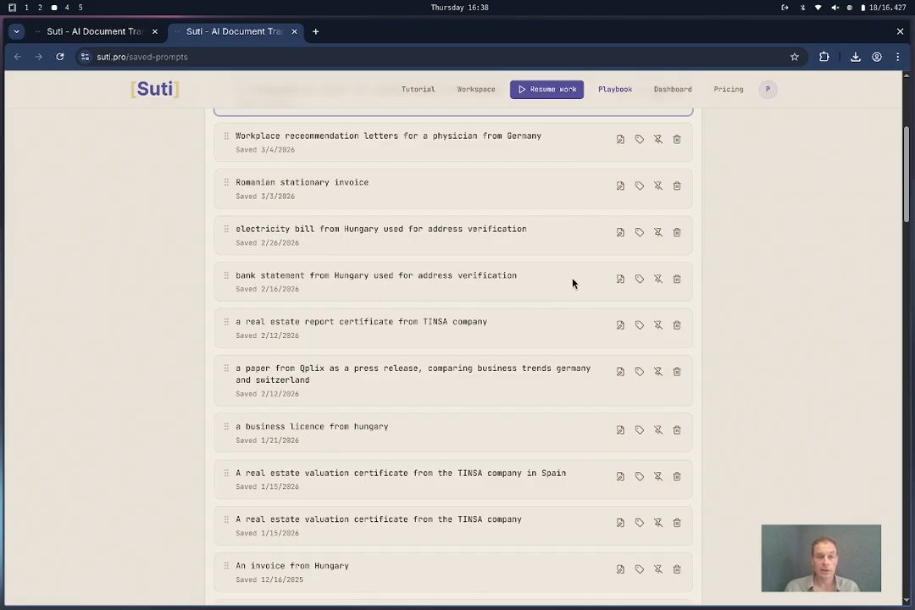
{"action": "scroll", "coordinate": [572, 282], "scroll_direction": "down", "scroll_amount": 5}
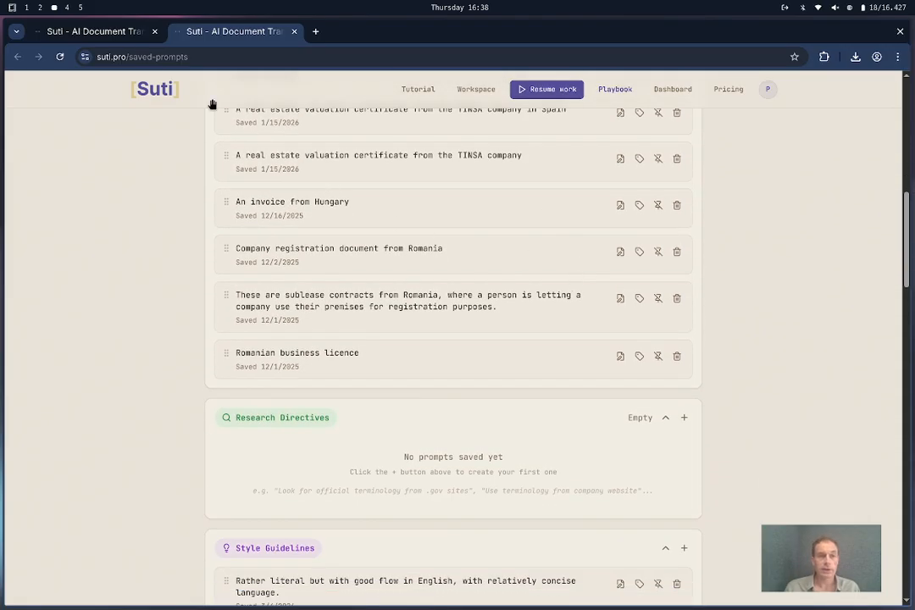
- Return to the workspace and load the saved topic prompt "bank statement from Hungary used for address verification"
{"action": "left_click", "coordinate": [119, 35]}
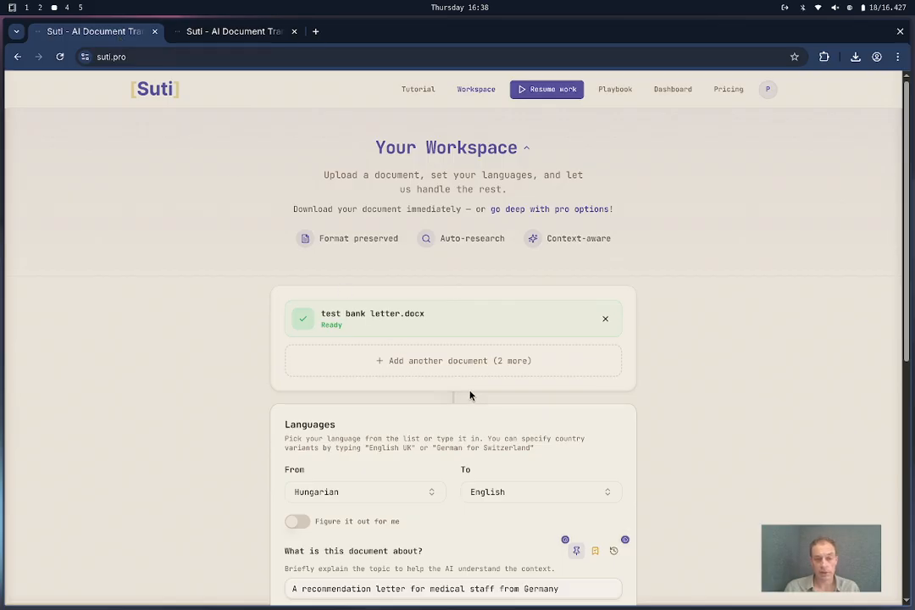
{"action": "scroll", "coordinate": [470, 396], "scroll_direction": "down", "scroll_amount": 3}
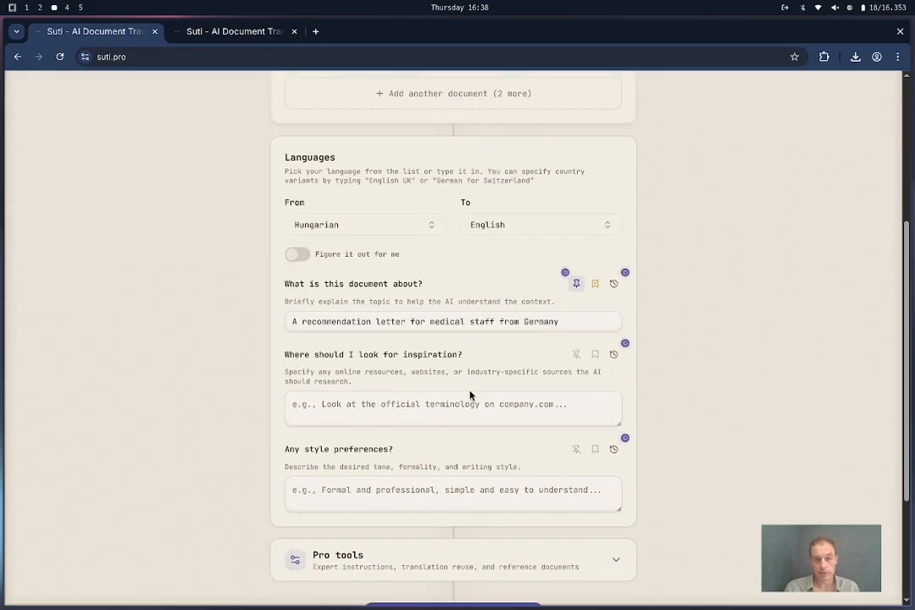
{"action": "left_click", "coordinate": [614, 284]}
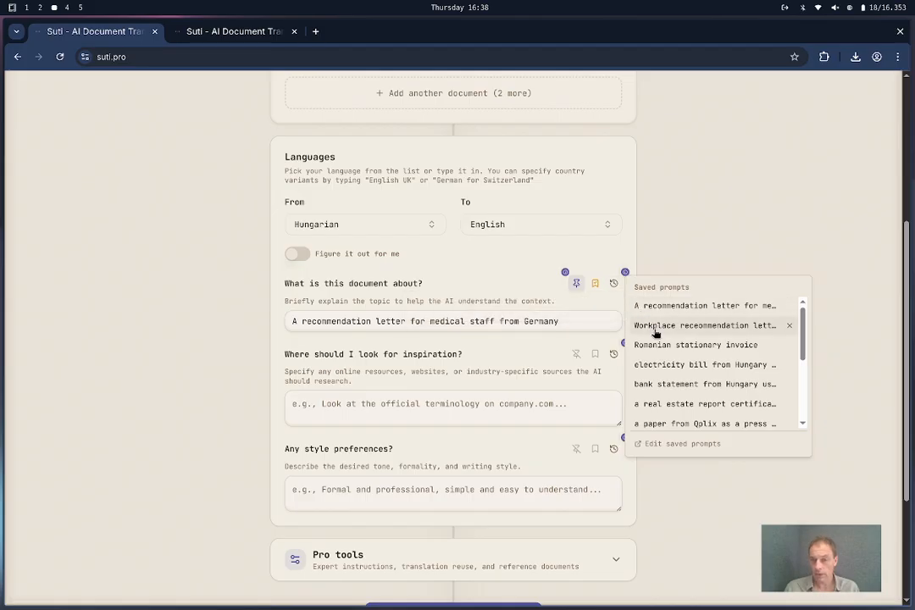
{"action": "left_click", "coordinate": [685, 386]}
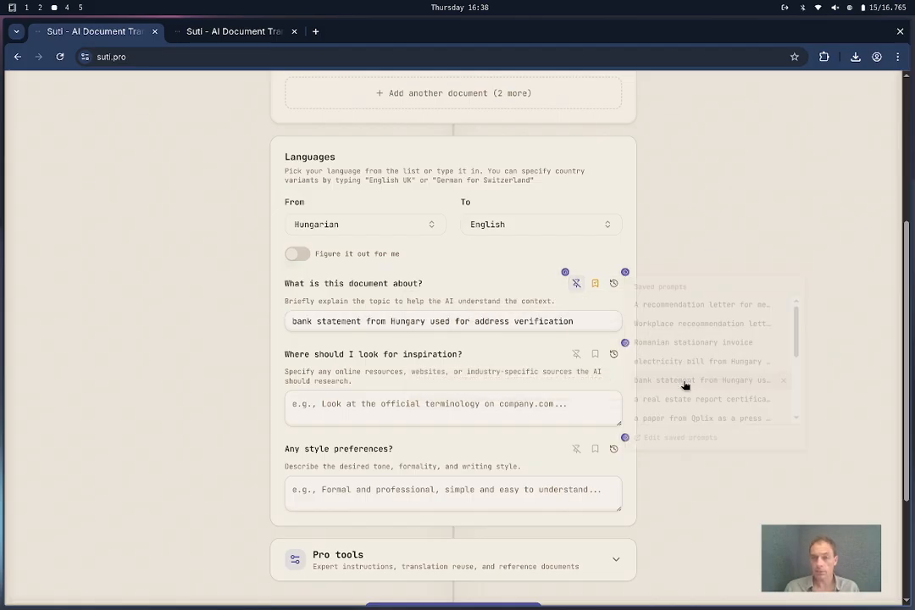
- Change "statement" to "account confirmation letter" in the document topic and save it as a new prompt
{"action": "double_click", "coordinate": [340, 323]}
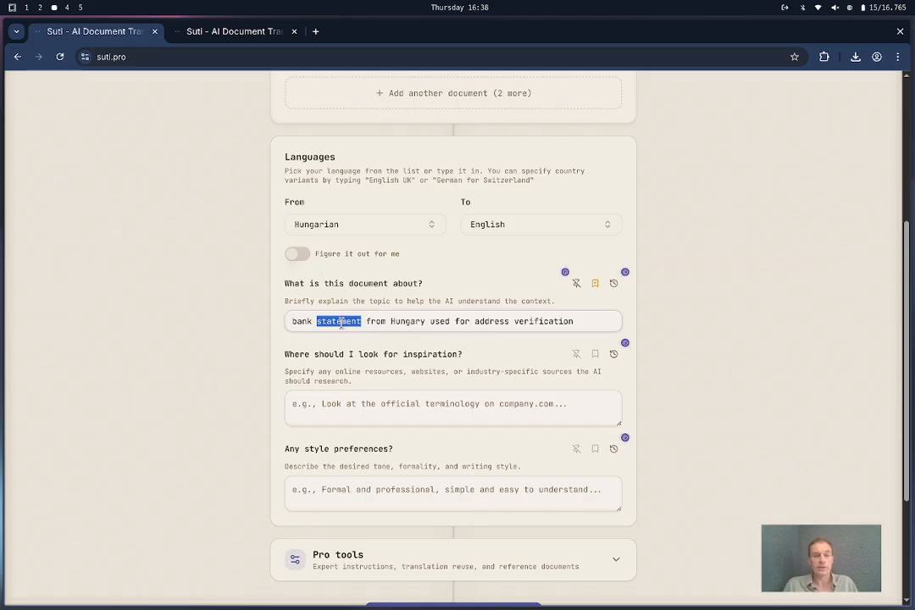
{"action": "type", "text": "account conf"}
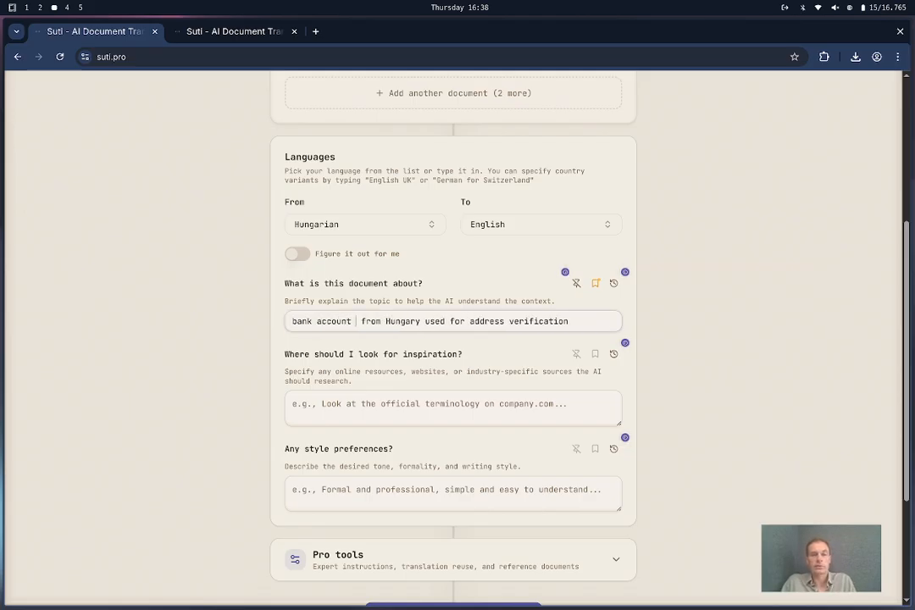
{"action": "type", "text": "irmation let"}
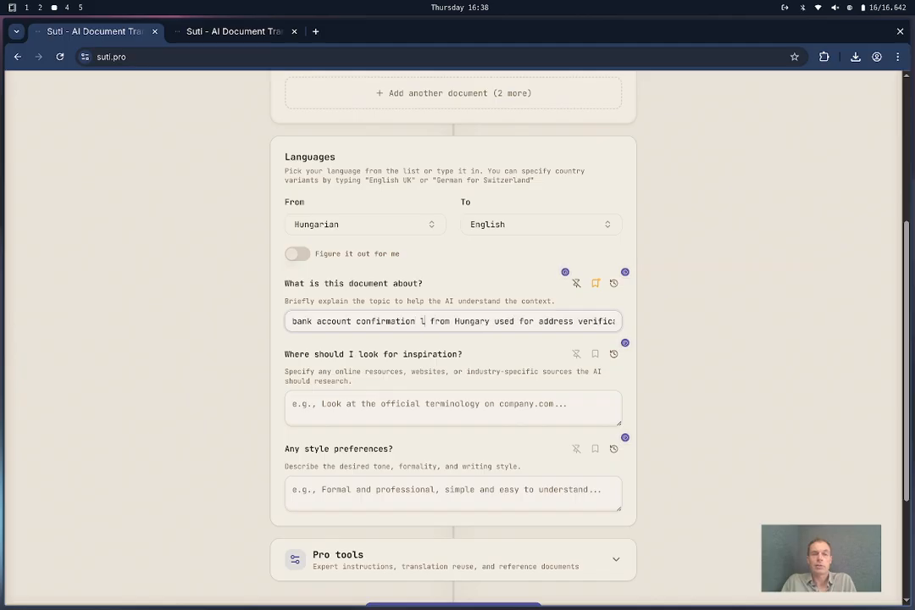
{"action": "type", "text": "ter"}
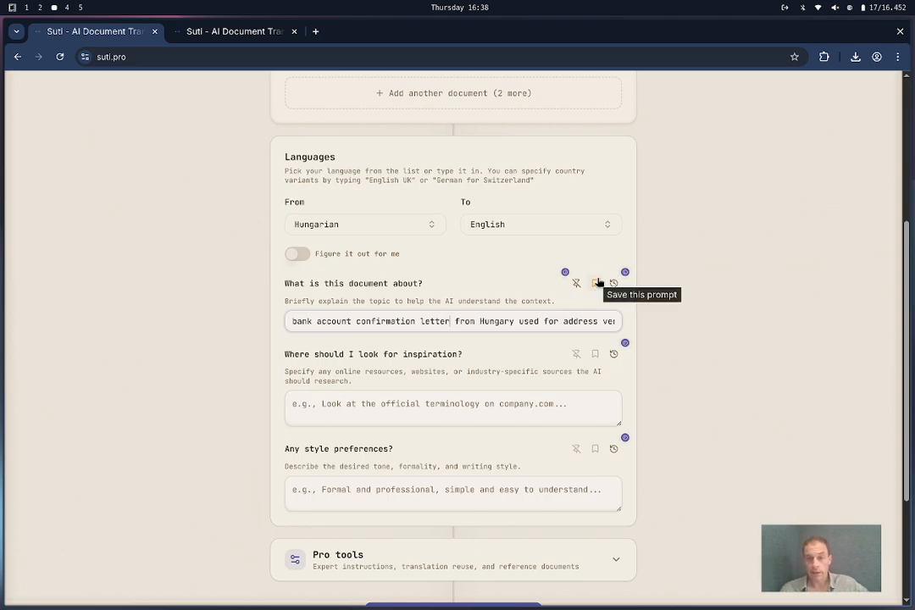
{"action": "left_click", "coordinate": [599, 283]}
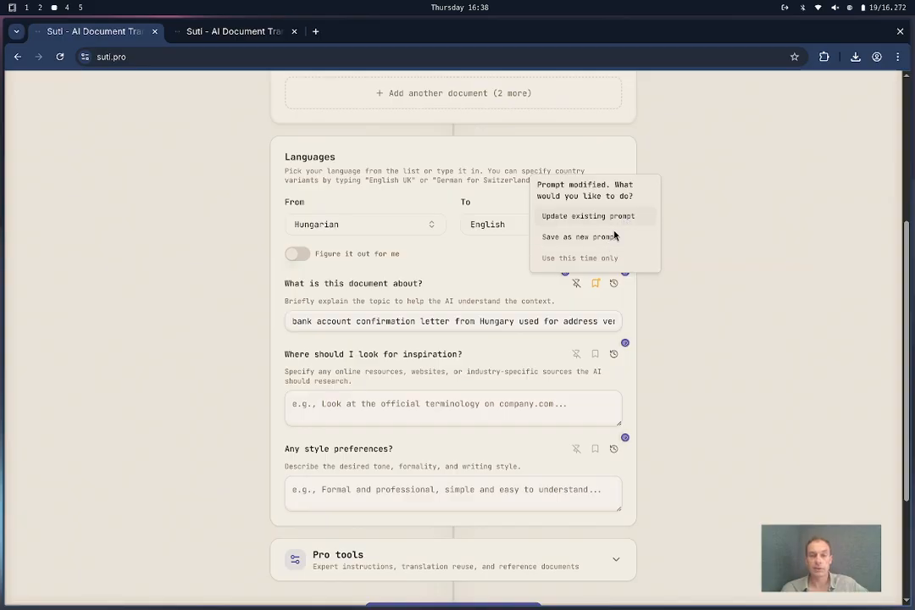
{"action": "left_click", "coordinate": [597, 239]}
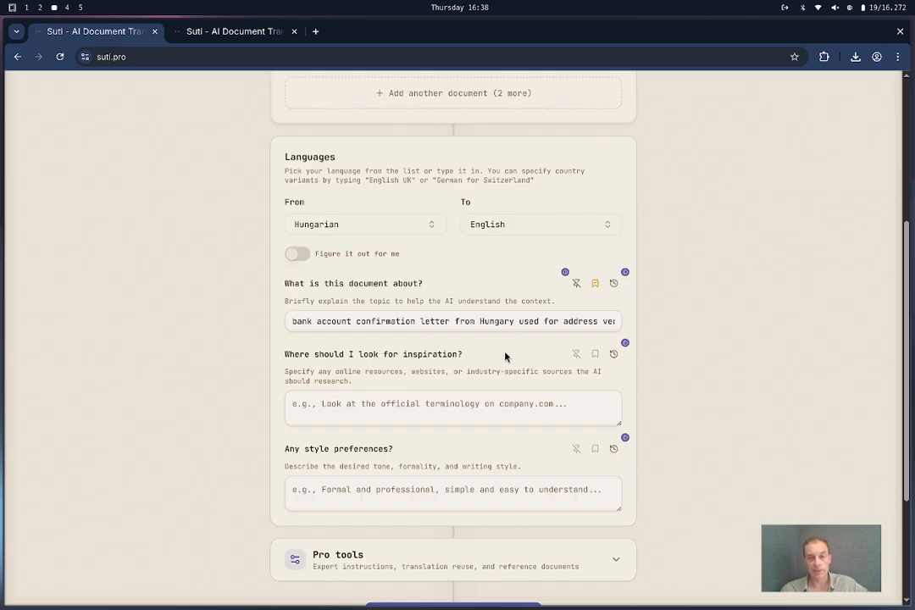
- Check the saved inspiration prompts, then collapse Topic / Context in the Playbook and look through the remaining prompt categories
{"action": "left_click", "coordinate": [615, 356]}
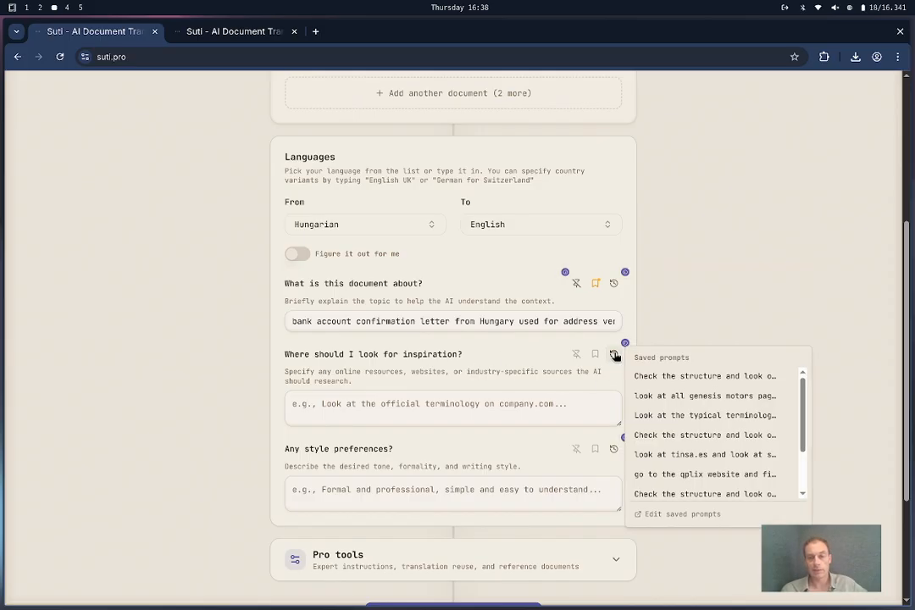
{"action": "left_click", "coordinate": [547, 383]}
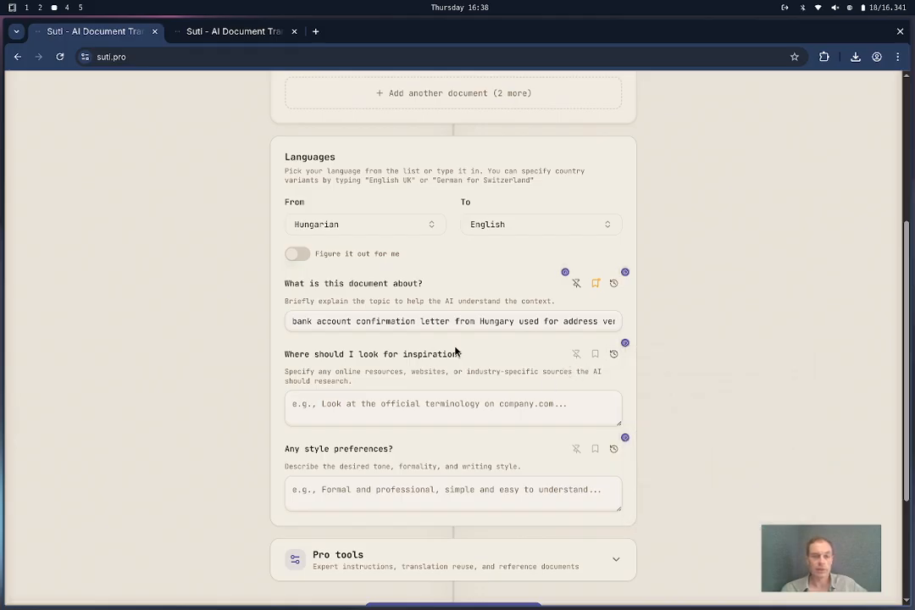
{"action": "left_click", "coordinate": [246, 38]}
{"action": "scroll", "coordinate": [501, 275], "scroll_direction": "up", "scroll_amount": 8}
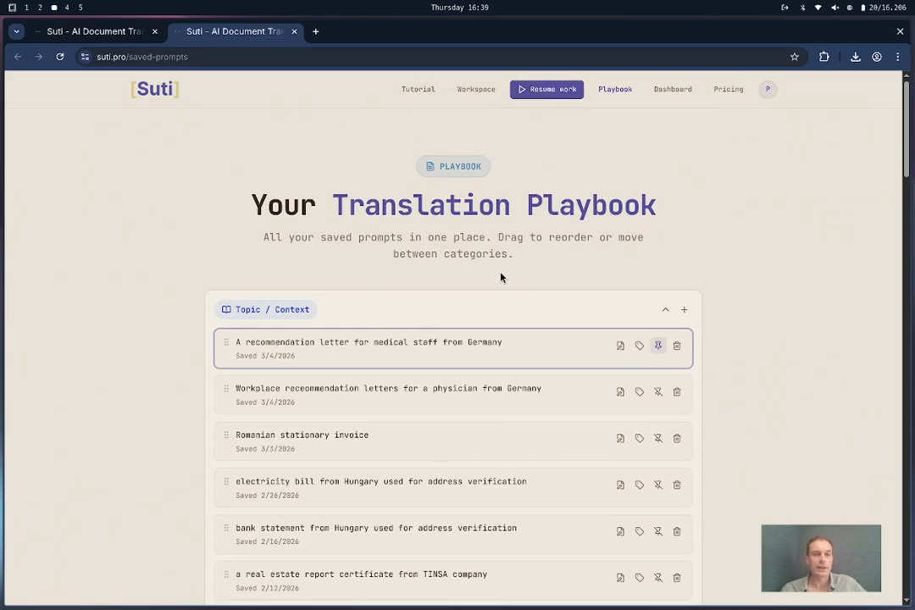
{"action": "scroll", "coordinate": [501, 276], "scroll_direction": "down", "scroll_amount": 2}
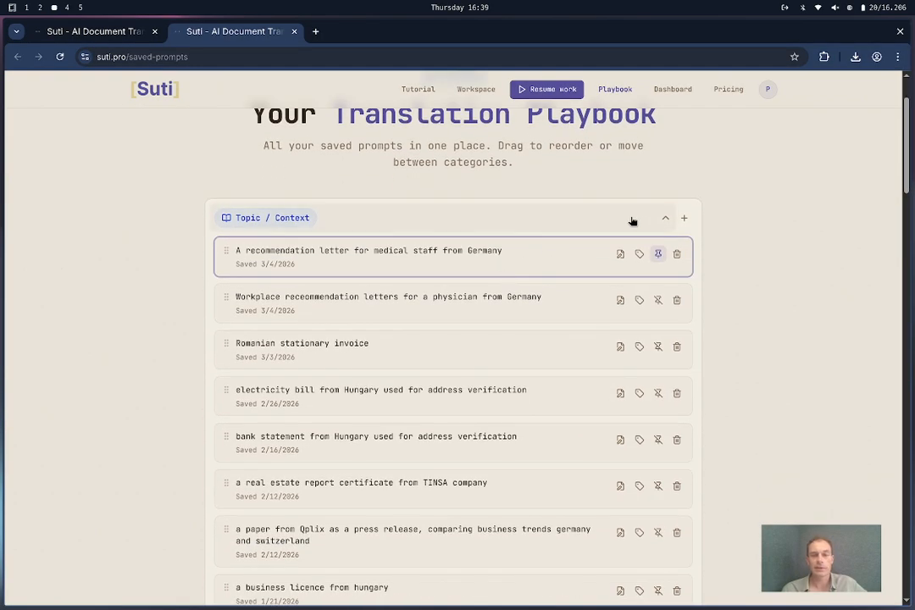
{"action": "left_click", "coordinate": [654, 219]}
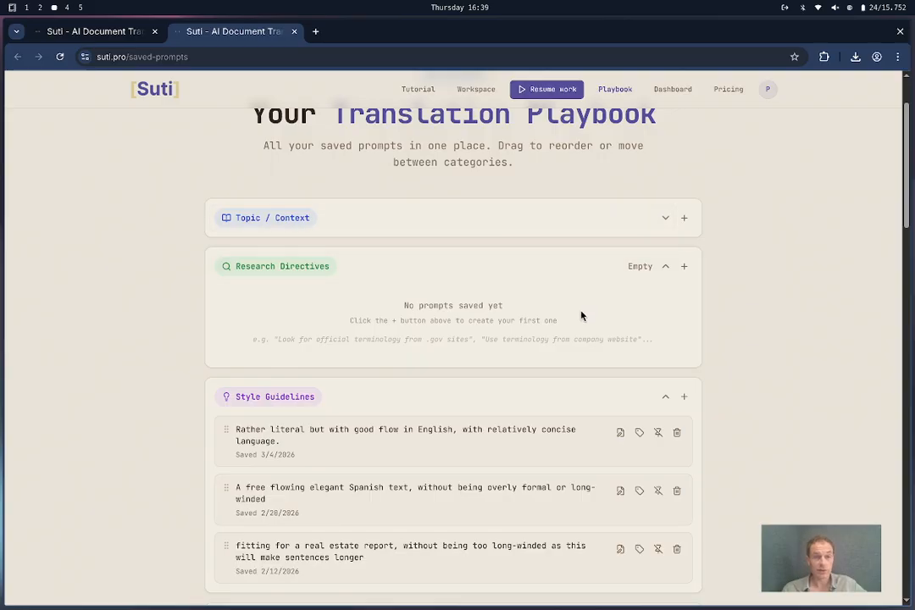
{"action": "scroll", "coordinate": [582, 316], "scroll_direction": "down", "scroll_amount": 2}
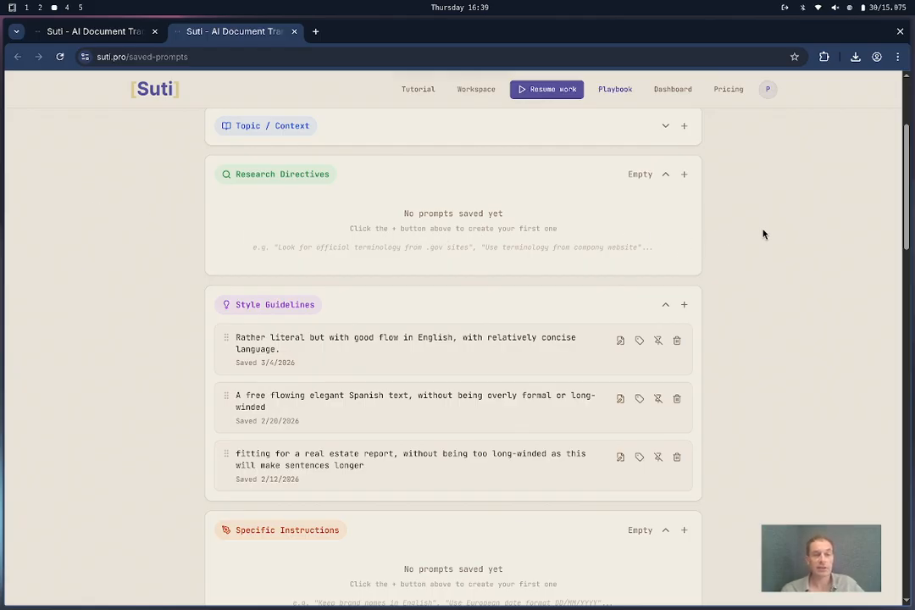
{"action": "scroll", "coordinate": [763, 235], "scroll_direction": "down", "scroll_amount": 4}
{"action": "scroll", "coordinate": [764, 235], "scroll_direction": "down", "scroll_amount": 2}
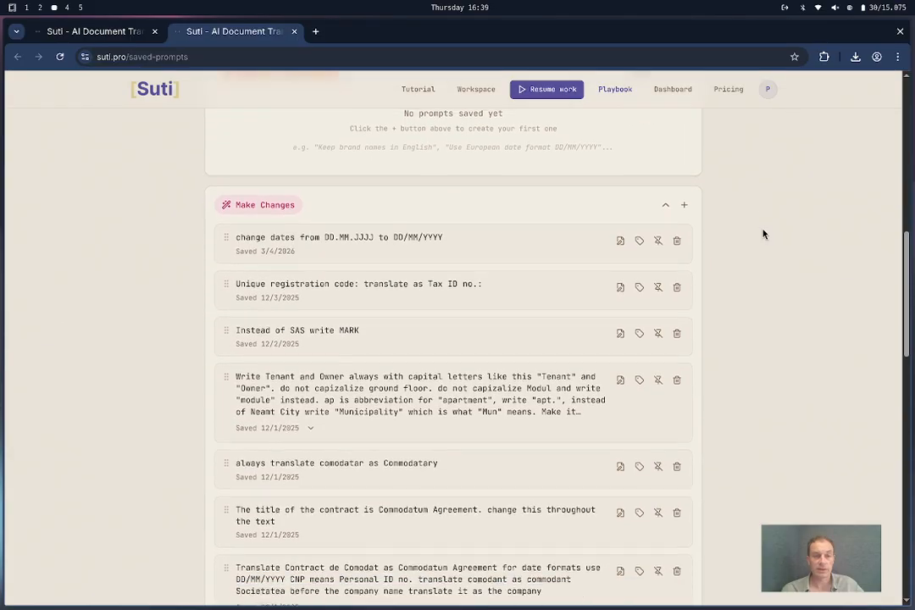
{"action": "scroll", "coordinate": [763, 234], "scroll_direction": "up", "scroll_amount": 10}
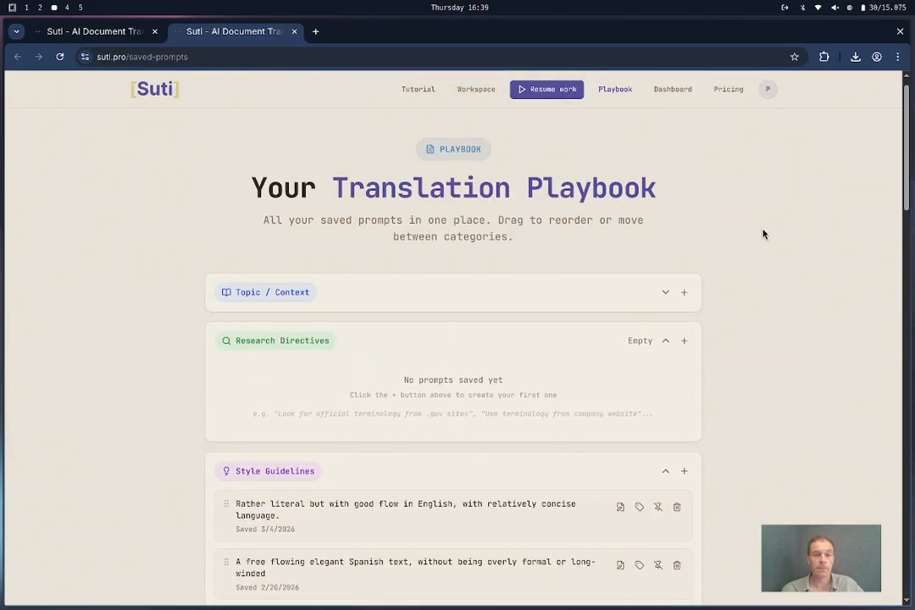
- Return to the workspace, load the saved inspiration prompt about typical bank statements in Hungary, and enlarge its text box to show everything
{"action": "left_click", "coordinate": [74, 31]}
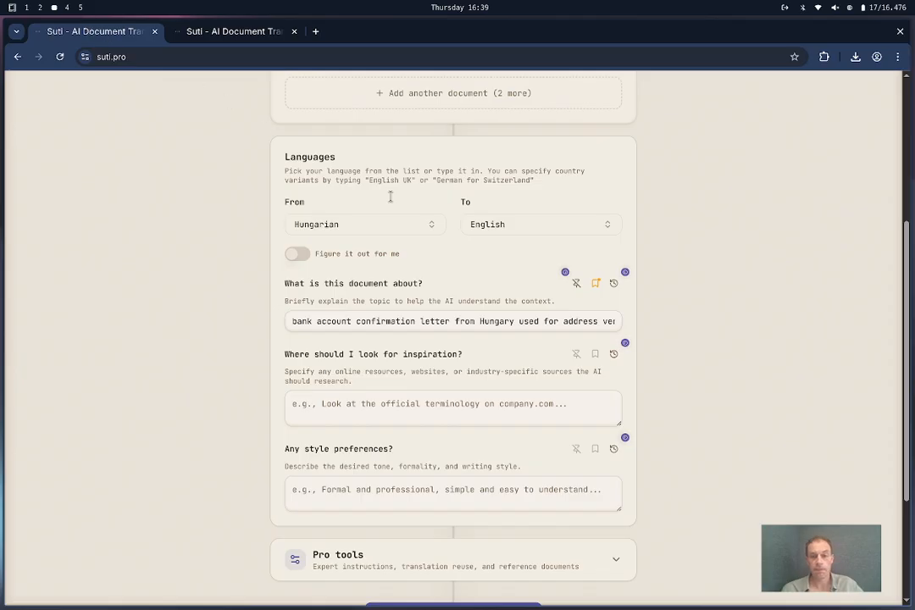
{"action": "left_click", "coordinate": [614, 354]}
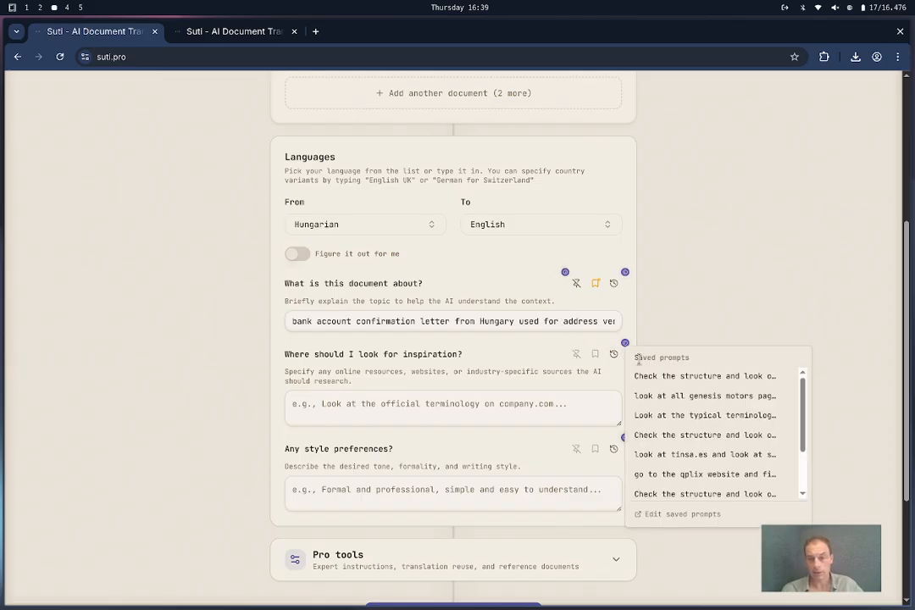
{"action": "left_click", "coordinate": [661, 378]}
{"action": "scroll", "coordinate": [659, 381], "scroll_direction": "down", "scroll_amount": 2}
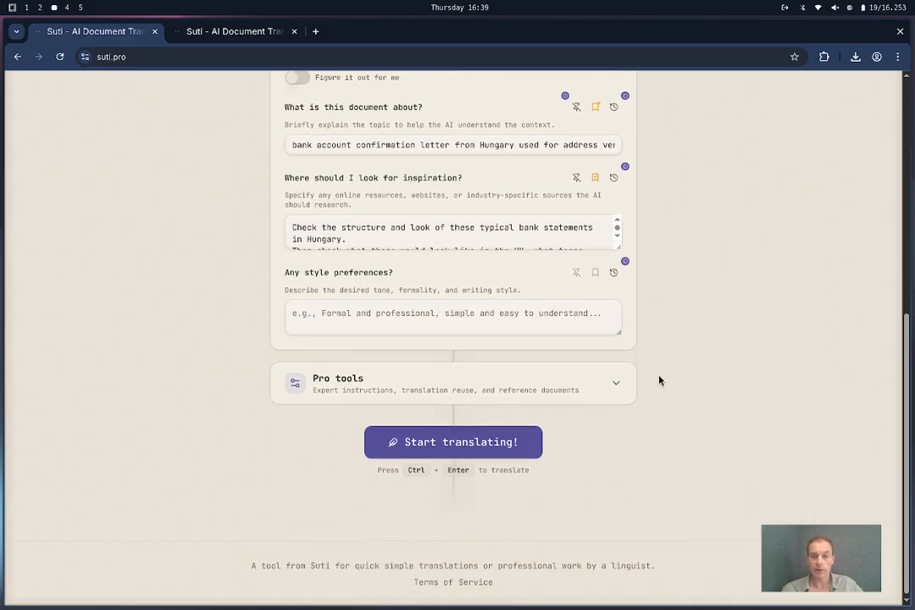
{"action": "left_click_drag", "start_coordinate": [617, 246], "coordinate": [601, 471]}
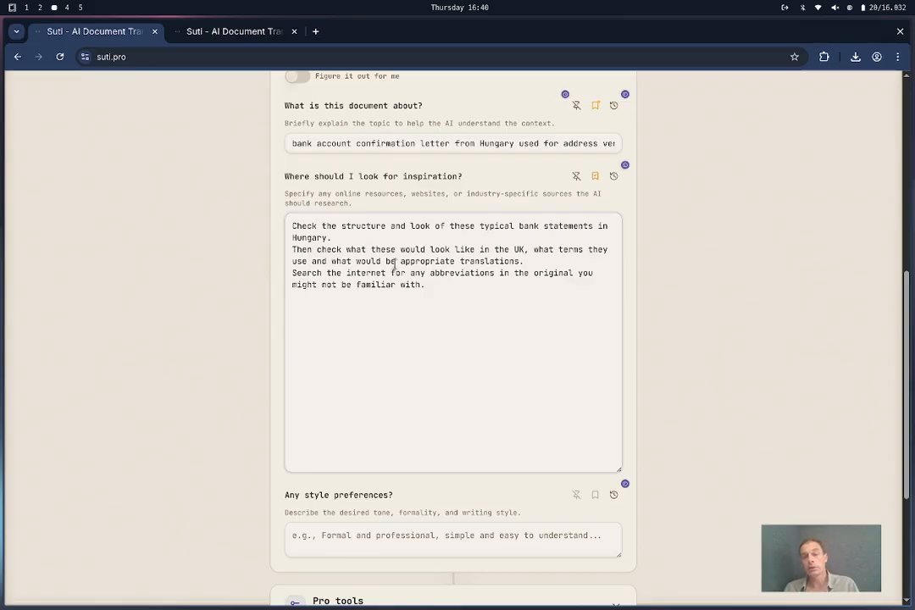
- Try the saved style prompt "fitting for a real estate report, without being too long-winded", then clear the style preferences
{"action": "scroll", "coordinate": [394, 264], "scroll_direction": "down", "scroll_amount": 5}
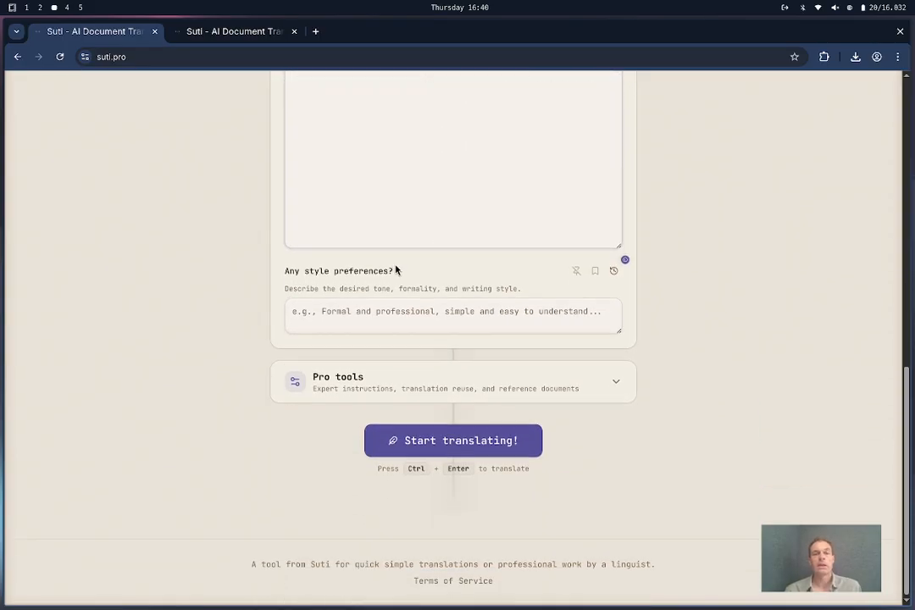
{"action": "left_click", "coordinate": [614, 272]}
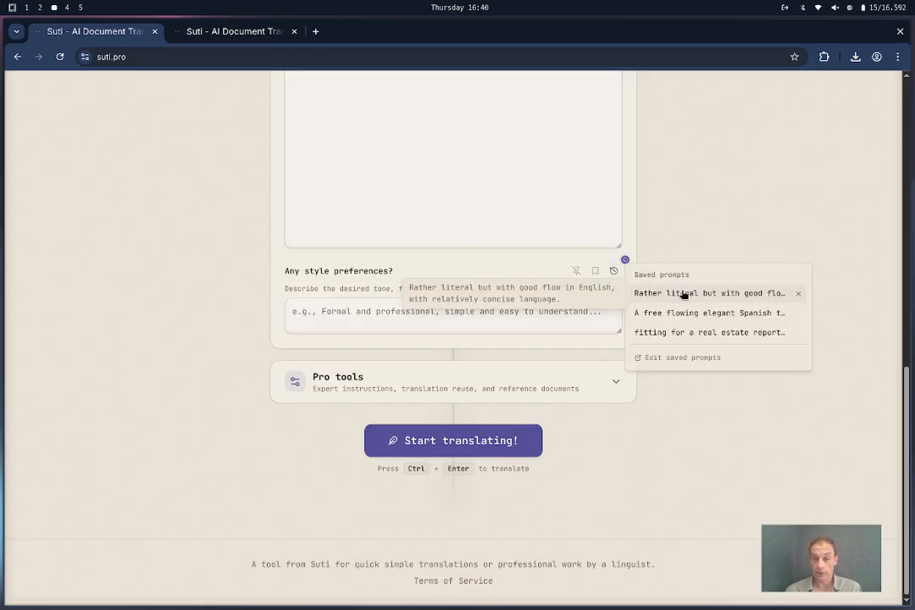
{"action": "left_click", "coordinate": [701, 333]}
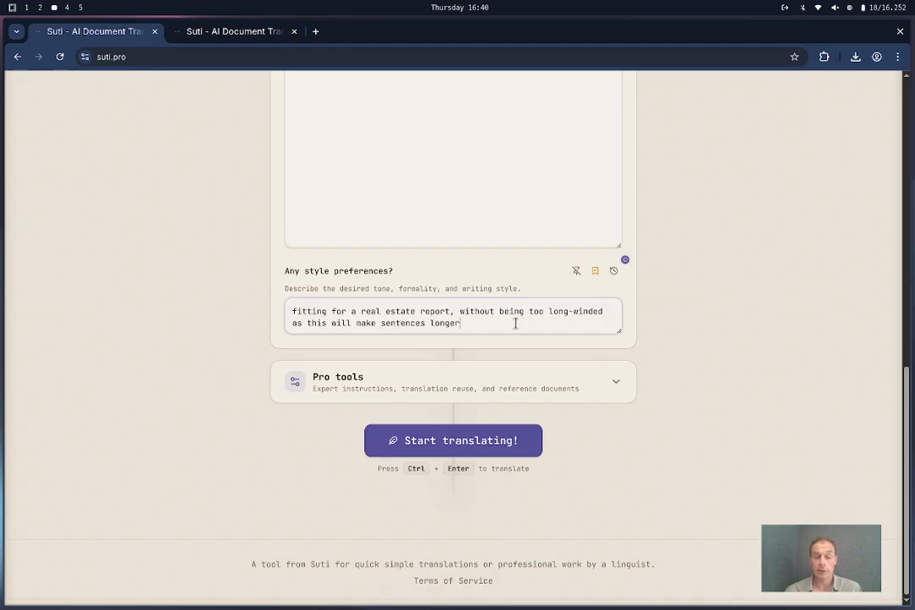
{"action": "left_click_drag", "start_coordinate": [461, 323], "coordinate": [288, 311]}
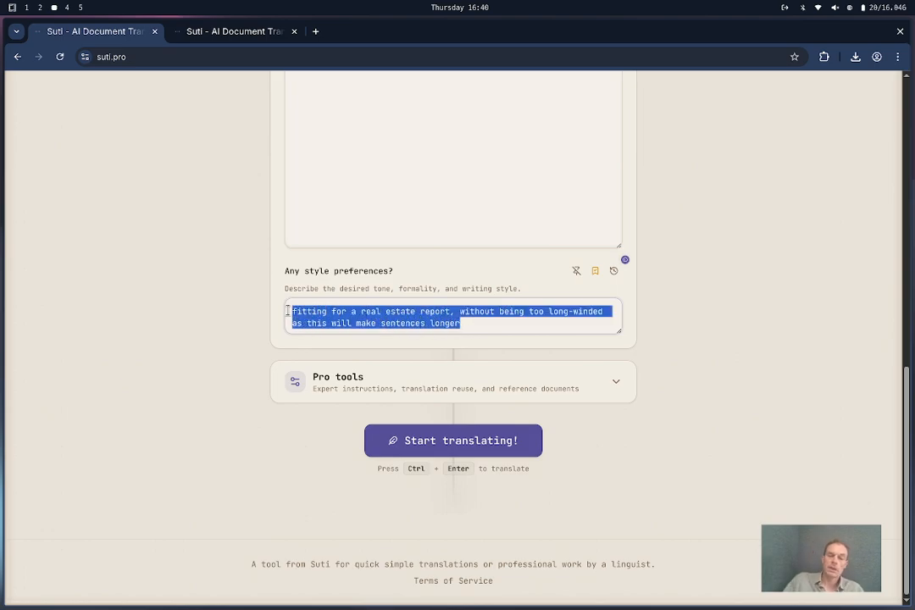
{"action": "key", "text": "BackSpace"}
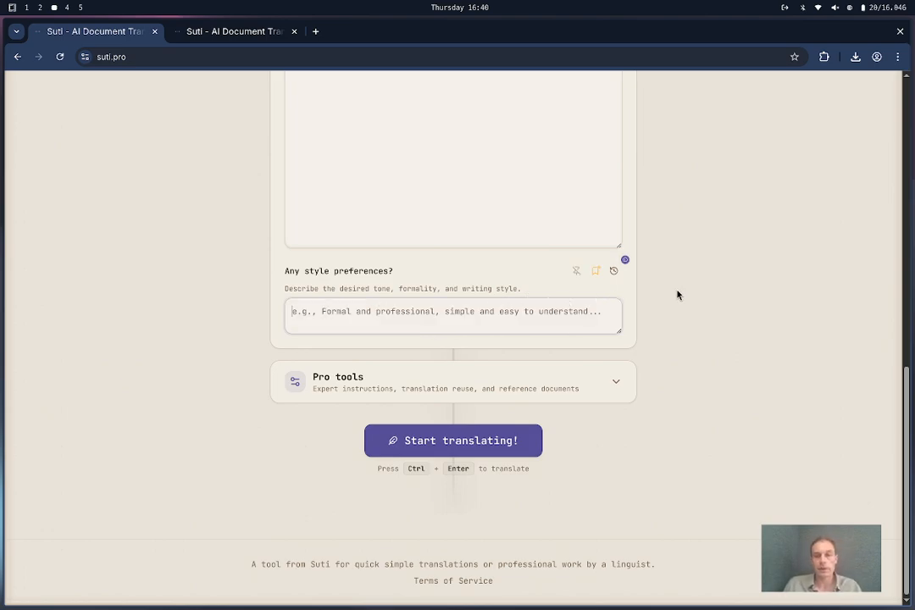
- Review the filled-in translation settings and expand Pro tools to examine the expert instructions, translation reuse and reference document options
{"action": "scroll", "coordinate": [678, 295], "scroll_direction": "up", "scroll_amount": 5}
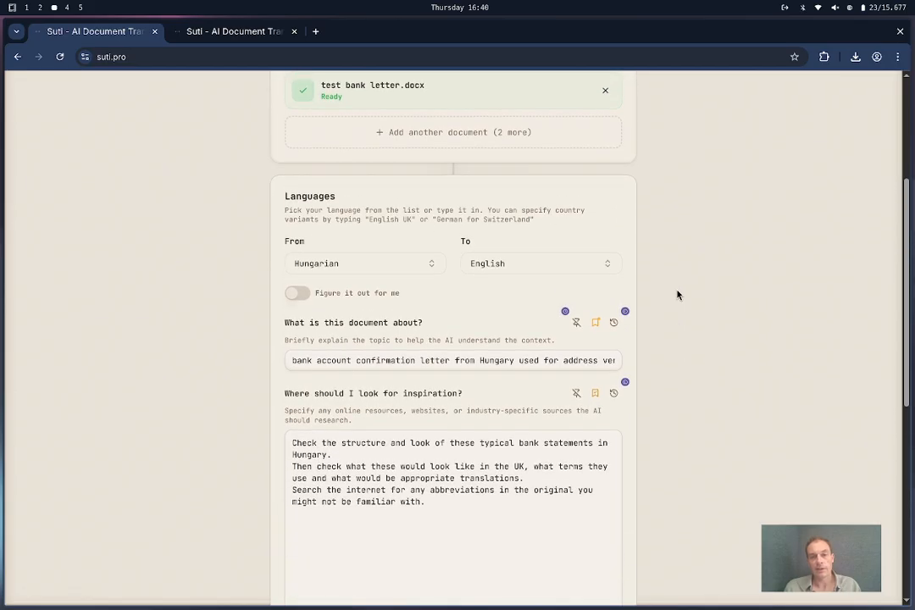
{"action": "scroll", "coordinate": [678, 294], "scroll_direction": "down", "scroll_amount": 1}
{"action": "scroll", "coordinate": [678, 295], "scroll_direction": "down", "scroll_amount": 3}
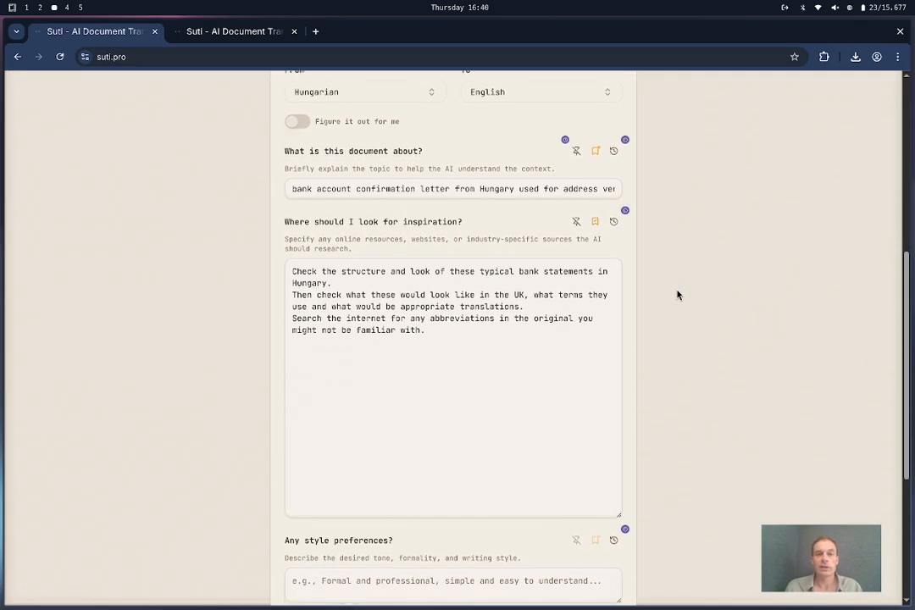
{"action": "scroll", "coordinate": [678, 295], "scroll_direction": "down", "scroll_amount": 4}
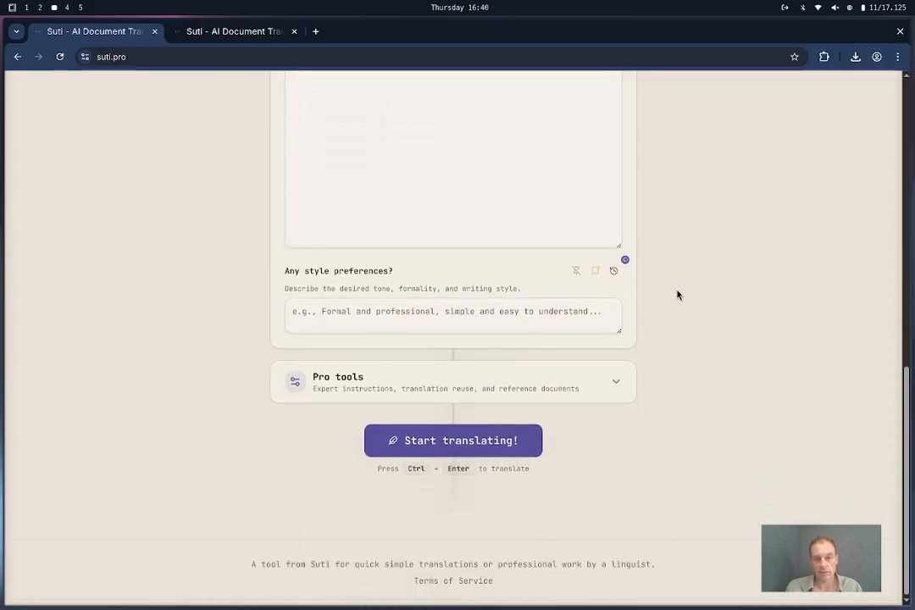
{"action": "left_click", "coordinate": [611, 383]}
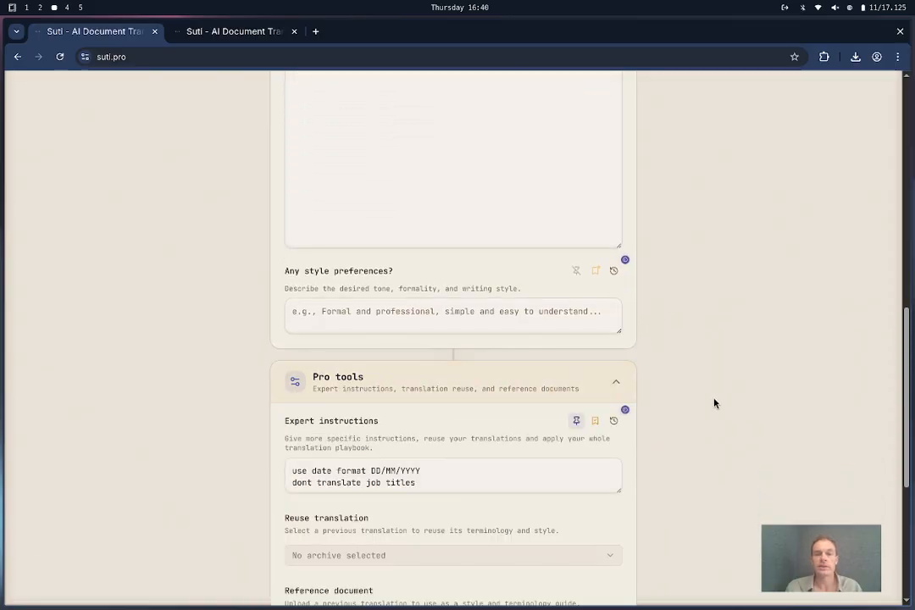
{"action": "scroll", "coordinate": [723, 405], "scroll_direction": "down", "scroll_amount": 3}
{"action": "scroll", "coordinate": [722, 405], "scroll_direction": "down", "scroll_amount": 1}
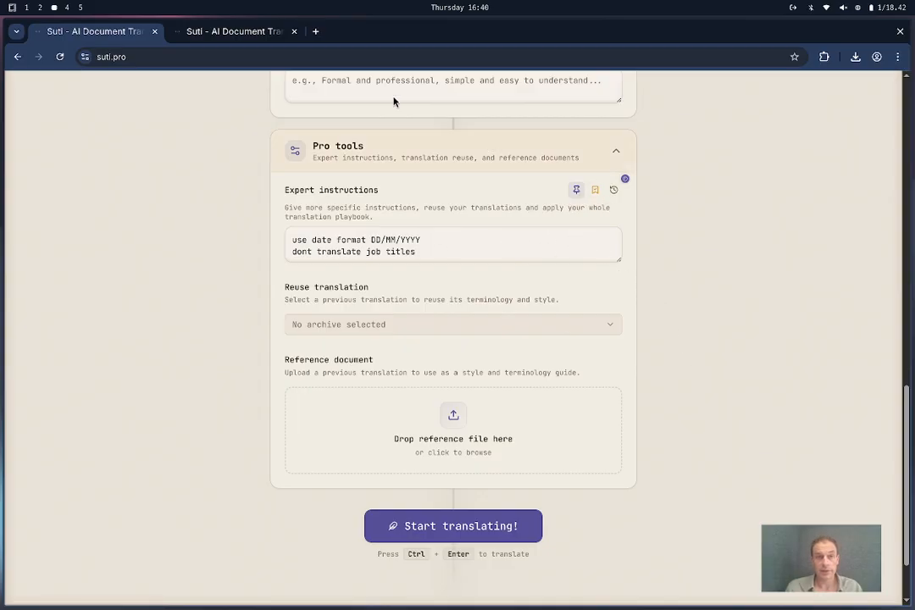
- Switch to the Playbook and look through the saved Make Changes, Smart Find and Style Guidelines prompts
{"action": "left_click", "coordinate": [258, 37]}
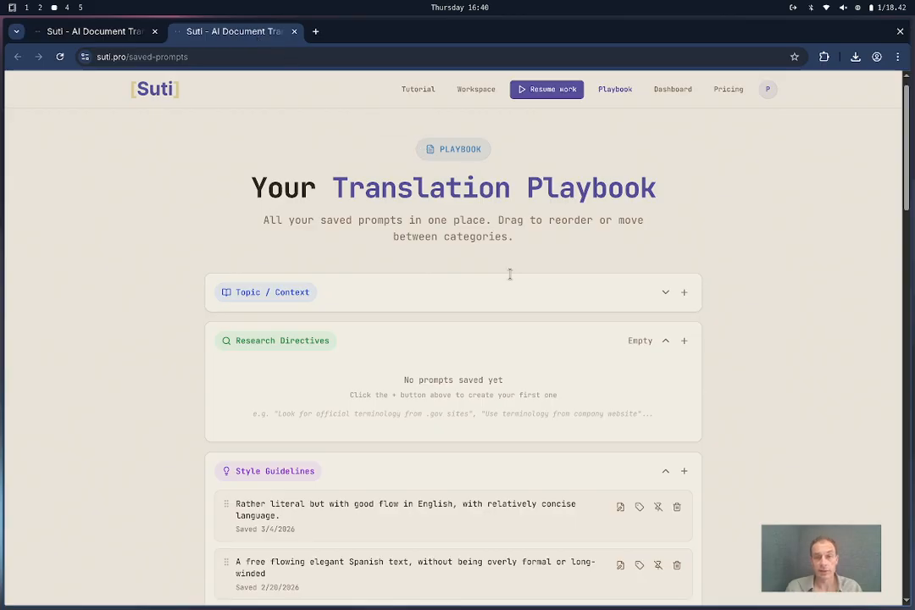
{"action": "scroll", "coordinate": [504, 396], "scroll_direction": "down", "scroll_amount": 10}
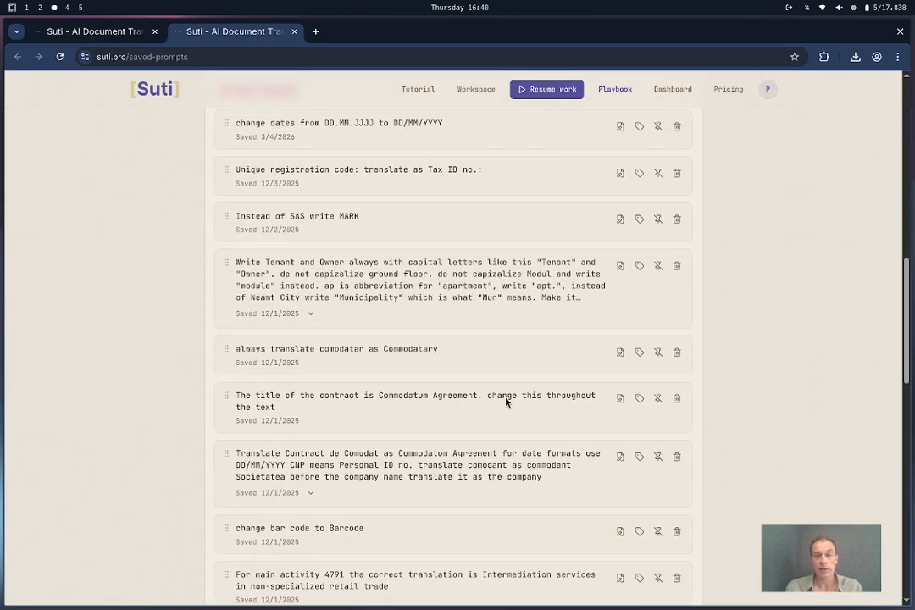
{"action": "scroll", "coordinate": [505, 402], "scroll_direction": "down", "scroll_amount": 5}
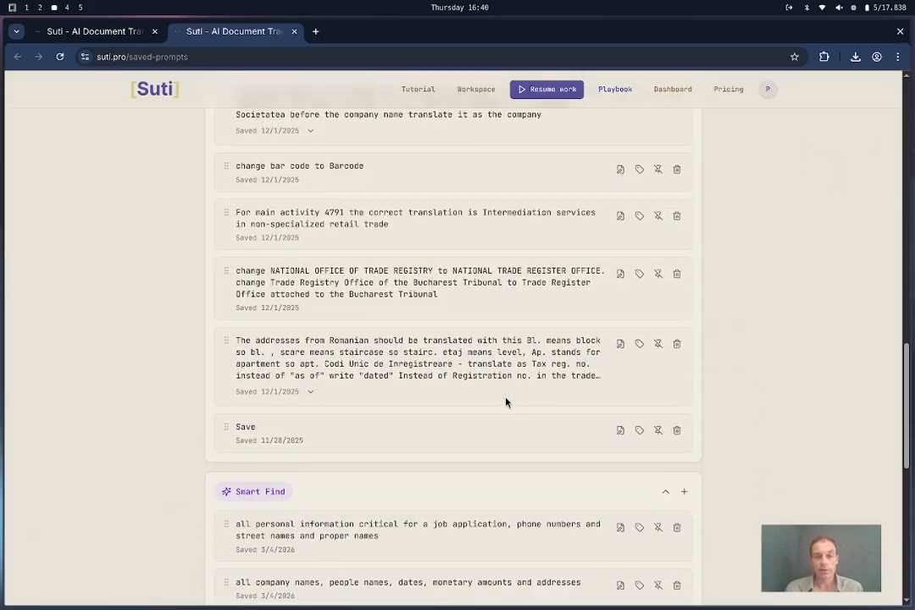
{"action": "scroll", "coordinate": [506, 401], "scroll_direction": "down", "scroll_amount": 5}
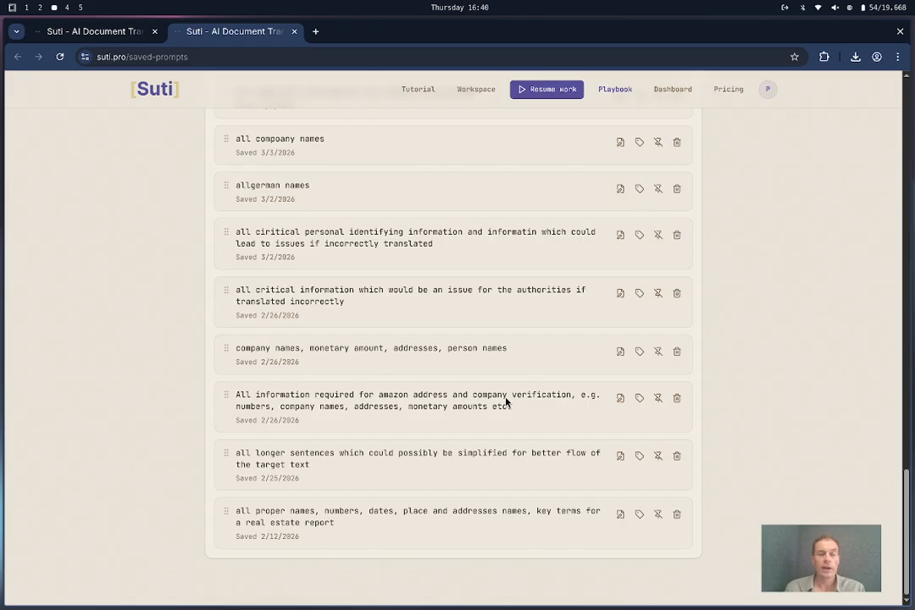
{"action": "scroll", "coordinate": [506, 402], "scroll_direction": "up", "scroll_amount": 3}
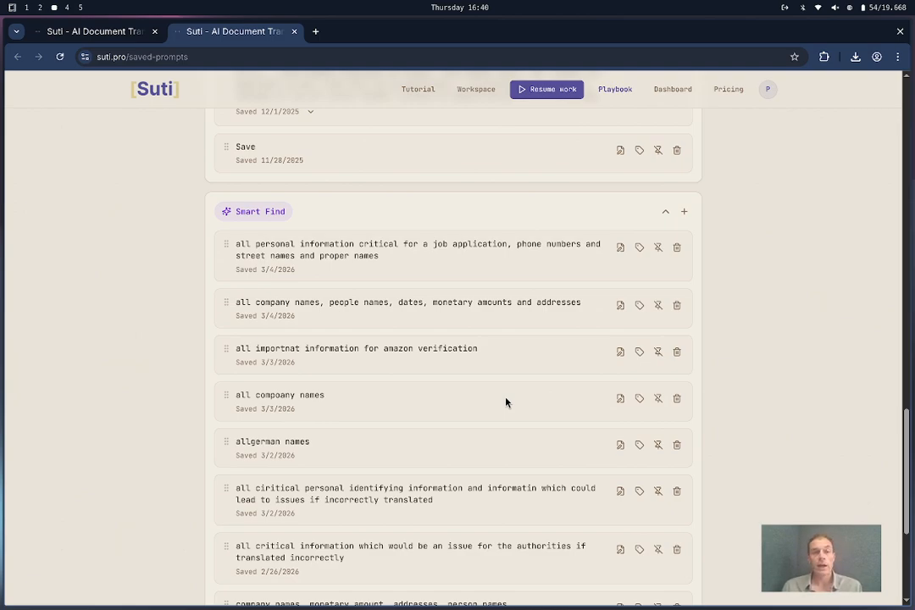
{"action": "scroll", "coordinate": [506, 403], "scroll_direction": "up", "scroll_amount": 10}
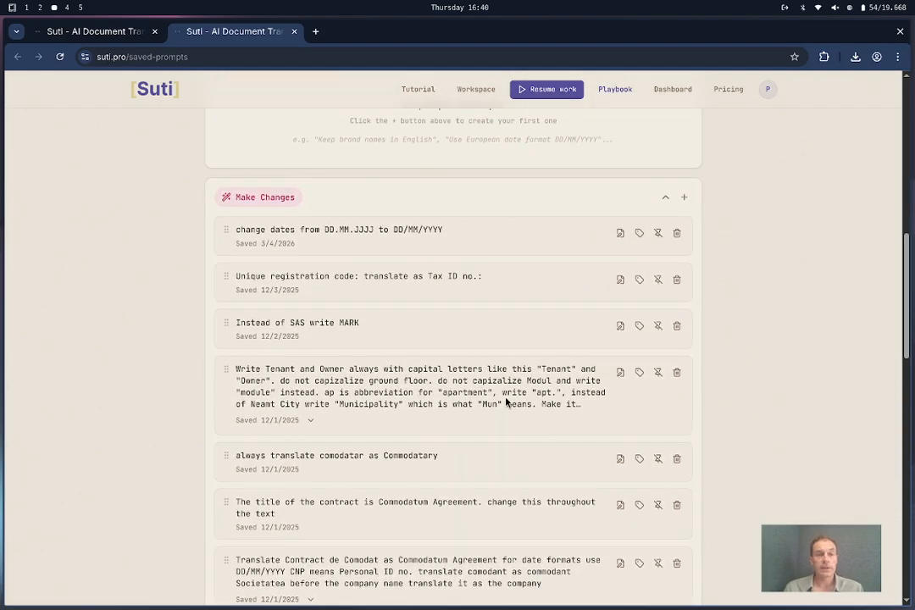
{"action": "scroll", "coordinate": [505, 402], "scroll_direction": "up", "scroll_amount": 6}
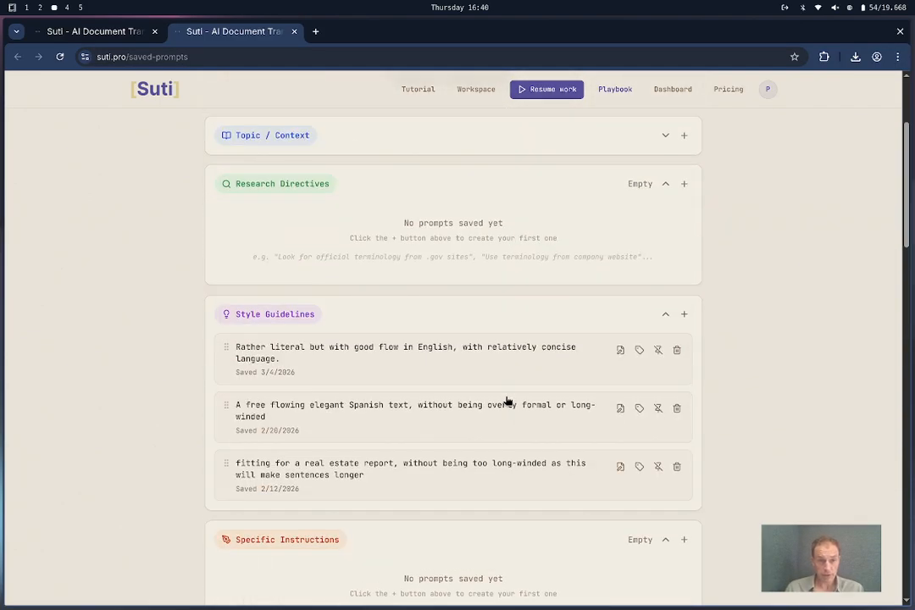
- Examine how to add a Specific Instructions prompt and how to name the saved date-format prompt under Make Changes
{"action": "scroll", "coordinate": [507, 402], "scroll_direction": "down", "scroll_amount": 5}
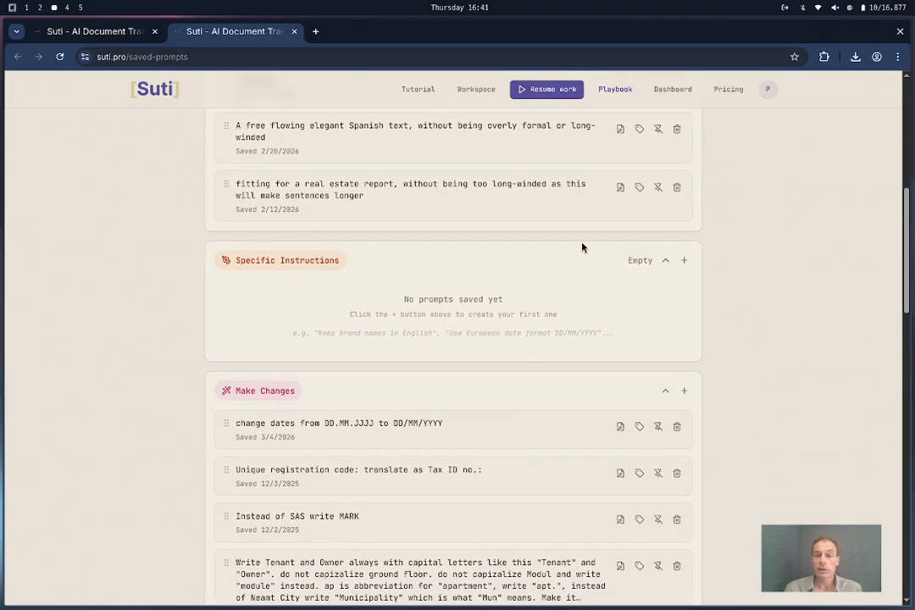
{"action": "left_click", "coordinate": [681, 262]}
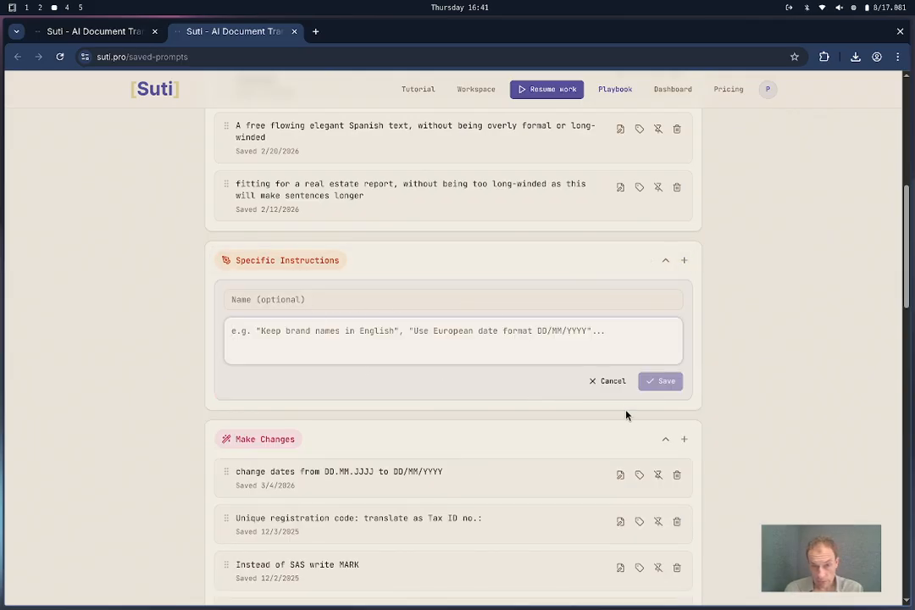
{"action": "left_click", "coordinate": [612, 382]}
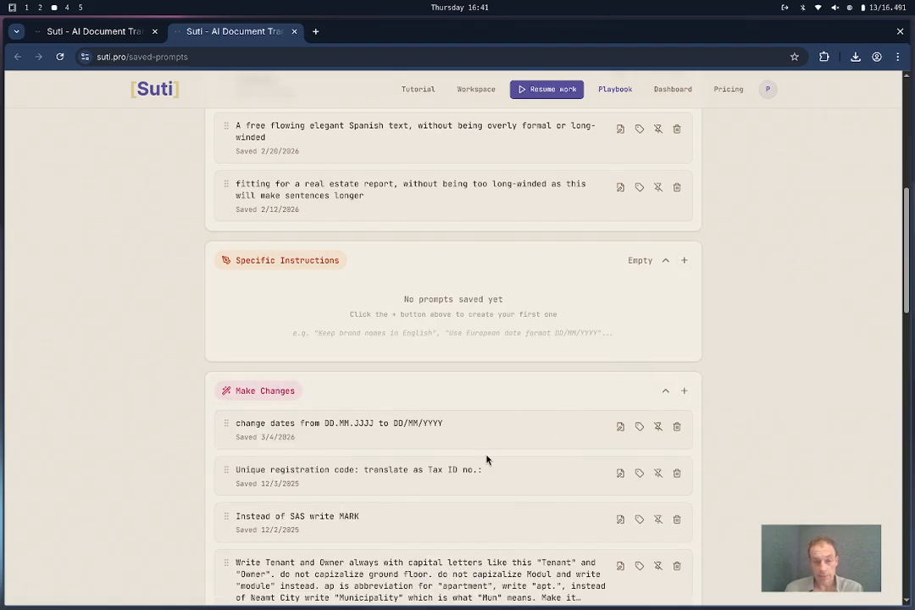
{"action": "left_click", "coordinate": [639, 427]}
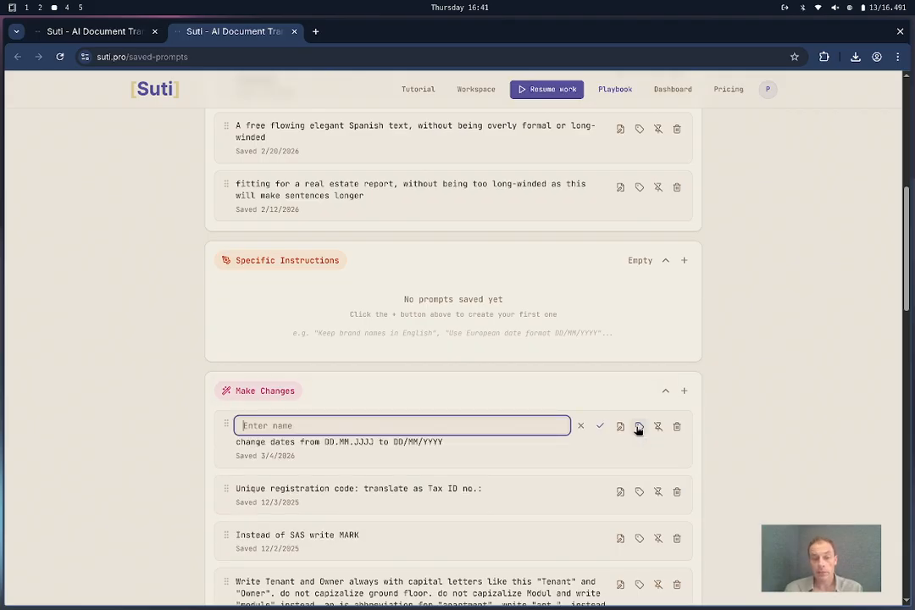
{"action": "left_click", "coordinate": [781, 414]}
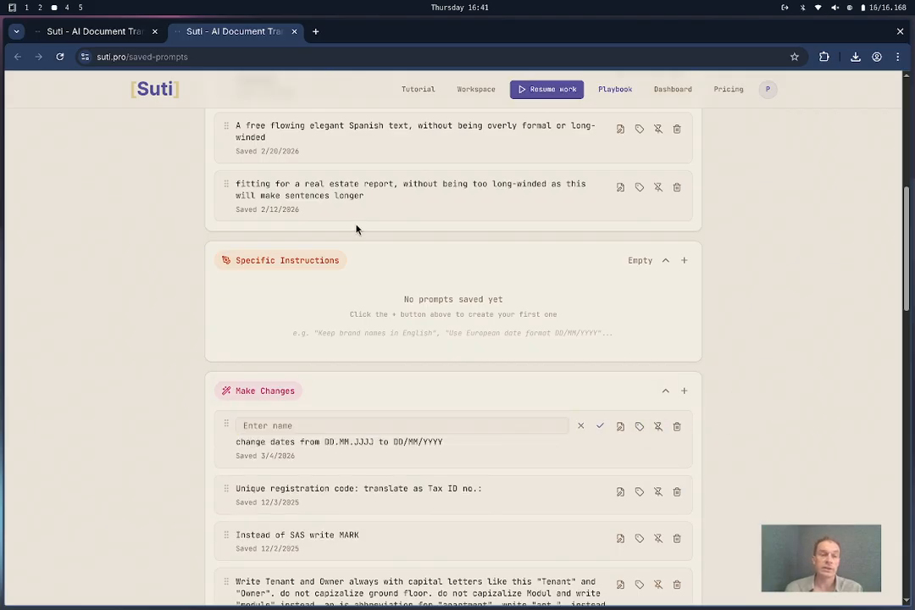
- Return to the translation form and replace the job-title line in the expert instructions with "do not translate company names and suffixes"
{"action": "key", "text": "ctrl+Tab"}
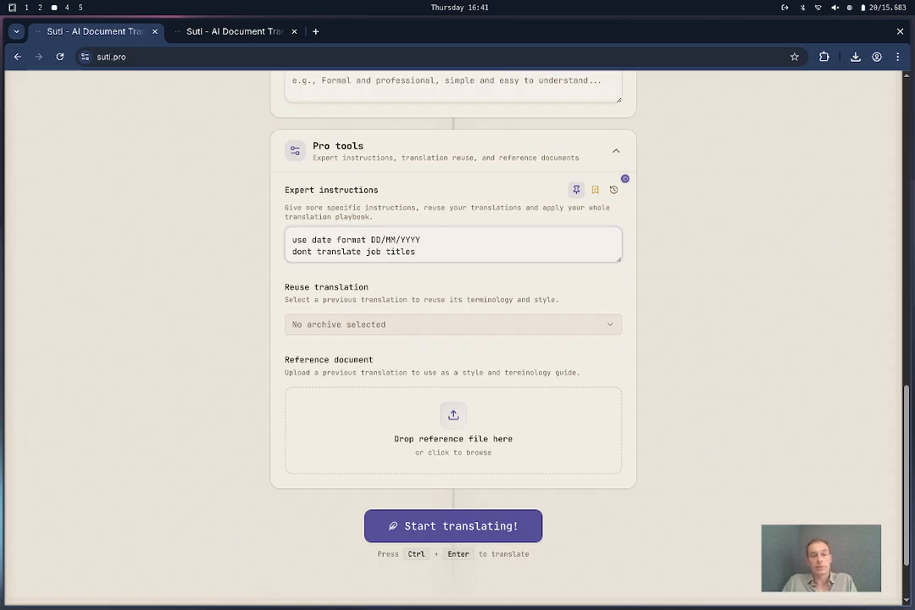
{"action": "key", "text": "ctrl+shift+Left"}
{"action": "key", "text": "ctrl+shift+Left"}
{"action": "key", "text": "ctrl+shift+Left"}
{"action": "key", "text": "ctrl+shift+Left"}
{"action": "key", "text": "BackSpace"}
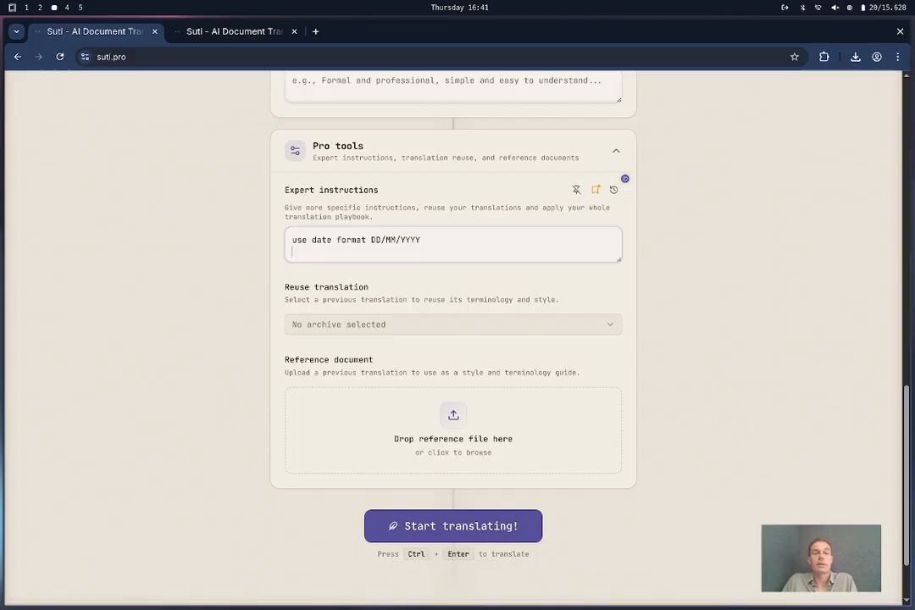
{"action": "type", "text": "do not tran"}
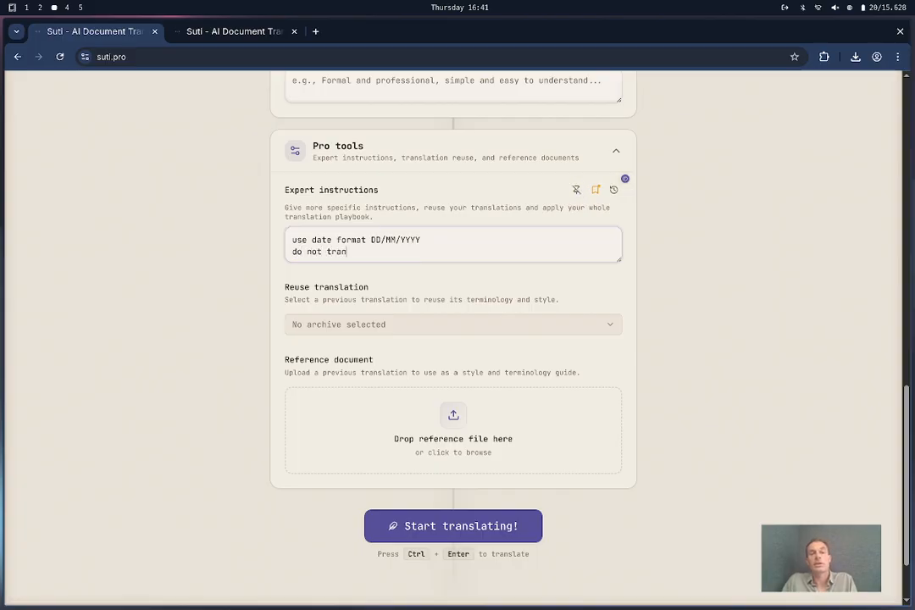
{"action": "type", "text": "slate company "}
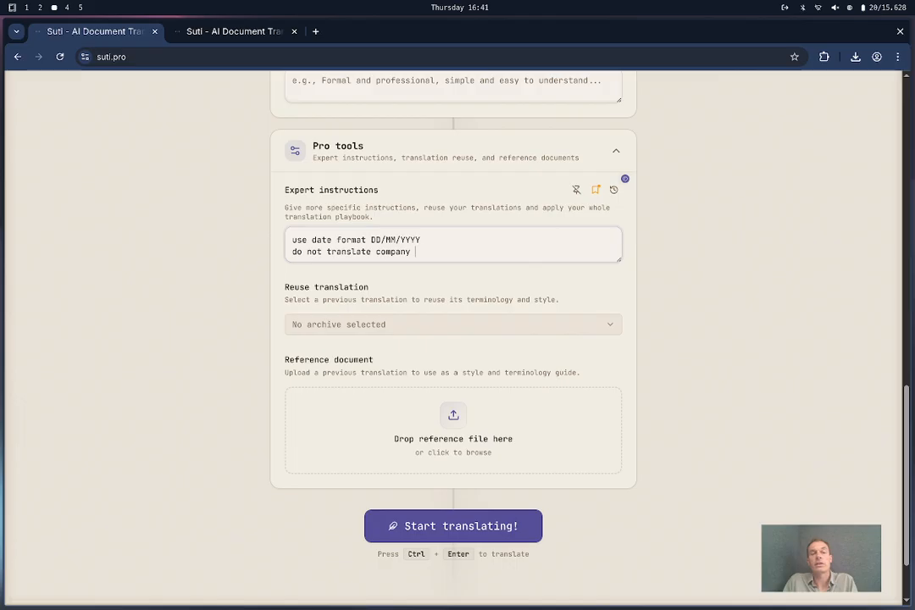
{"action": "type", "text": "names and "}
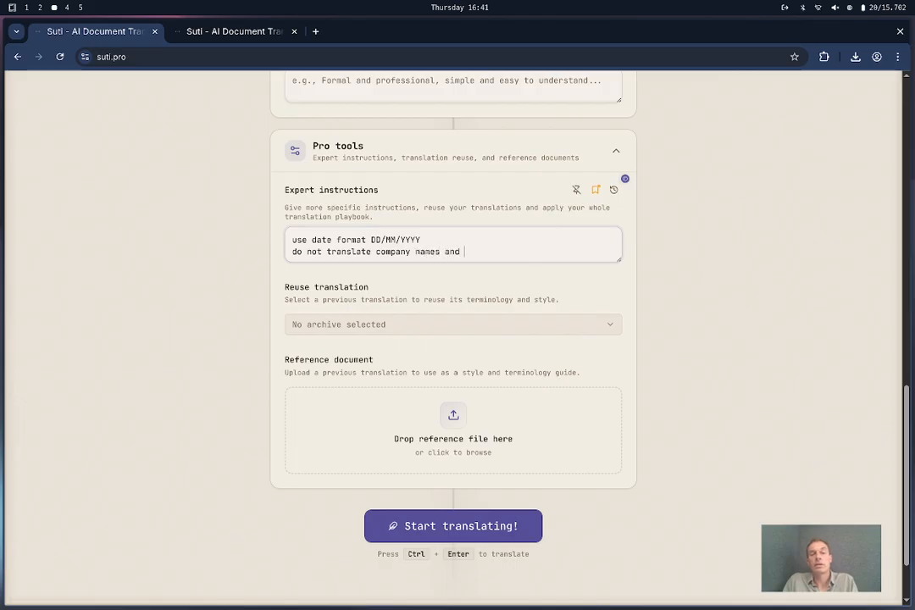
{"action": "type", "text": "suffixes"}
{"action": "key", "text": "Return"}
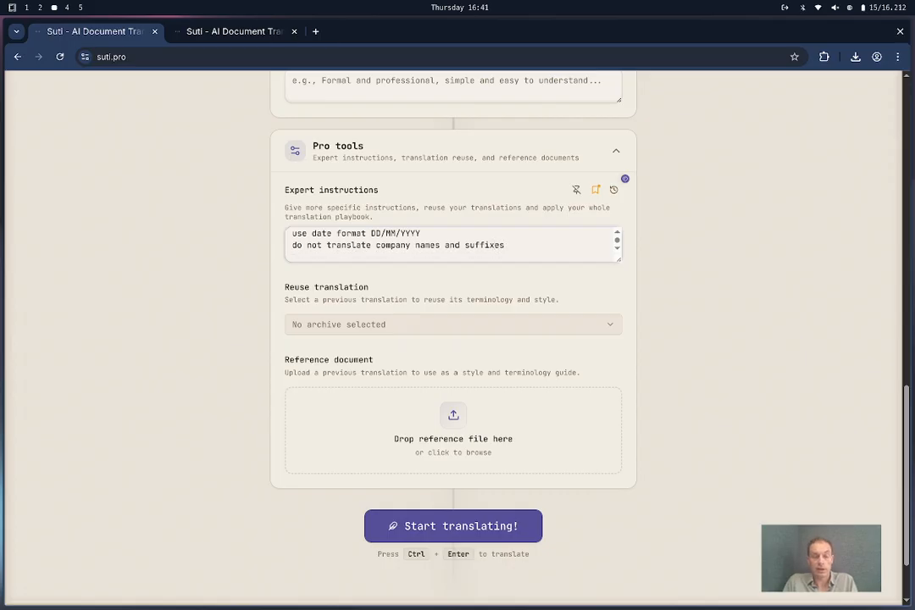
- Add the line "do not translate street names" to the expert instructions
{"action": "type", "text": "do not transl"}
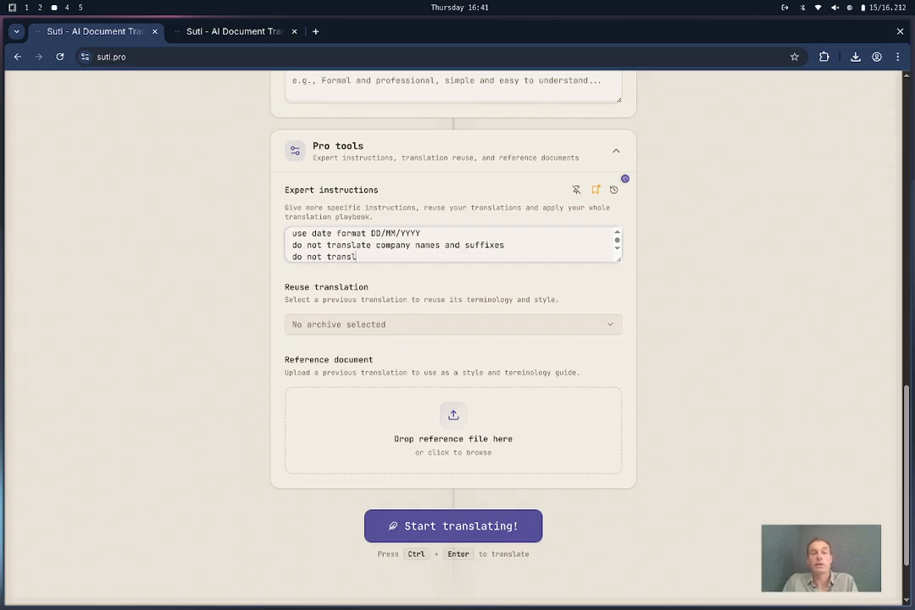
{"action": "type", "text": "ate street n"}
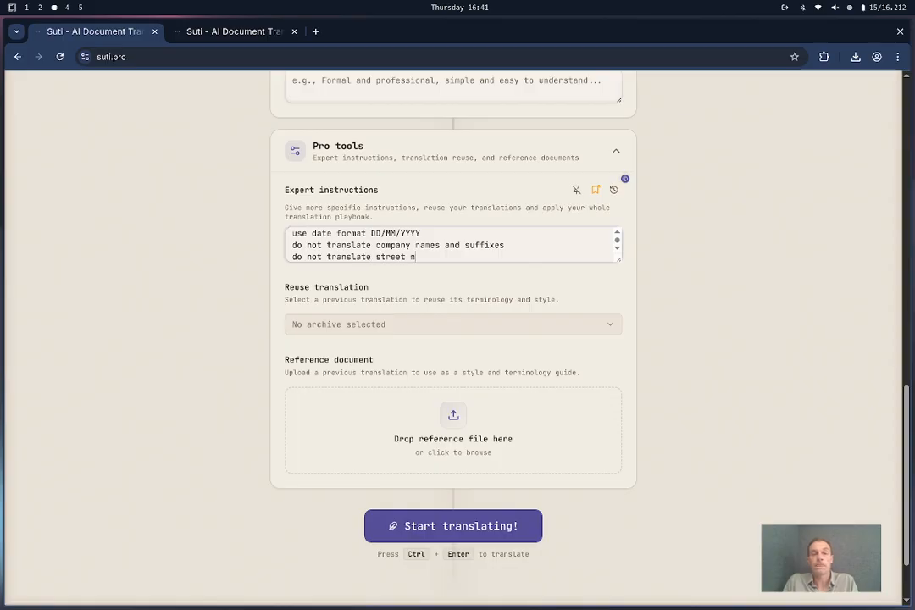
{"action": "type", "text": "ames"}
{"action": "key", "text": "Return"}
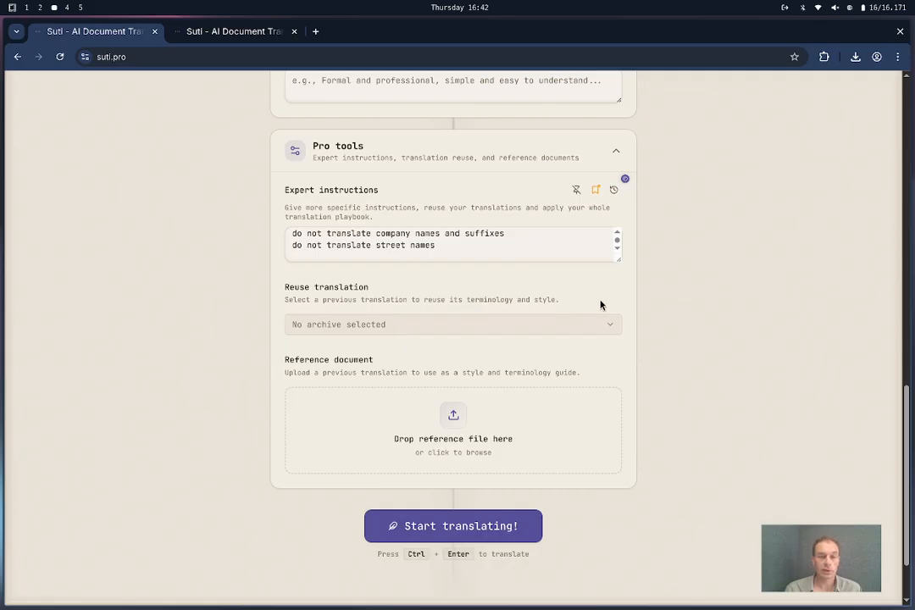
- Look through the saved and recent projects on the Dashboard, including the document files in the Hungary company registration - EN project
{"action": "left_click", "coordinate": [258, 34]}
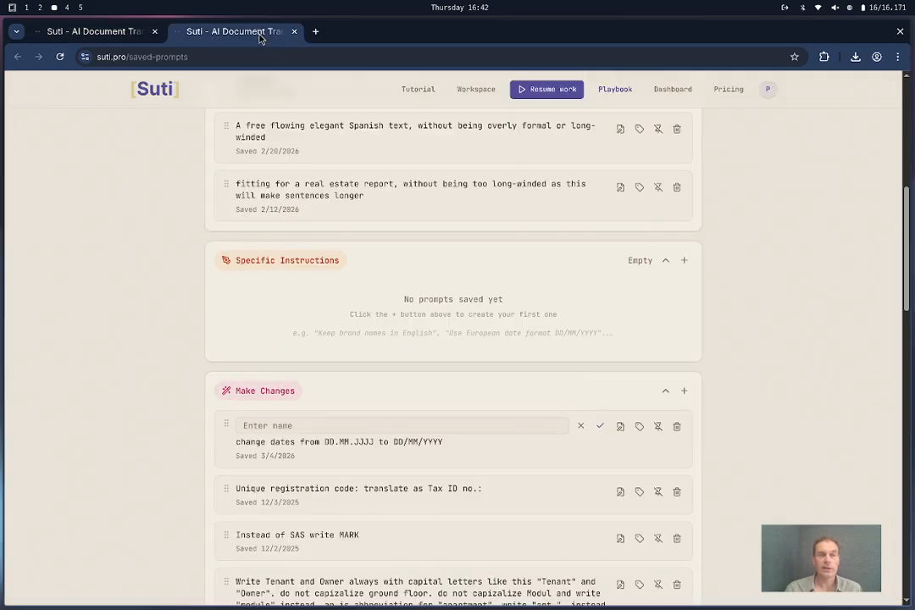
{"action": "left_click", "coordinate": [683, 95]}
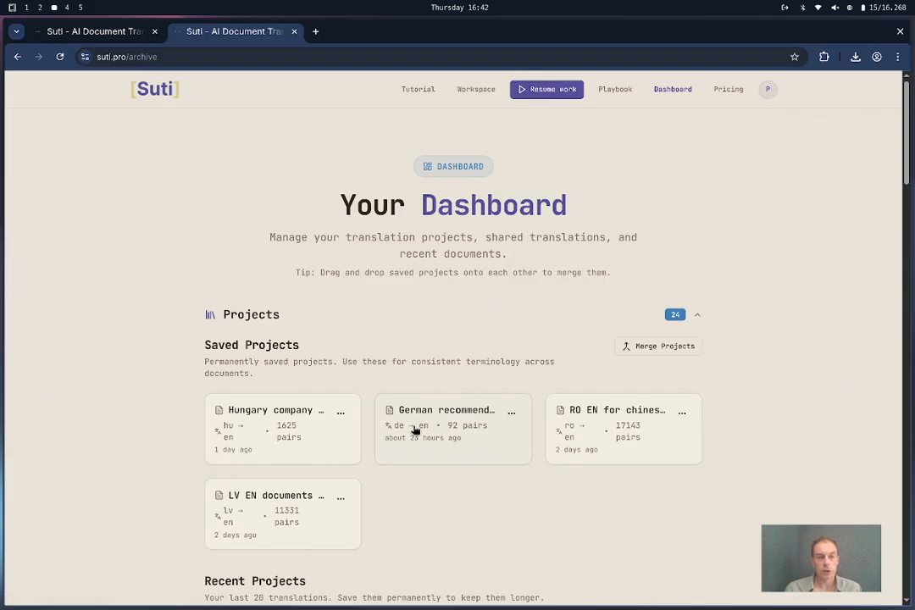
{"action": "scroll", "coordinate": [519, 494], "scroll_direction": "down", "scroll_amount": 3}
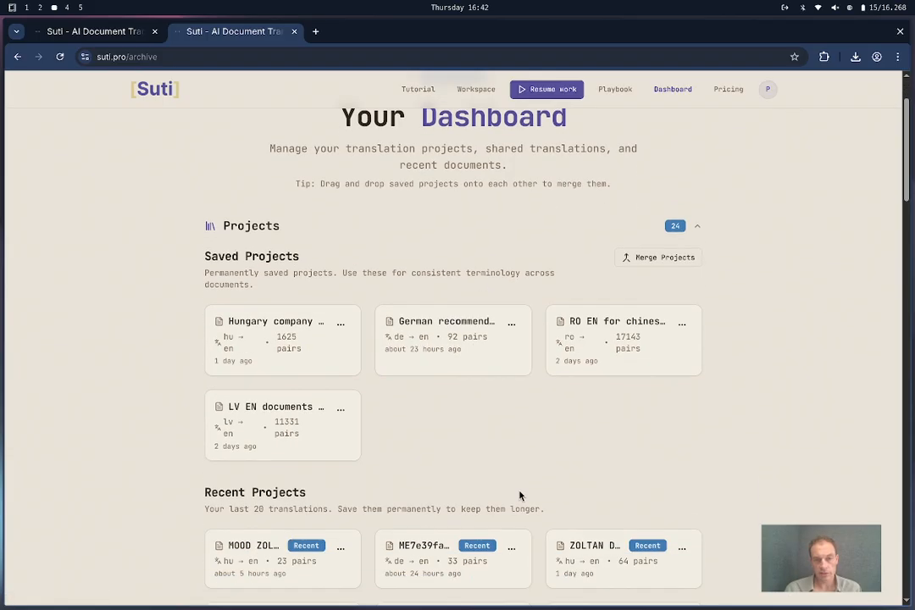
{"action": "scroll", "coordinate": [519, 496], "scroll_direction": "down", "scroll_amount": 1}
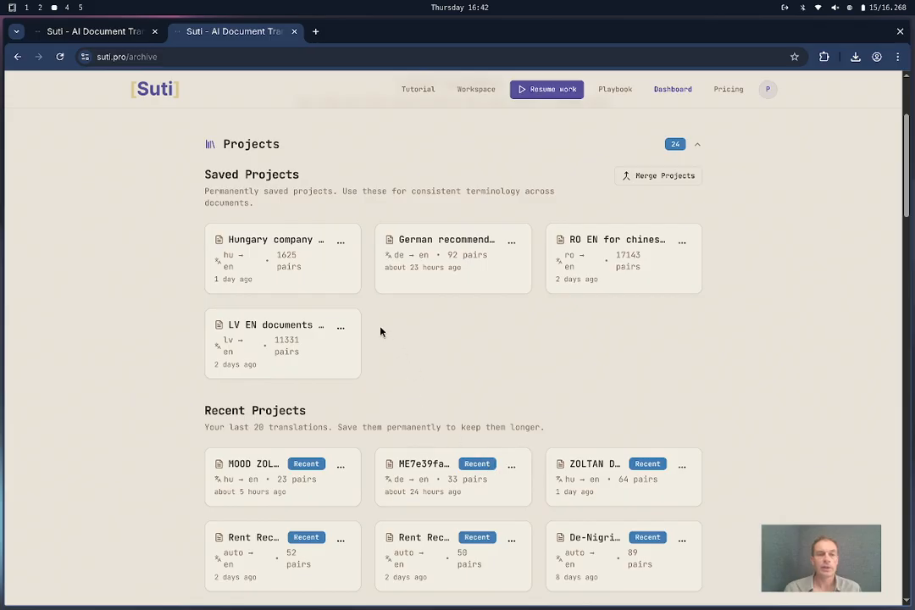
{"action": "left_click", "coordinate": [283, 249]}
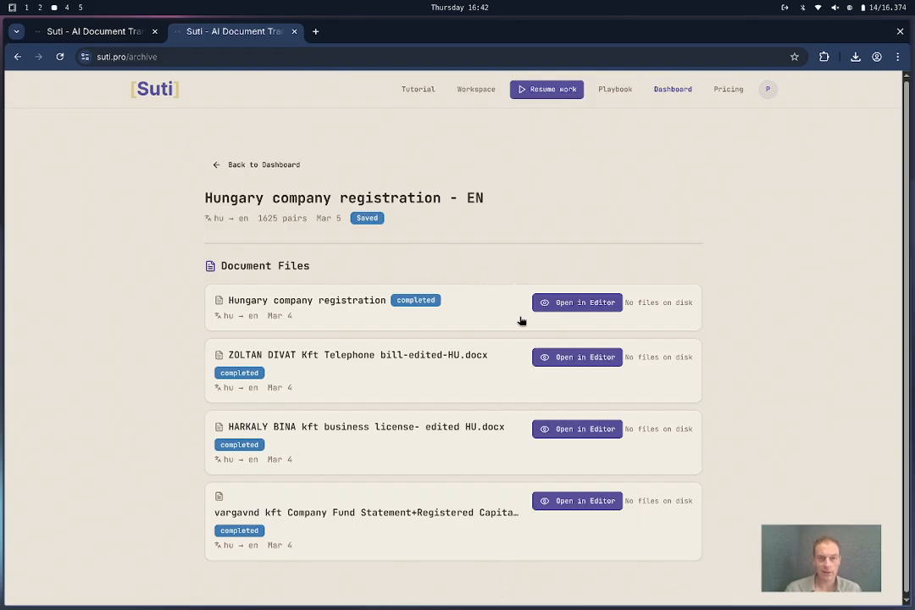
{"action": "left_click", "coordinate": [243, 164]}
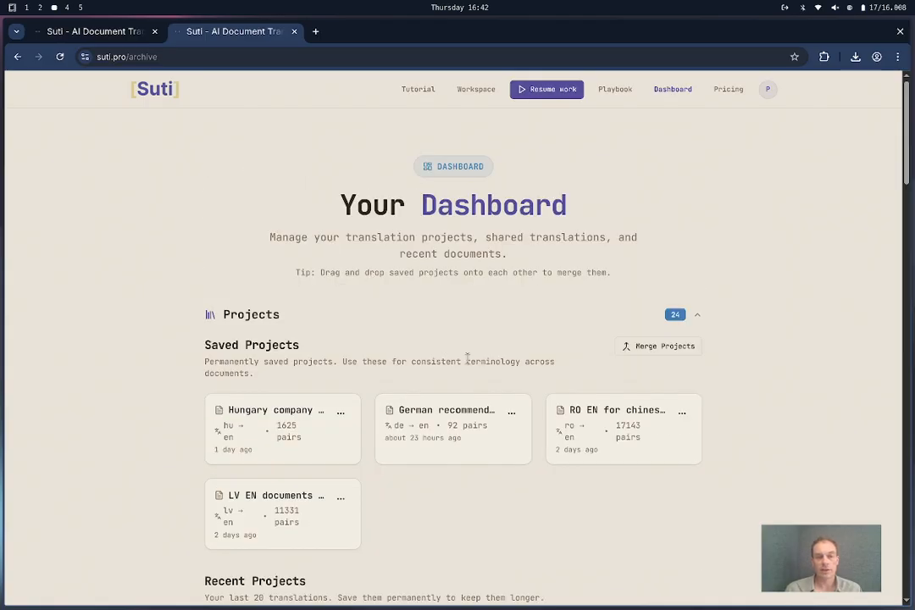
{"action": "scroll", "coordinate": [467, 357], "scroll_direction": "down", "scroll_amount": 3}
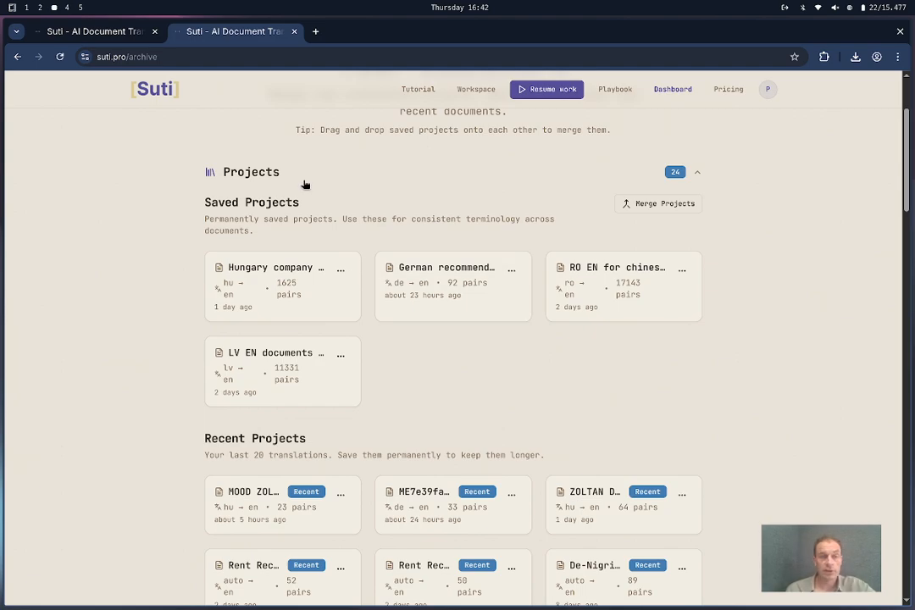
- Switch to Smartcat and review the project's linguistic assets and its general, workflow, assignee and segmentation settings for comparison
{"action": "left_click", "coordinate": [67, 8]}
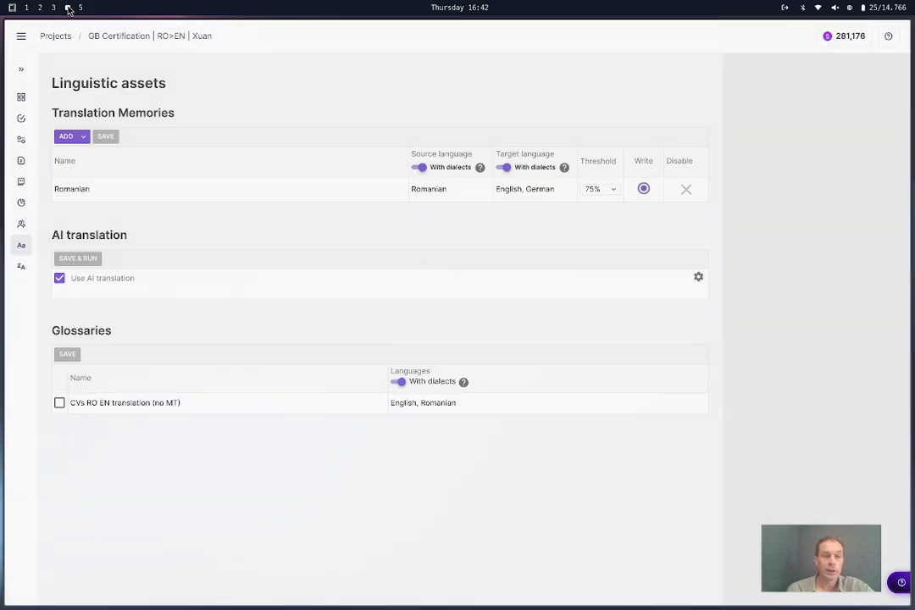
{"action": "left_click", "coordinate": [21, 69]}
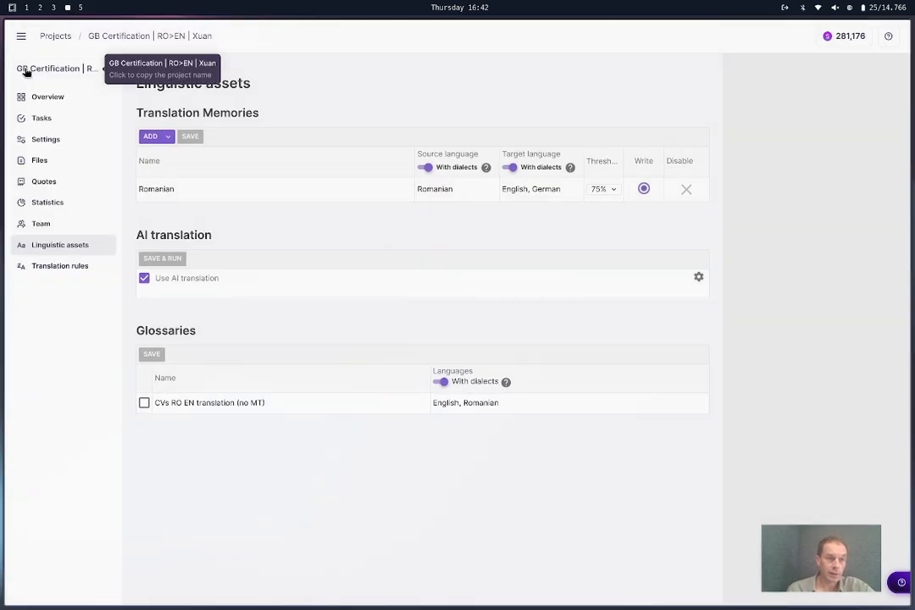
{"action": "left_click", "coordinate": [46, 138]}
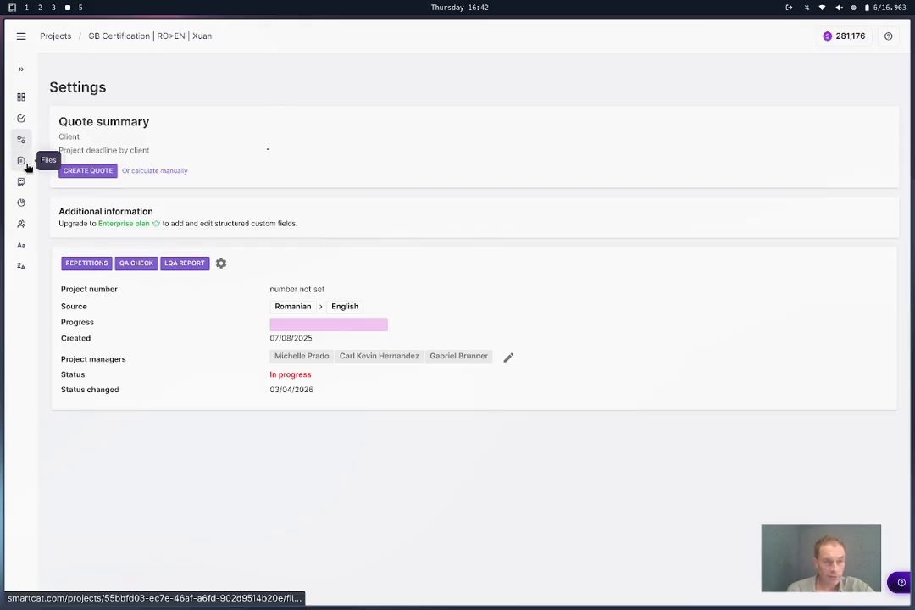
{"action": "left_click", "coordinate": [222, 266]}
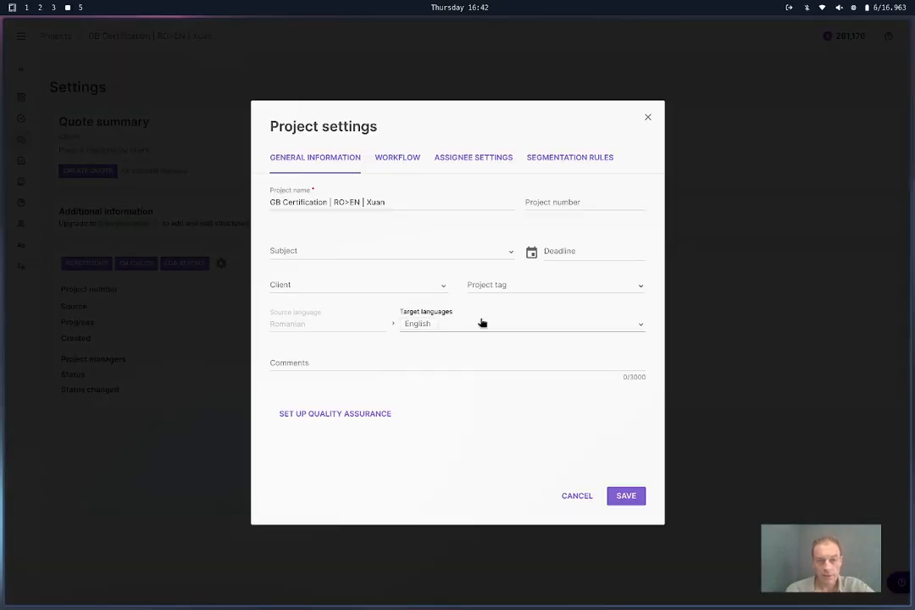
{"action": "left_click", "coordinate": [412, 161]}
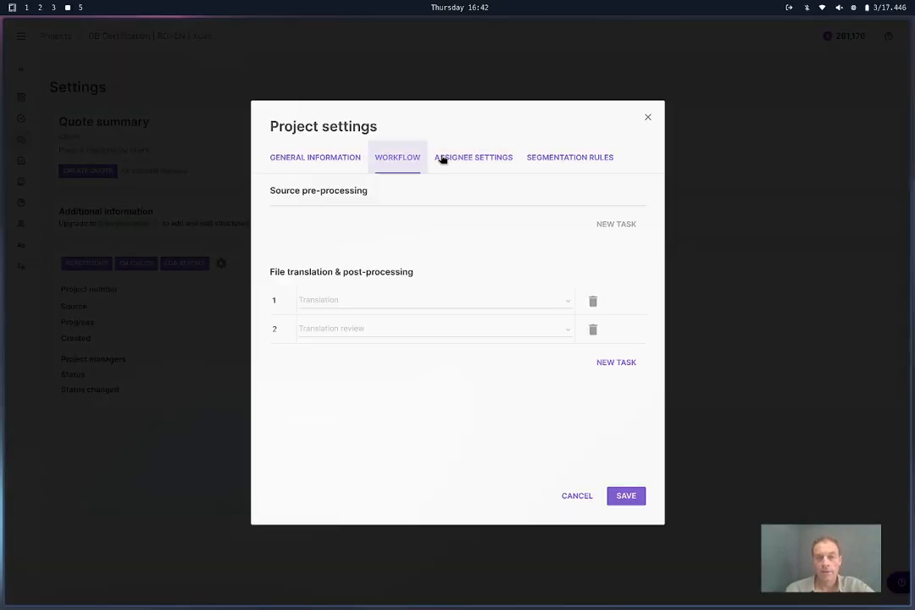
{"action": "left_click", "coordinate": [509, 161]}
{"action": "left_click", "coordinate": [574, 161]}
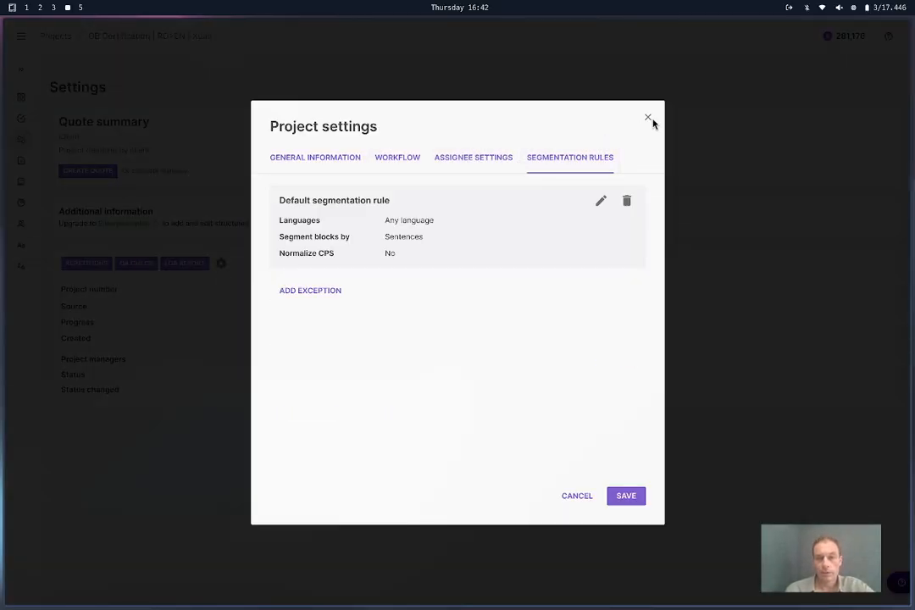
{"action": "left_click", "coordinate": [648, 120]}
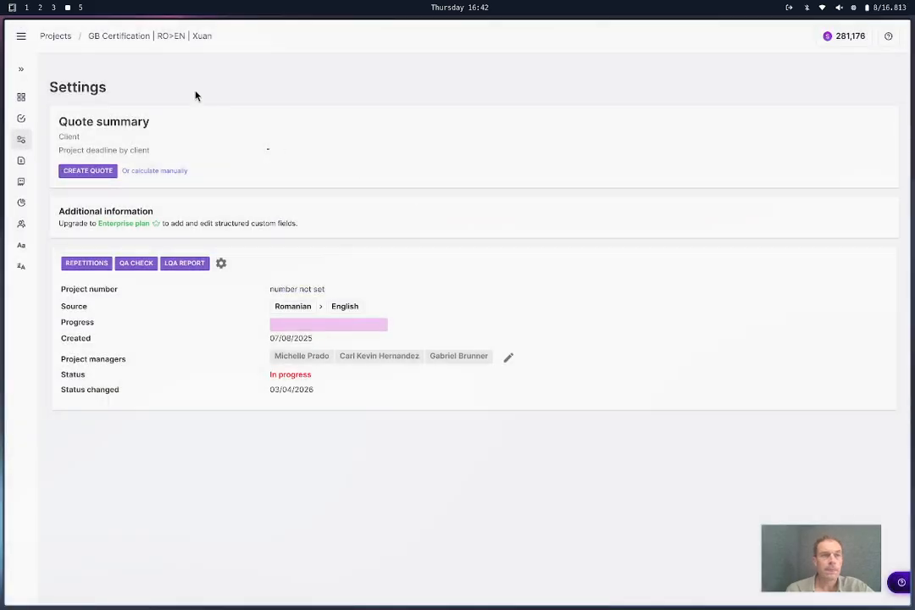
- Switch back to Suti's translation form and choose the saved project "Hungary company registration - EN" as the translation to reuse
{"action": "left_click", "coordinate": [54, 7]}
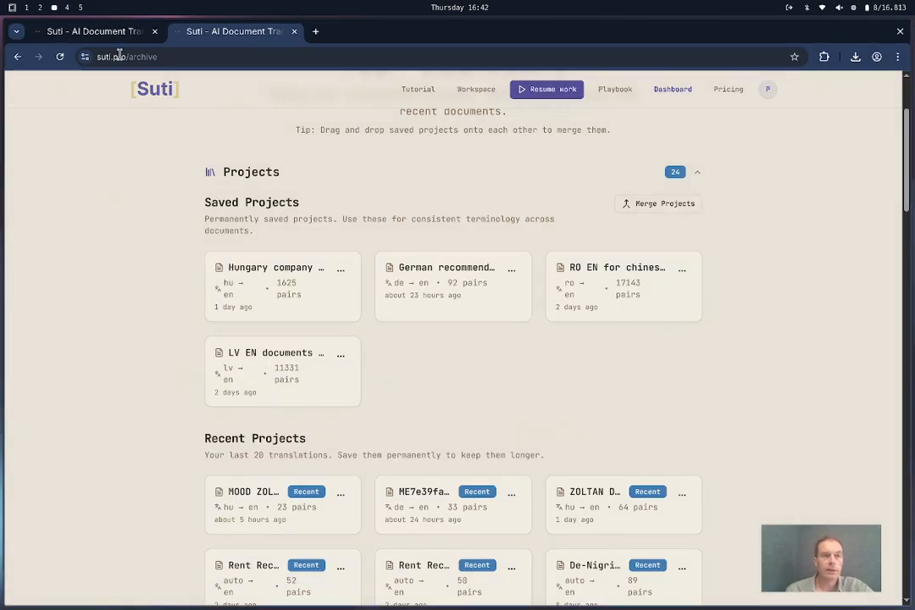
{"action": "left_click", "coordinate": [105, 34]}
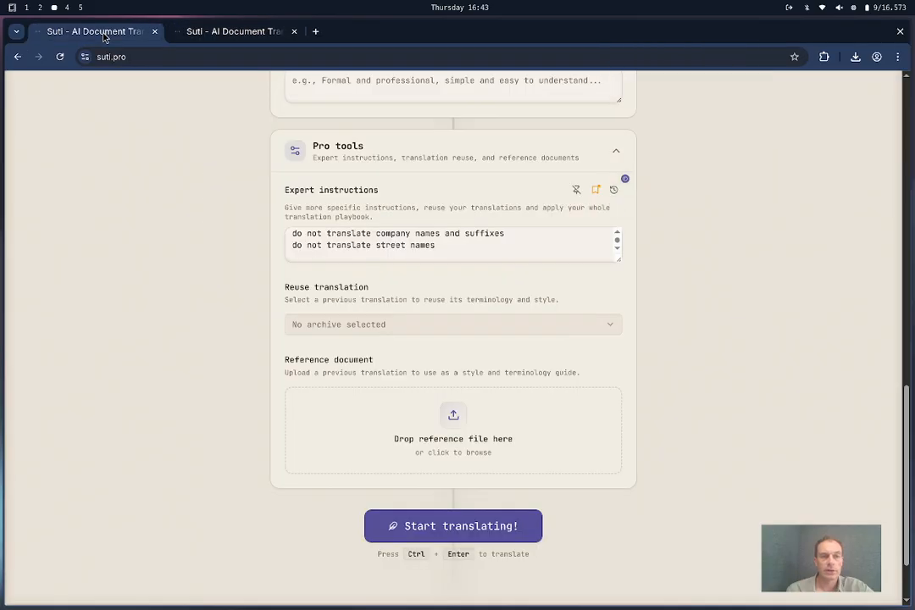
{"action": "left_click", "coordinate": [479, 331]}
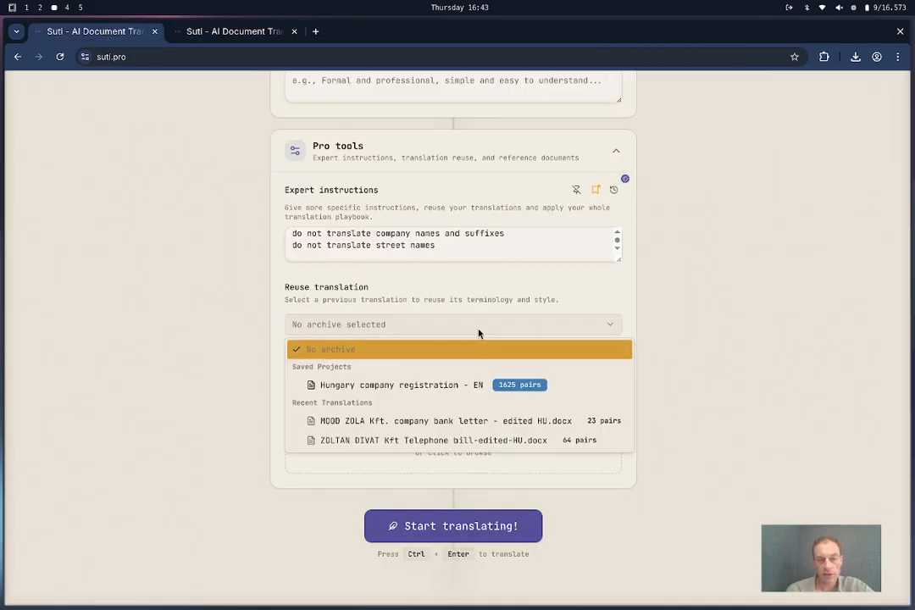
{"action": "left_click", "coordinate": [453, 386]}
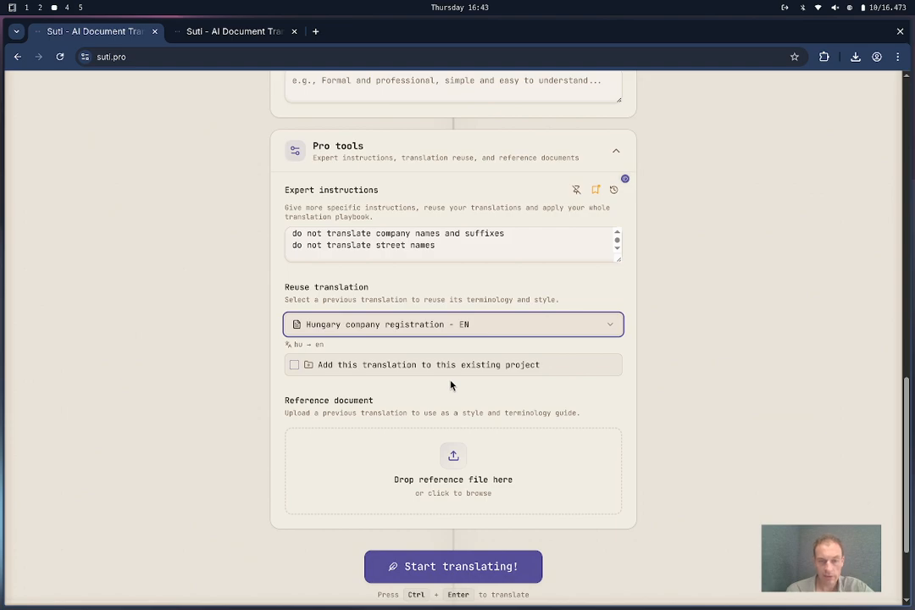
- Set this translation to be added to the existing project and start translating the document
{"action": "left_click", "coordinate": [295, 366]}
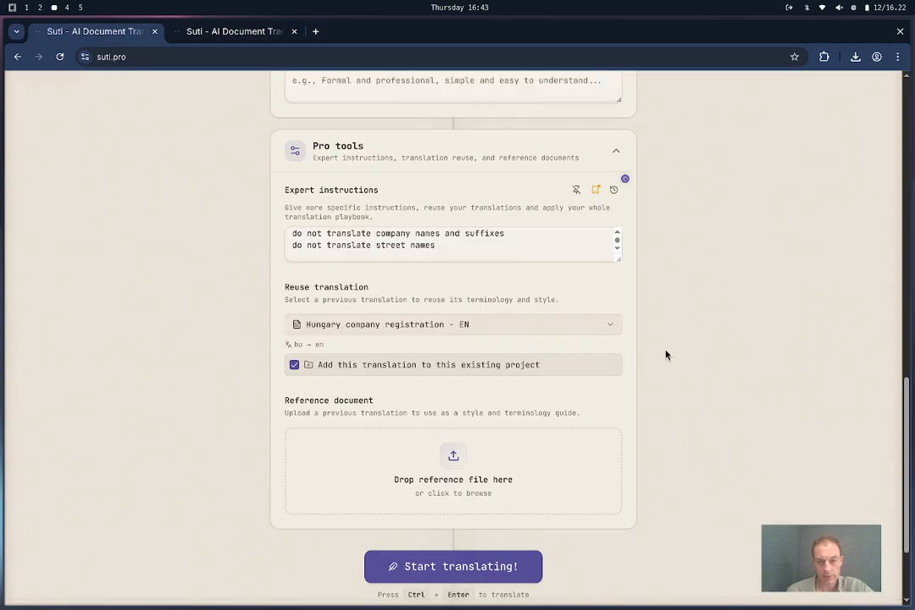
{"action": "scroll", "coordinate": [710, 349], "scroll_direction": "down", "scroll_amount": 2}
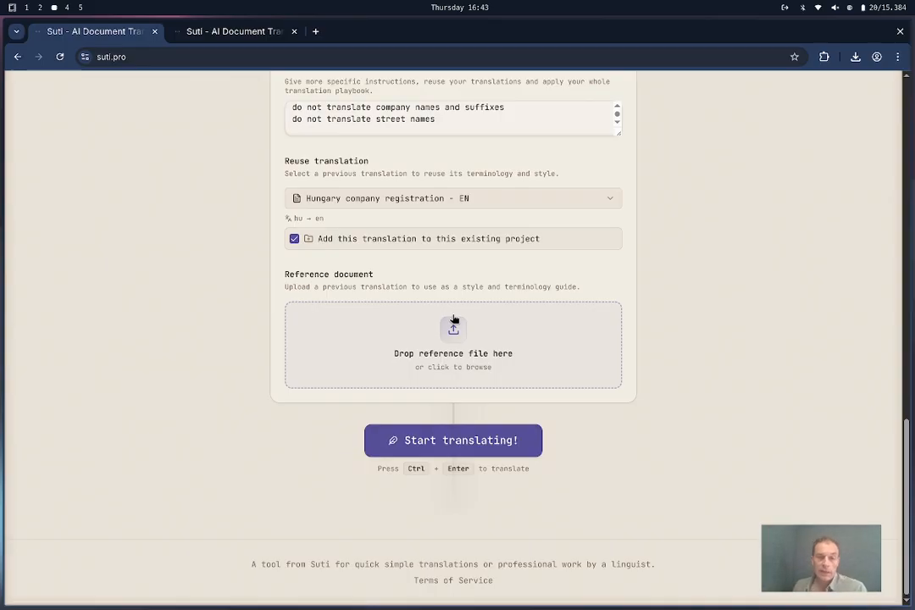
{"action": "left_click", "coordinate": [443, 441]}
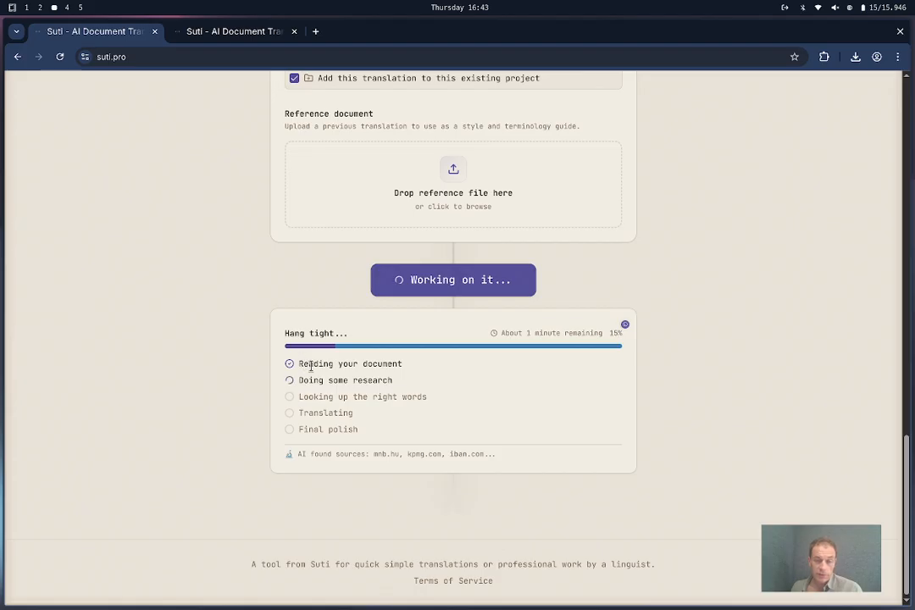
{"action": "double_click", "coordinate": [379, 453]}
{"action": "left_click", "coordinate": [379, 454]}
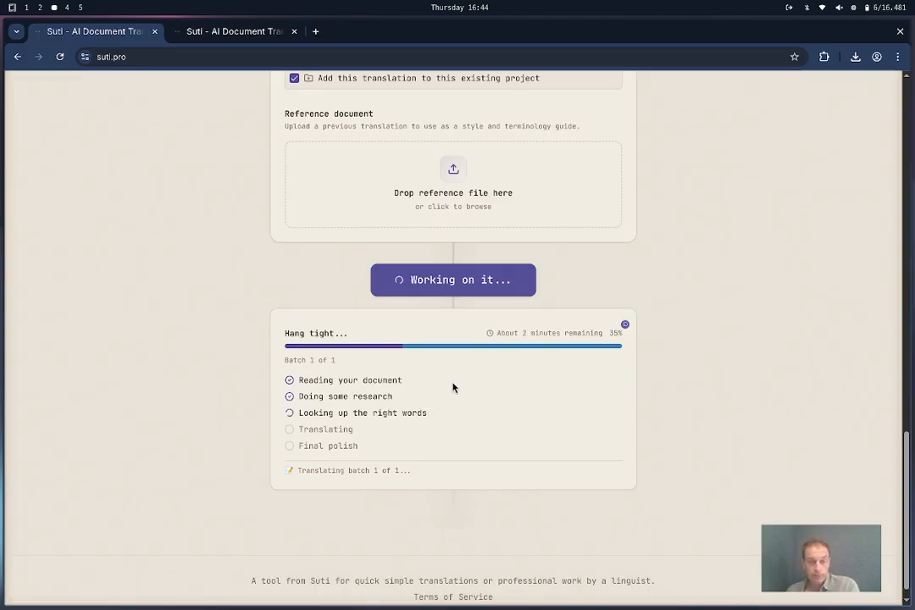
- Switch to Smartcat and open the project's ROSE MARKET RED SRL document in the translation editor
{"action": "left_click", "coordinate": [67, 8]}
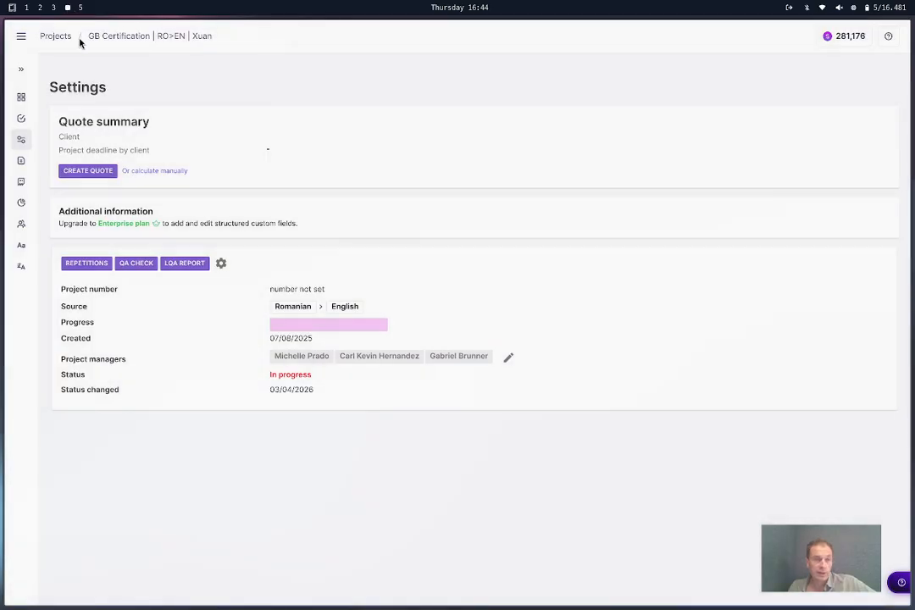
{"action": "left_click", "coordinate": [18, 162]}
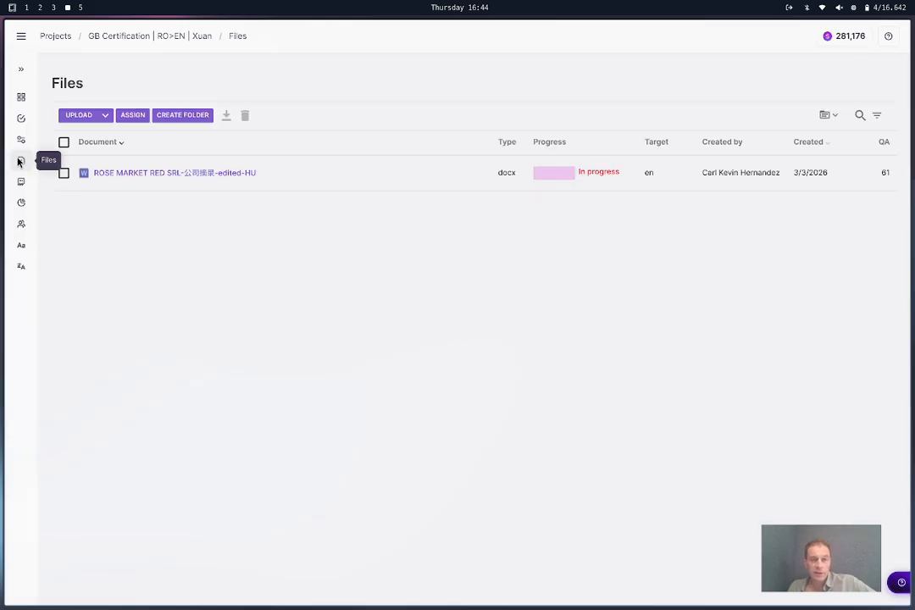
{"action": "left_click", "coordinate": [201, 175]}
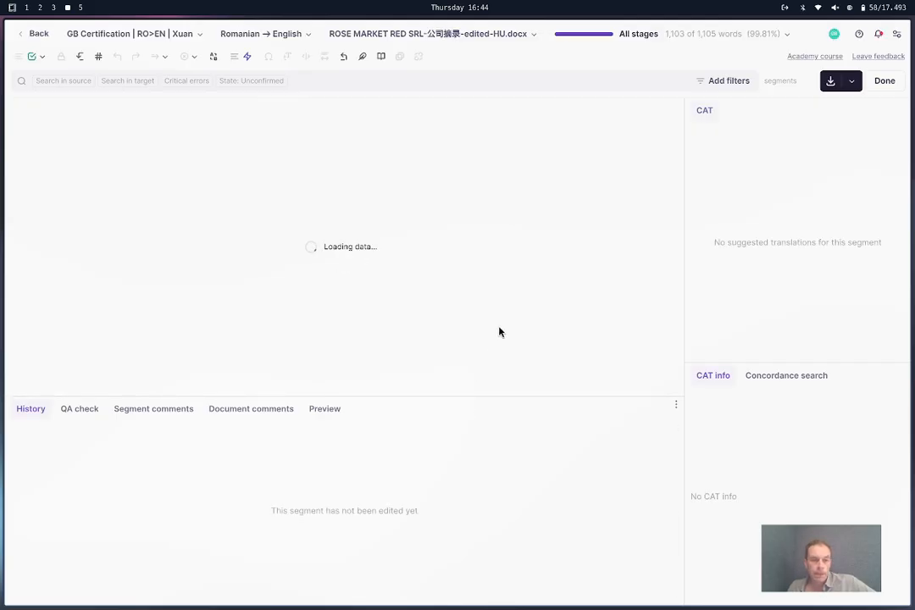
- Examine the translation memory matches and edit history of segments 61 to 63, and look through the neighbouring segments
{"action": "scroll", "coordinate": [499, 332], "scroll_direction": "down", "scroll_amount": 3}
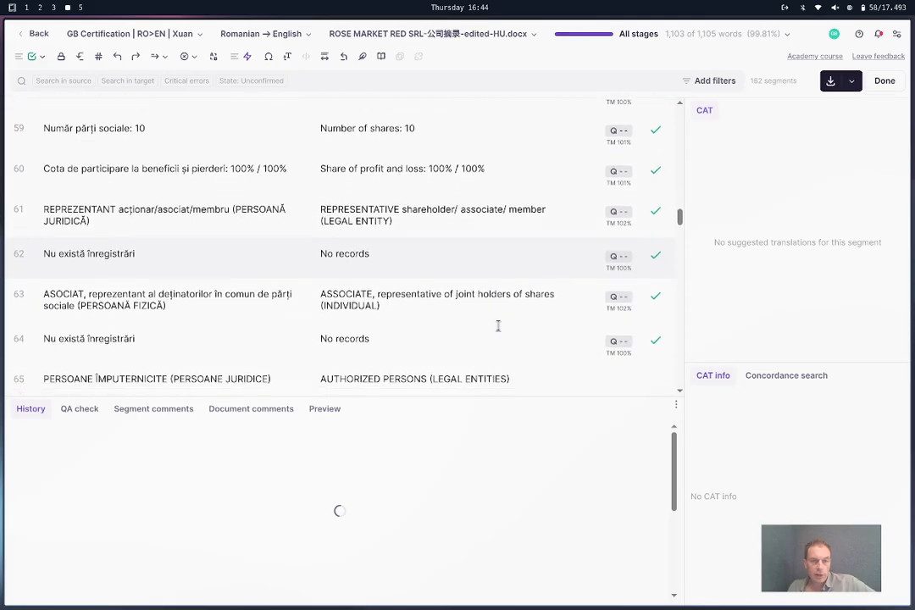
{"action": "left_click", "coordinate": [499, 332]}
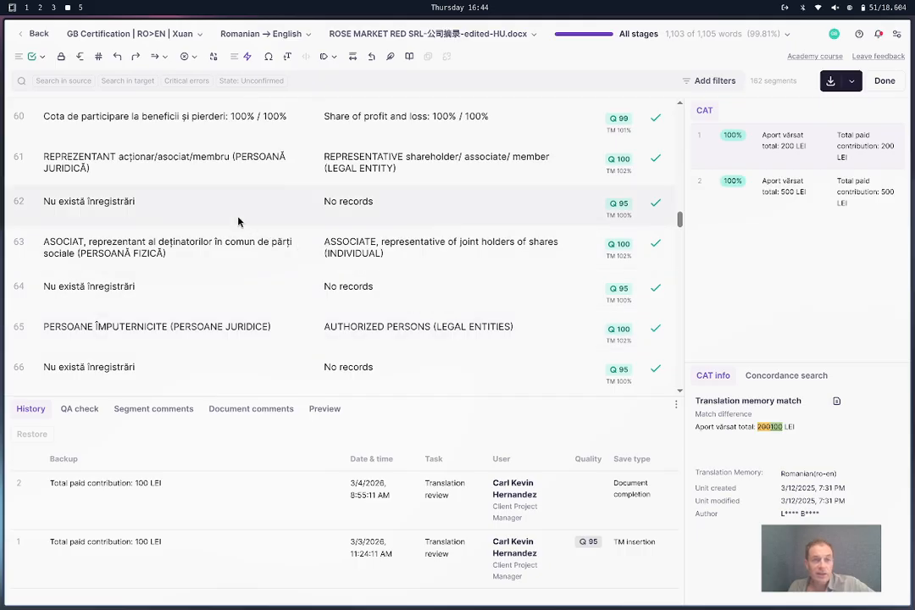
{"action": "left_click", "coordinate": [125, 161]}
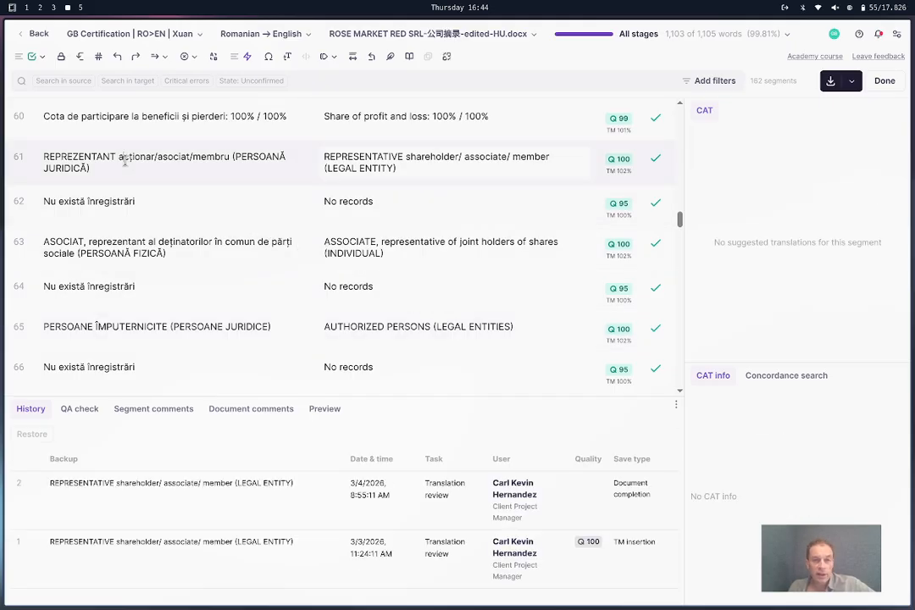
{"action": "left_click", "coordinate": [208, 220]}
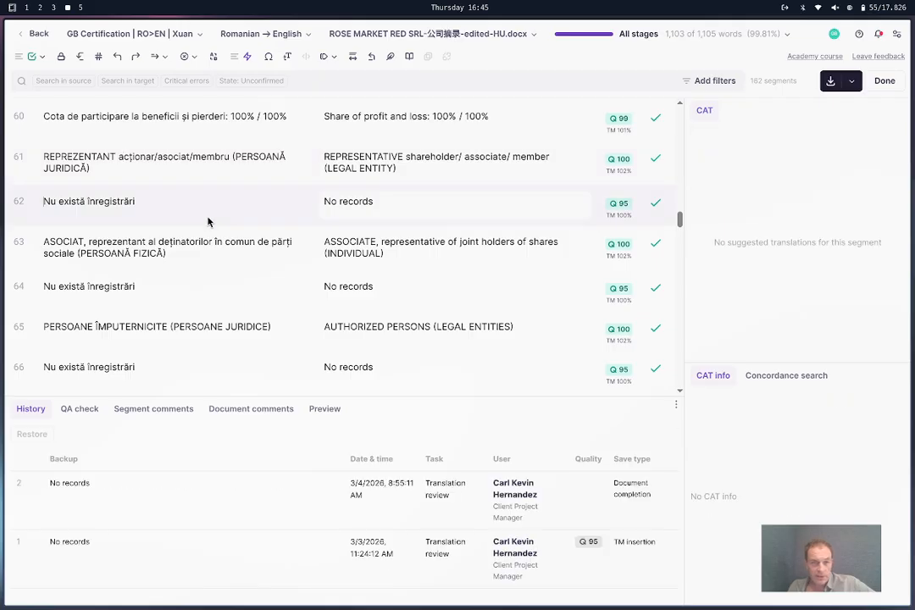
{"action": "left_click", "coordinate": [247, 241]}
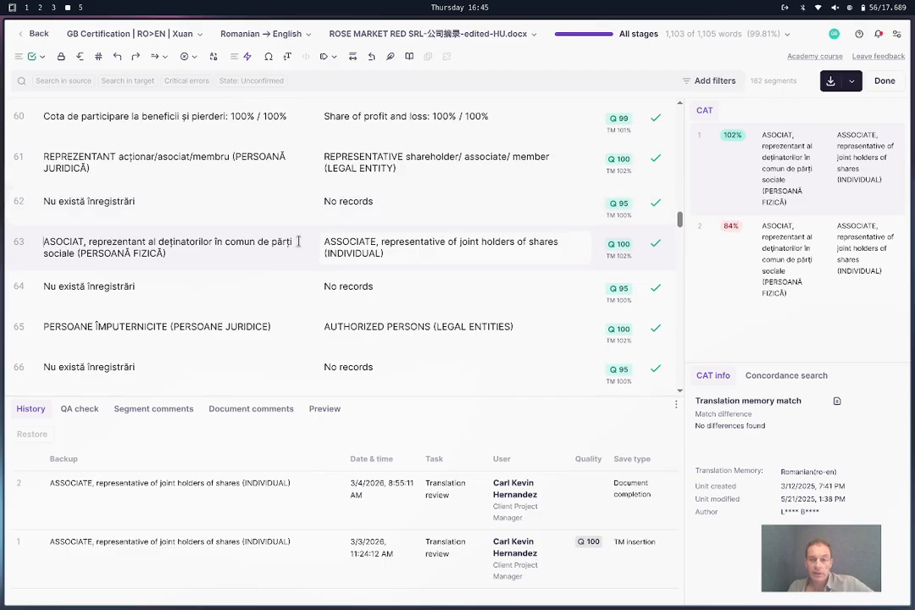
{"action": "scroll", "coordinate": [326, 321], "scroll_direction": "down", "scroll_amount": 3}
{"action": "scroll", "coordinate": [325, 321], "scroll_direction": "down", "scroll_amount": 2}
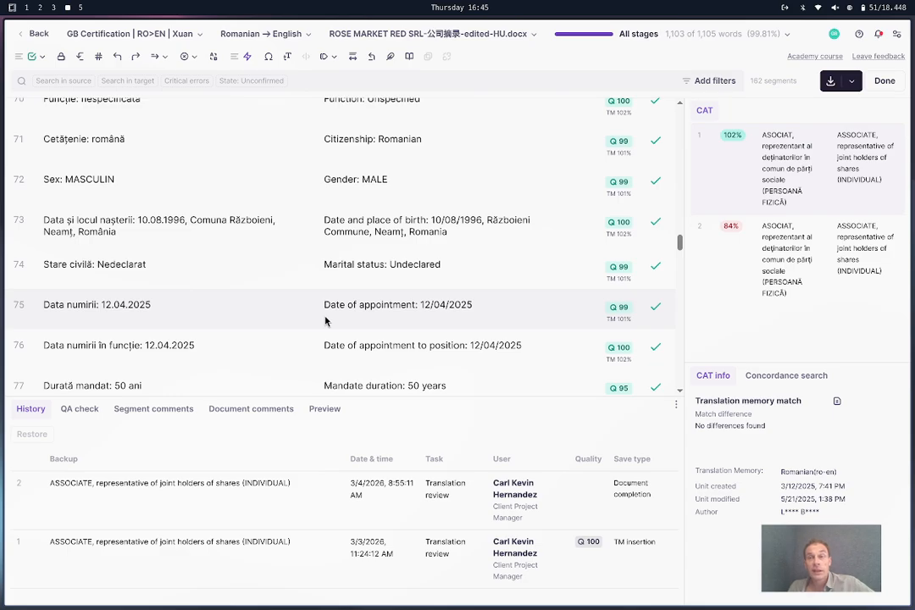
- Switch back to Suti, look over the translation results page, and open the bank letter translation in the fullscreen editor
{"action": "left_click", "coordinate": [54, 7]}
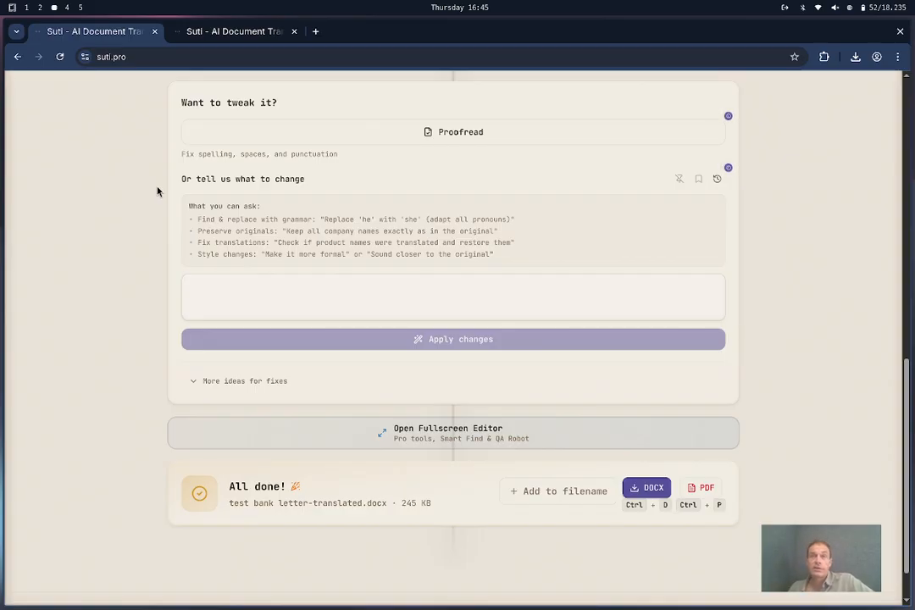
{"action": "scroll", "coordinate": [421, 244], "scroll_direction": "up", "scroll_amount": 6}
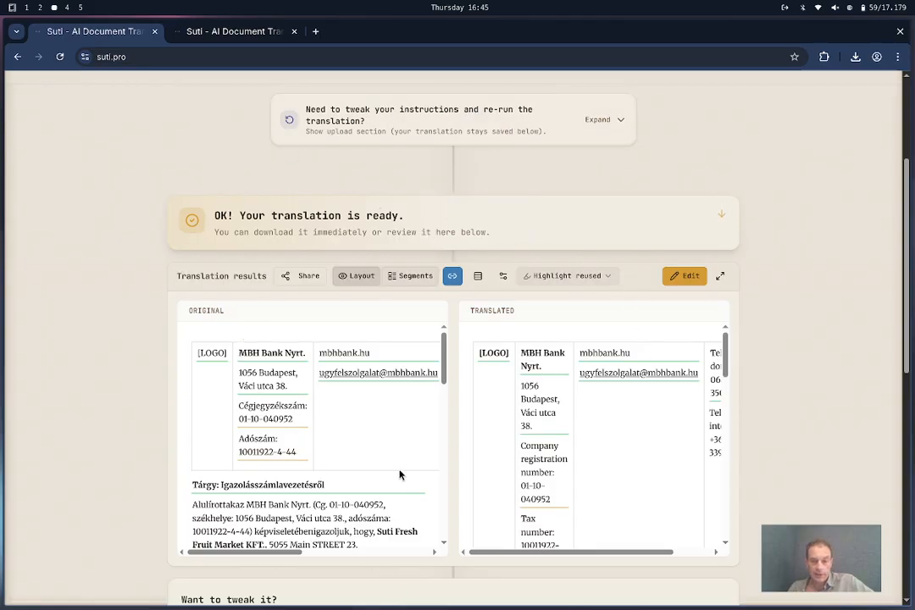
{"action": "scroll", "coordinate": [453, 482], "scroll_direction": "down", "scroll_amount": 2}
{"action": "scroll", "coordinate": [455, 483], "scroll_direction": "down", "scroll_amount": 5}
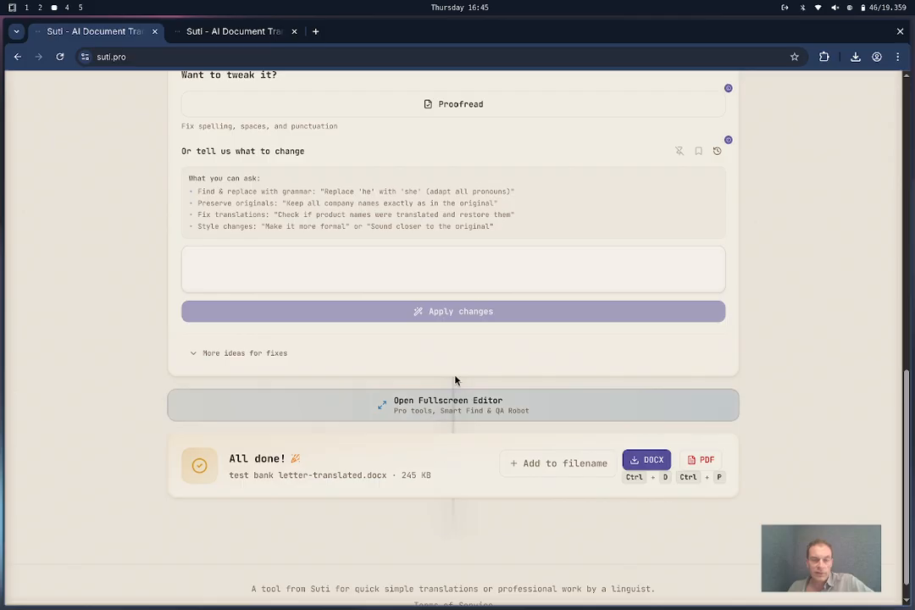
{"action": "scroll", "coordinate": [509, 230], "scroll_direction": "up", "scroll_amount": 5}
{"action": "scroll", "coordinate": [508, 231], "scroll_direction": "up", "scroll_amount": 4}
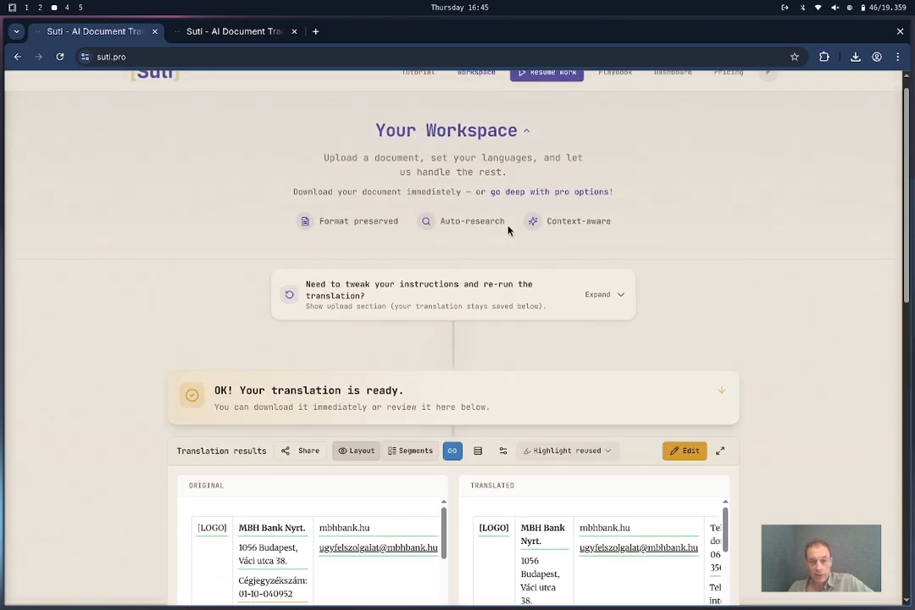
{"action": "scroll", "coordinate": [509, 230], "scroll_direction": "down", "scroll_amount": 4}
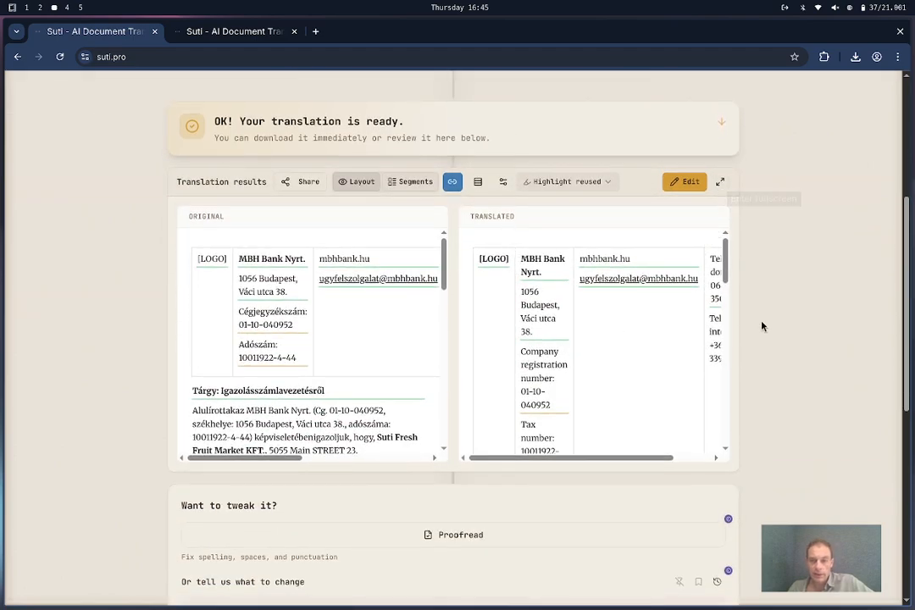
{"action": "scroll", "coordinate": [762, 330], "scroll_direction": "down", "scroll_amount": 6}
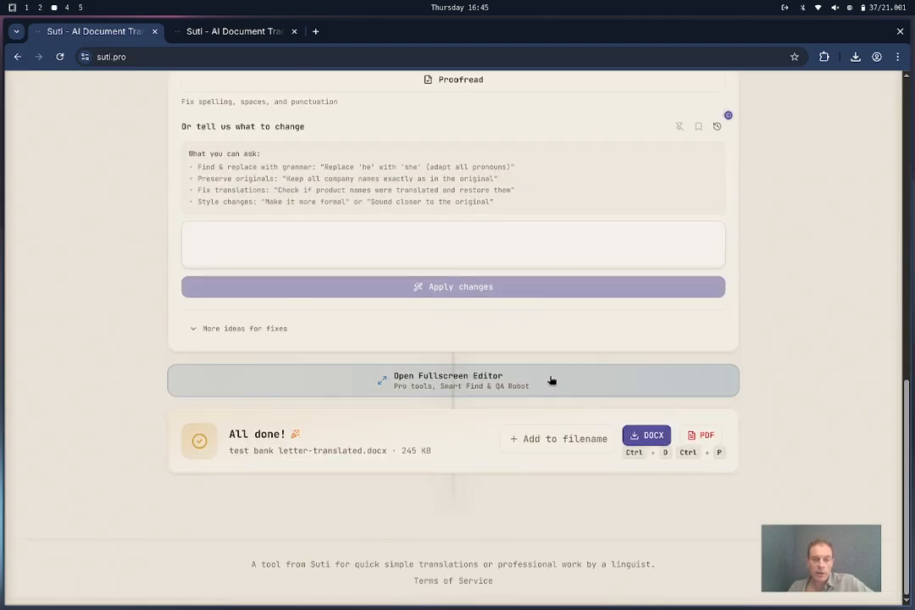
{"action": "left_click", "coordinate": [472, 384]}
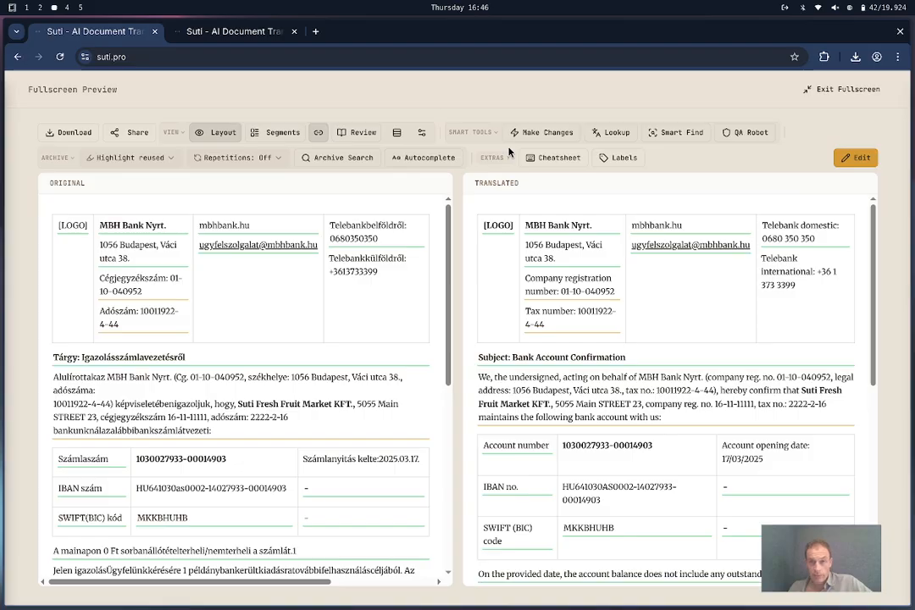
- Read through the editor's keyboard shortcuts cheatsheet and close it
{"action": "left_click", "coordinate": [544, 158]}
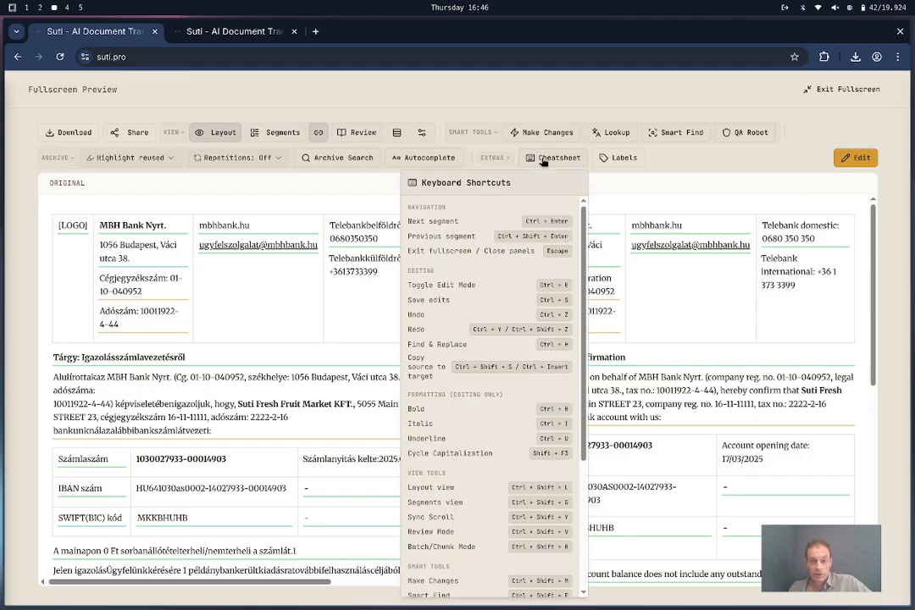
{"action": "scroll", "coordinate": [509, 486], "scroll_direction": "down", "scroll_amount": 2}
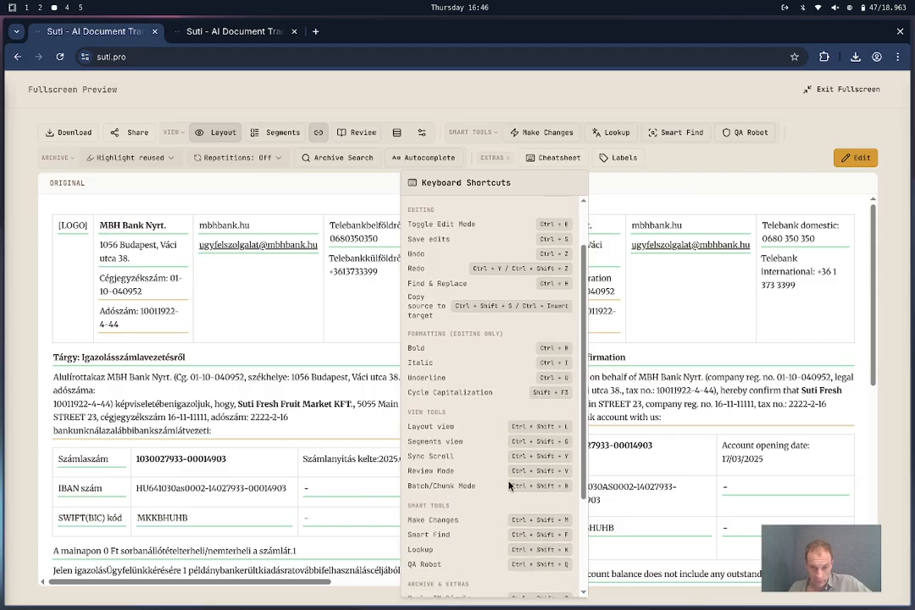
{"action": "scroll", "coordinate": [509, 486], "scroll_direction": "down", "scroll_amount": 4}
{"action": "scroll", "coordinate": [509, 485], "scroll_direction": "up", "scroll_amount": 6}
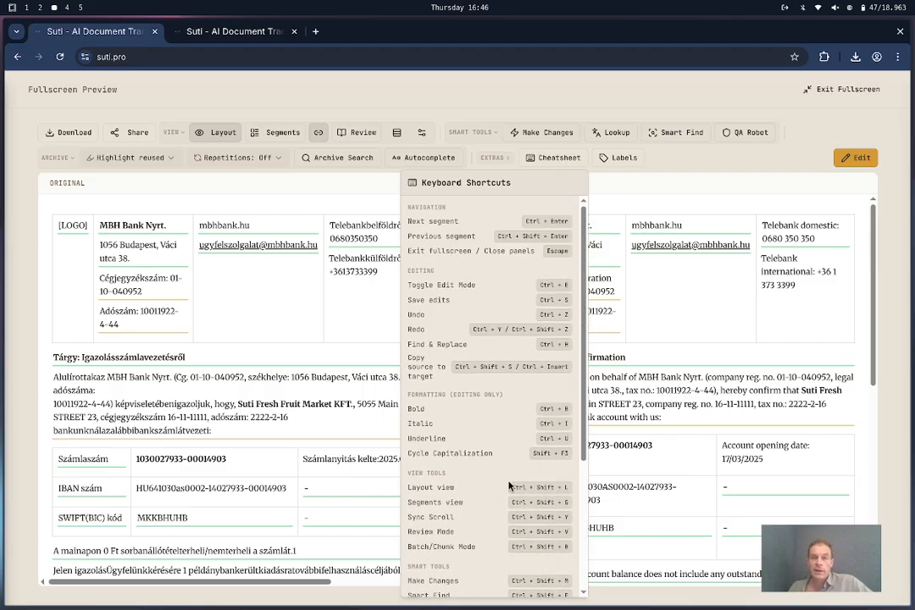
{"action": "left_click", "coordinate": [716, 155]}
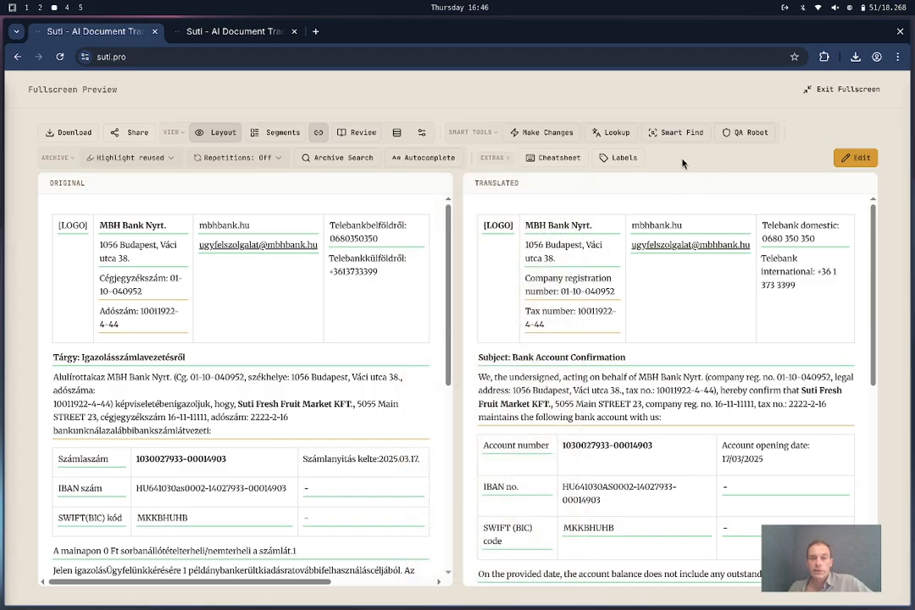
- Switch the toolbar labels off and back on, and expand the Extras tool group to show Eye Break
{"action": "left_click", "coordinate": [619, 160]}
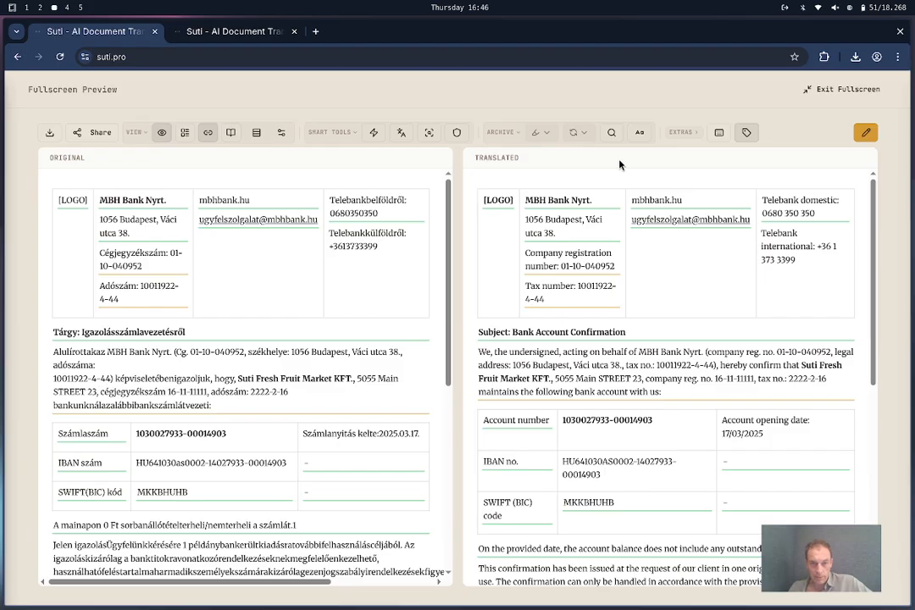
{"action": "left_click", "coordinate": [683, 134]}
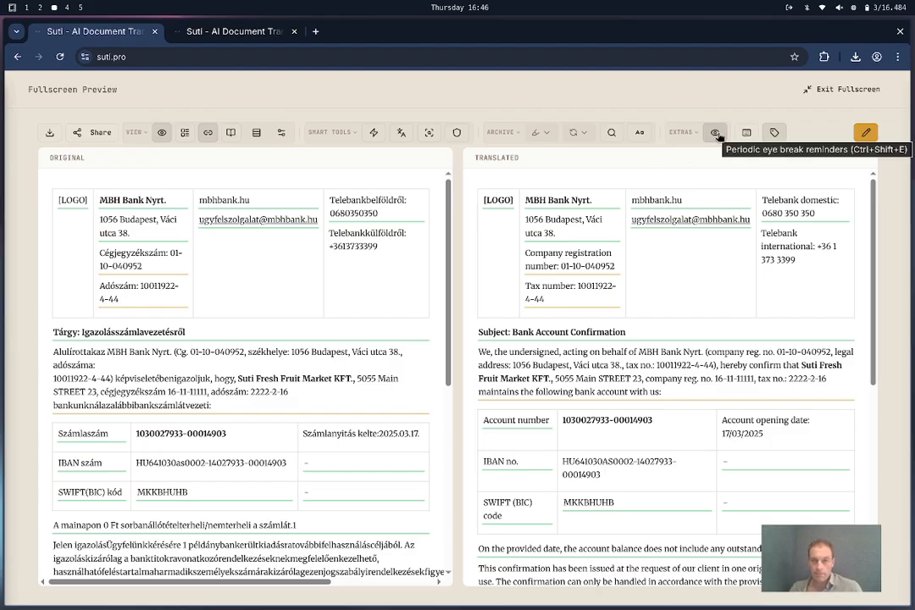
{"action": "left_click", "coordinate": [773, 132]}
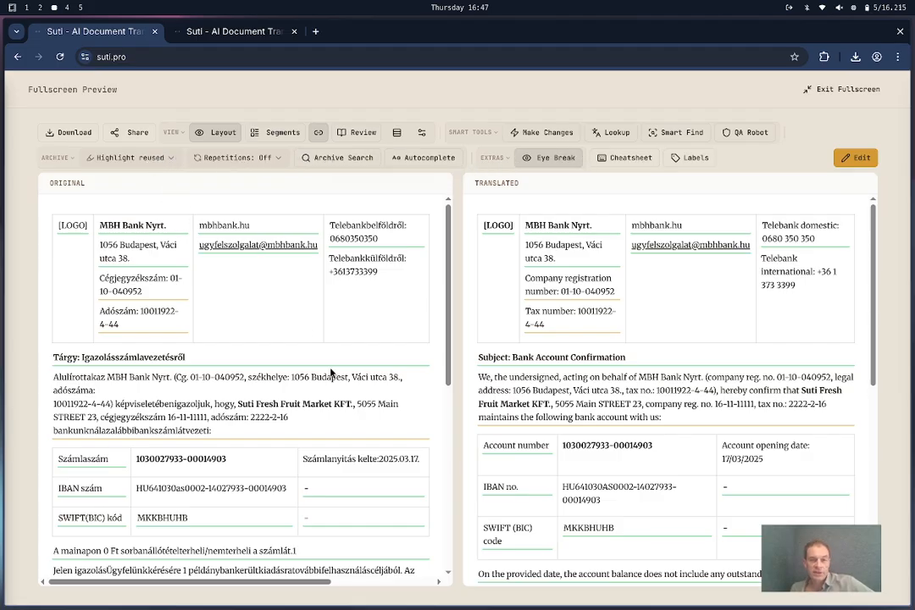
- Set the highlighting of reused text to Don't highlight and look through the original and translated letter
{"action": "scroll", "coordinate": [280, 310], "scroll_direction": "down", "scroll_amount": 5}
{"action": "scroll", "coordinate": [331, 373], "scroll_direction": "up", "scroll_amount": 5}
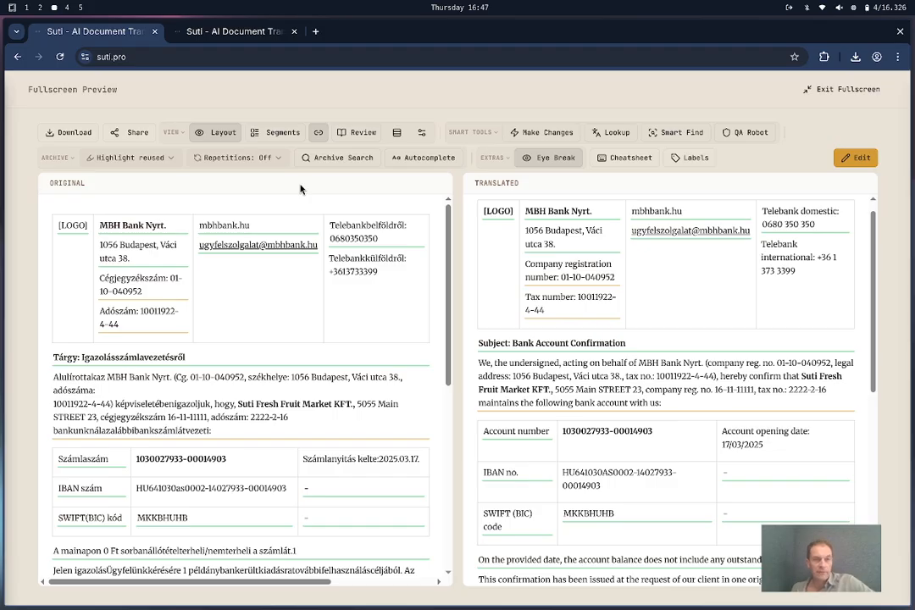
{"action": "left_click", "coordinate": [166, 160]}
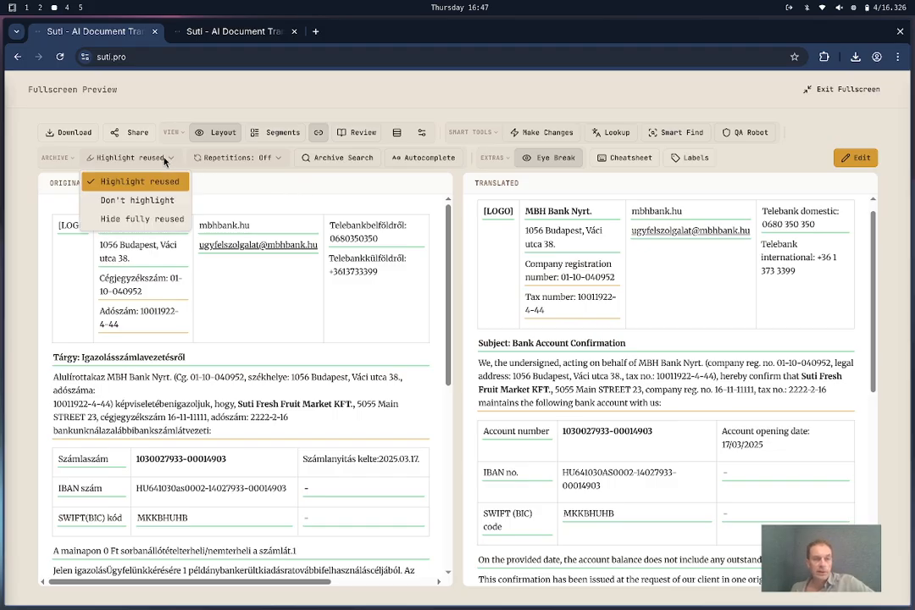
{"action": "left_click", "coordinate": [144, 200]}
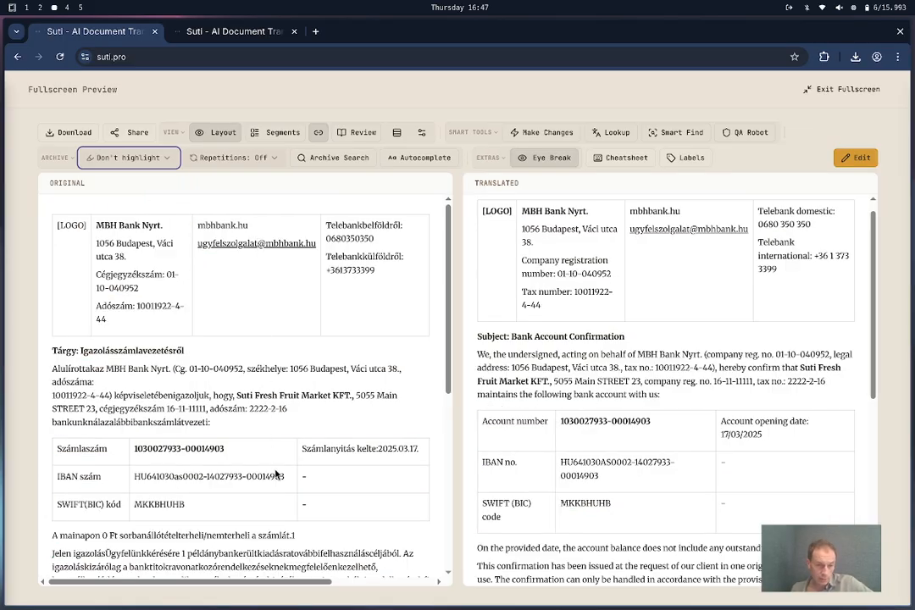
{"action": "scroll", "coordinate": [275, 474], "scroll_direction": "down", "scroll_amount": 10}
{"action": "scroll", "coordinate": [276, 475], "scroll_direction": "up", "scroll_amount": 10}
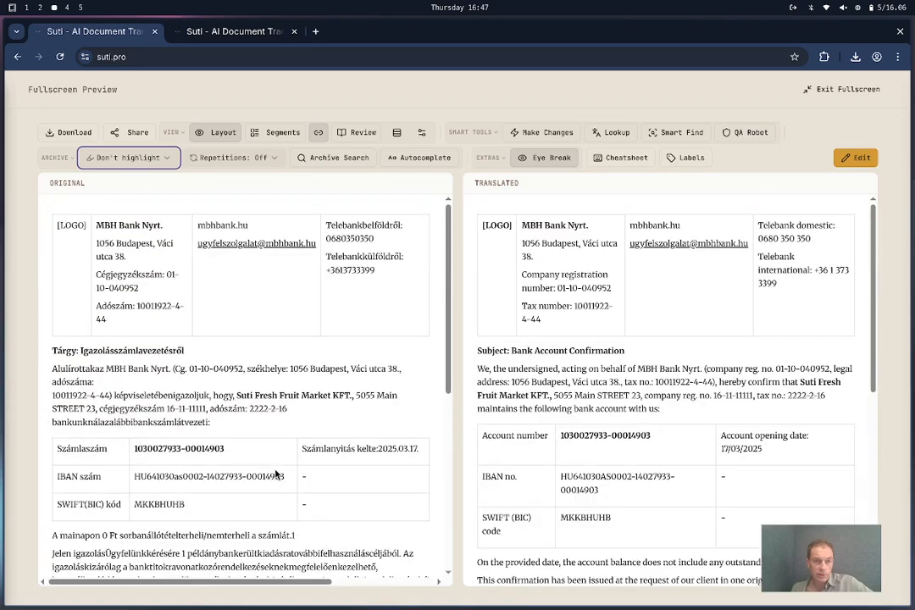
- Set the reused-text display back to Highlight reused and check its other display options
{"action": "left_click", "coordinate": [165, 158]}
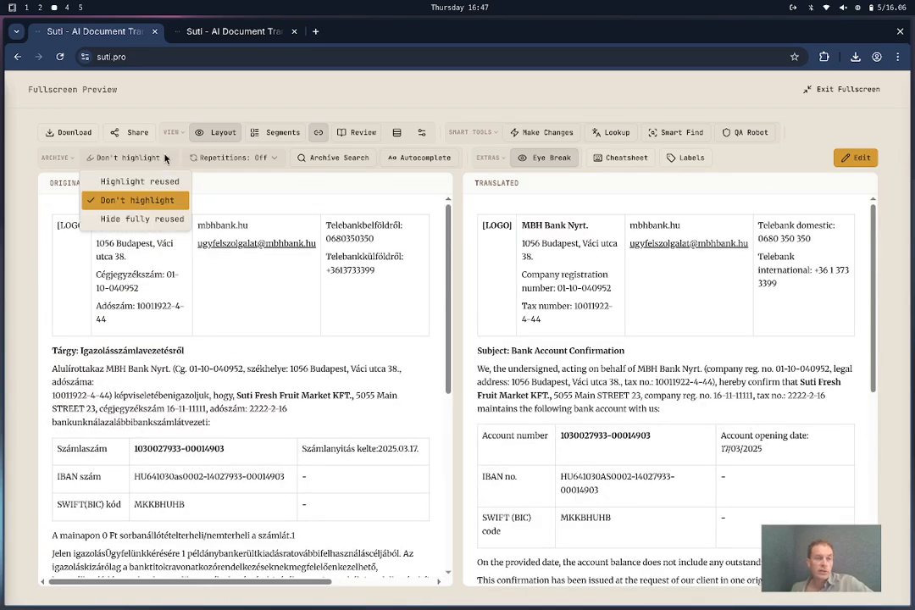
{"action": "left_click", "coordinate": [134, 181]}
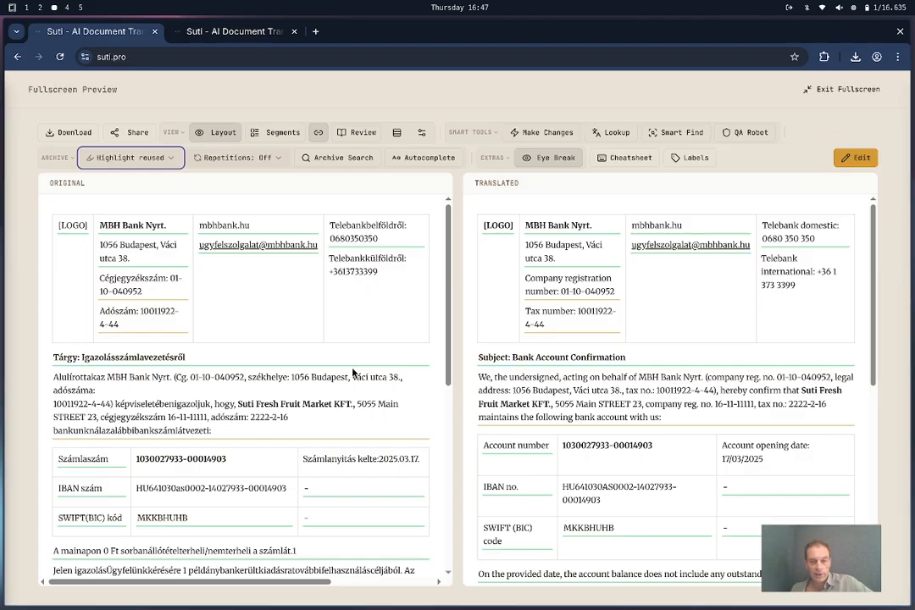
{"action": "left_click", "coordinate": [173, 159]}
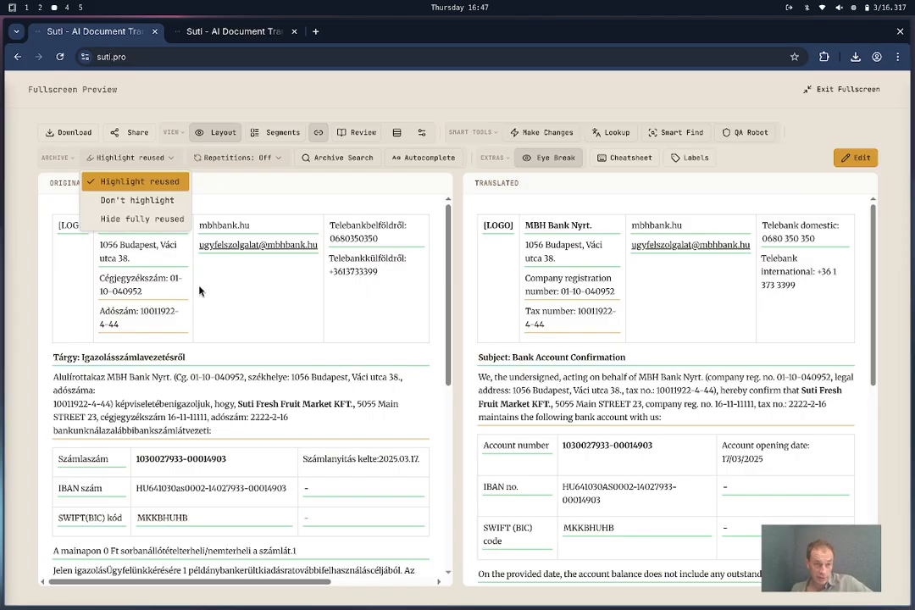
{"action": "key", "text": "Escape"}
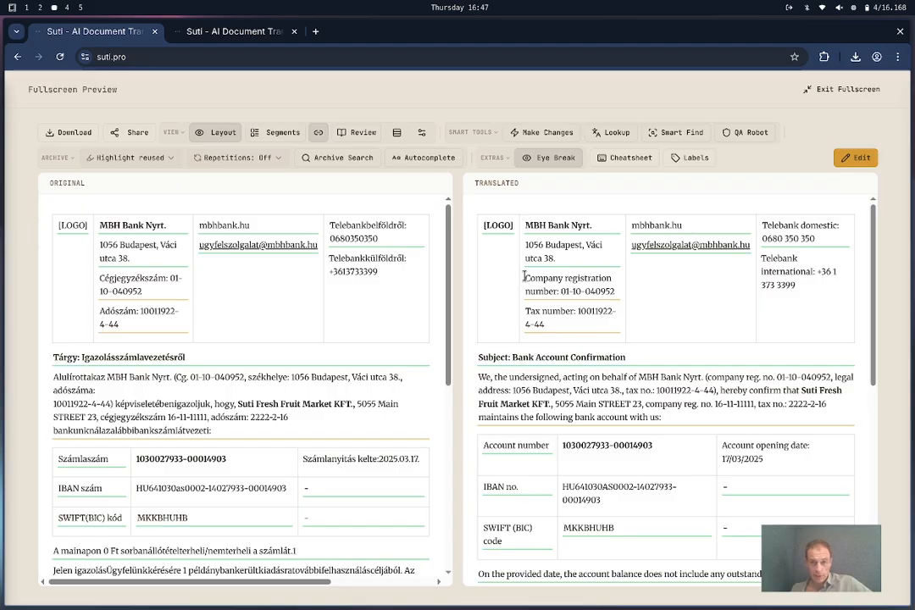
- Select the company registration number line in the translated letter's header to inspect its reuse underline
{"action": "left_click_drag", "start_coordinate": [525, 277], "coordinate": [621, 306]}
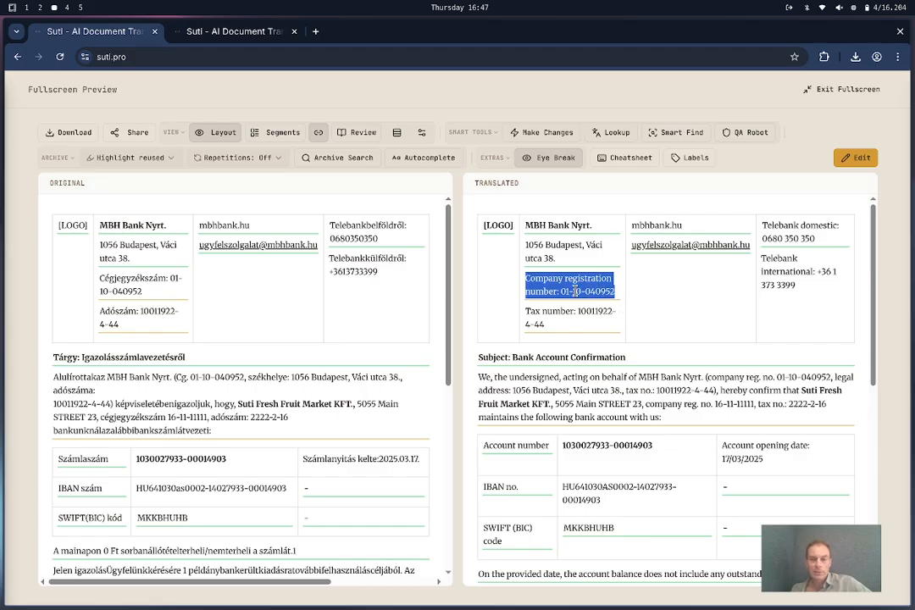
{"action": "left_click", "coordinate": [632, 299]}
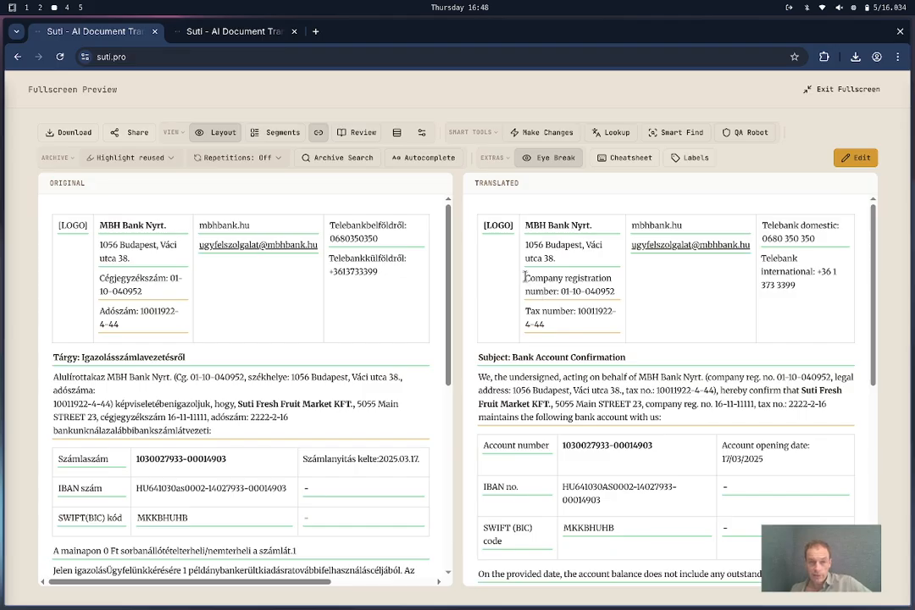
{"action": "left_click_drag", "start_coordinate": [524, 277], "coordinate": [614, 291]}
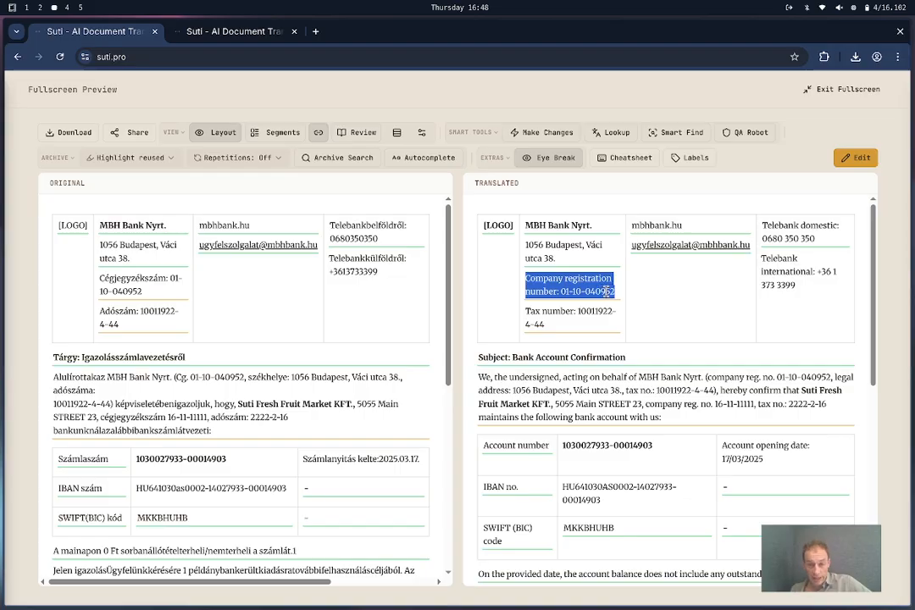
- Look up the translation and explanation of the term "Cégjegyzékszám" in the original letter's header
{"action": "left_click", "coordinate": [576, 294]}
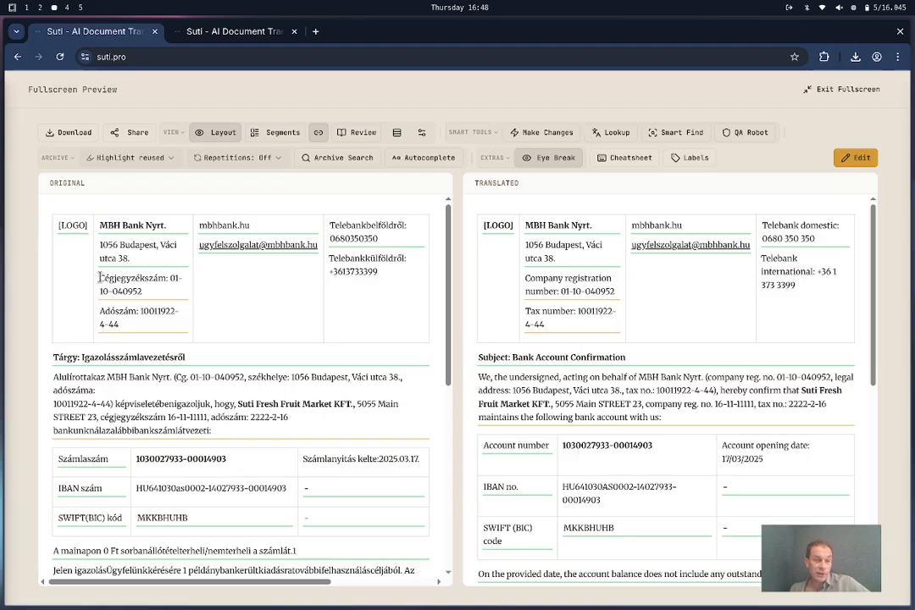
{"action": "left_click_drag", "start_coordinate": [100, 278], "coordinate": [138, 290]}
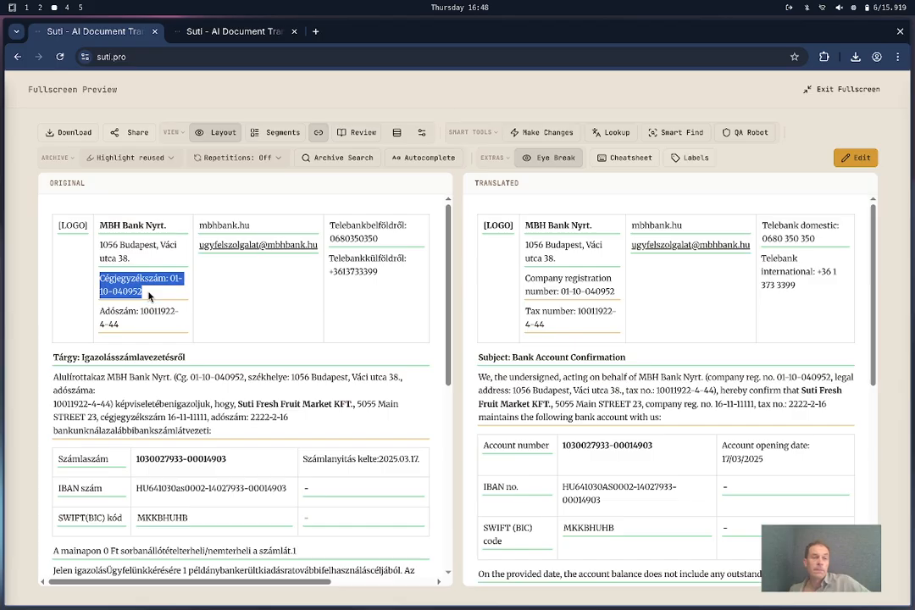
{"action": "left_click", "coordinate": [148, 296]}
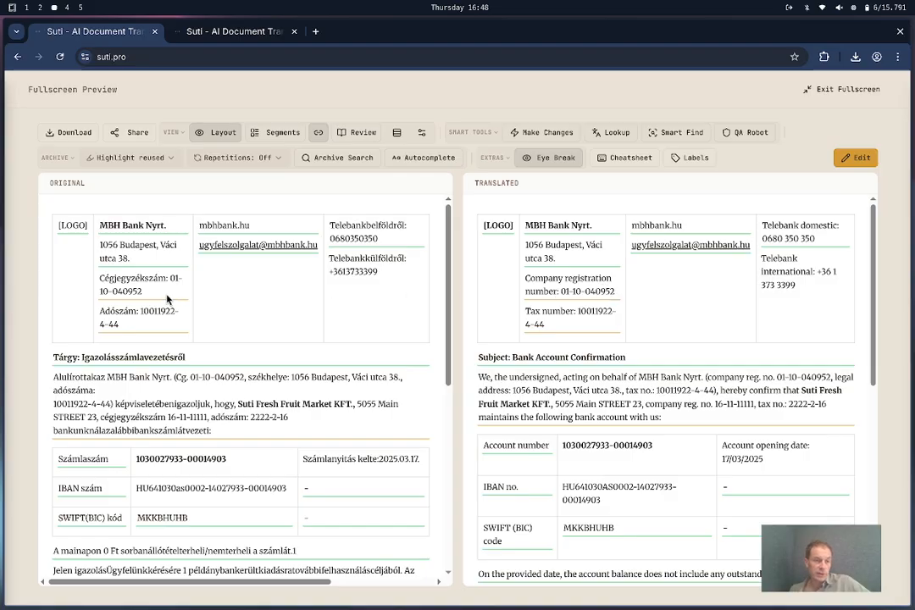
{"action": "double_click", "coordinate": [138, 278]}
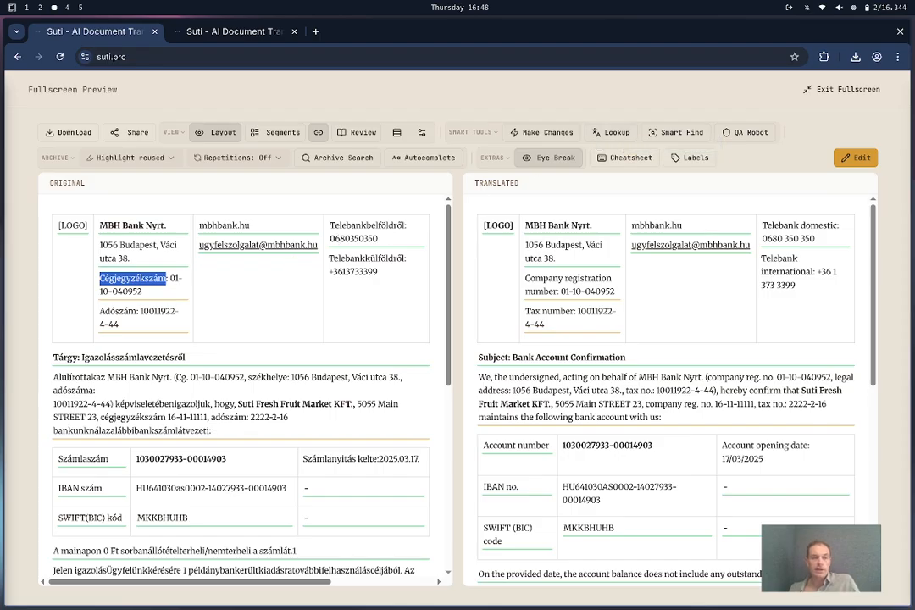
{"action": "key", "text": "ctrl+shift+k"}
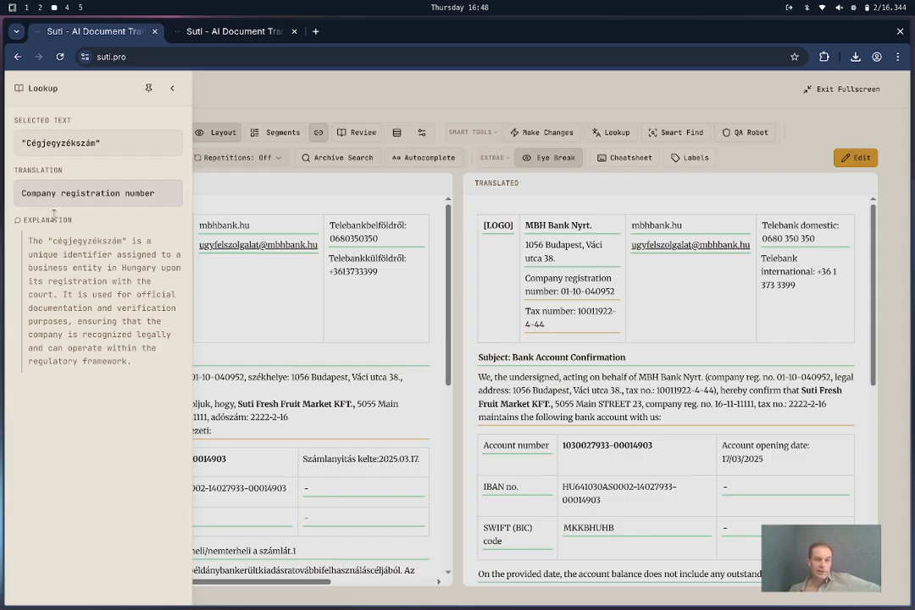
{"action": "left_click", "coordinate": [502, 233]}
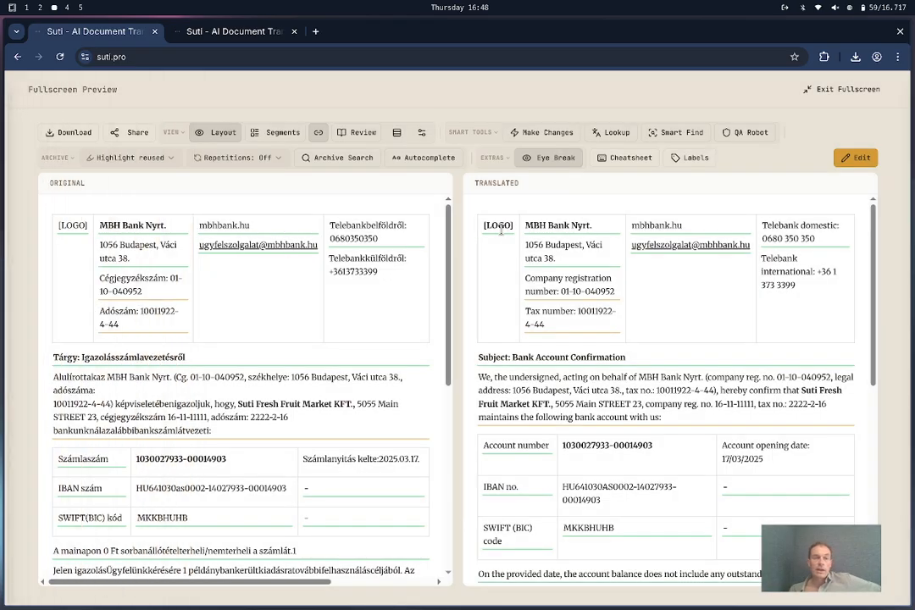
- Search the archive for "Cégjegyzékszám" from the original letter and browse the earlier translations found
{"action": "double_click", "coordinate": [153, 279]}
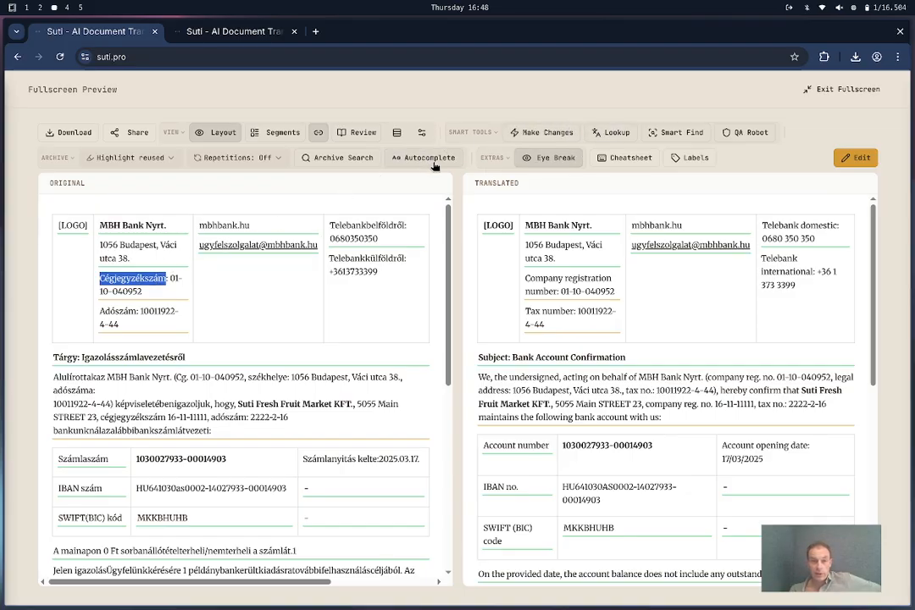
{"action": "left_click", "coordinate": [360, 161]}
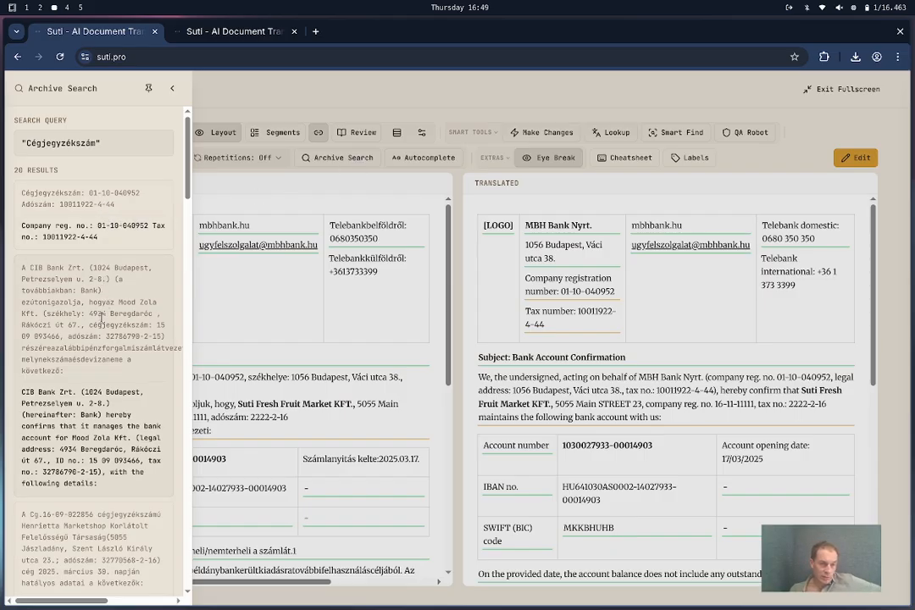
{"action": "scroll", "coordinate": [101, 310], "scroll_direction": "down", "scroll_amount": 10}
{"action": "scroll", "coordinate": [102, 317], "scroll_direction": "down", "scroll_amount": 15}
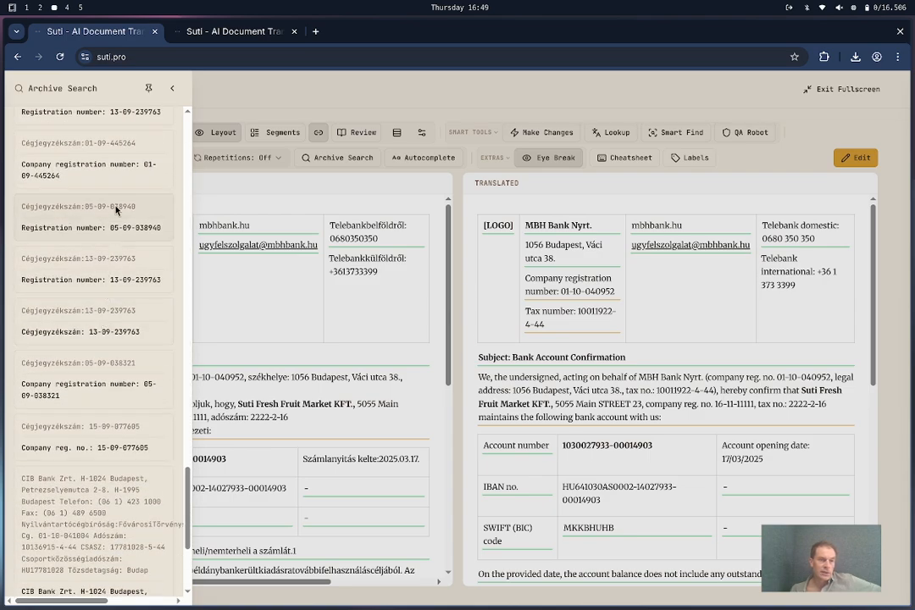
- Pin the Archive Search results beside the letter, browse them, and unpin and close them again
{"action": "left_click", "coordinate": [146, 88]}
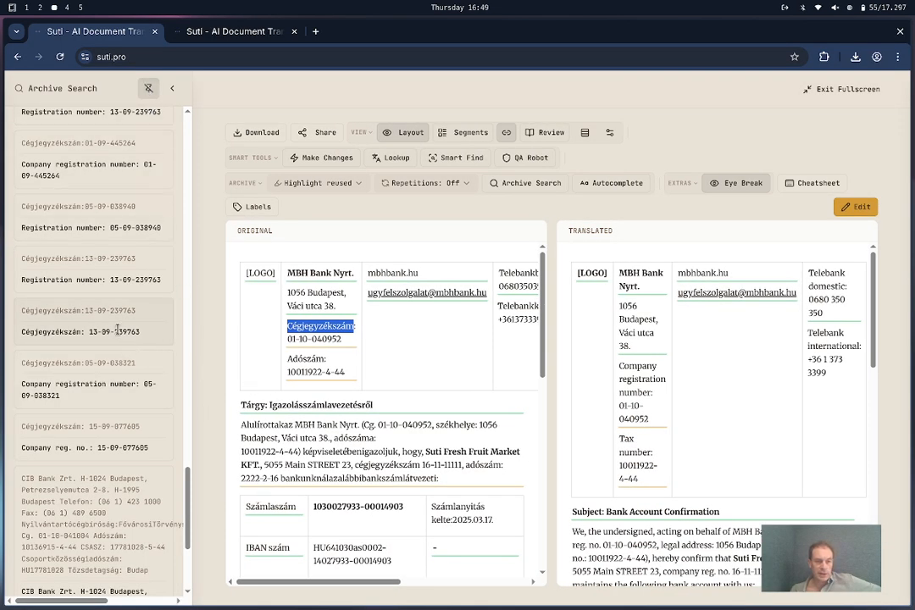
{"action": "scroll", "coordinate": [100, 278], "scroll_direction": "up", "scroll_amount": 15}
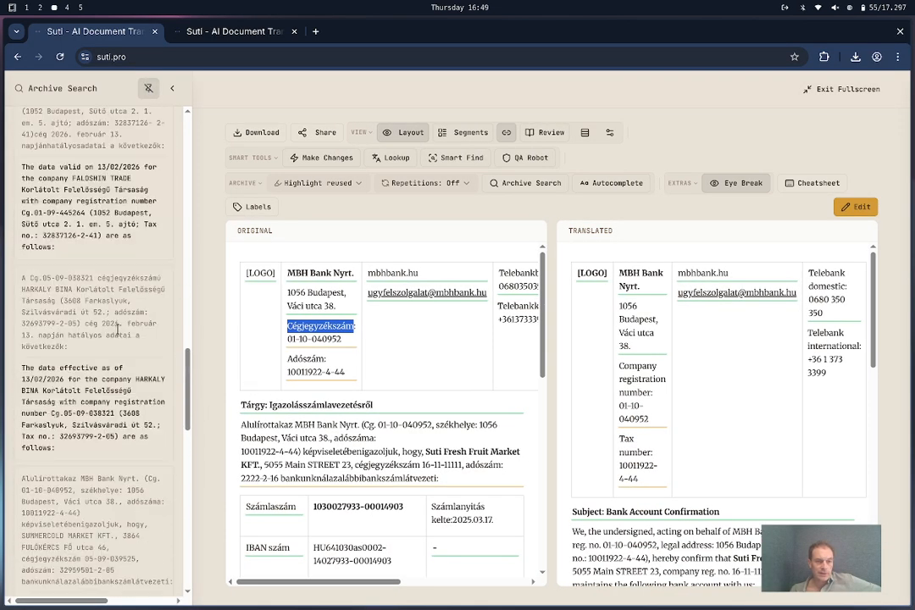
{"action": "left_click", "coordinate": [147, 88]}
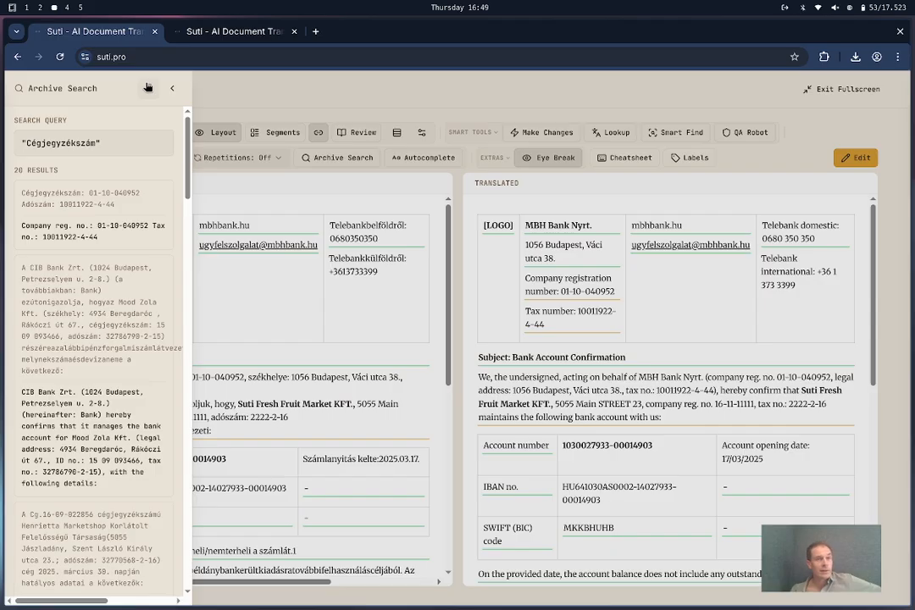
{"action": "left_click", "coordinate": [321, 111]}
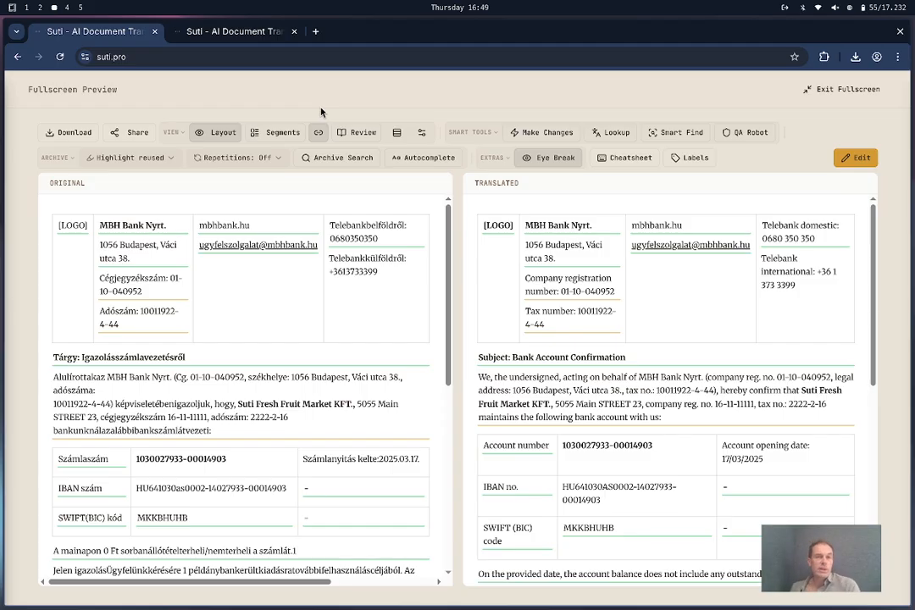
{"action": "left_click", "coordinate": [174, 158]}
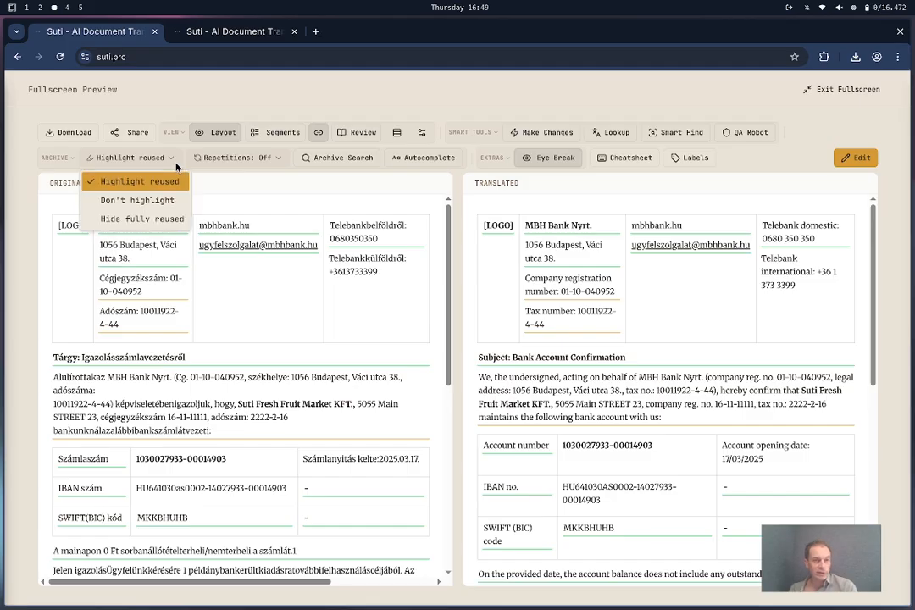
{"action": "left_click", "coordinate": [177, 164]}
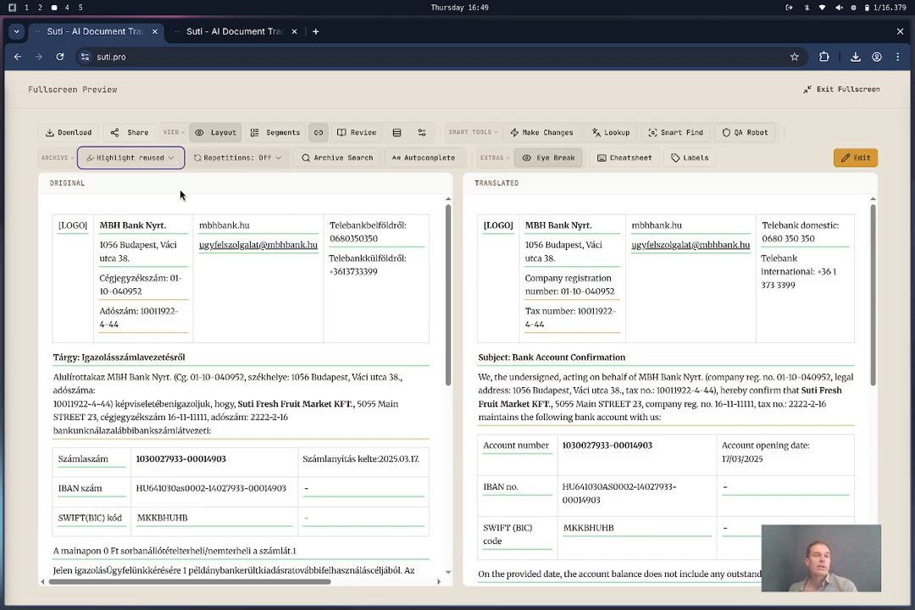
{"action": "left_click", "coordinate": [246, 176]}
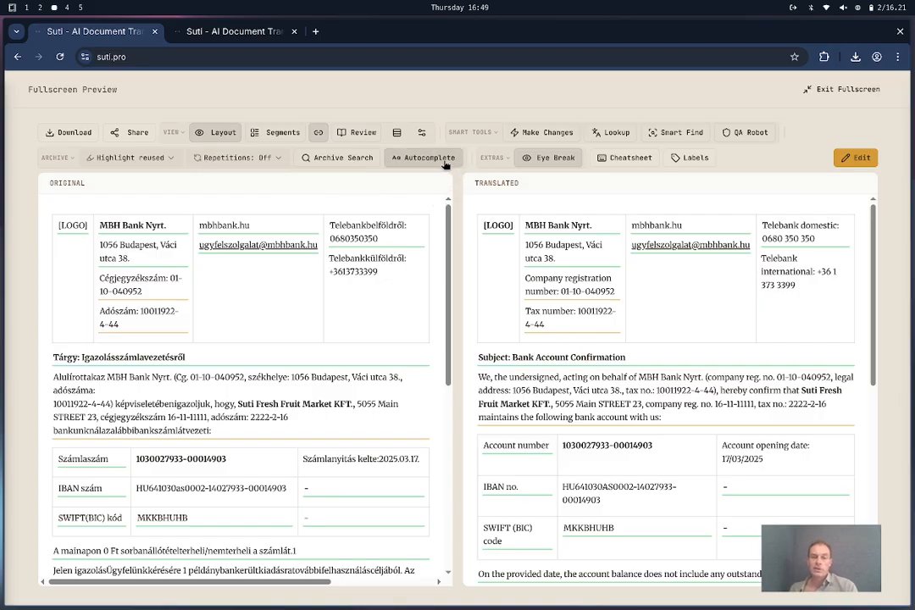
- Open the translation for editing with Autocomplete on and try completions for "Accou" after the subject line, removing the added text
{"action": "left_click", "coordinate": [856, 158]}
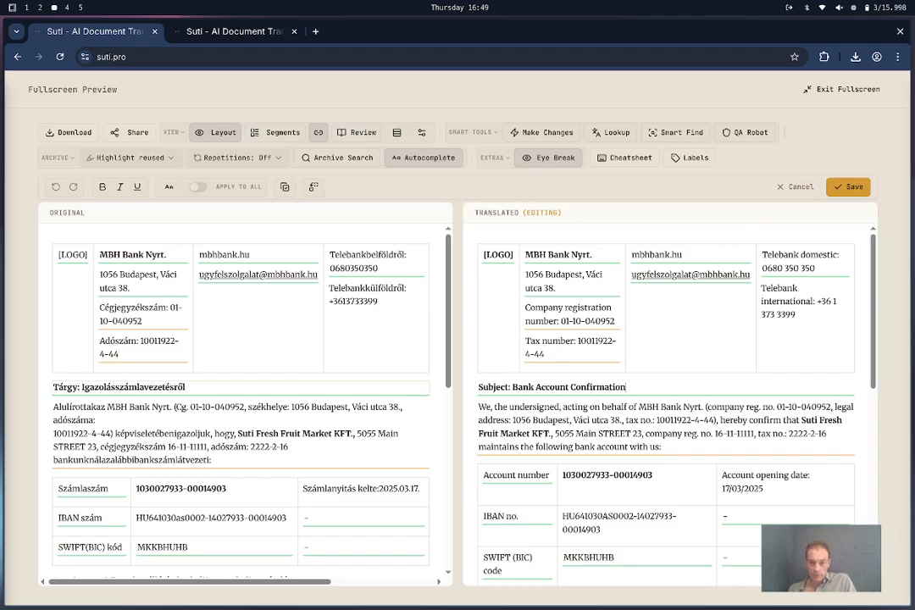
{"action": "left_click", "coordinate": [626, 386]}
{"action": "type", "text": "Accou"}
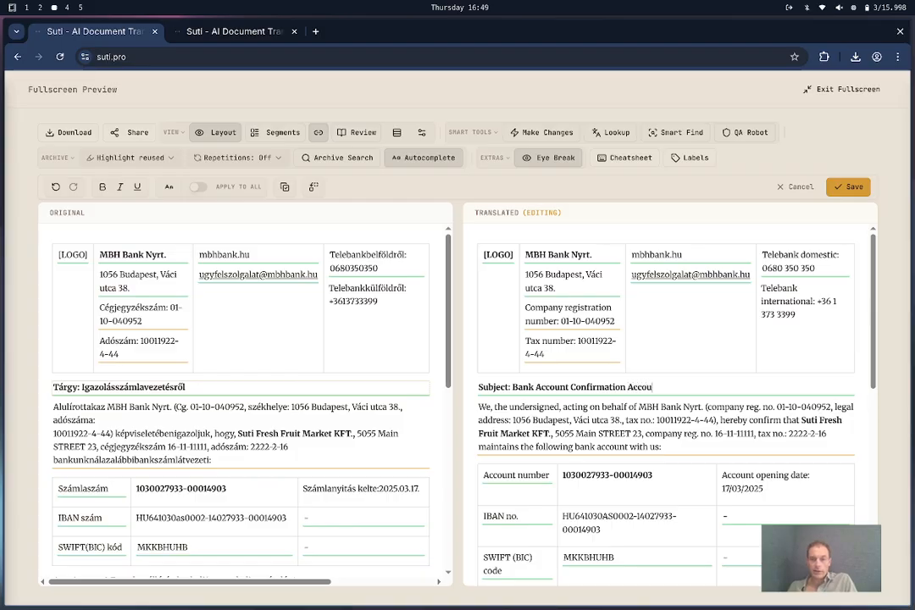
{"action": "key", "text": "BackSpace"}
{"action": "key", "text": "BackSpace"}
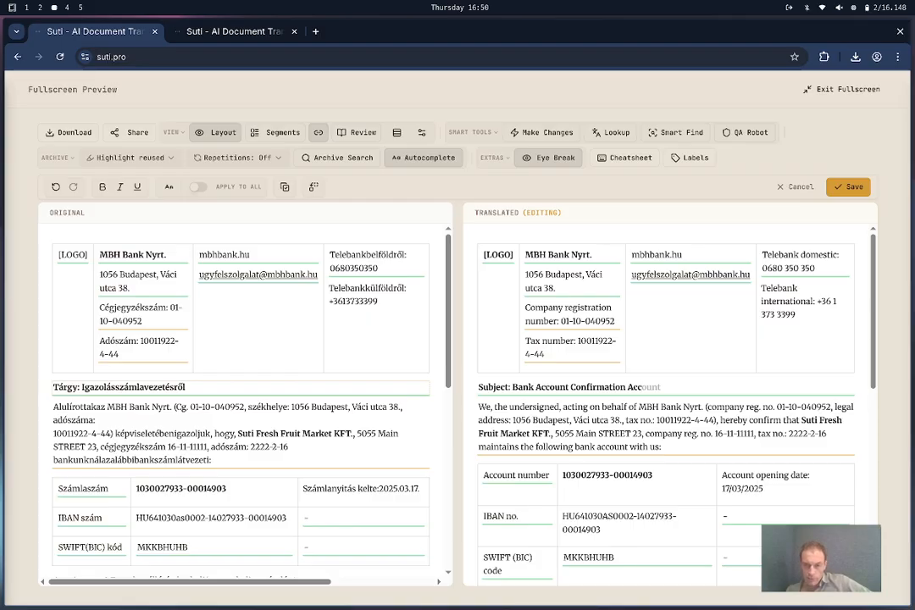
{"action": "key", "text": "BackSpace"}
{"action": "key", "text": "BackSpace"}
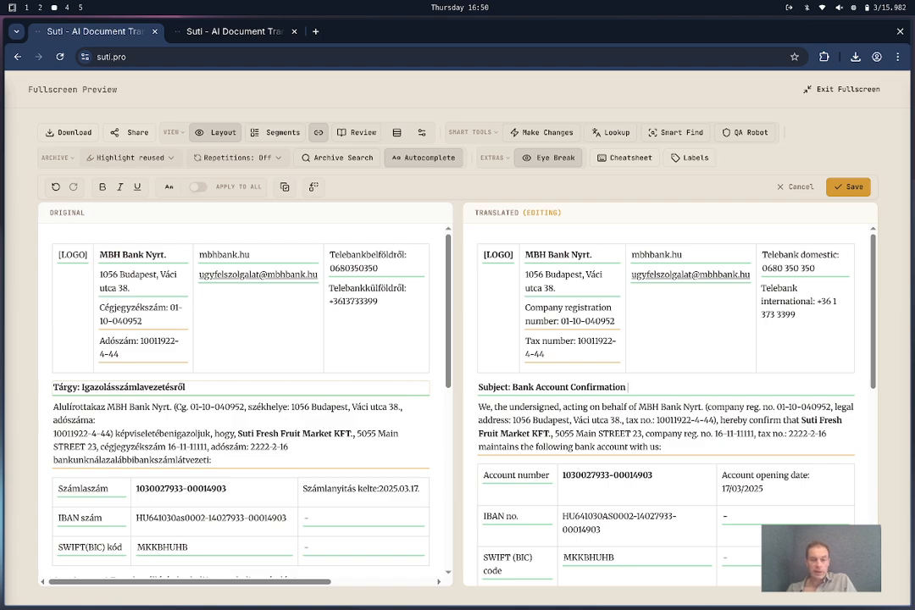
- Try a completion for "Reg" at the end of the subject line and delete the added text
{"action": "type", "text": "Reg"}
{"action": "key", "text": "BackSpace"}
{"action": "key", "text": "BackSpace"}
{"action": "key", "text": "BackSpace"}
{"action": "key", "text": "BackSpace"}
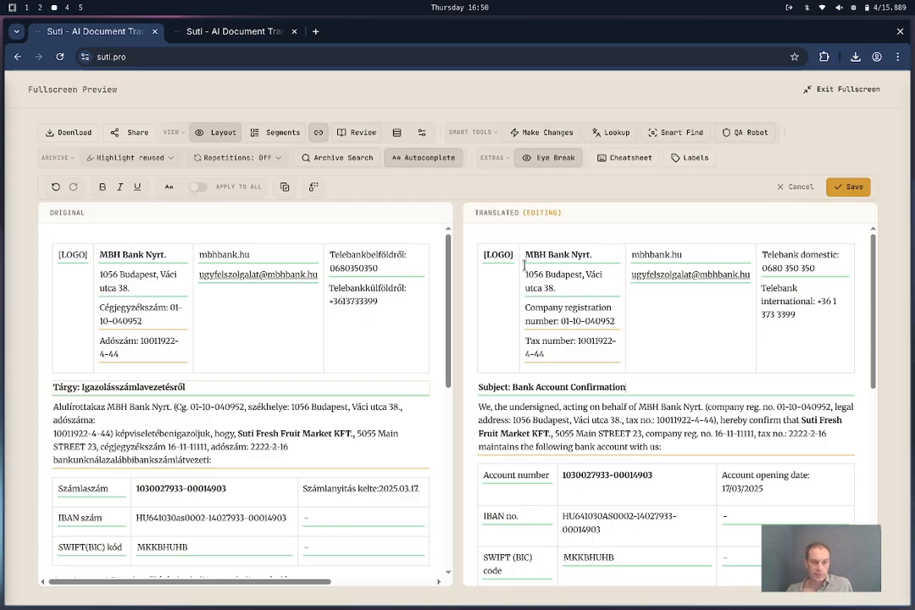
- Switch Autocomplete off and set the Highlight Intensity in the display settings to Default
{"action": "left_click", "coordinate": [426, 157]}
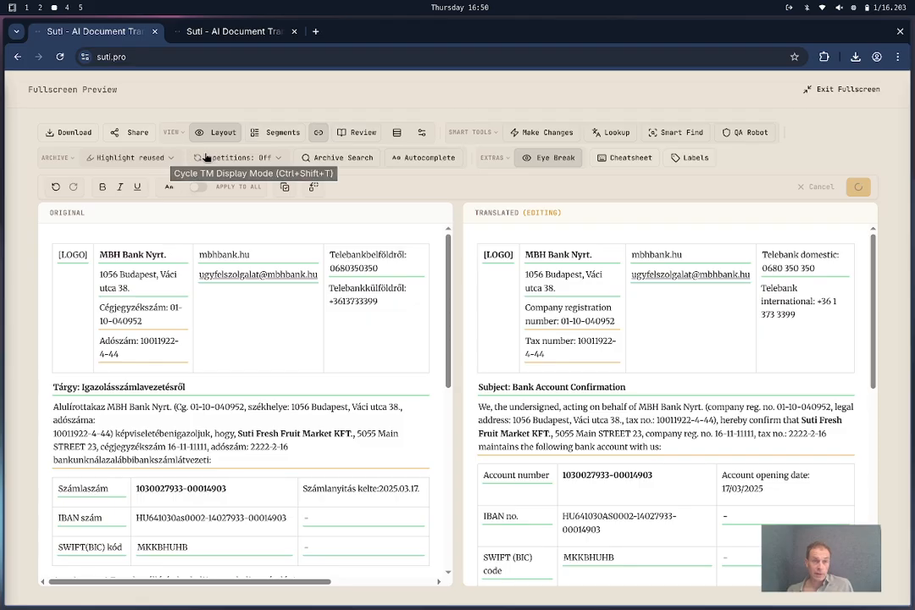
{"action": "left_click", "coordinate": [422, 133]}
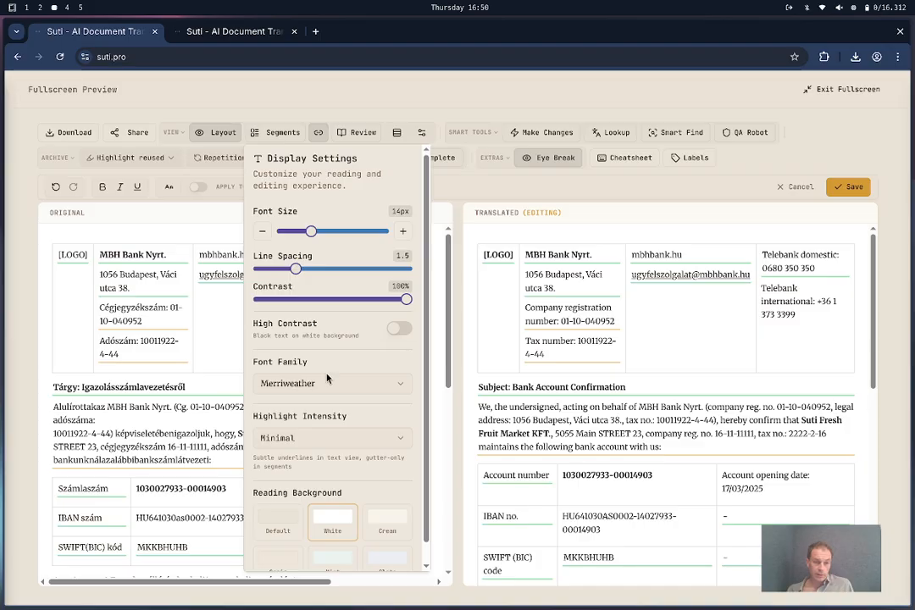
{"action": "left_click", "coordinate": [303, 438]}
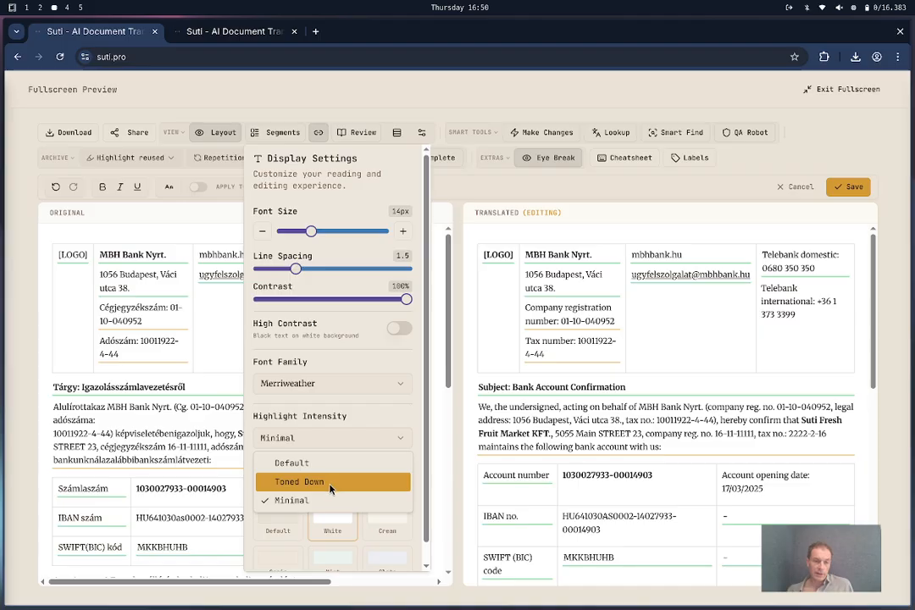
{"action": "left_click", "coordinate": [332, 464]}
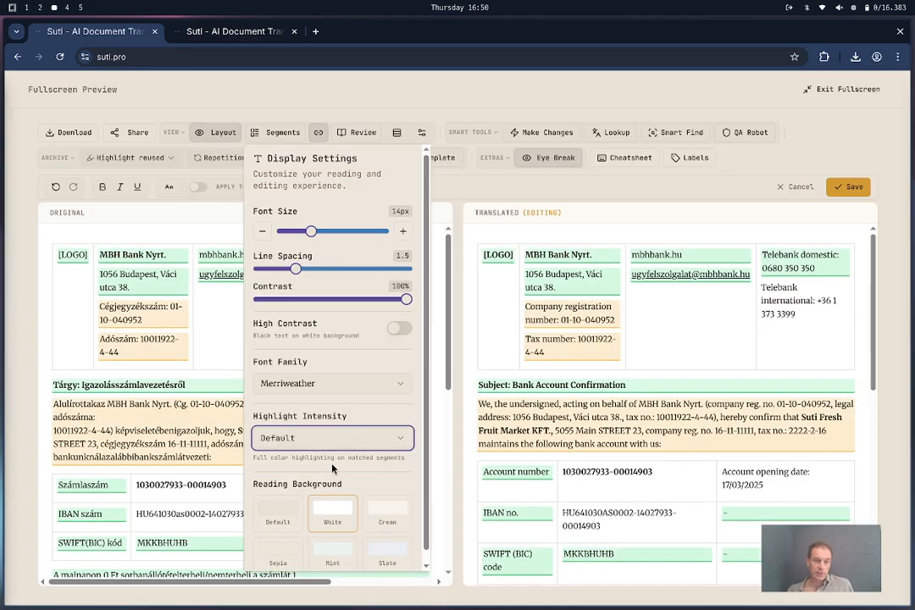
{"action": "left_click", "coordinate": [635, 186]}
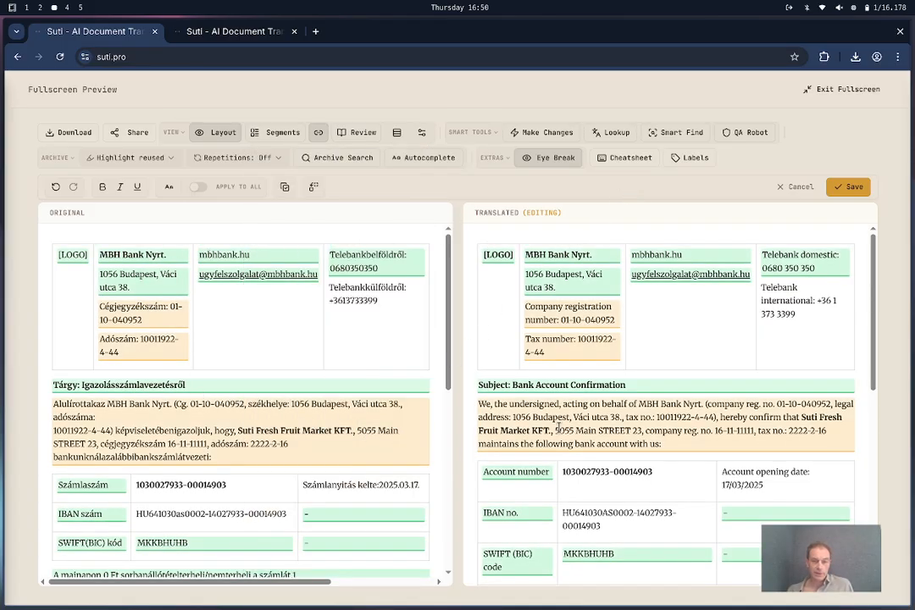
- Look over the highlighted segments down to the certification paragraphs and set the reused-text display to Hide fully reused
{"action": "scroll", "coordinate": [598, 423], "scroll_direction": "down", "scroll_amount": 15}
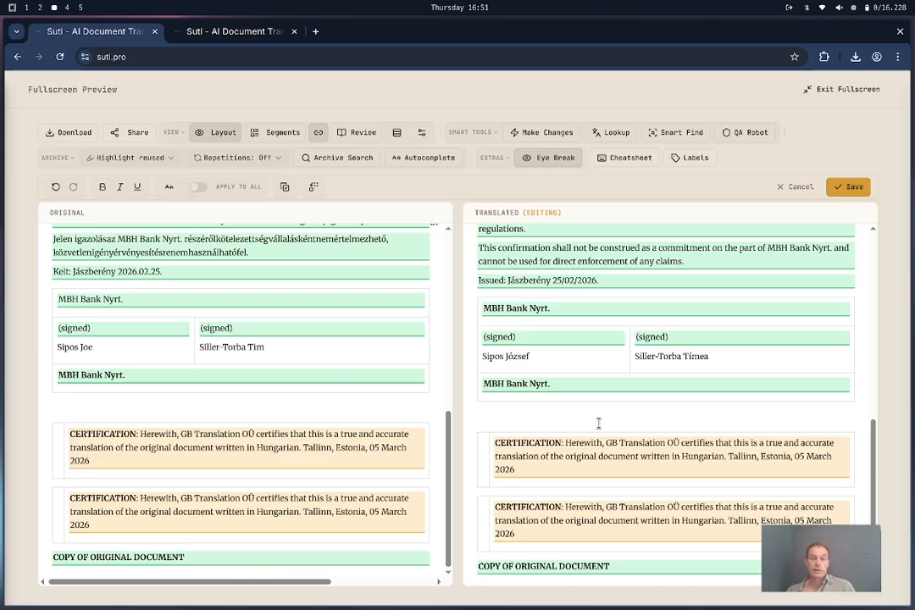
{"action": "left_click", "coordinate": [606, 387]}
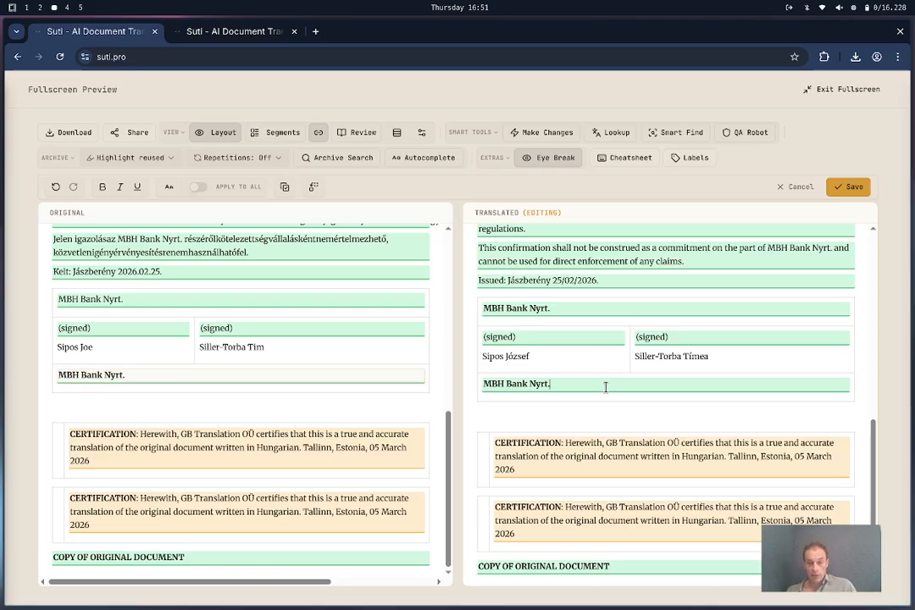
{"action": "scroll", "coordinate": [606, 388], "scroll_direction": "up", "scroll_amount": 5}
{"action": "scroll", "coordinate": [605, 387], "scroll_direction": "up", "scroll_amount": 3}
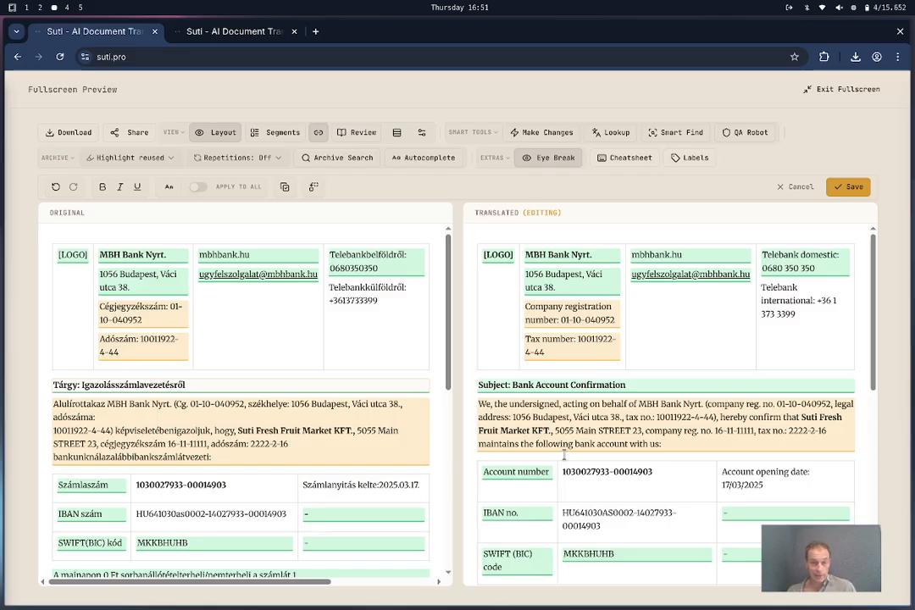
{"action": "left_click", "coordinate": [166, 160]}
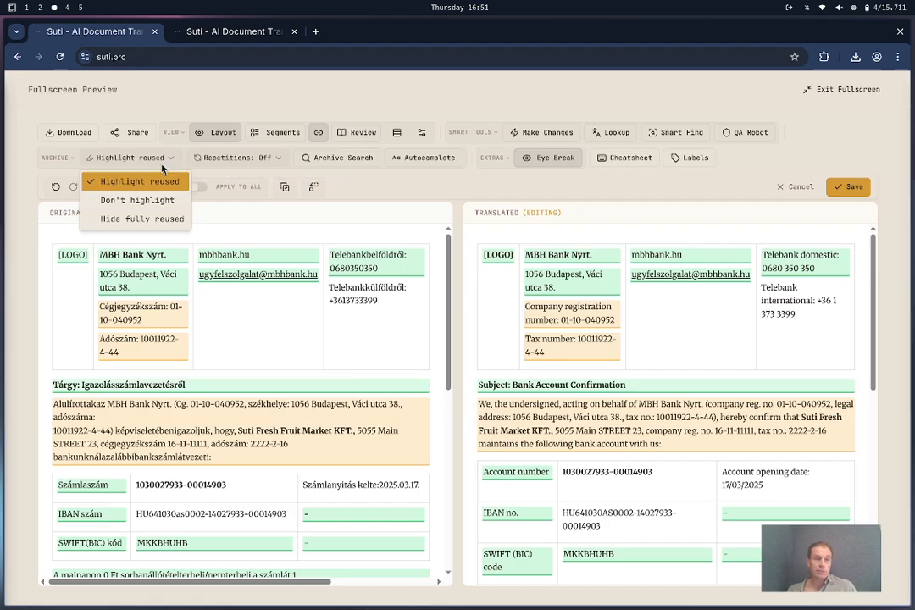
{"action": "left_click", "coordinate": [148, 220]}
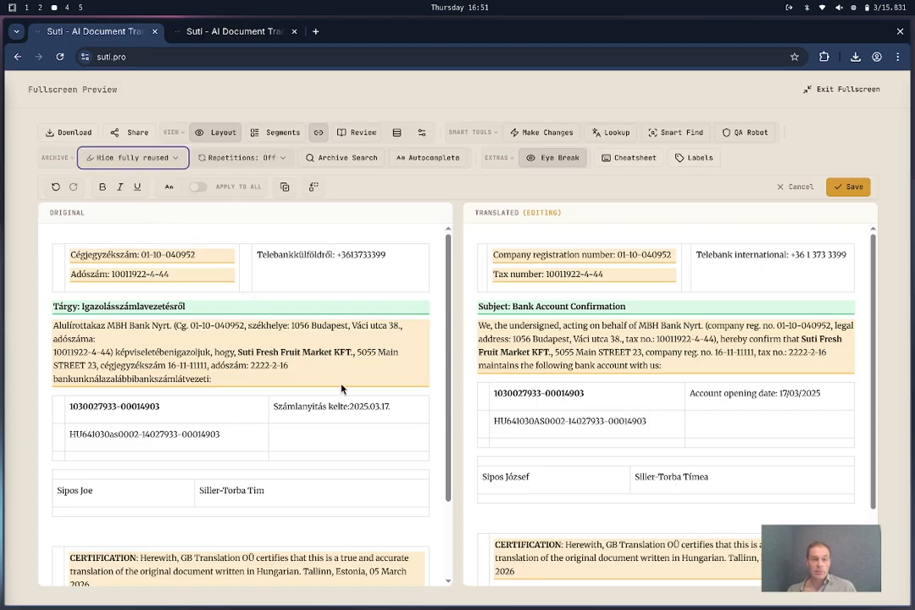
- Look through the segments that are not fully reused and select part of the translated opening paragraph to inspect it
{"action": "scroll", "coordinate": [343, 389], "scroll_direction": "down", "scroll_amount": 2}
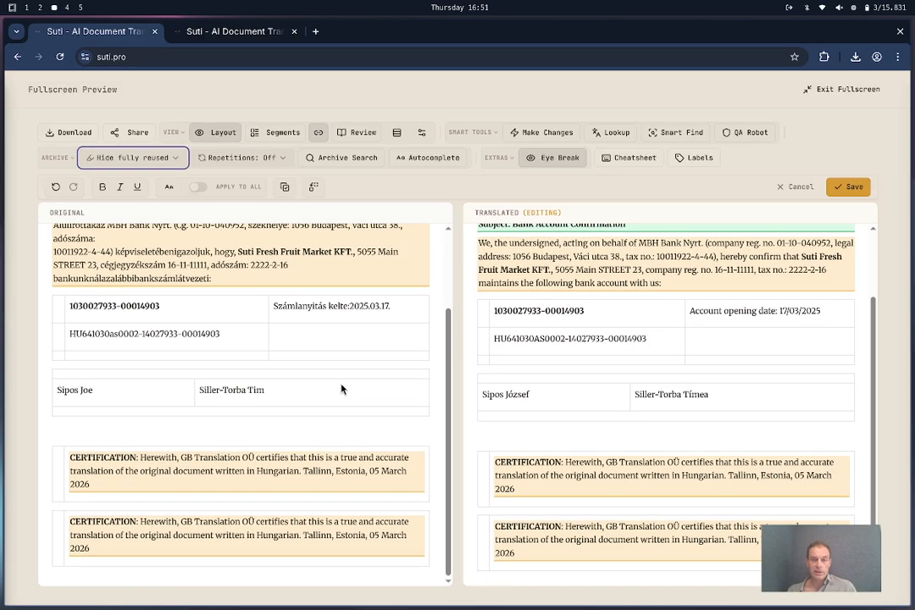
{"action": "scroll", "coordinate": [342, 389], "scroll_direction": "up", "scroll_amount": 2}
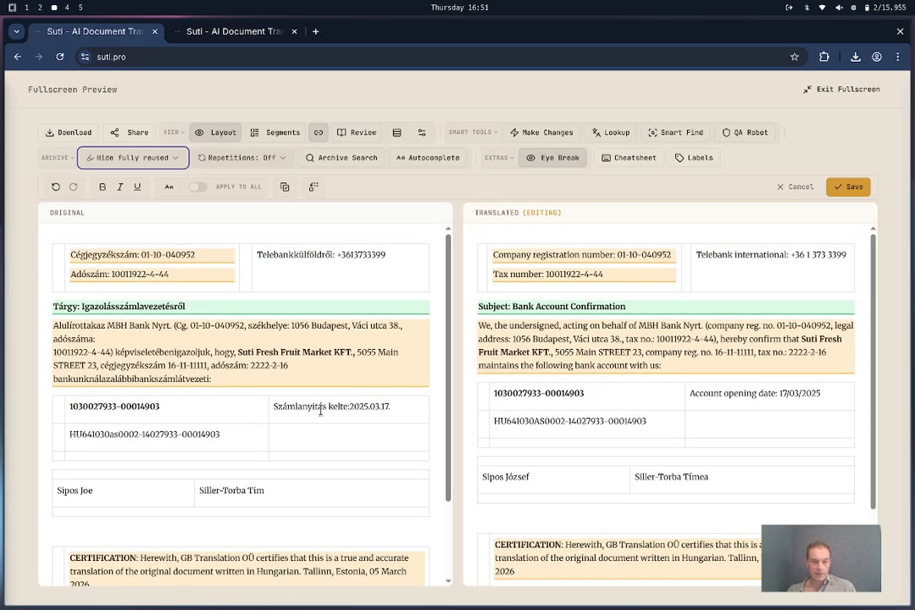
{"action": "left_click", "coordinate": [321, 410]}
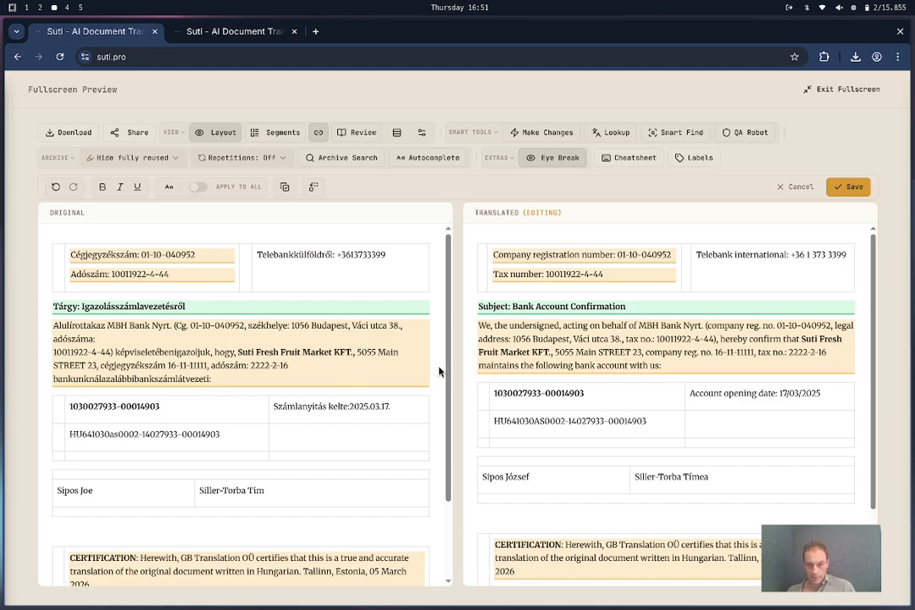
{"action": "left_click_drag", "start_coordinate": [482, 328], "coordinate": [674, 357]}
{"action": "left_click", "coordinate": [573, 349]}
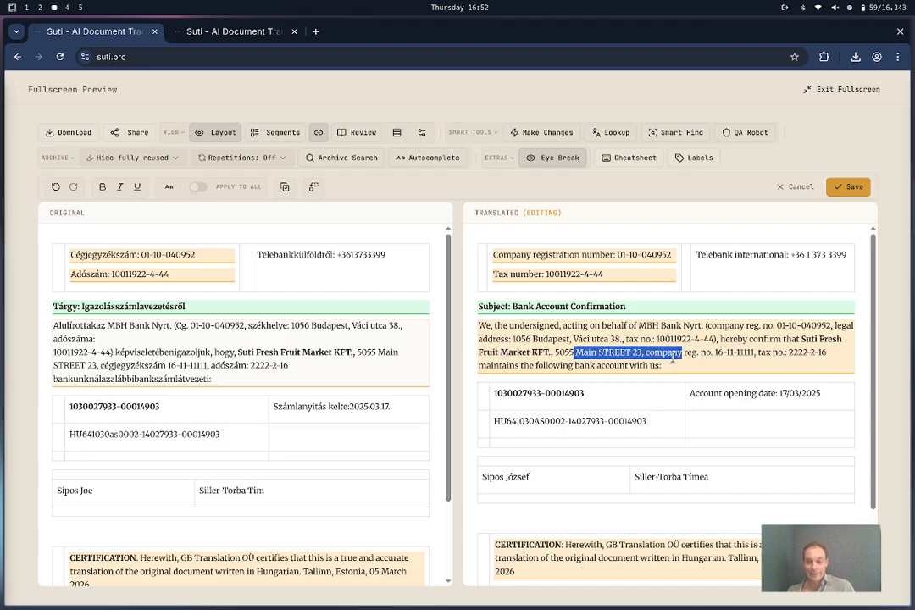
- Switch to Smartcat and compare the translation memory matches of the date of appointment segments 75 and 76
{"action": "left_click", "coordinate": [673, 357]}
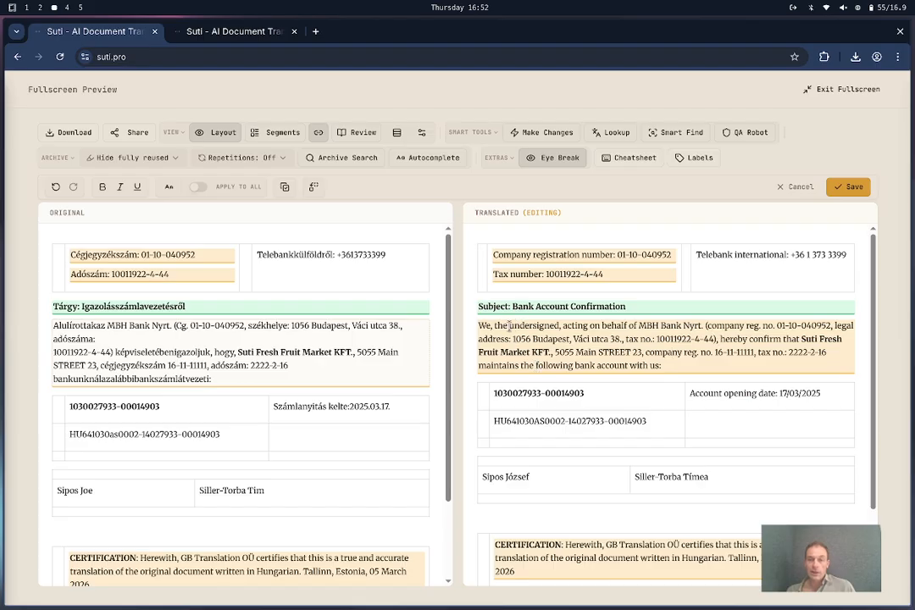
{"action": "left_click", "coordinate": [72, 7]}
{"action": "left_click", "coordinate": [411, 303]}
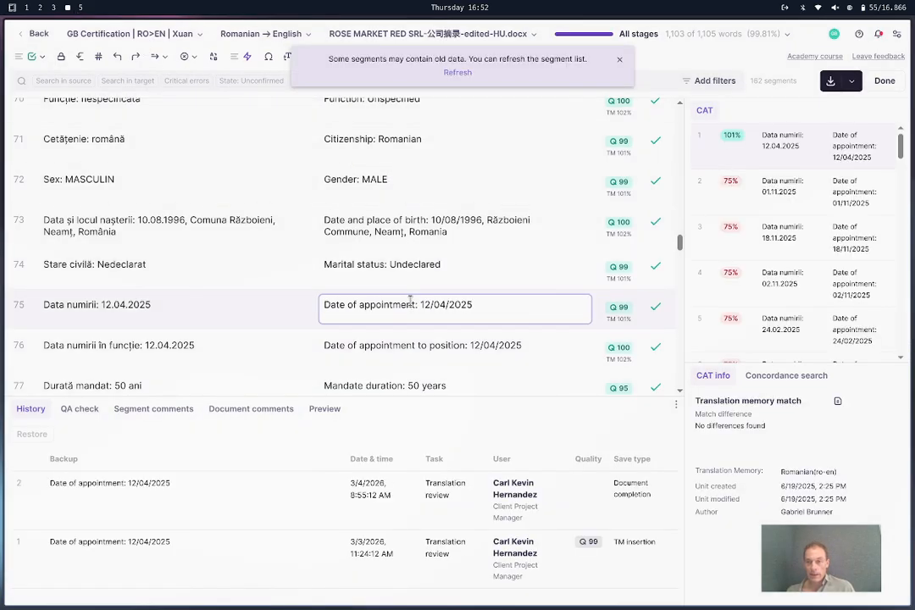
{"action": "left_click", "coordinate": [795, 242]}
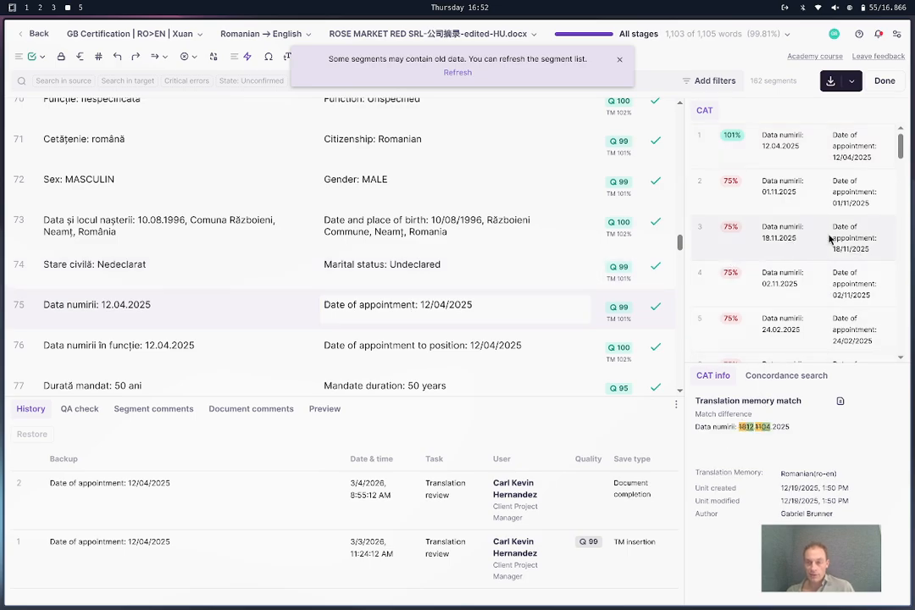
{"action": "left_click", "coordinate": [527, 344]}
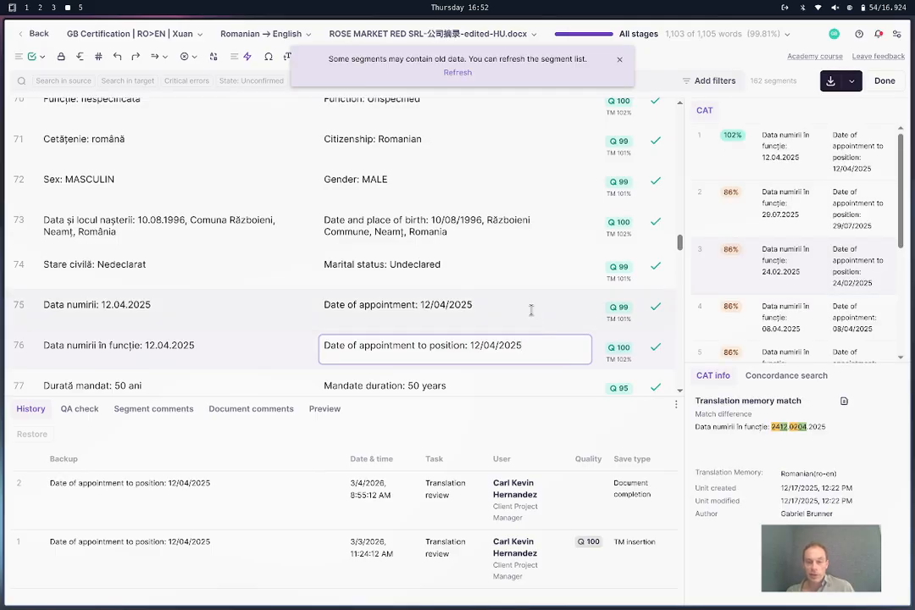
{"action": "left_click", "coordinate": [531, 310]}
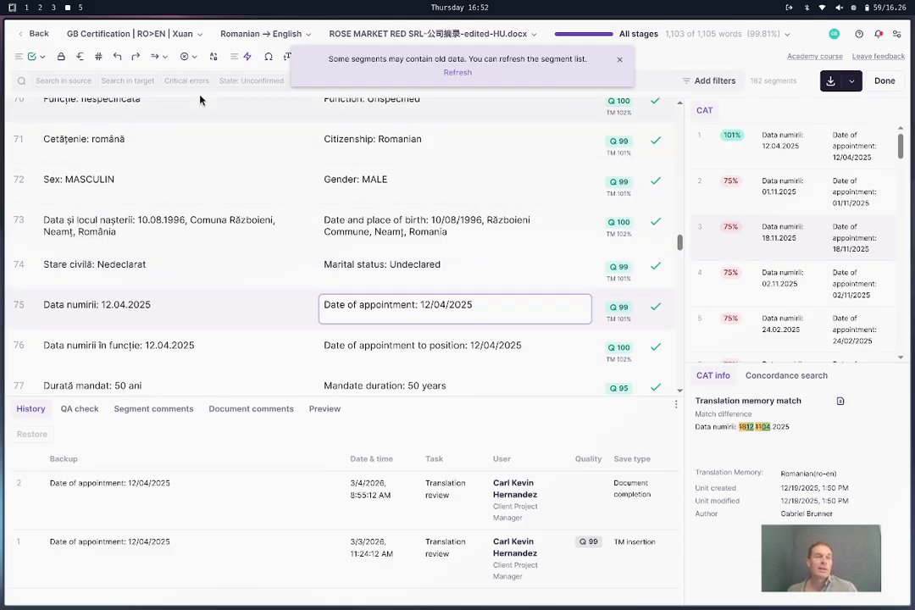
- Return to Suti and look over the letter's partially reused and new segments in the original and the translation
{"action": "left_click", "coordinate": [40, 8]}
{"action": "left_click", "coordinate": [53, 7]}
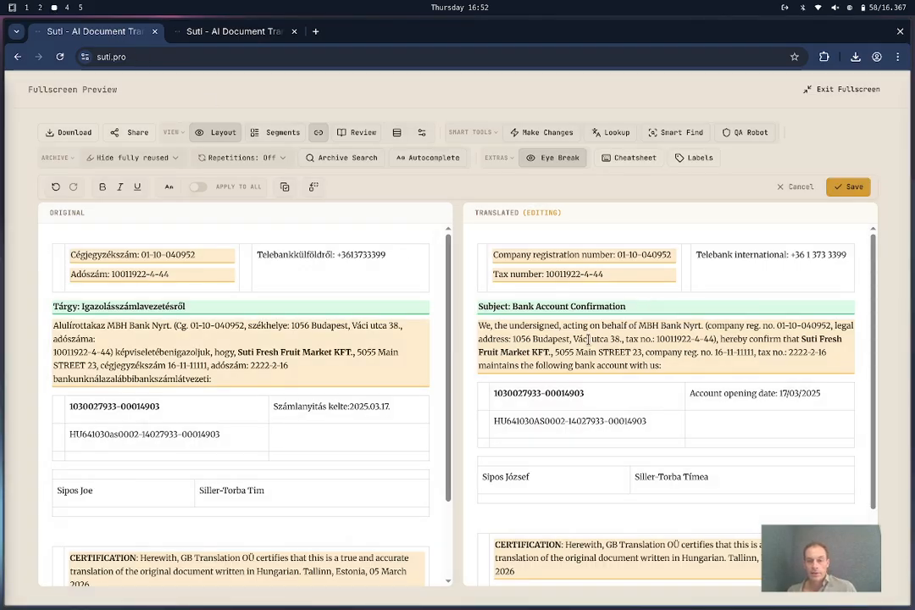
{"action": "scroll", "coordinate": [588, 339], "scroll_direction": "down", "scroll_amount": 2}
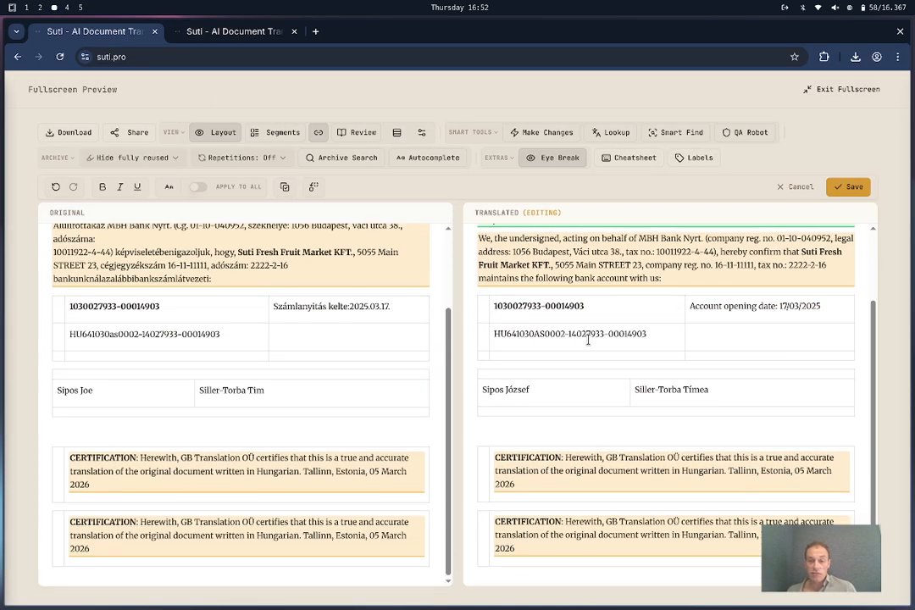
{"action": "scroll", "coordinate": [588, 340], "scroll_direction": "up", "scroll_amount": 2}
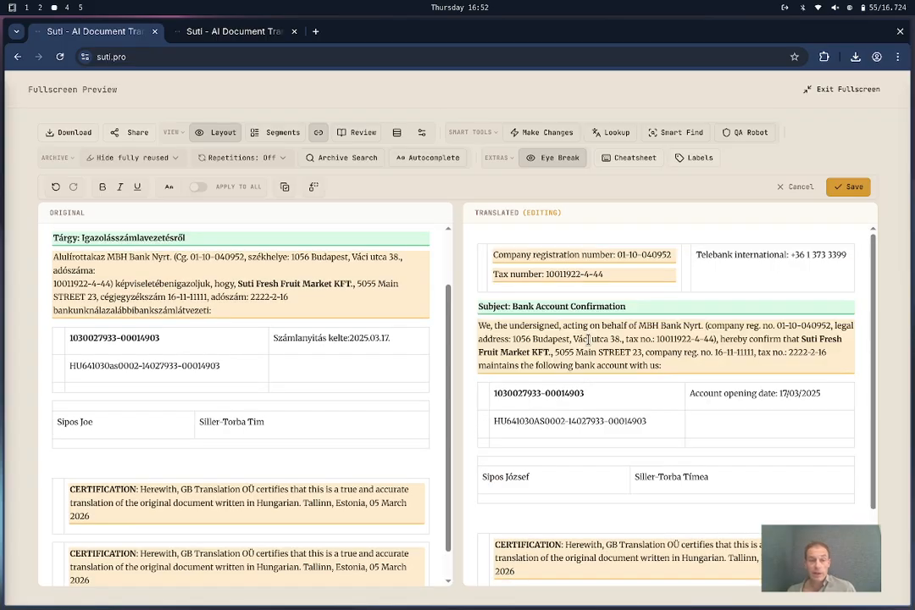
{"action": "scroll", "coordinate": [370, 402], "scroll_direction": "up", "scroll_amount": 2}
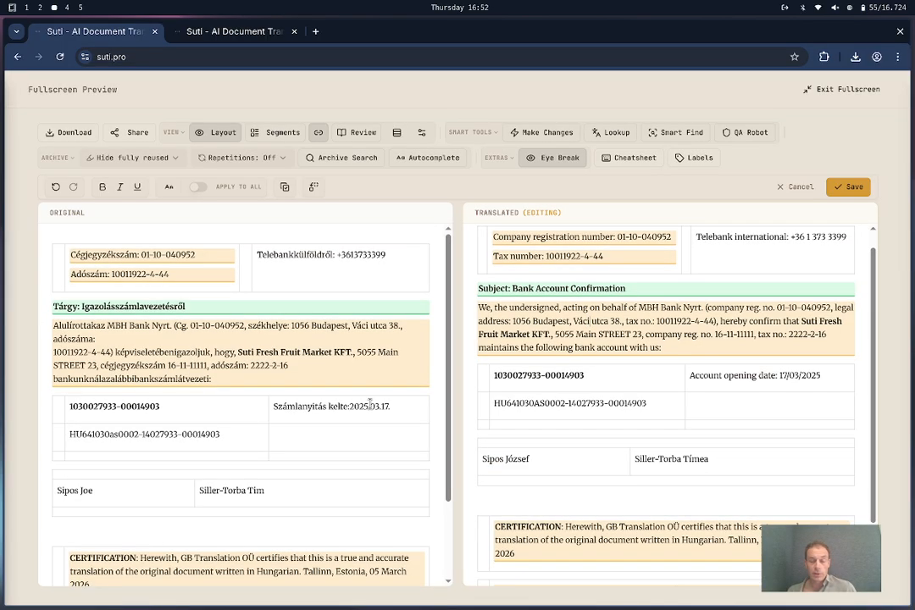
{"action": "scroll", "coordinate": [529, 396], "scroll_direction": "up", "scroll_amount": 1}
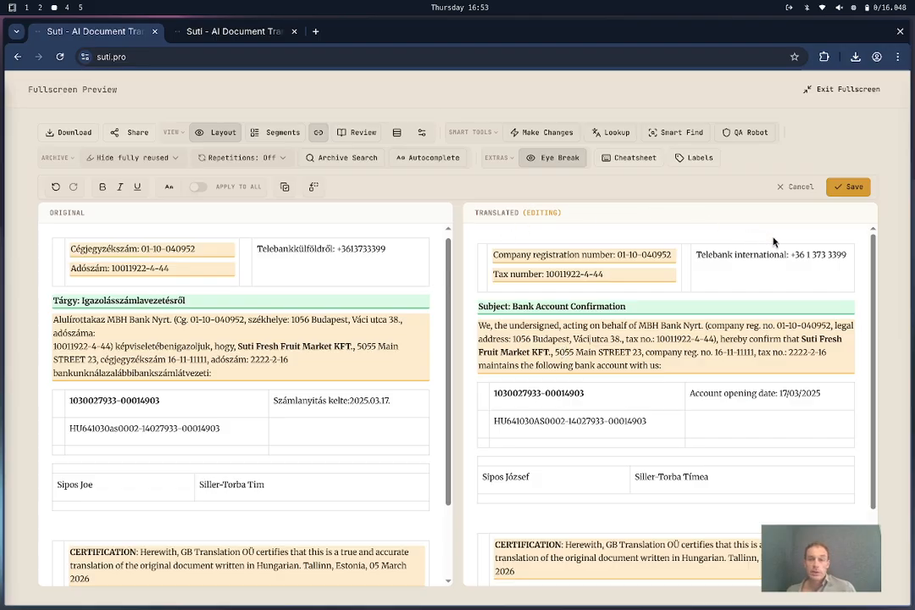
- Leave editing without saving, show the letter in the Segments view and reopen the translation for editing
{"action": "left_click", "coordinate": [794, 186]}
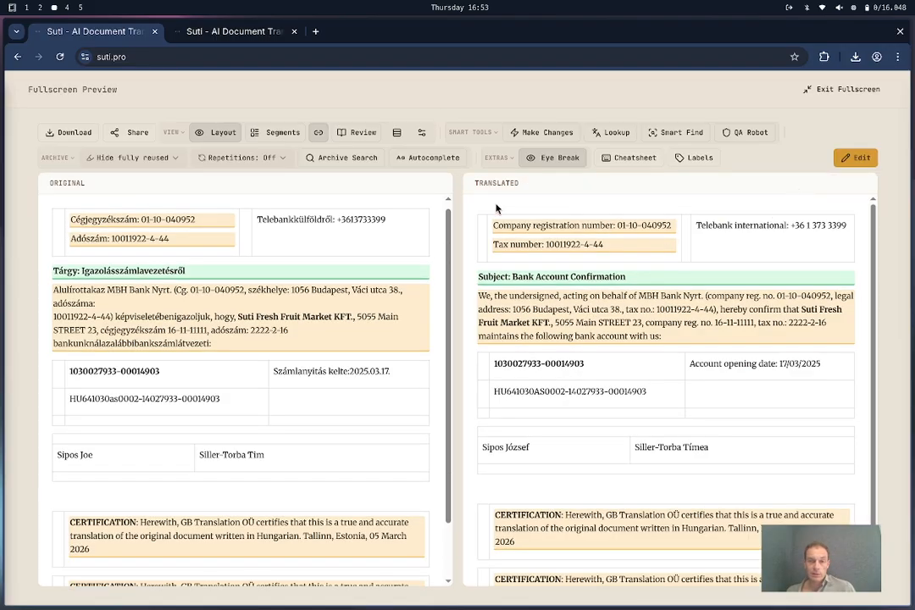
{"action": "left_click", "coordinate": [288, 133]}
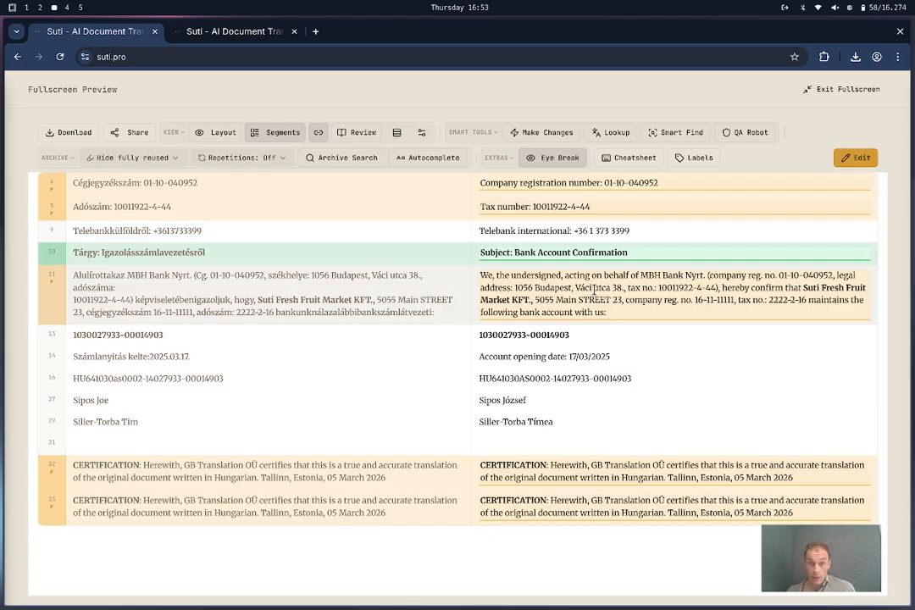
{"action": "left_click", "coordinate": [851, 157]}
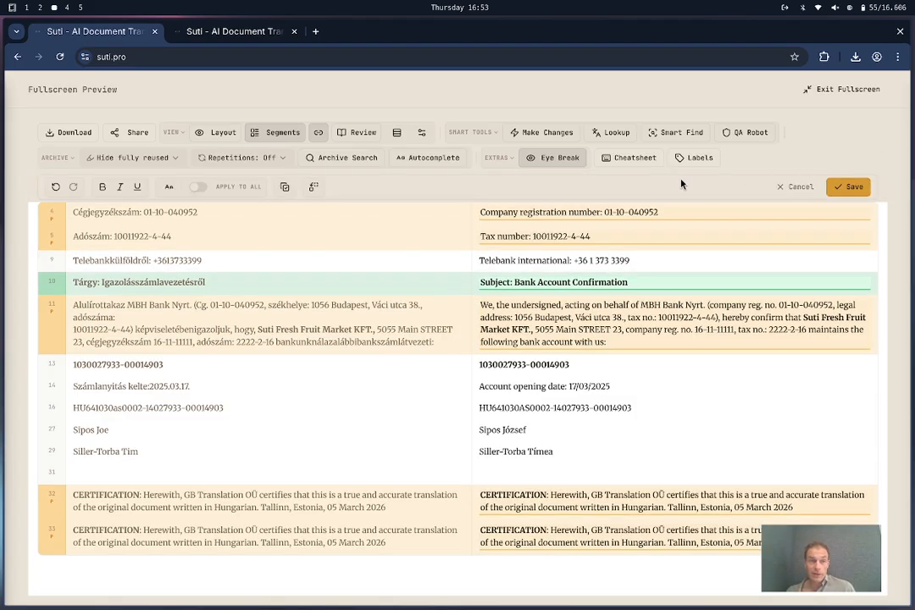
{"action": "left_click", "coordinate": [158, 159]}
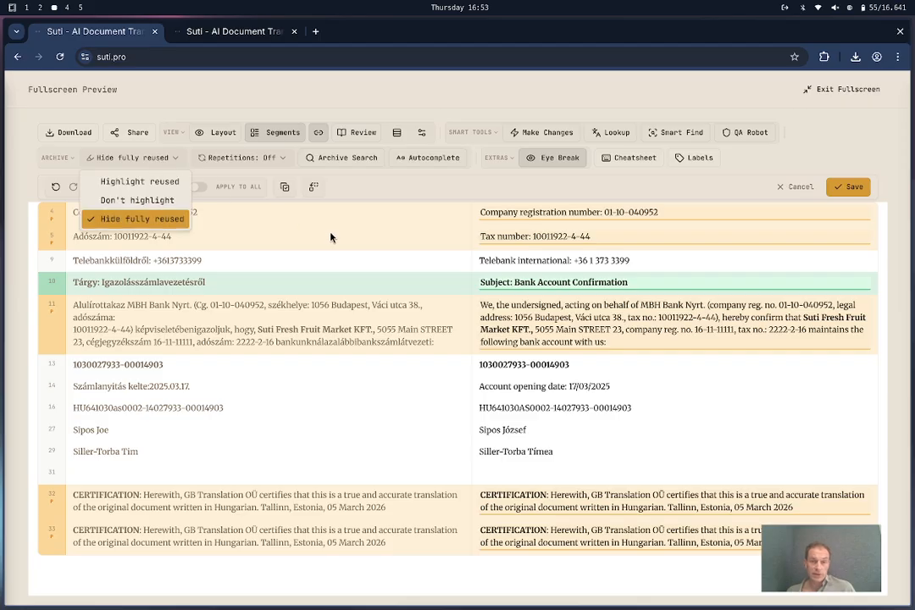
{"action": "key", "text": "Escape"}
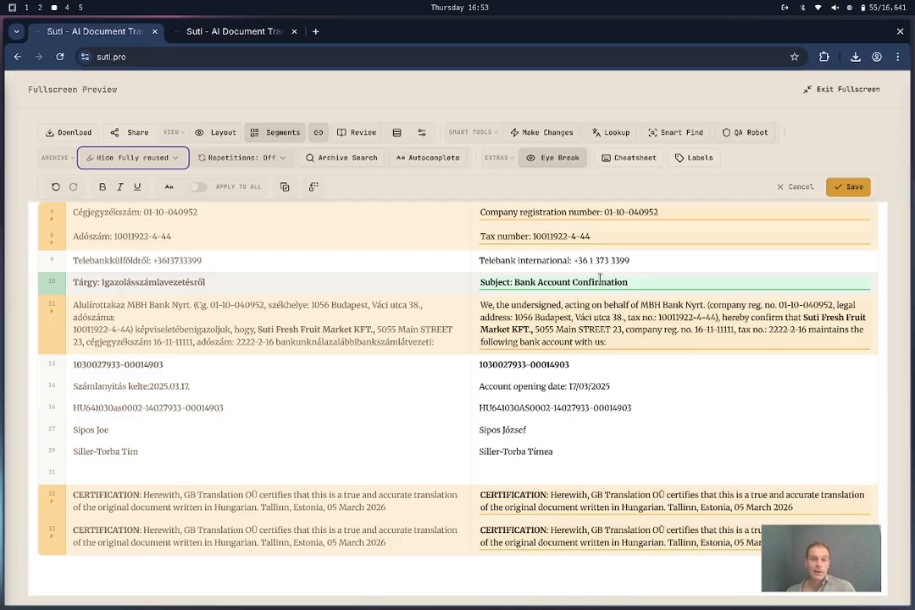
- Change the date in the translated account opening segment to 17 Mar 2025 and save the translation
{"action": "left_click", "coordinate": [539, 283]}
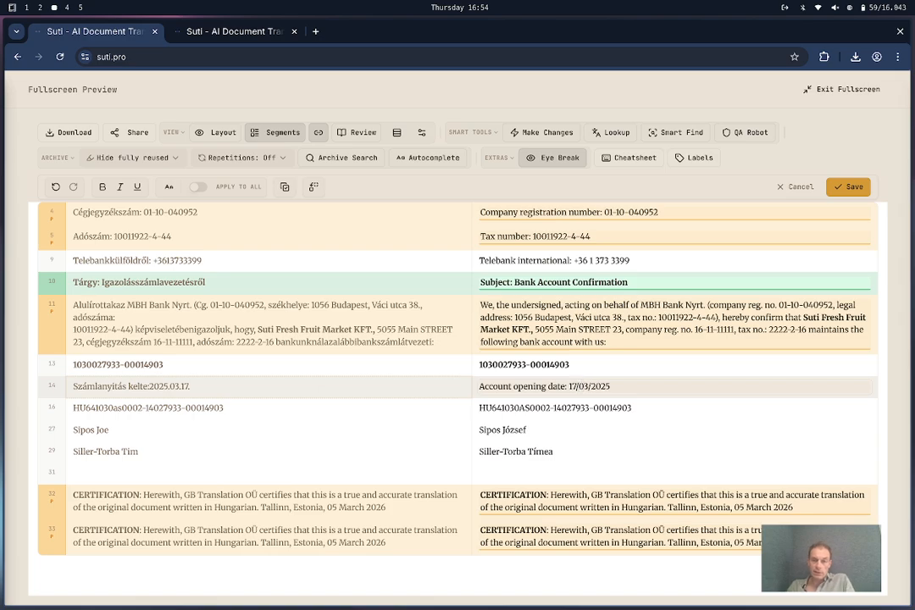
{"action": "left_click", "coordinate": [589, 386]}
{"action": "type", "text": "Mar"}
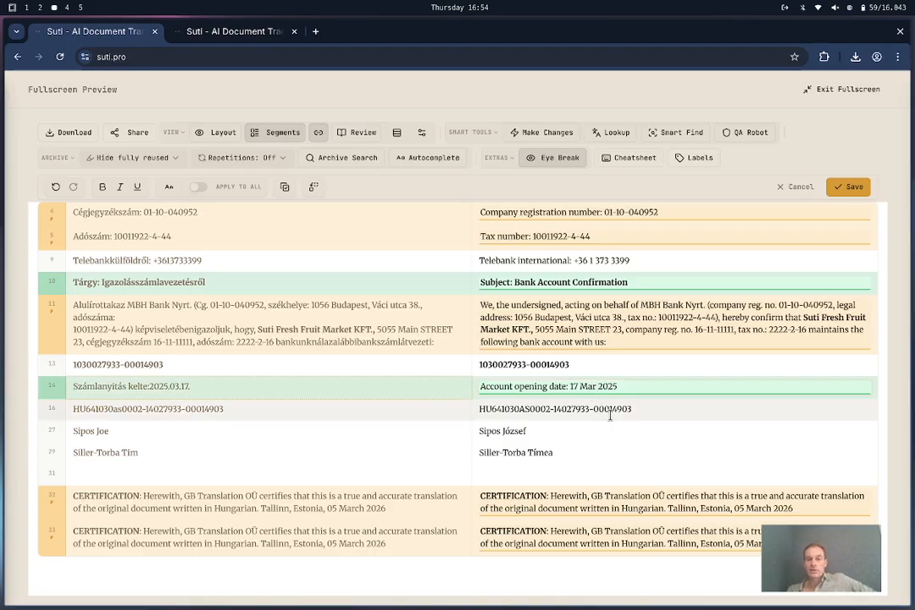
{"action": "key", "text": "ctrl+s"}
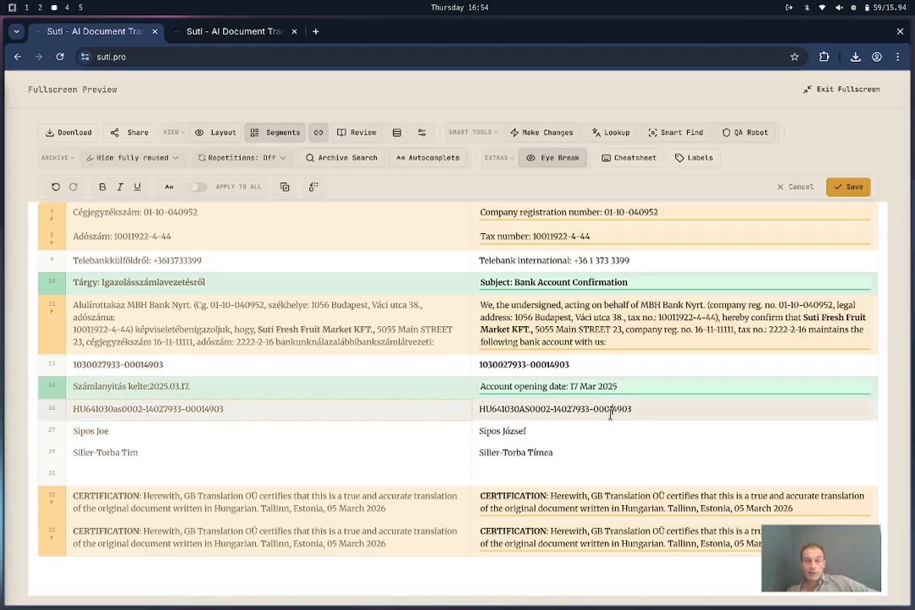
{"action": "left_click", "coordinate": [850, 187]}
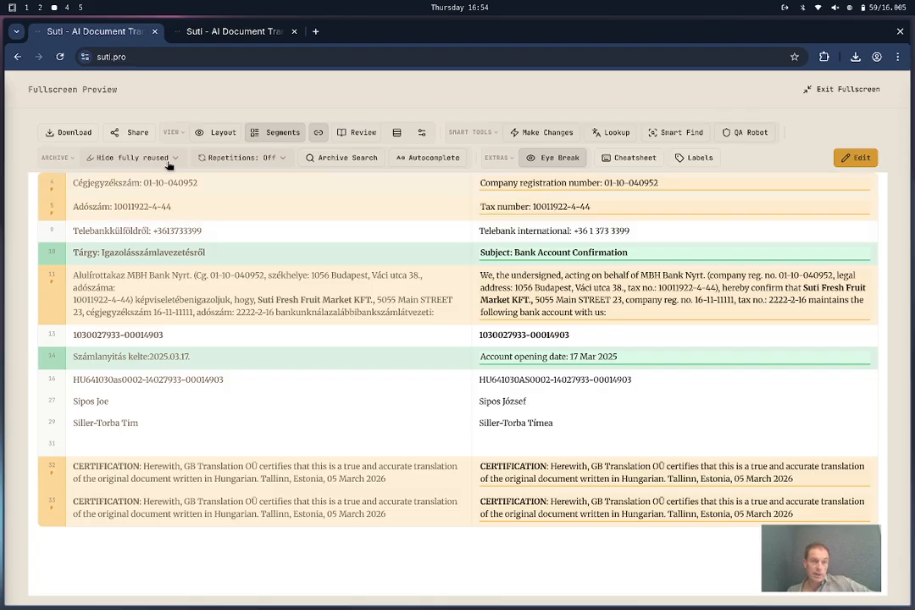
- Set the reused-text display to Highlight reused and look through the segments down to the end of the letter
{"action": "left_click", "coordinate": [163, 158]}
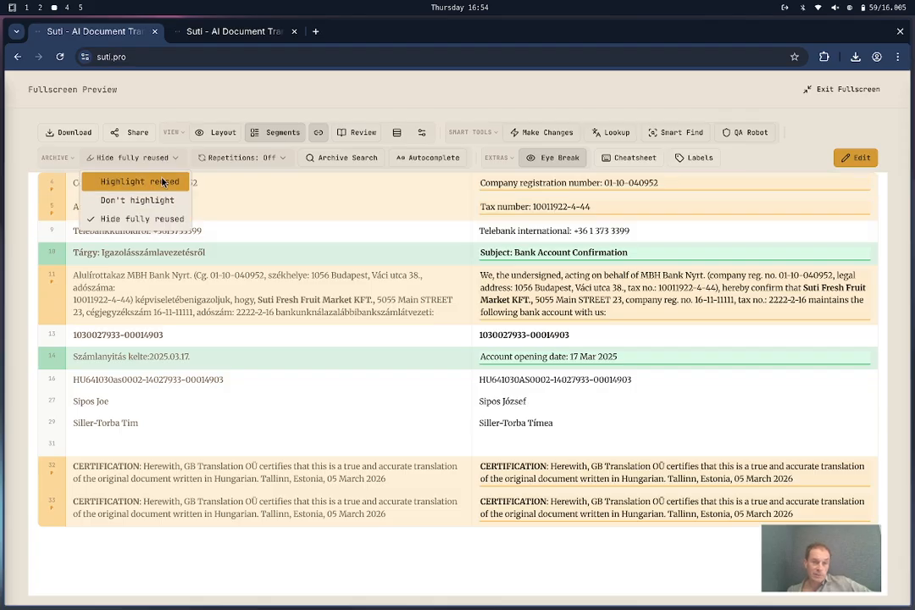
{"action": "left_click", "coordinate": [164, 182]}
{"action": "scroll", "coordinate": [497, 320], "scroll_direction": "down", "scroll_amount": 10}
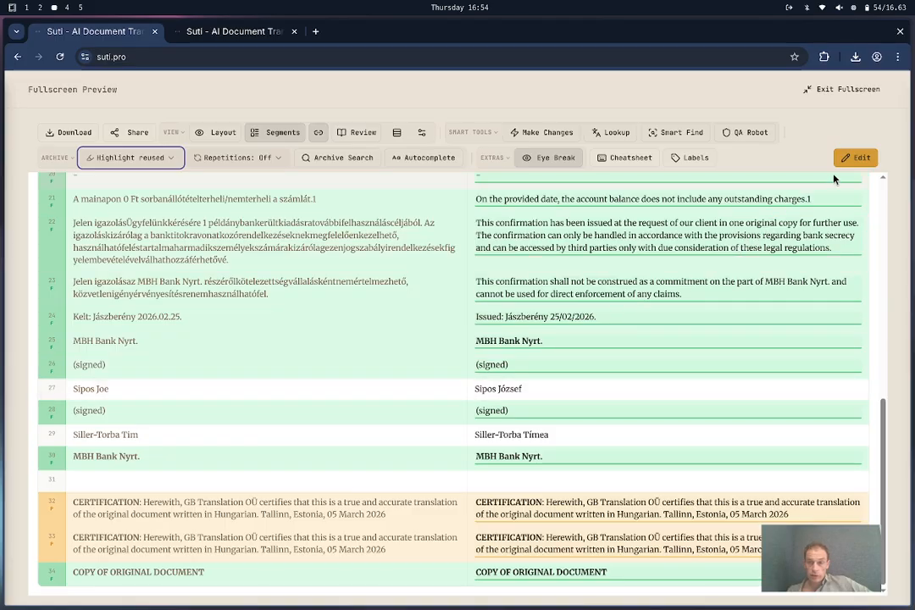
- Replace the translated names of both signatories in segments 27 and 29 with their source text and save the translation
{"action": "left_click", "coordinate": [855, 159]}
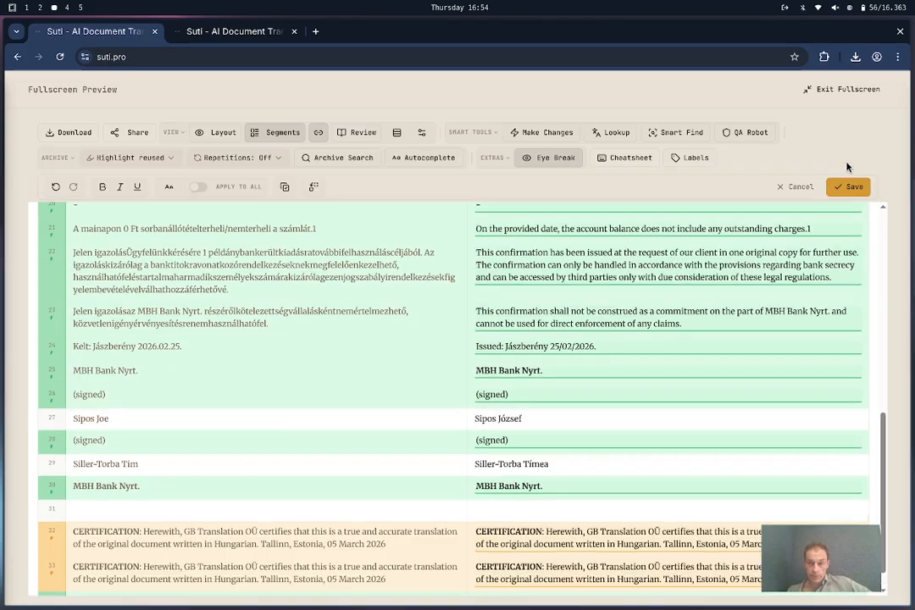
{"action": "left_click", "coordinate": [565, 417]}
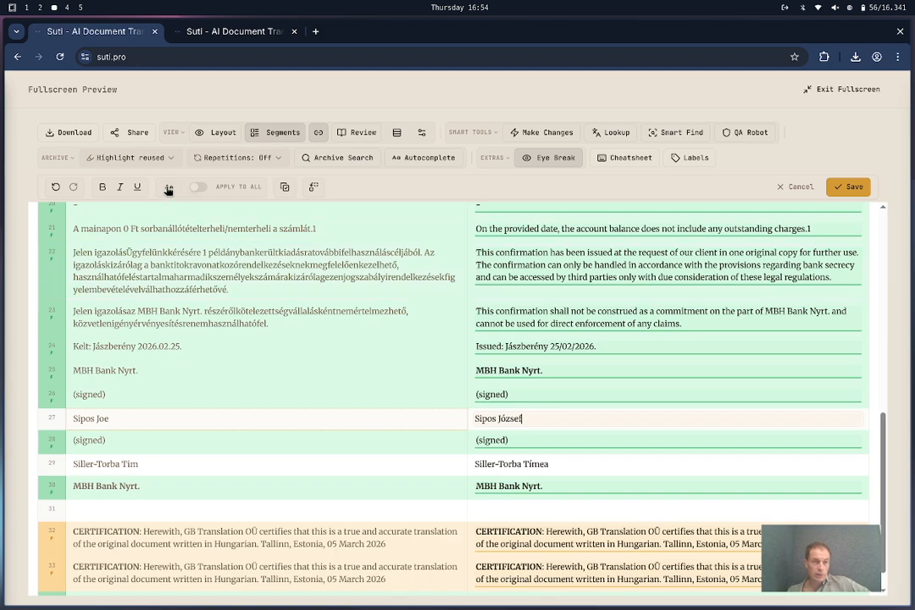
{"action": "left_click", "coordinate": [286, 185]}
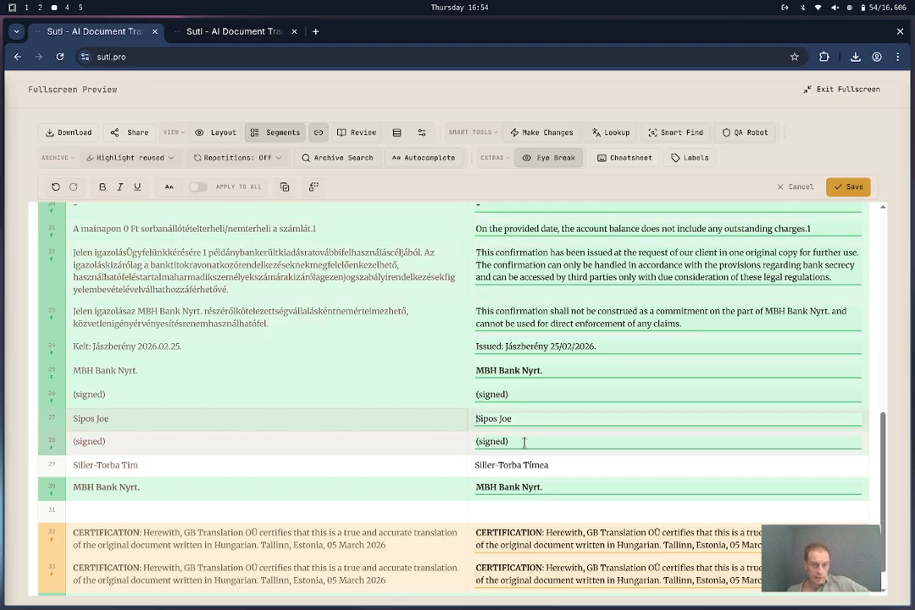
{"action": "left_click", "coordinate": [511, 463]}
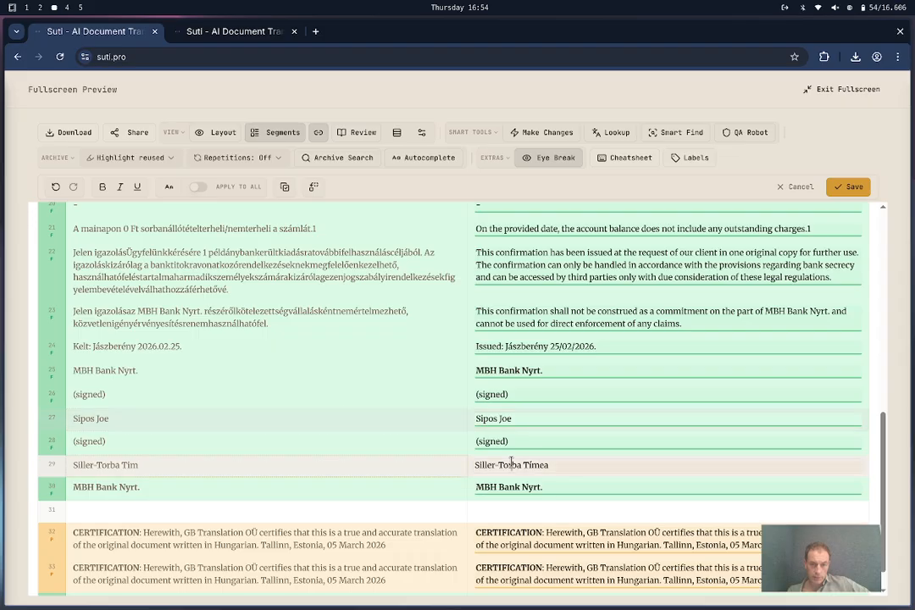
{"action": "left_click", "coordinate": [285, 187]}
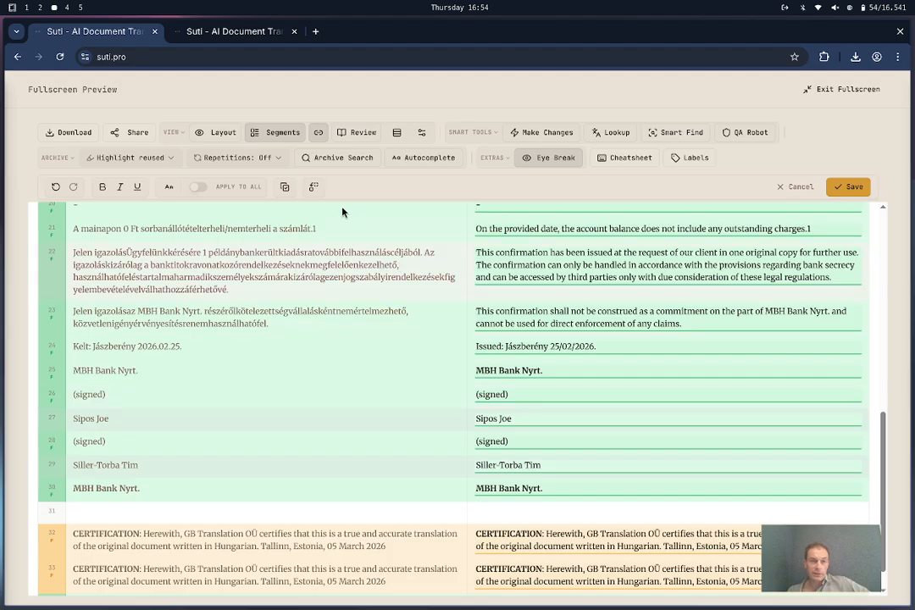
{"action": "left_click", "coordinate": [844, 188]}
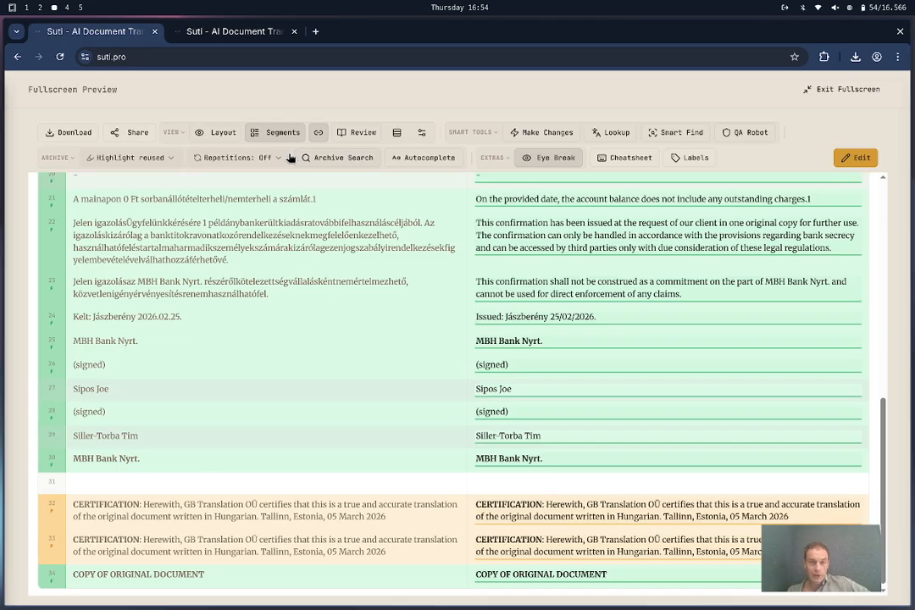
- Check the letter in the Layout view, return to Segments and set the repetition handling to Ask on edit
{"action": "left_click", "coordinate": [223, 134]}
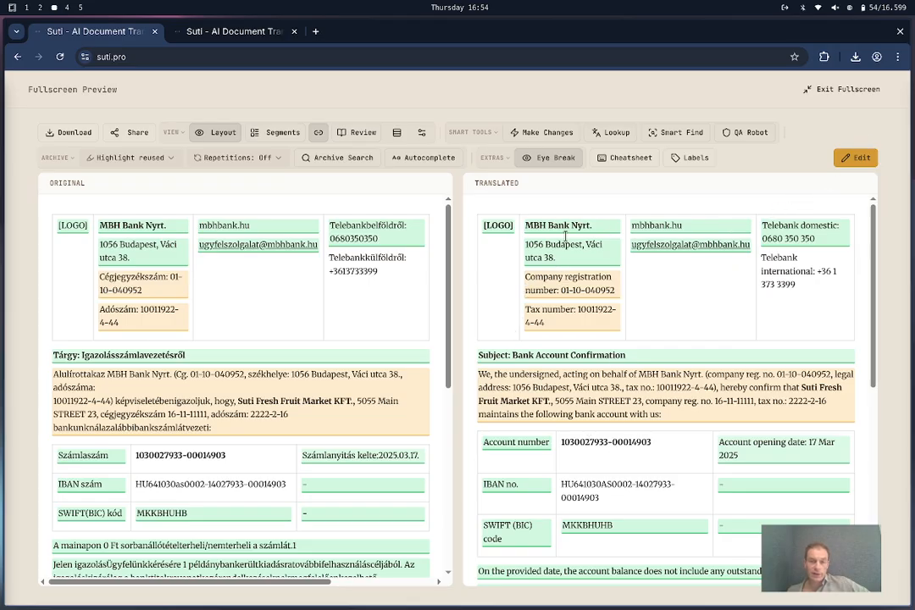
{"action": "left_click", "coordinate": [287, 139]}
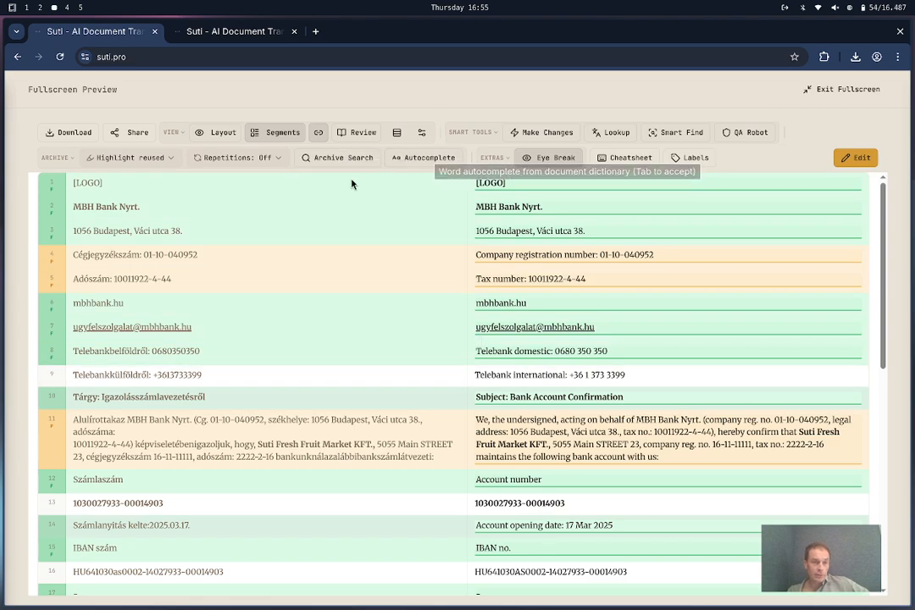
{"action": "left_click", "coordinate": [240, 160]}
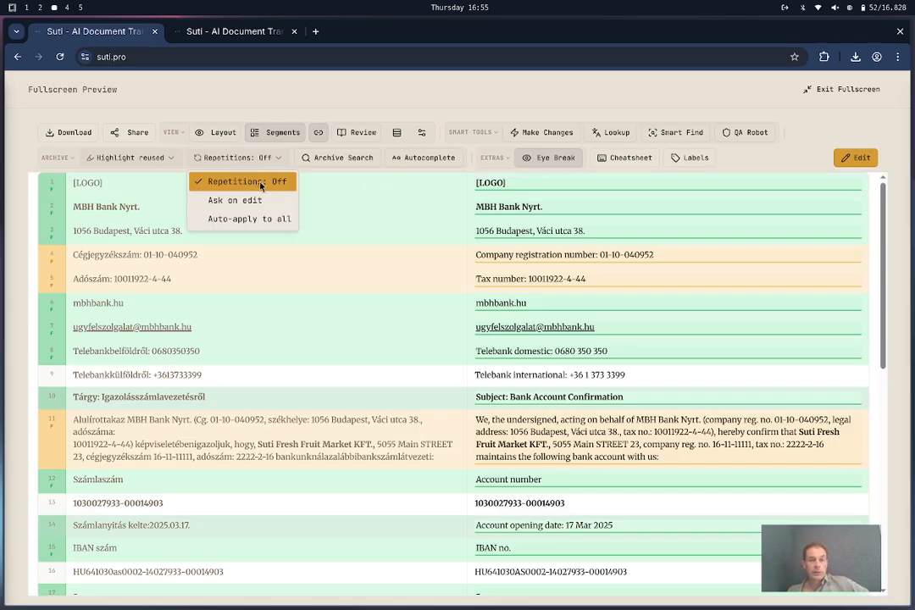
{"action": "left_click", "coordinate": [275, 207]}
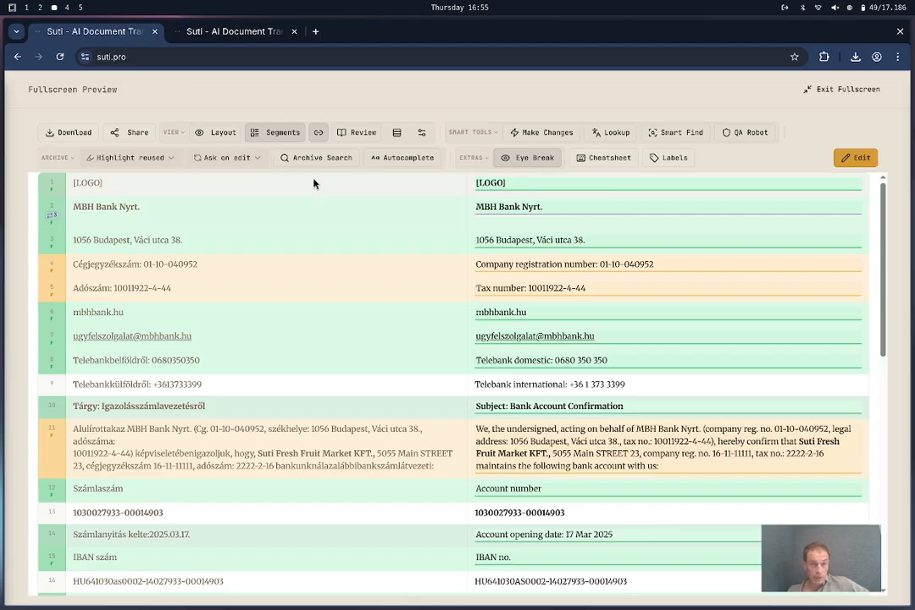
{"action": "left_click", "coordinate": [244, 157]}
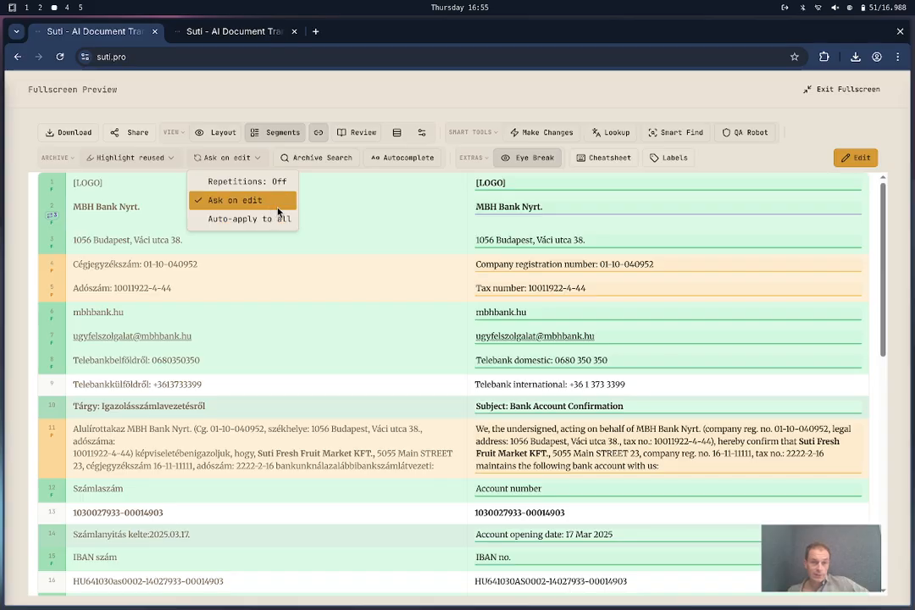
{"action": "key", "text": "Escape"}
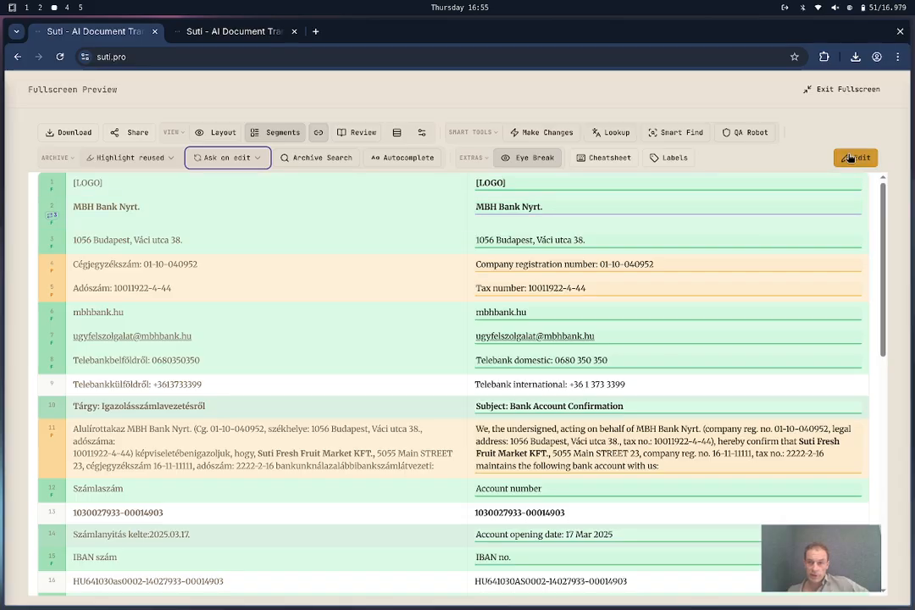
- Reopen the translation for editing and delete the final period of the repeated "MBH Bank Nyrt." translation in segment 2
{"action": "left_click", "coordinate": [854, 157]}
{"action": "left_click", "coordinate": [588, 240]}
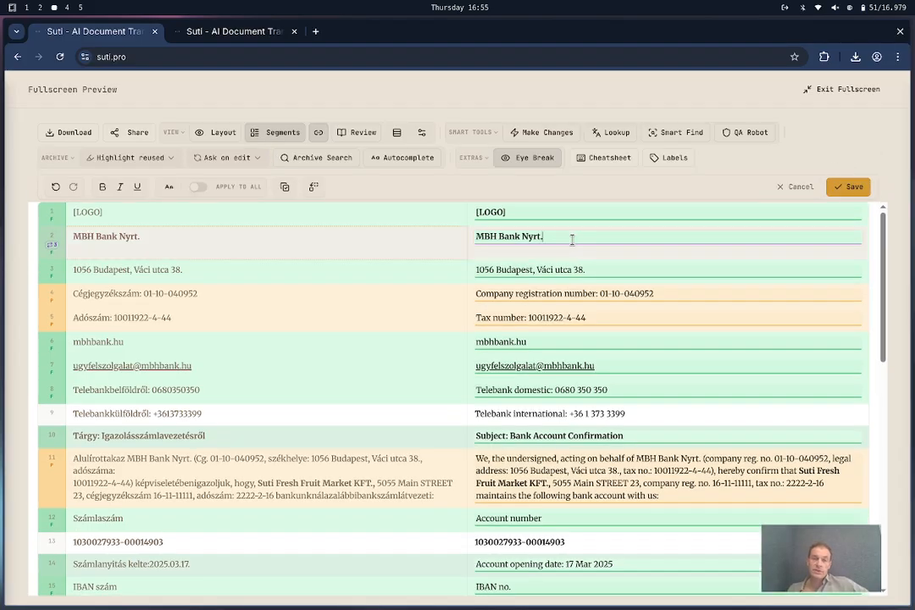
{"action": "key", "text": "BackSpace"}
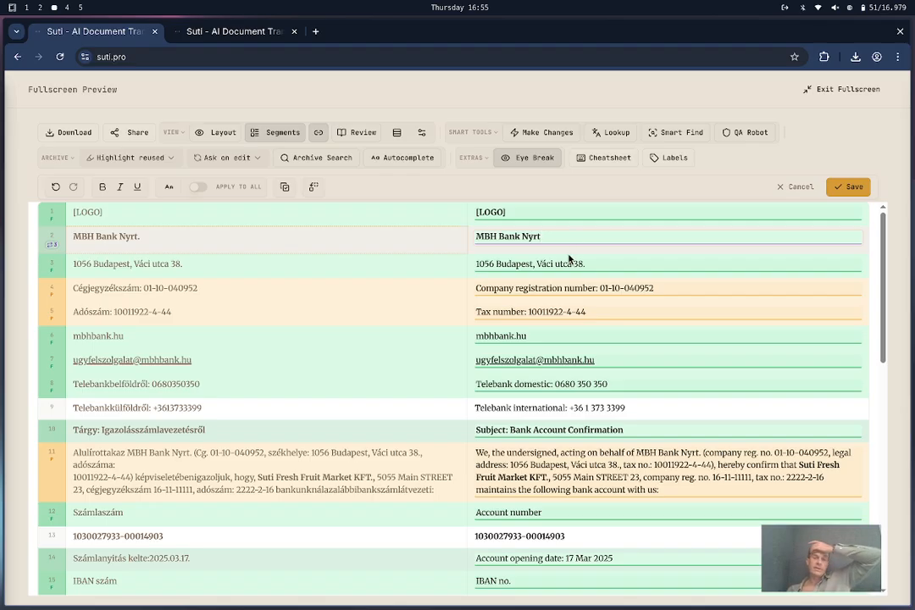
- Propagate the period deletion to all identical segments, restore "MBH Bank Nyrt." in segment 2 and propagate that to all
{"action": "left_click", "coordinate": [560, 269]}
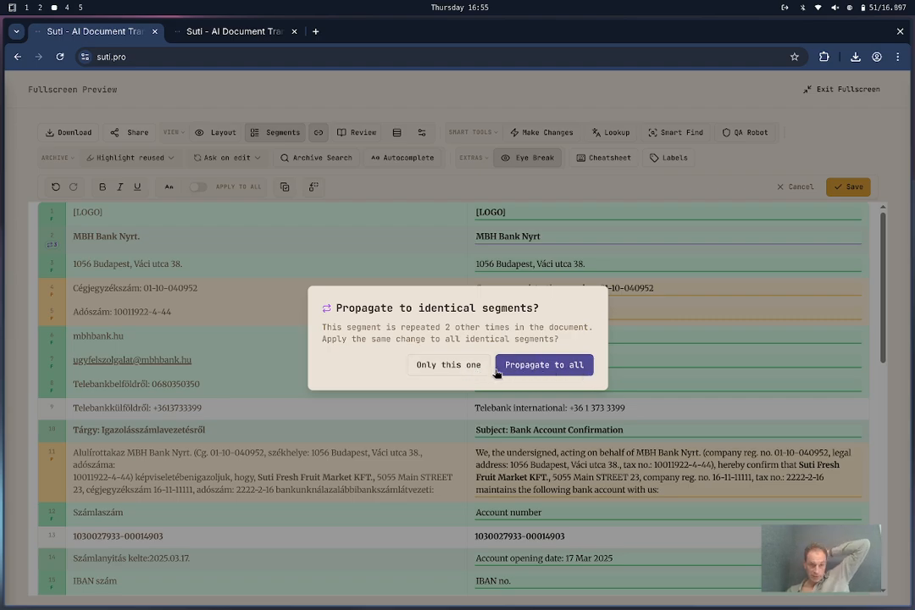
{"action": "left_click", "coordinate": [570, 374]}
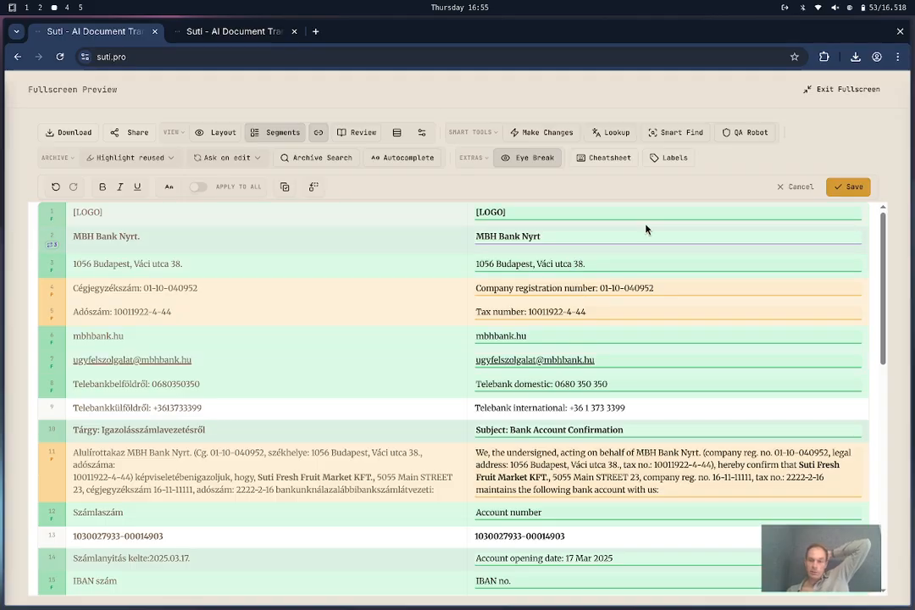
{"action": "left_click", "coordinate": [578, 237]}
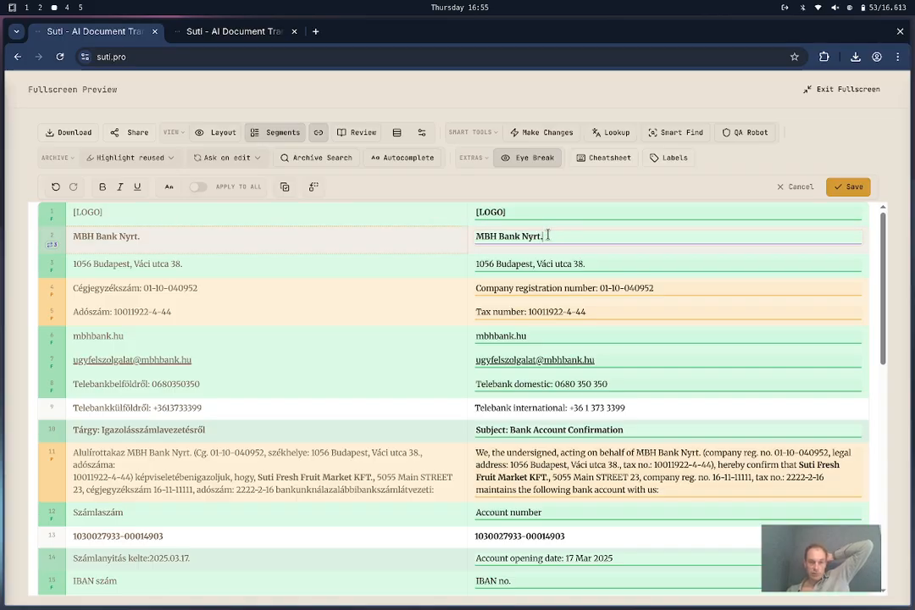
{"action": "left_click", "coordinate": [226, 161]}
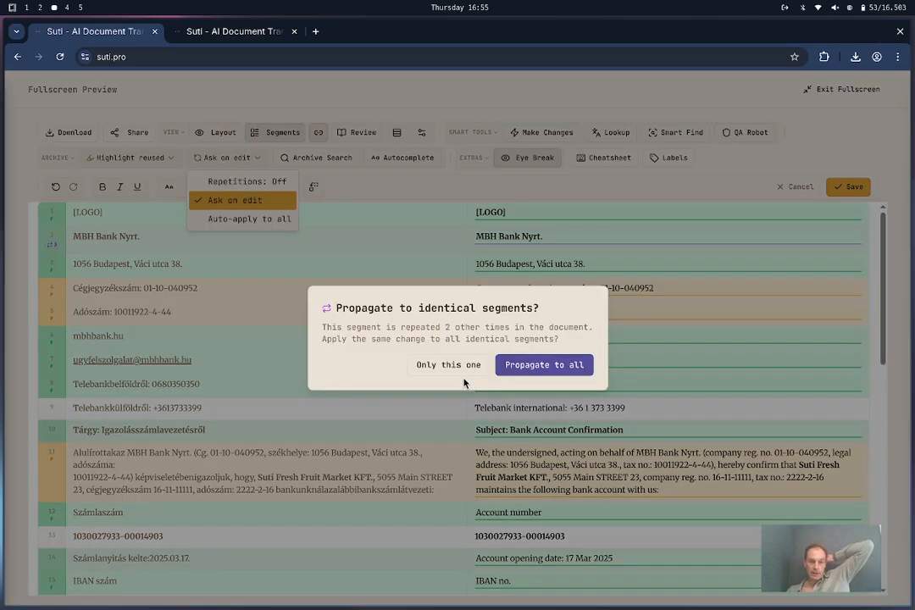
{"action": "left_click", "coordinate": [545, 365]}
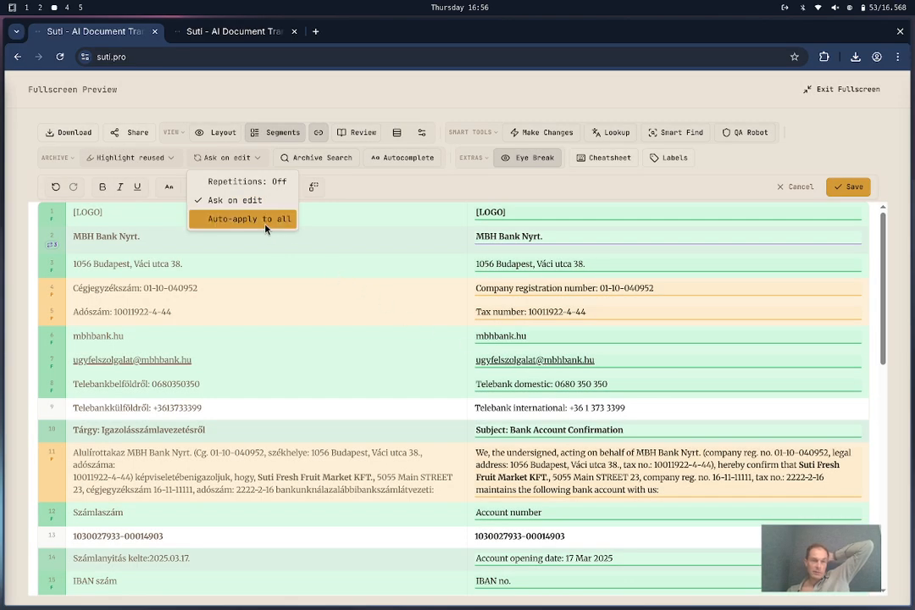
- Set the repetition handling to Auto-apply to all and look over the repeated segments
{"action": "left_click", "coordinate": [250, 219]}
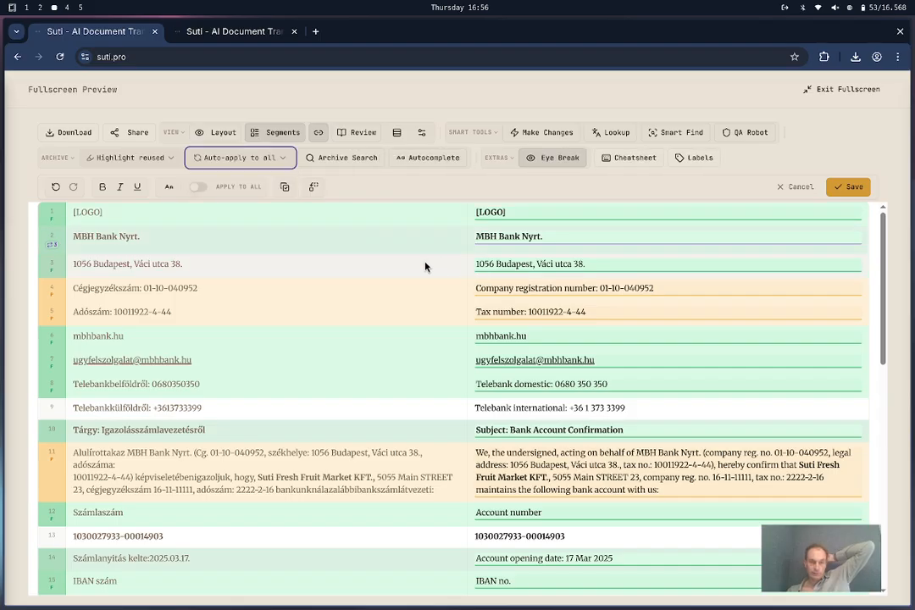
{"action": "scroll", "coordinate": [584, 357], "scroll_direction": "down", "scroll_amount": 5}
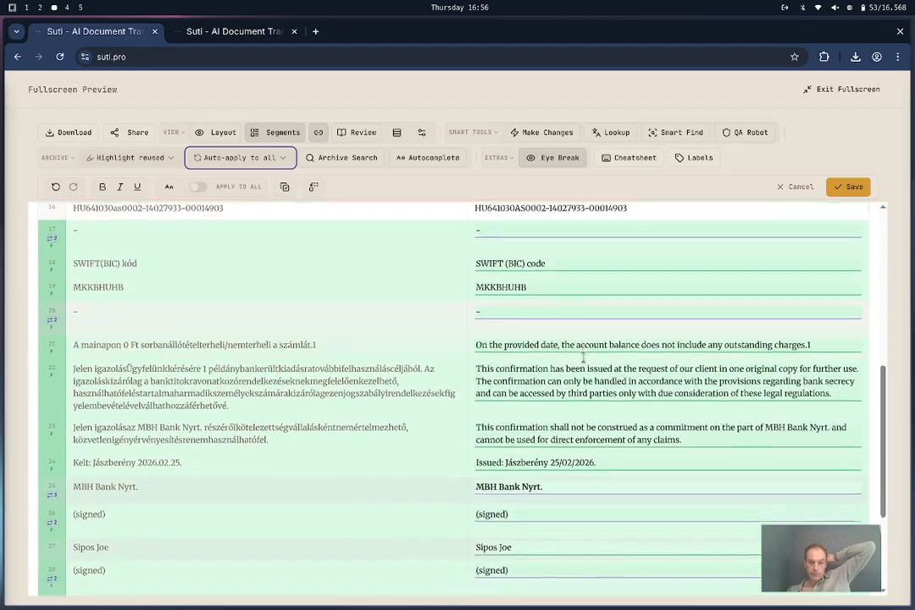
{"action": "scroll", "coordinate": [583, 357], "scroll_direction": "up", "scroll_amount": 3}
{"action": "scroll", "coordinate": [583, 356], "scroll_direction": "up", "scroll_amount": 5}
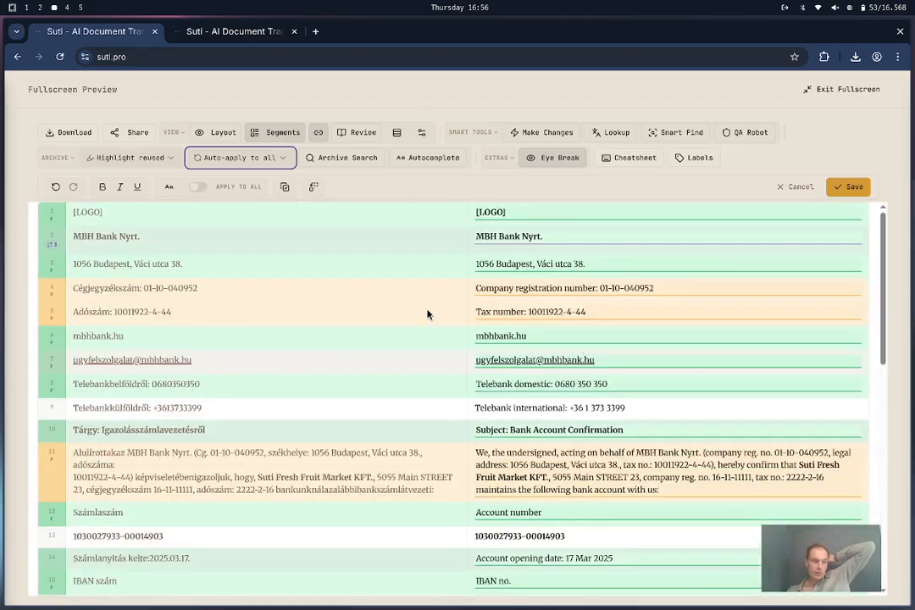
- Set the reused-text display to Don't highlight and look through the segments
{"action": "left_click", "coordinate": [168, 161]}
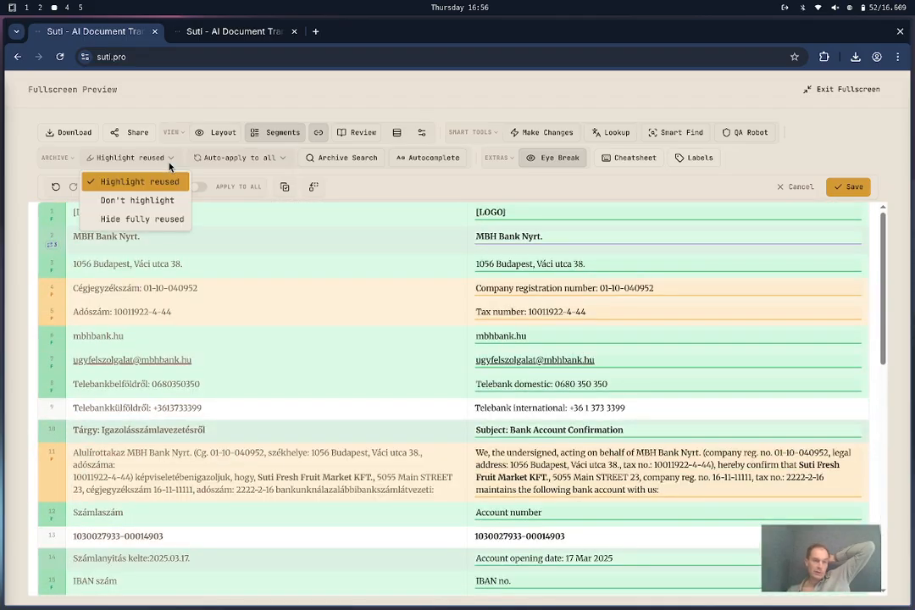
{"action": "left_click", "coordinate": [156, 205]}
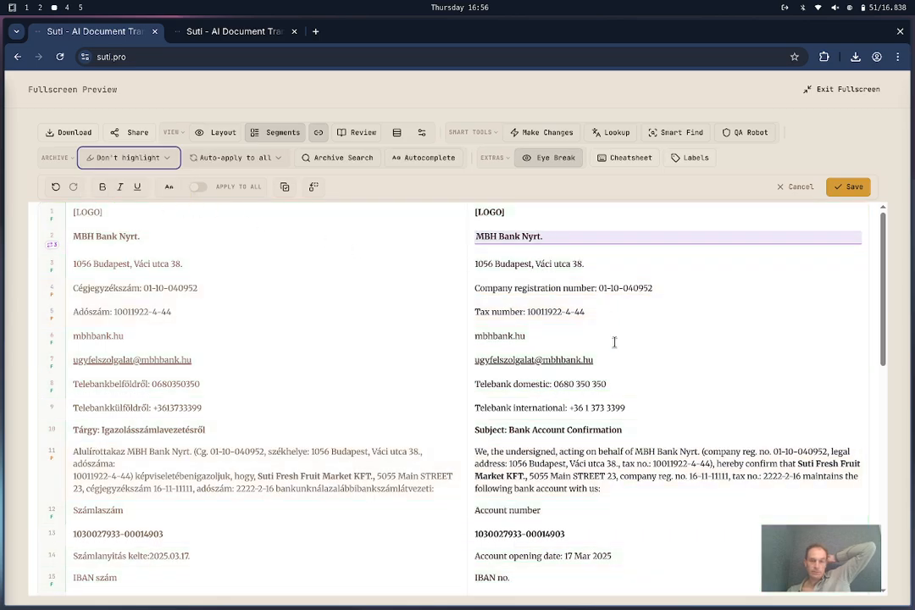
{"action": "scroll", "coordinate": [615, 343], "scroll_direction": "down", "scroll_amount": 7}
{"action": "scroll", "coordinate": [615, 346], "scroll_direction": "up", "scroll_amount": 6}
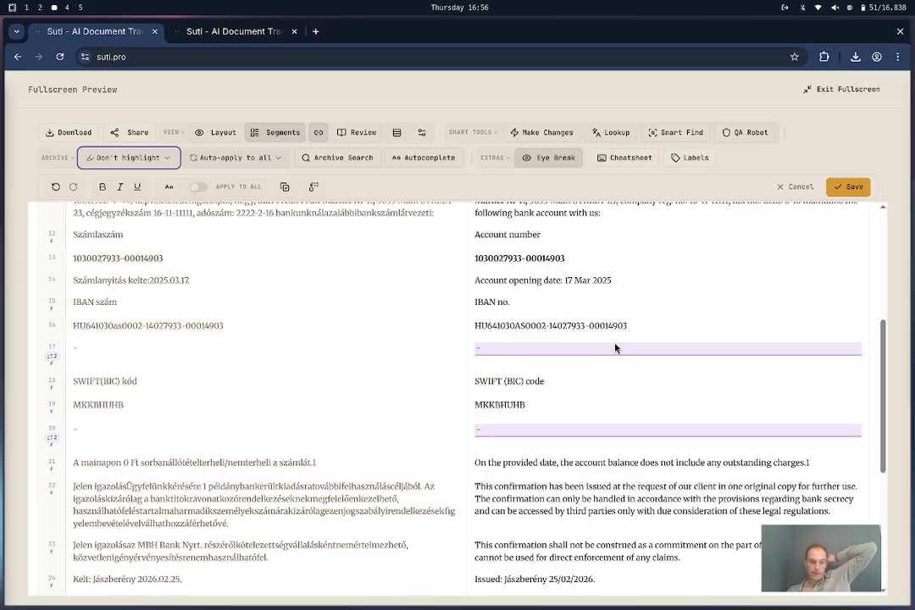
- Append 1 to the repeated "-" translation in segment 17 so it applies to its repetition, and delete the 1 again
{"action": "left_click", "coordinate": [485, 348]}
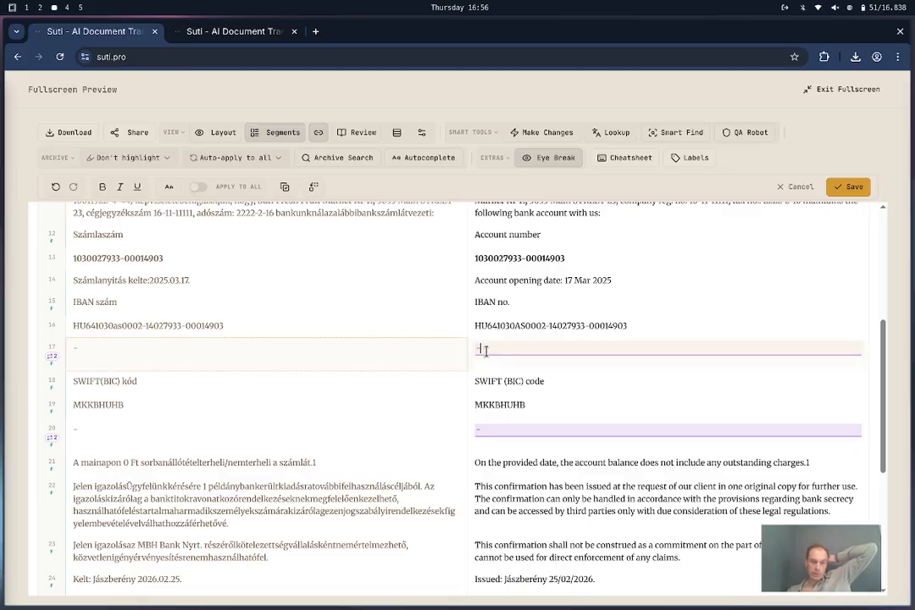
{"action": "left_click", "coordinate": [495, 430]}
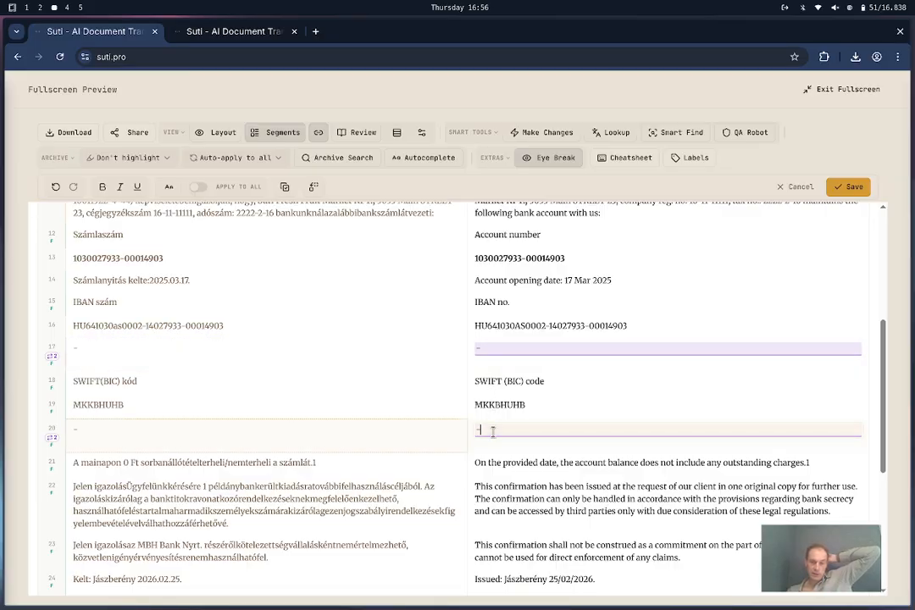
{"action": "left_click", "coordinate": [487, 345]}
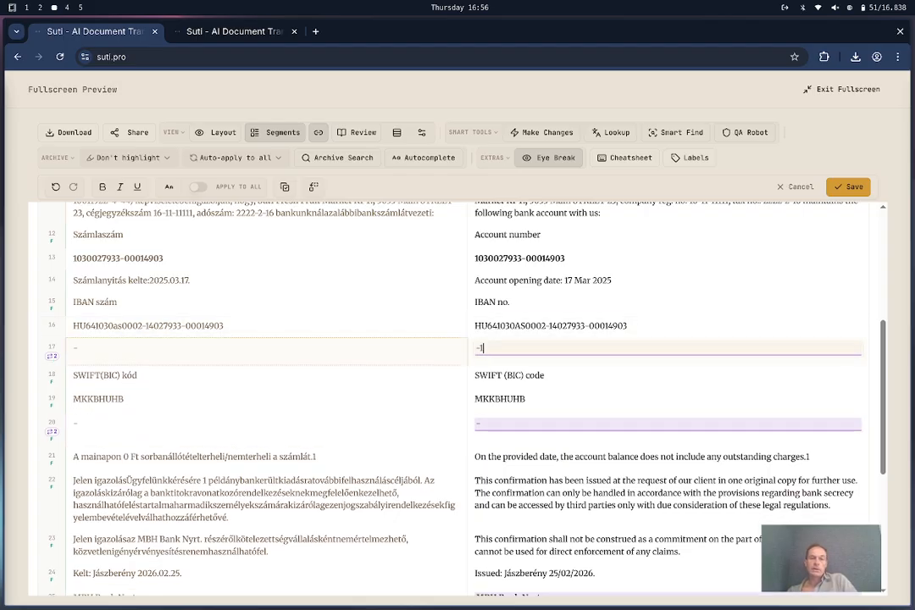
{"action": "type", "text": "1"}
{"action": "left_click", "coordinate": [497, 373]}
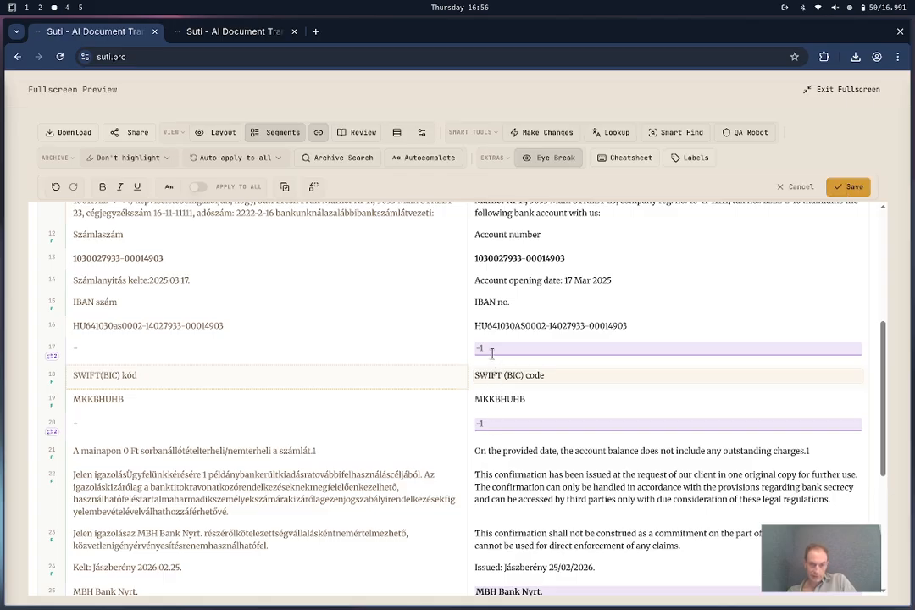
{"action": "left_click", "coordinate": [492, 347]}
{"action": "key", "text": "BackSpace"}
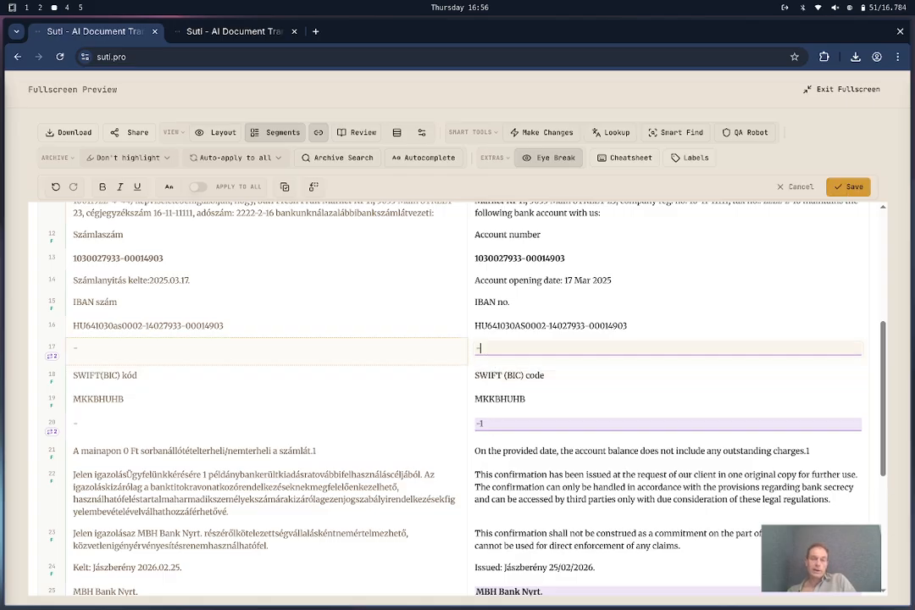
{"action": "key", "text": "ctrl+s"}
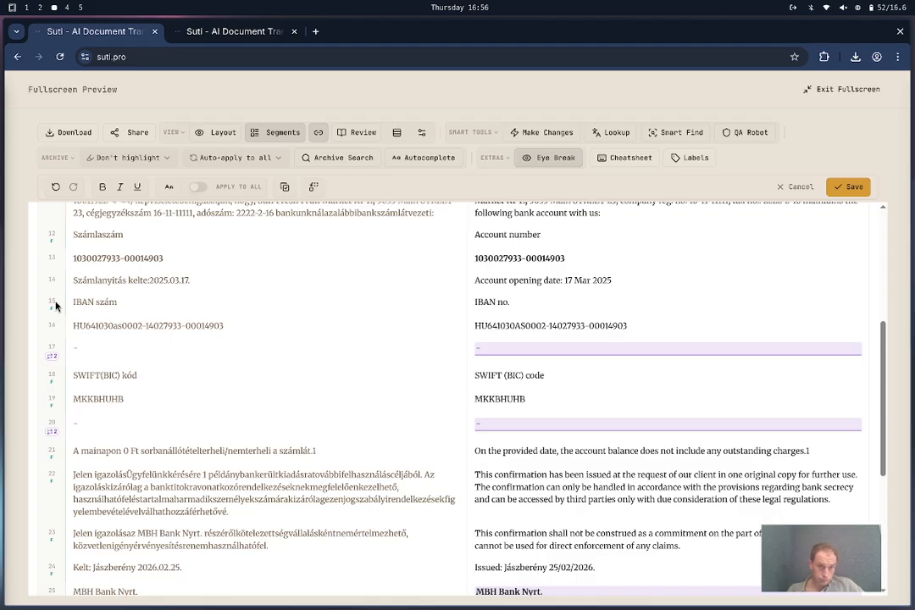
- Switch the reused-text display back to Highlight reused and review the repetition and reuse markers throughout the letter
{"action": "left_click", "coordinate": [156, 161]}
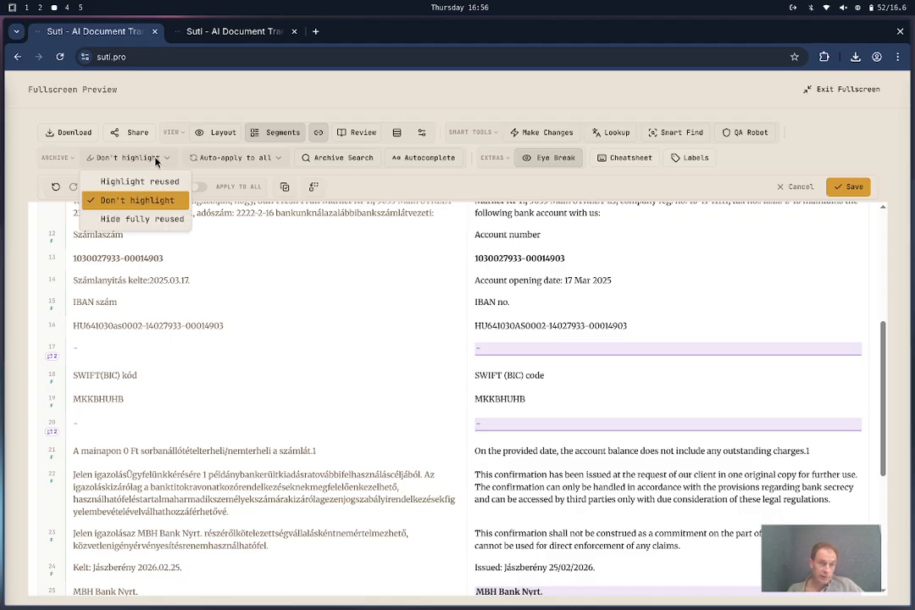
{"action": "left_click", "coordinate": [148, 182]}
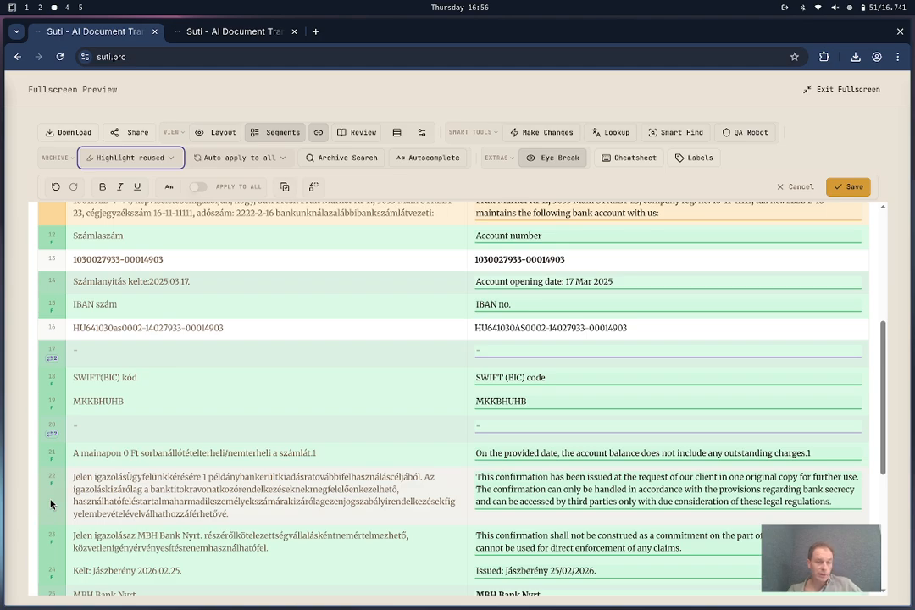
{"action": "scroll", "coordinate": [50, 504], "scroll_direction": "down", "scroll_amount": 5}
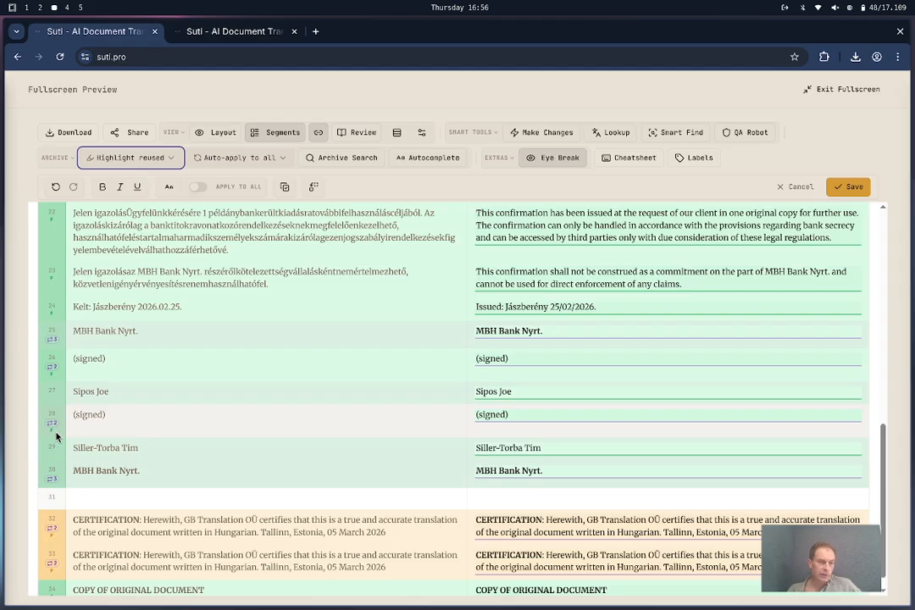
{"action": "scroll", "coordinate": [52, 437], "scroll_direction": "up", "scroll_amount": 7}
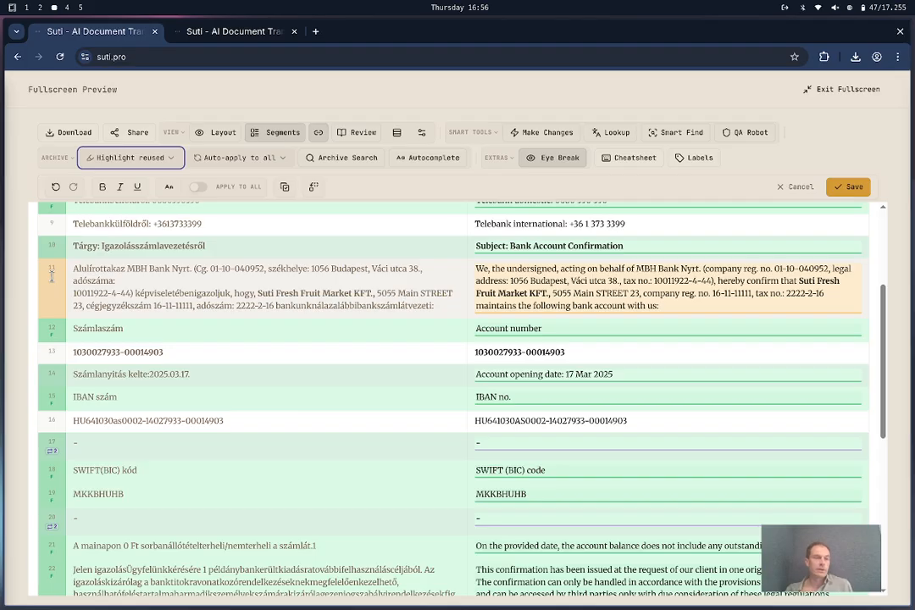
{"action": "scroll", "coordinate": [51, 276], "scroll_direction": "up", "scroll_amount": 4}
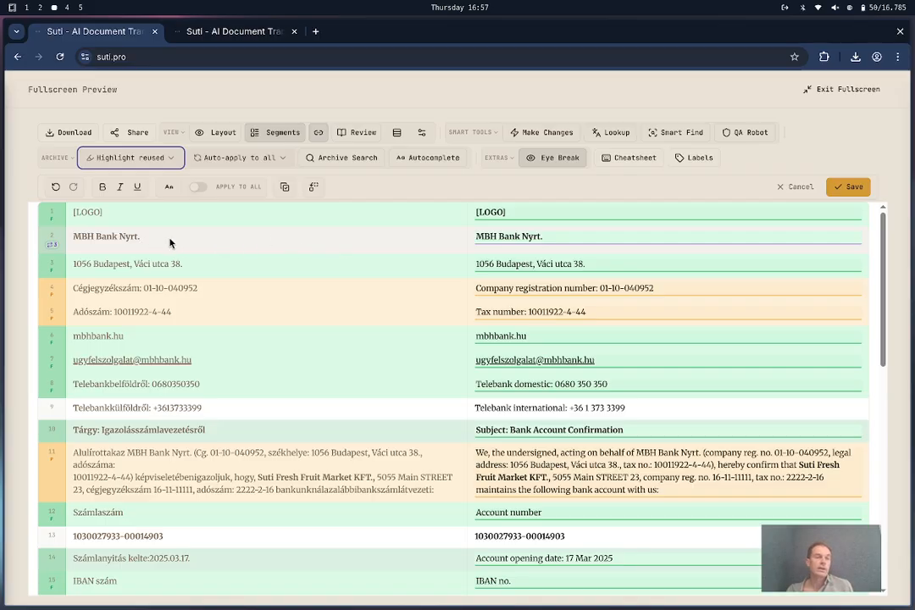
{"action": "scroll", "coordinate": [328, 365], "scroll_direction": "down", "scroll_amount": 10}
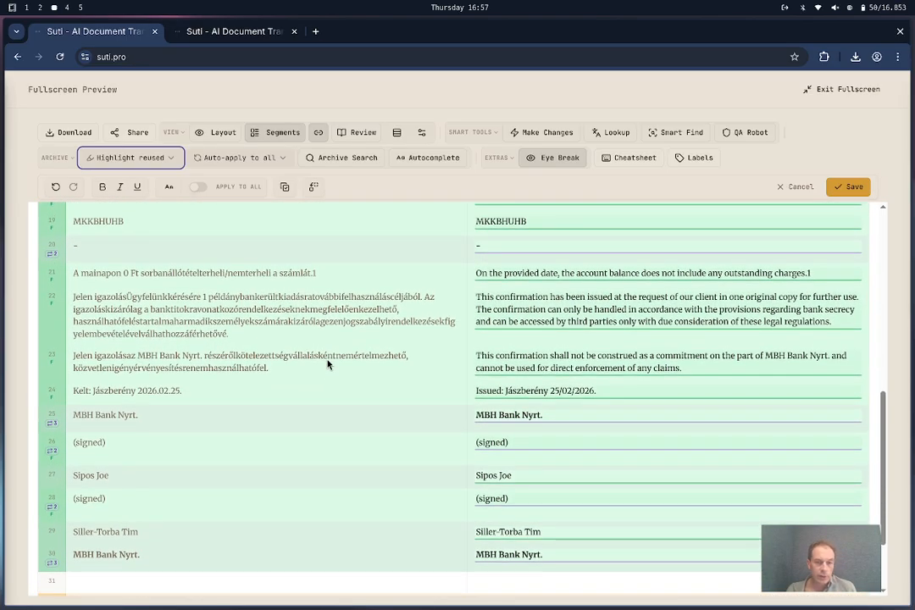
{"action": "scroll", "coordinate": [328, 364], "scroll_direction": "down", "scroll_amount": 3}
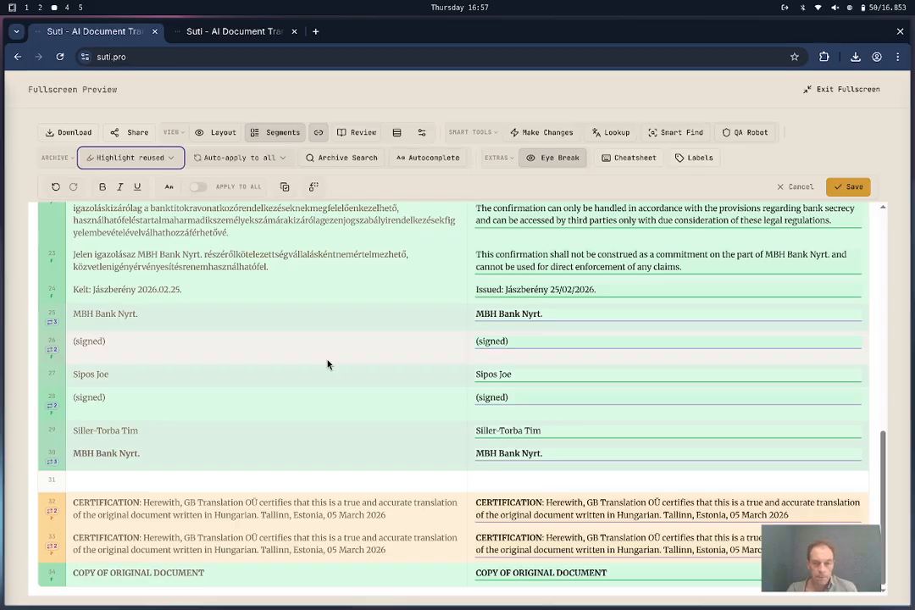
{"action": "scroll", "coordinate": [328, 365], "scroll_direction": "up", "scroll_amount": 15}
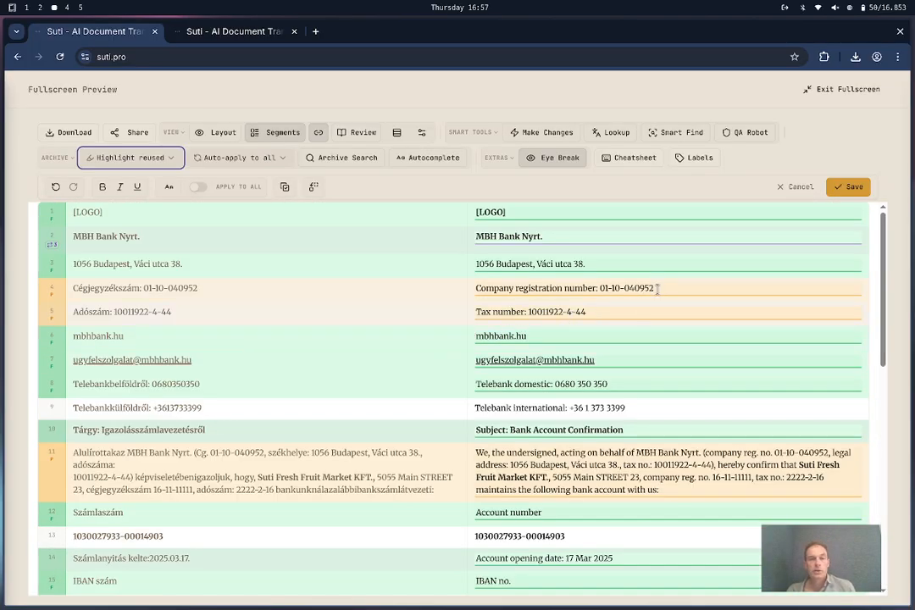
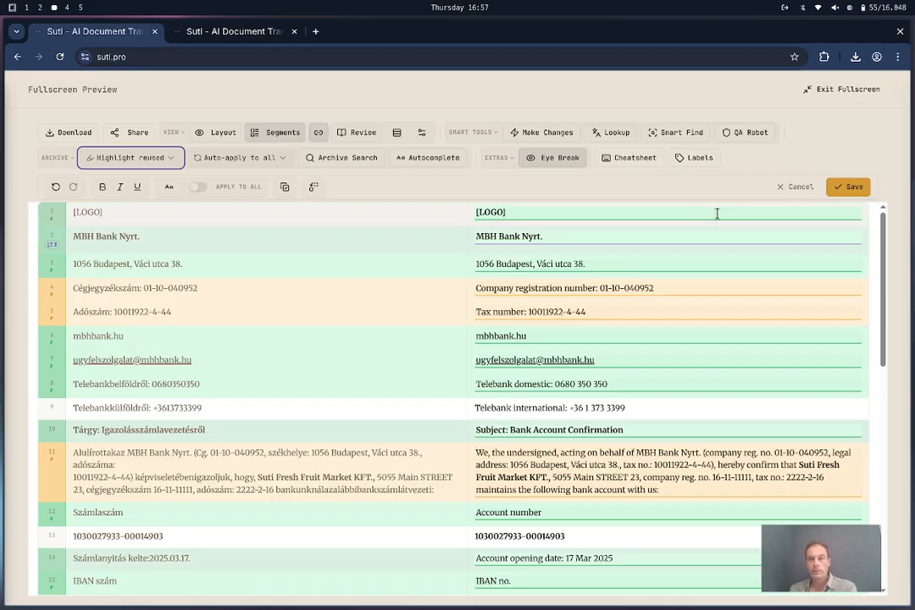
- Cancel editing and apply the Make Changes instruction "Change the word Bank to Purse" to the translation
{"action": "left_click", "coordinate": [780, 192]}
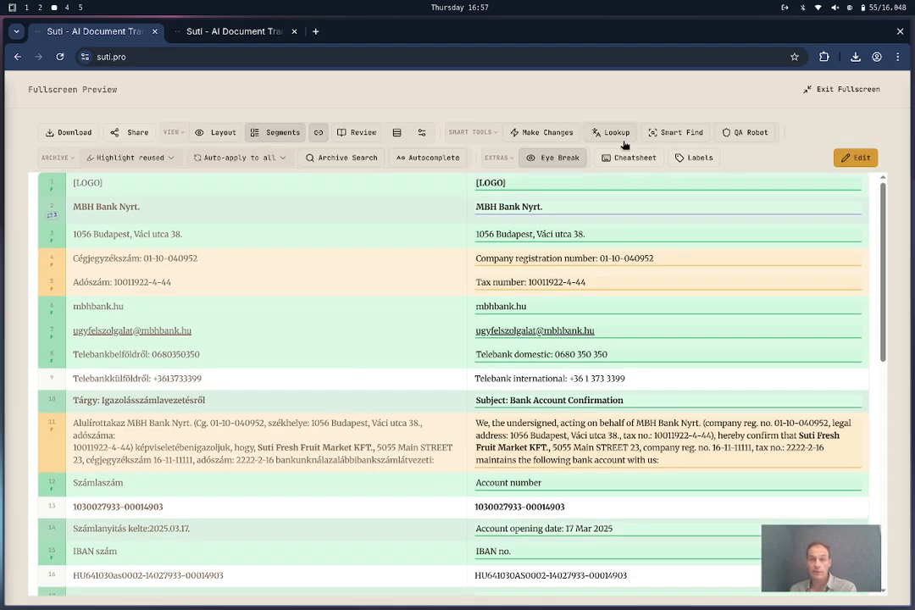
{"action": "left_click", "coordinate": [548, 136]}
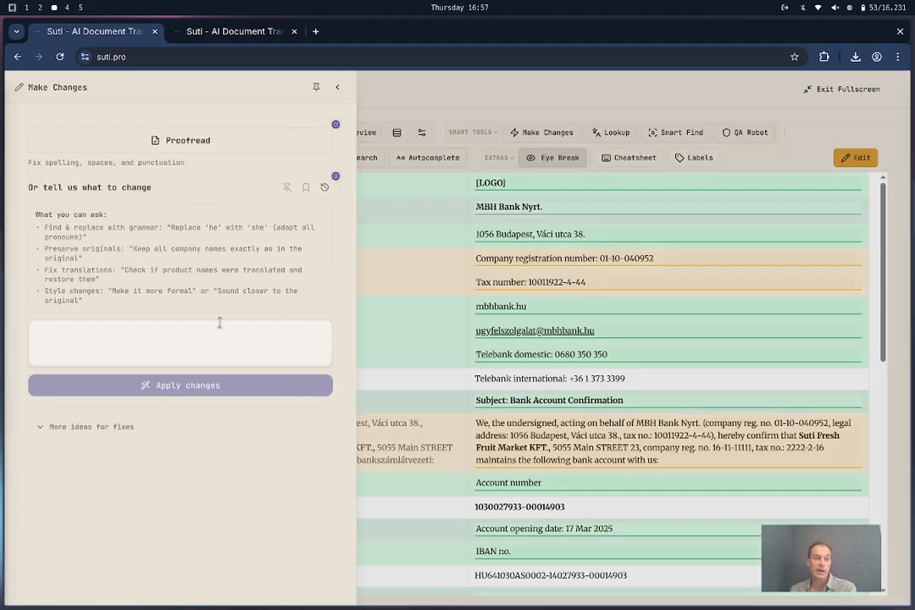
{"action": "left_click", "coordinate": [195, 323]}
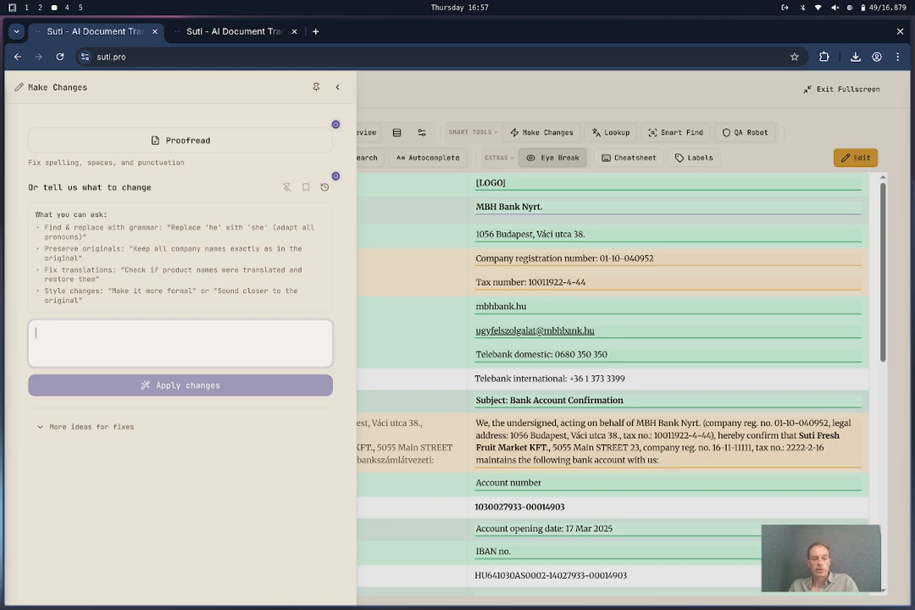
{"action": "type", "text": "Change the wor"}
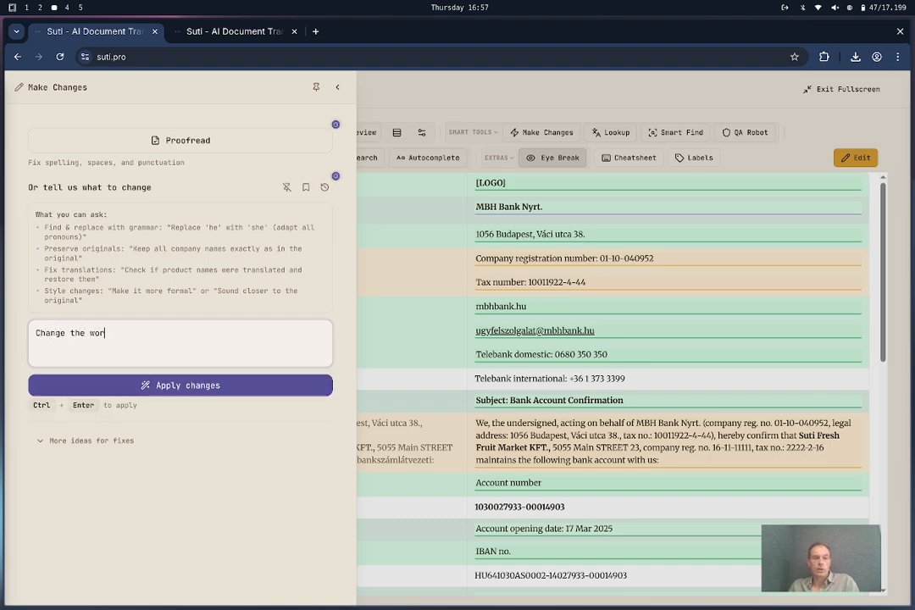
{"action": "type", "text": "d Bank to "}
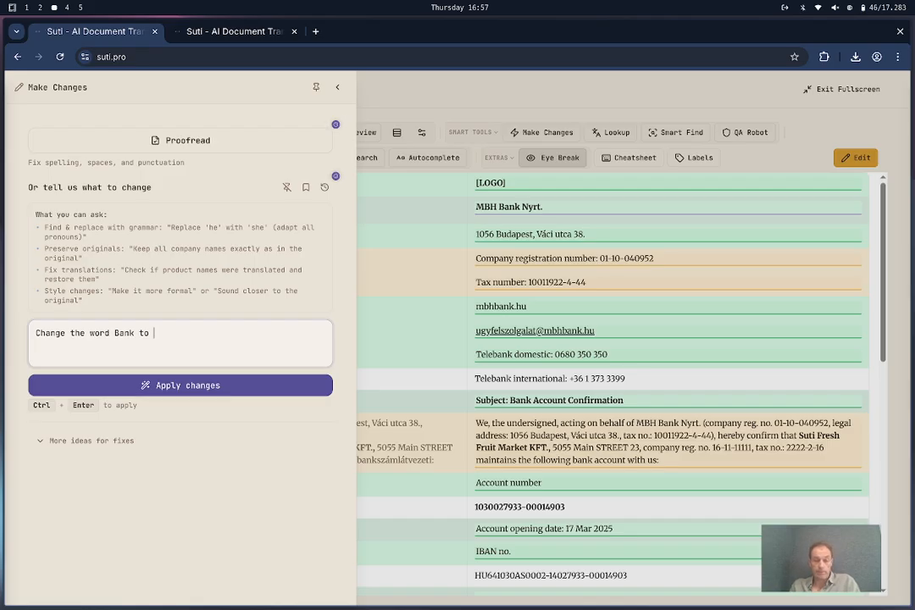
{"action": "type", "text": "Purse"}
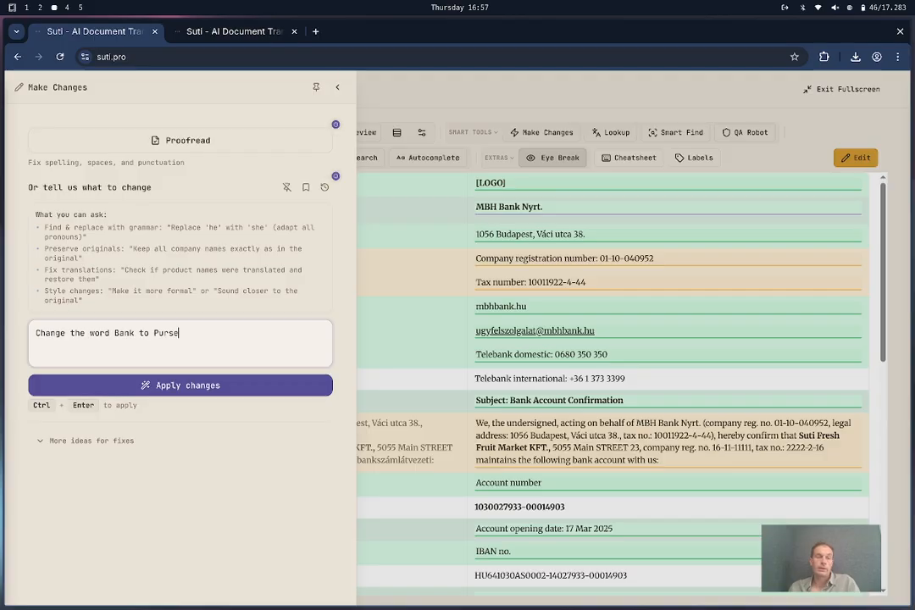
{"action": "left_click", "coordinate": [126, 388]}
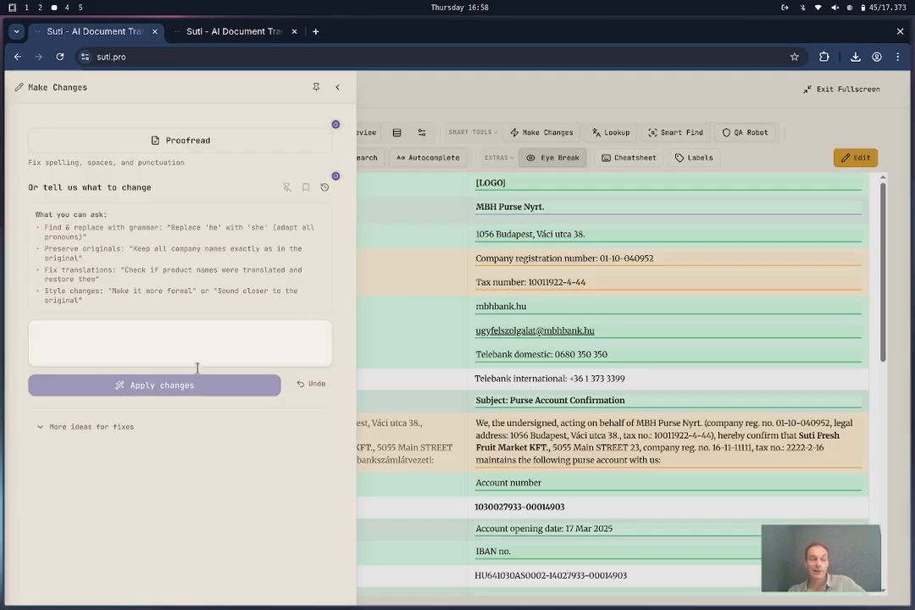
{"action": "left_click", "coordinate": [169, 337]}
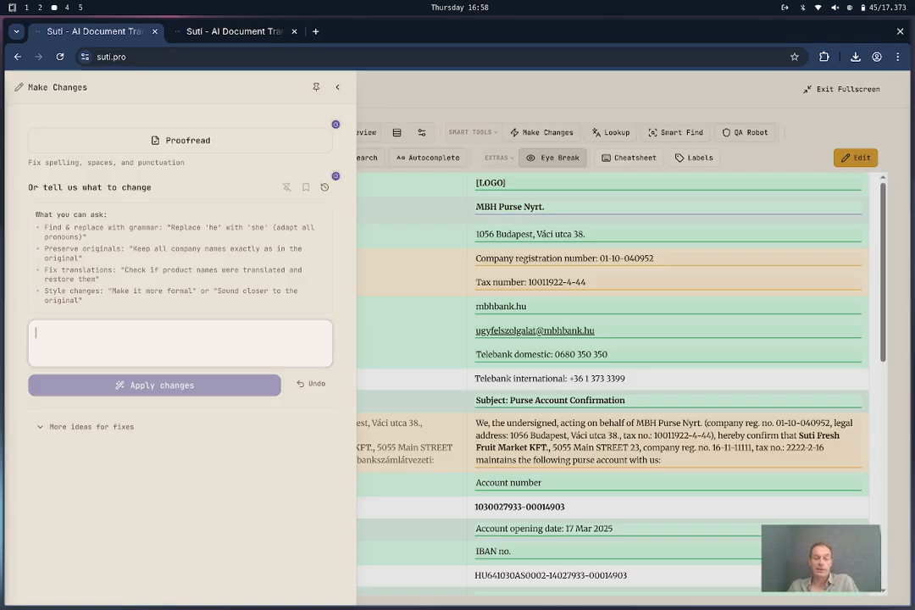
{"action": "type", "text": "Change the wo"}
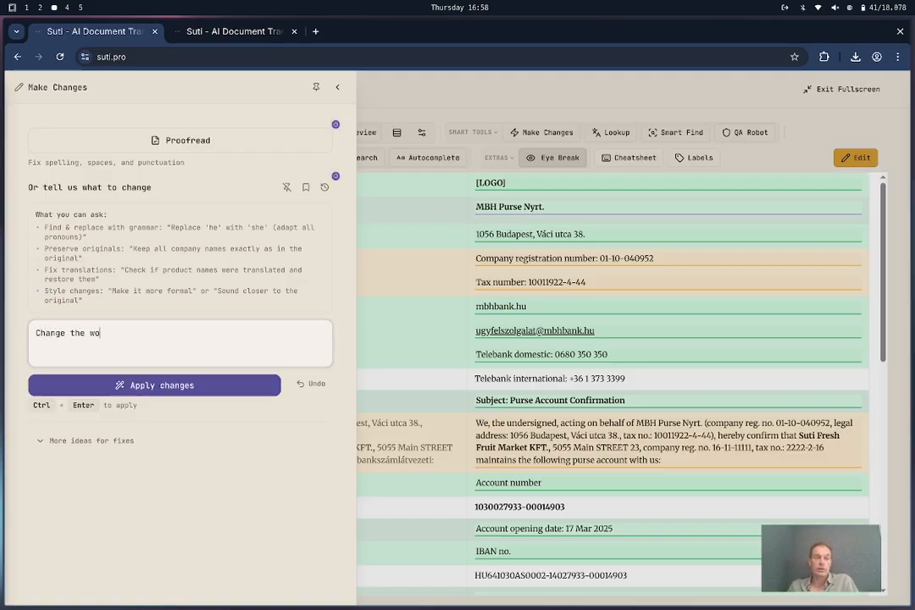
{"action": "type", "text": "rdf"}
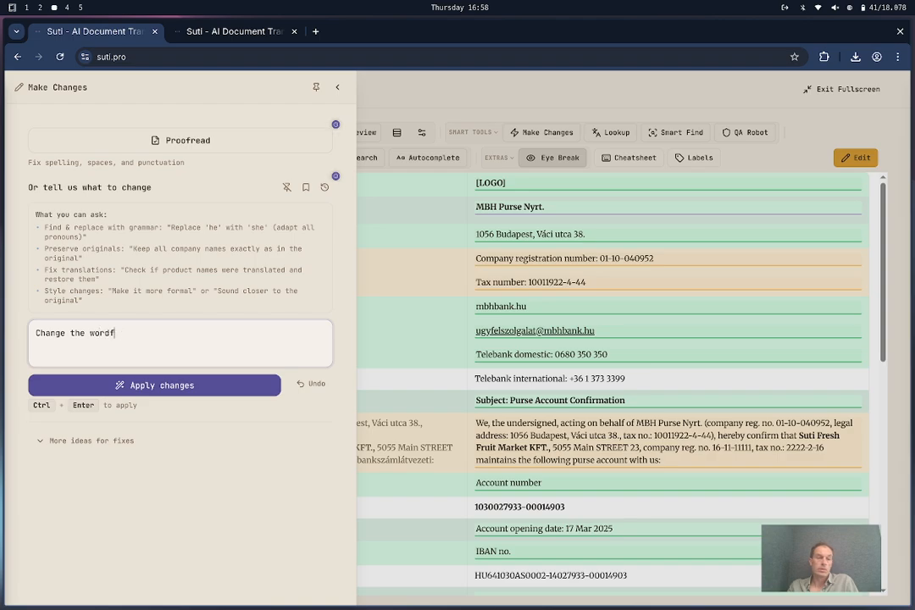
{"action": "key", "text": "BackSpace"}
{"action": "key", "text": "BackSpace"}
{"action": "type", "text": "d"}
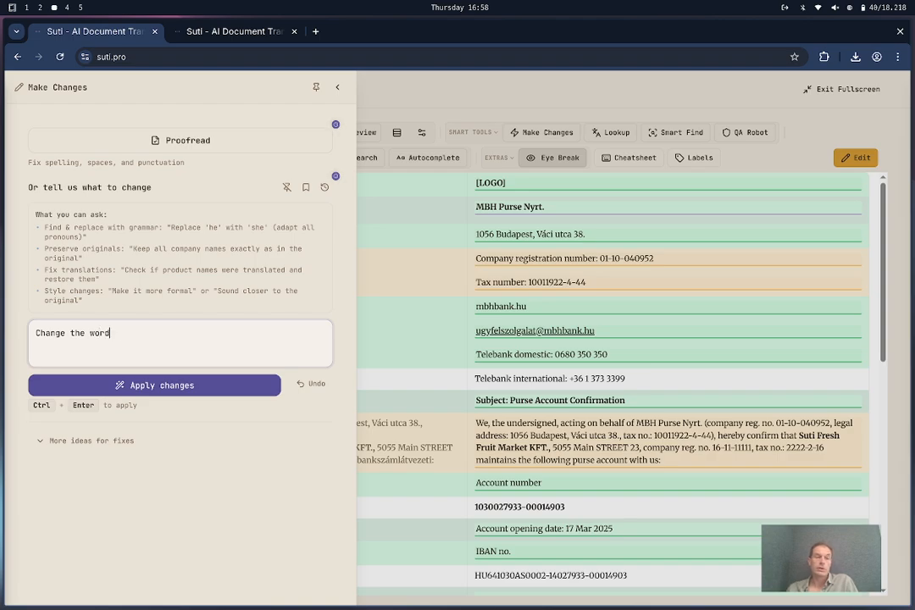
{"action": "left_click", "coordinate": [378, 324]}
- Replace every "Purse" with "Bank" in the translation, save the edit and check the segments
{"action": "left_click", "coordinate": [862, 158]}
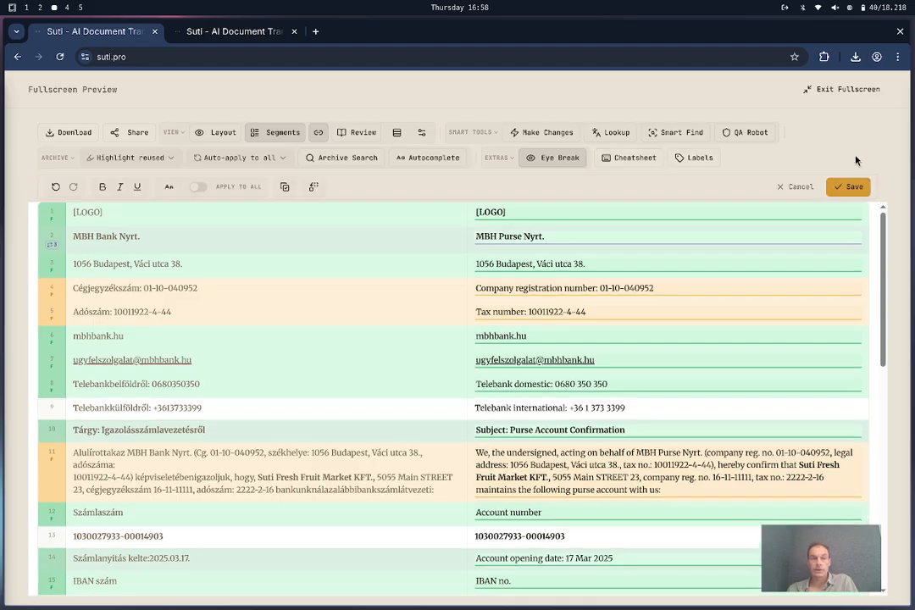
{"action": "left_click", "coordinate": [313, 187]}
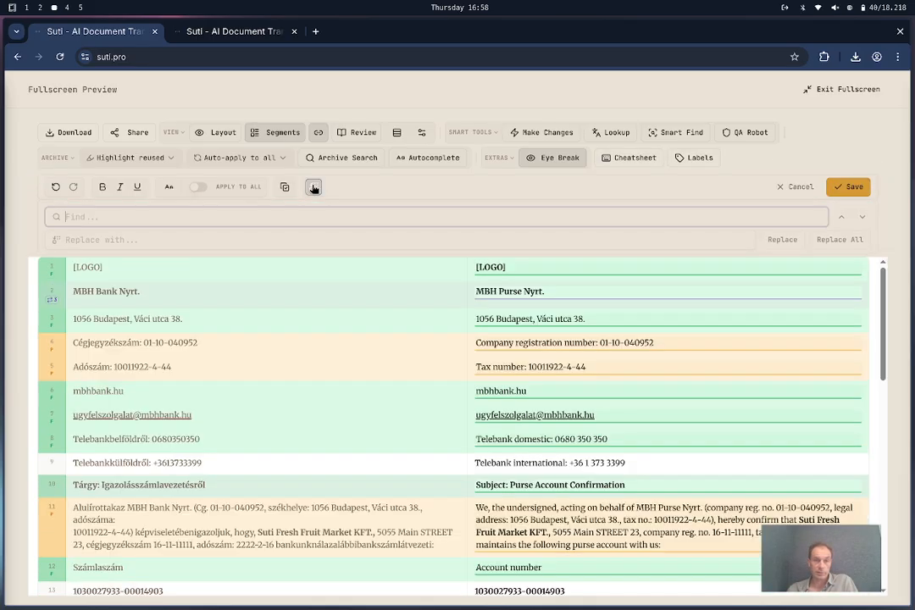
{"action": "type", "text": "Purse"}
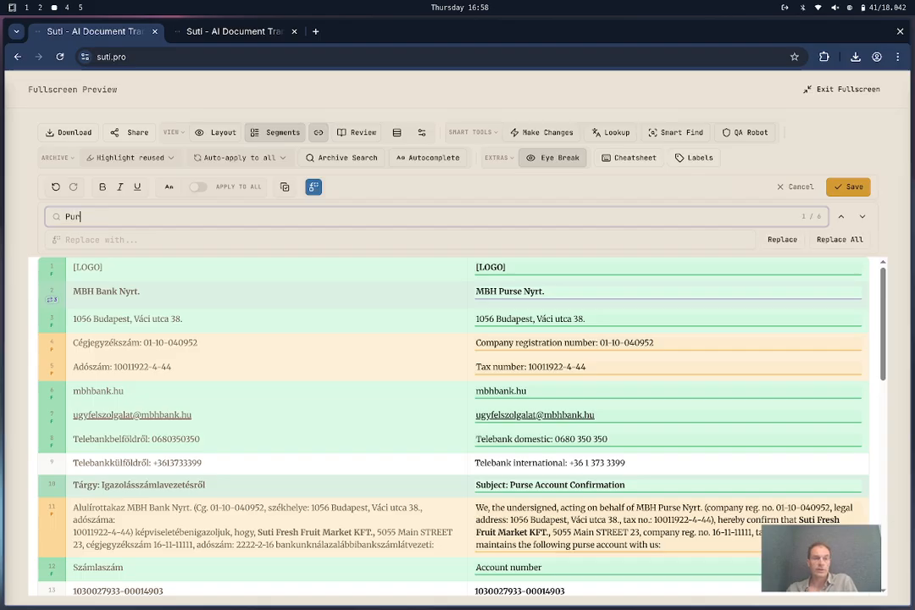
{"action": "key", "text": "Tab"}
{"action": "key", "text": "Tab"}
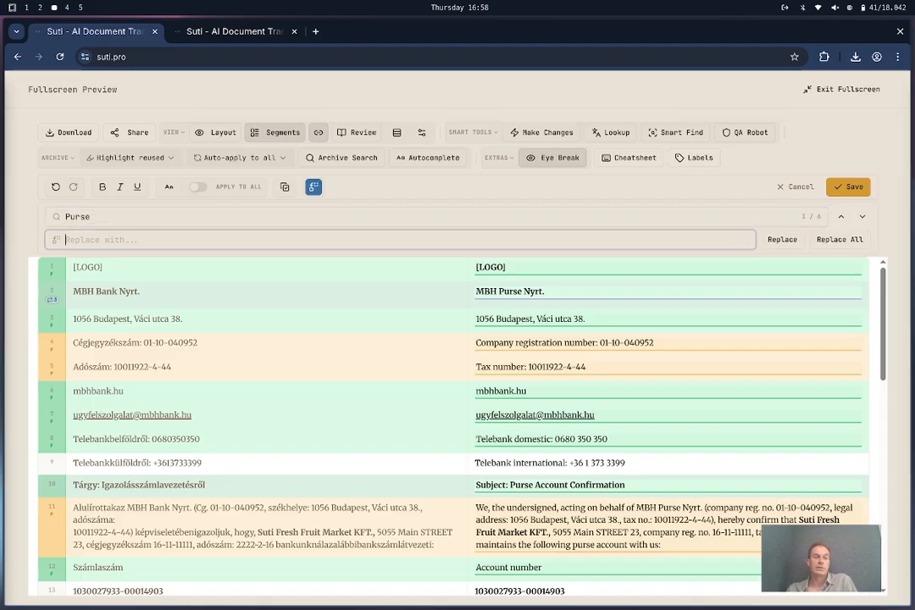
{"action": "type", "text": "Bank"}
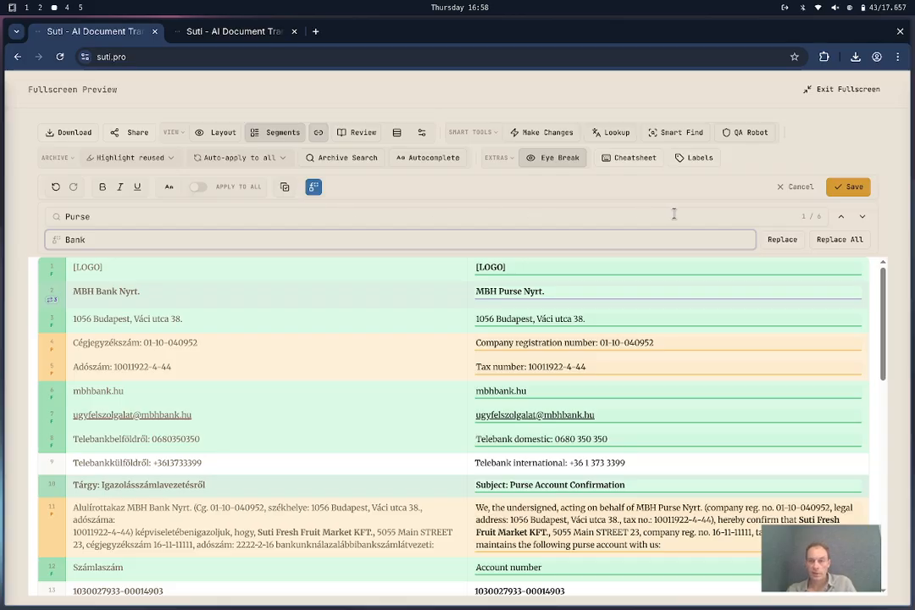
{"action": "left_click", "coordinate": [852, 240]}
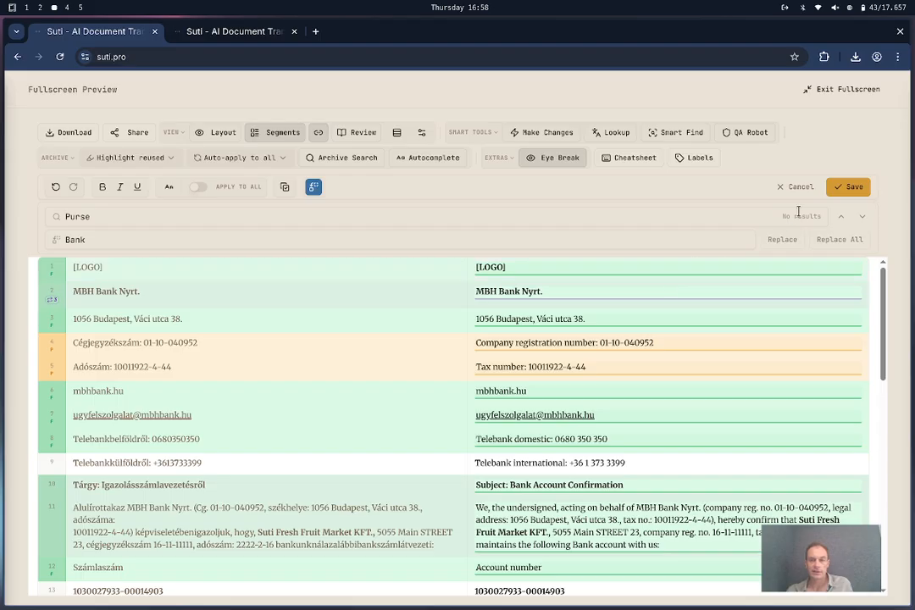
{"action": "left_click", "coordinate": [843, 190]}
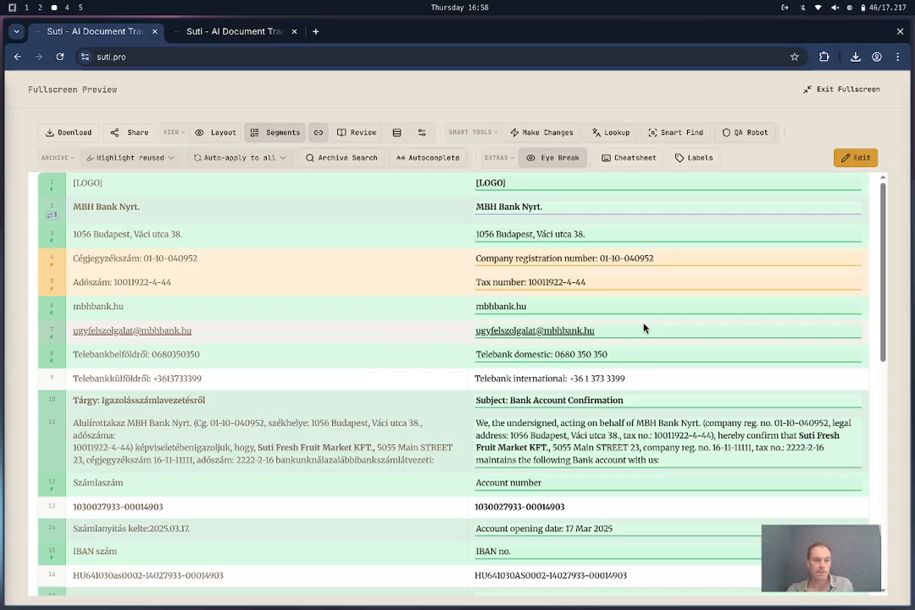
{"action": "scroll", "coordinate": [644, 329], "scroll_direction": "down", "scroll_amount": 10}
{"action": "scroll", "coordinate": [644, 328], "scroll_direction": "up", "scroll_amount": 2}
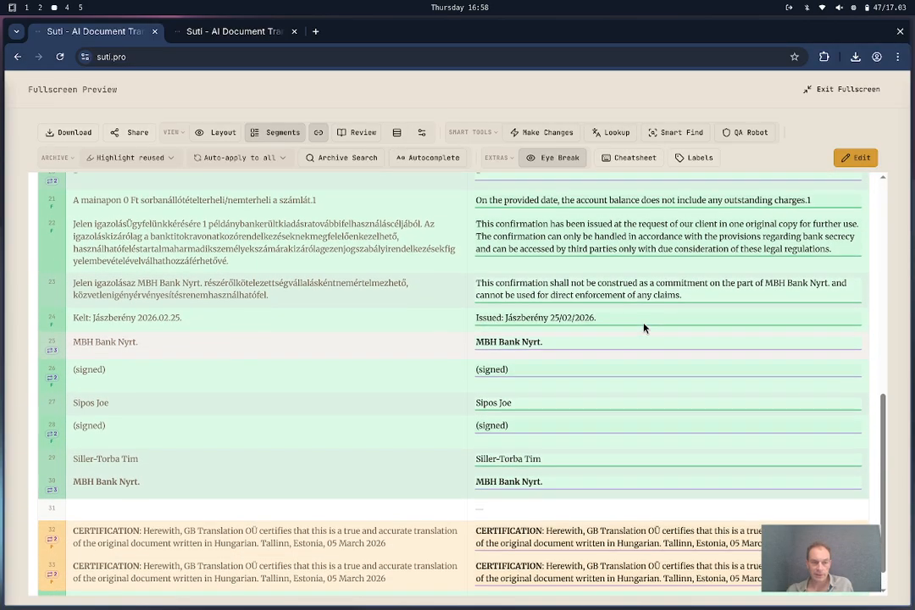
{"action": "scroll", "coordinate": [644, 329], "scroll_direction": "up", "scroll_amount": 10}
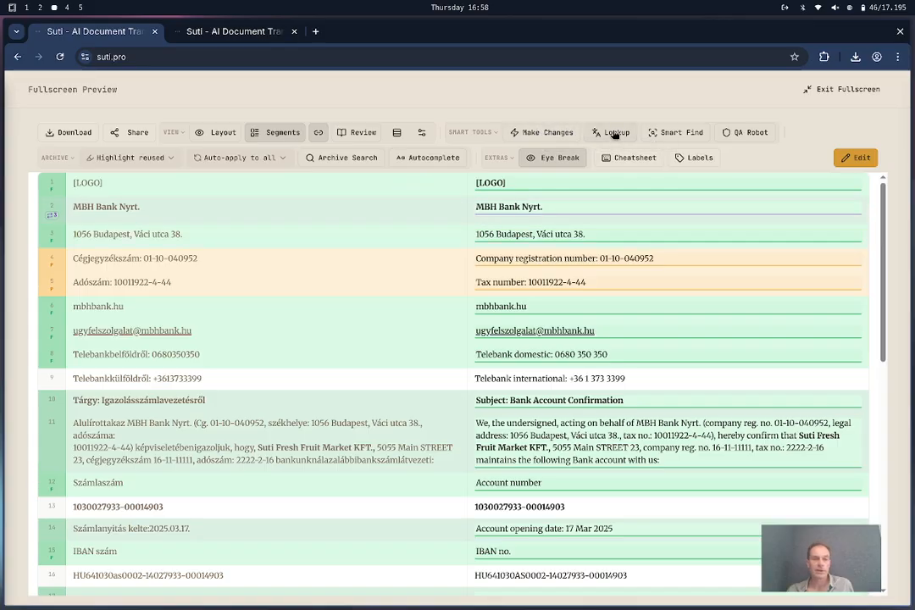
- Look up a selected phrase from the Hungarian source text and close the lookup
{"action": "double_click", "coordinate": [95, 331]}
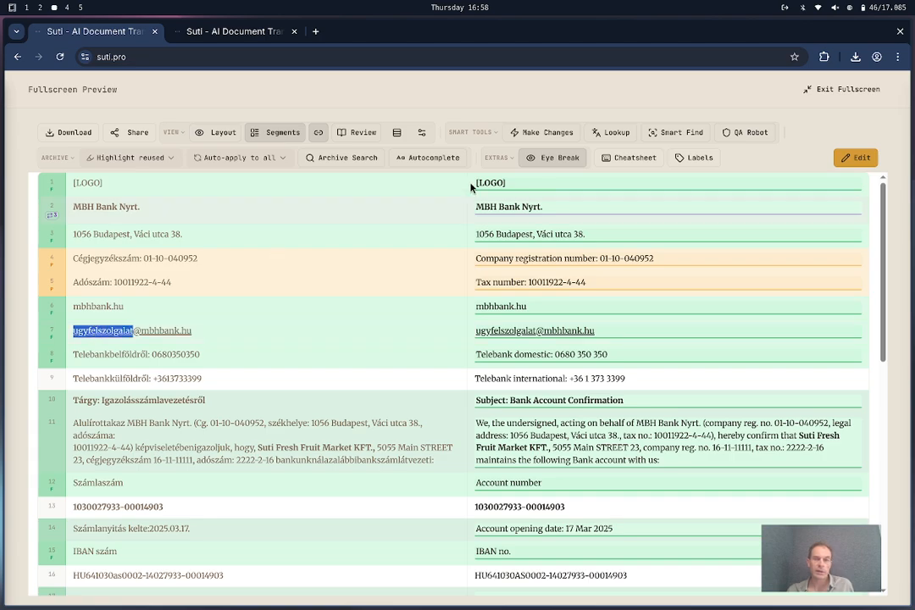
{"action": "left_click", "coordinate": [618, 133]}
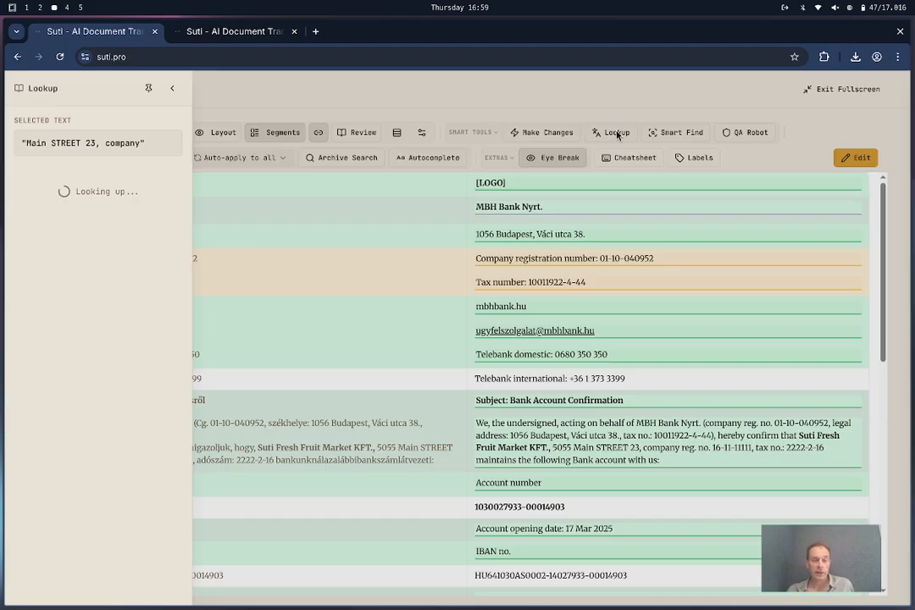
{"action": "left_click", "coordinate": [560, 109]}
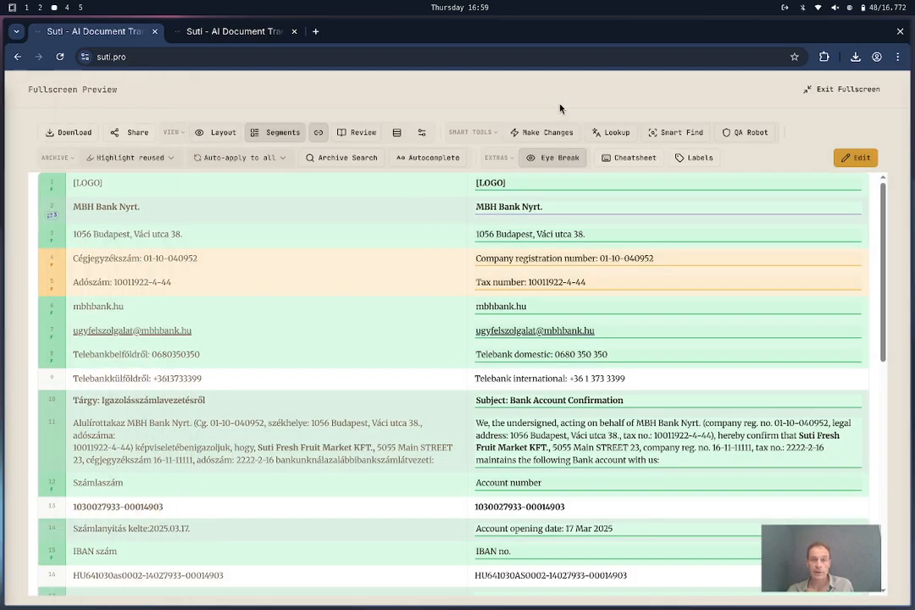
- Run Smart Find with the saved prompt "all company names, people names, dates, monetary amounts and addresses", including the original text
{"action": "left_click", "coordinate": [689, 134]}
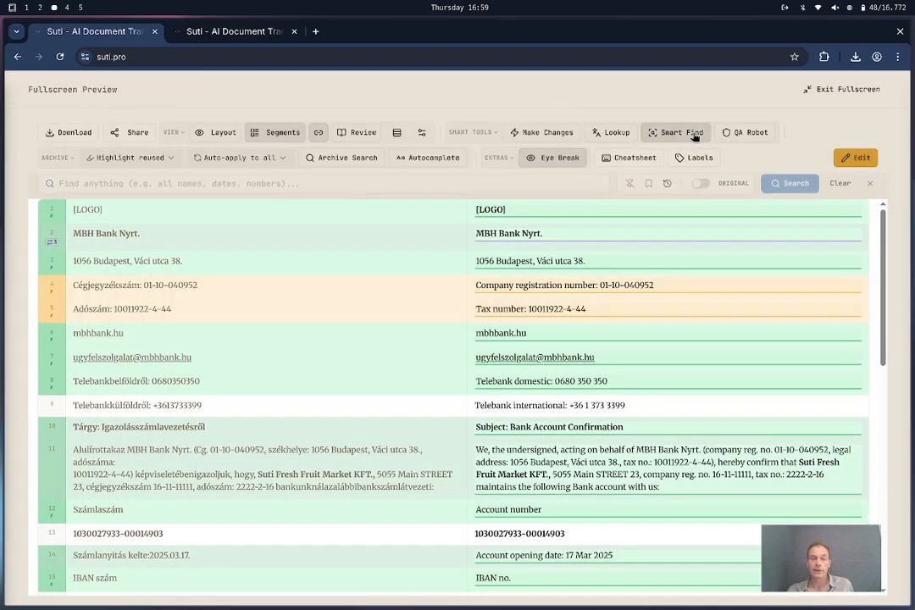
{"action": "left_click", "coordinate": [477, 187]}
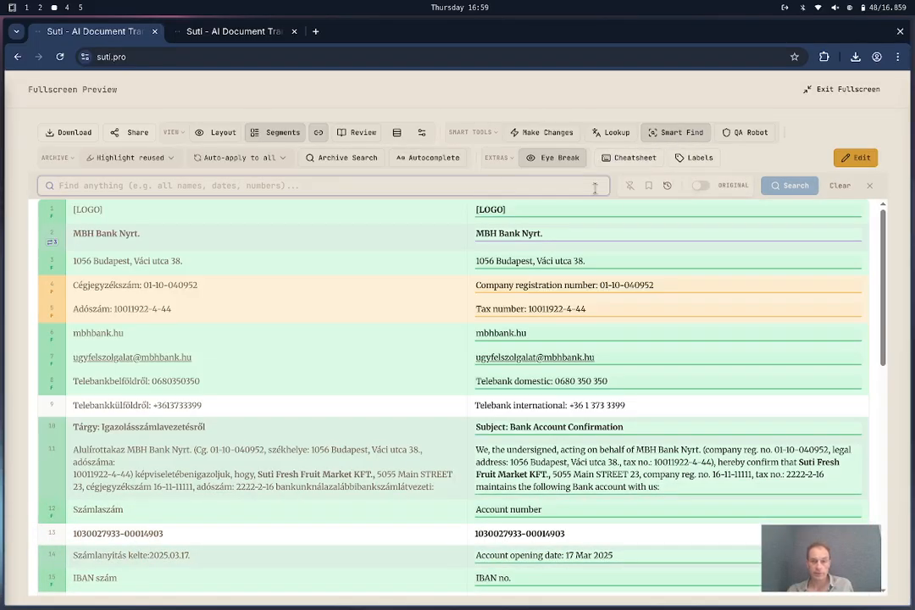
{"action": "left_click", "coordinate": [668, 185]}
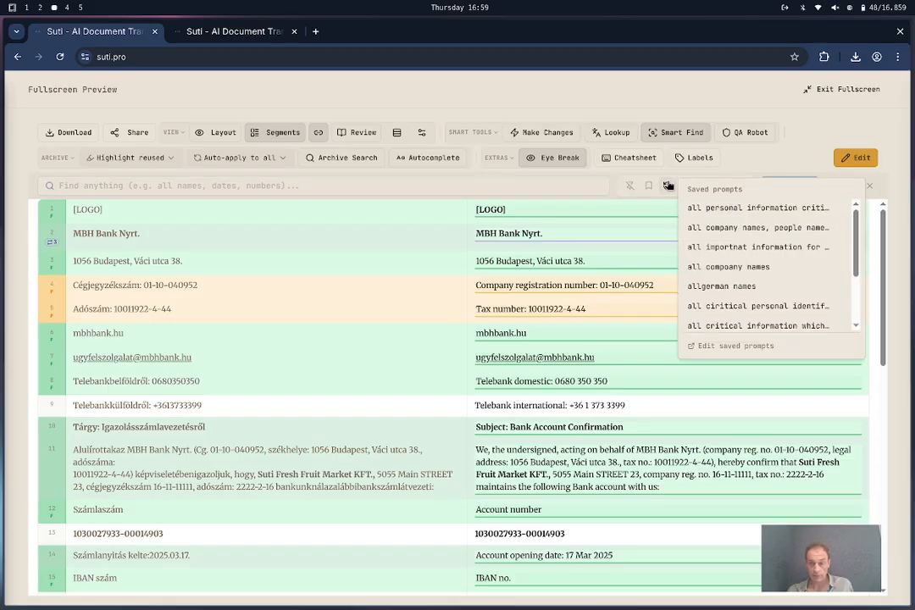
{"action": "left_click", "coordinate": [752, 222]}
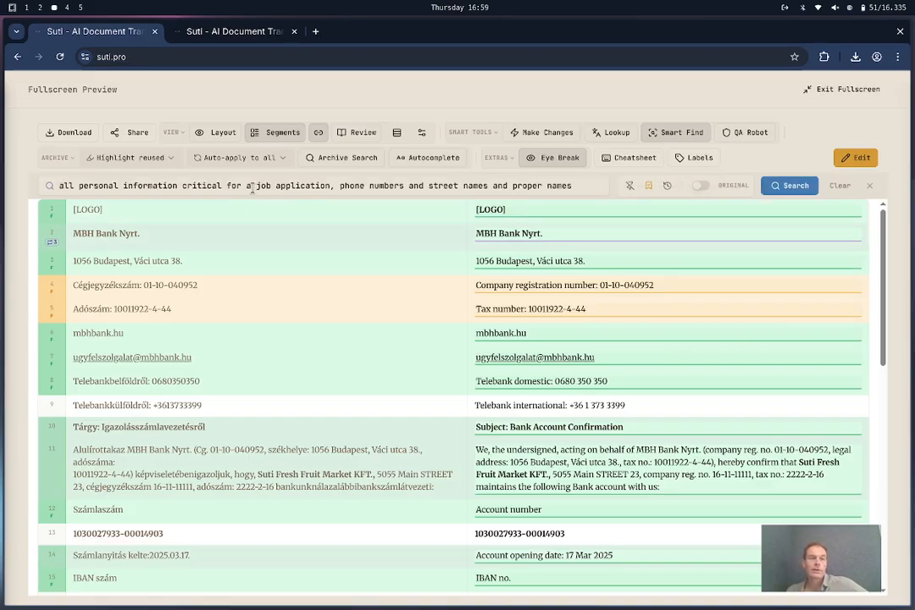
{"action": "left_click", "coordinate": [668, 186]}
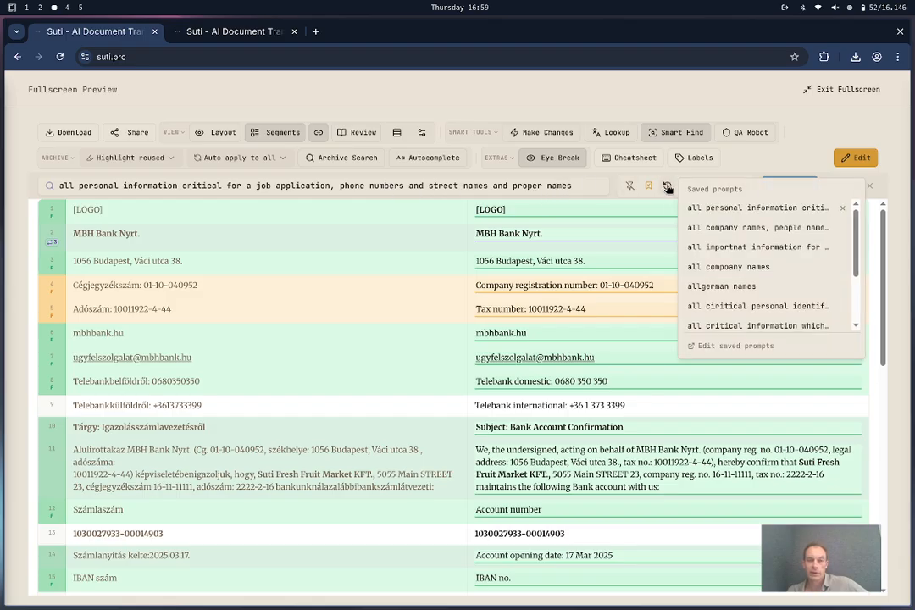
{"action": "left_click", "coordinate": [736, 229]}
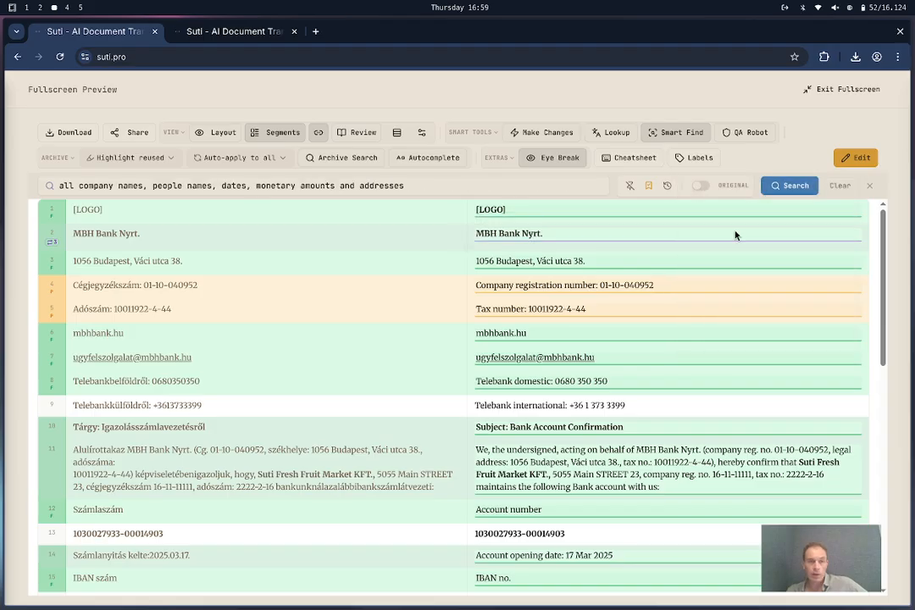
{"action": "left_click", "coordinate": [703, 186]}
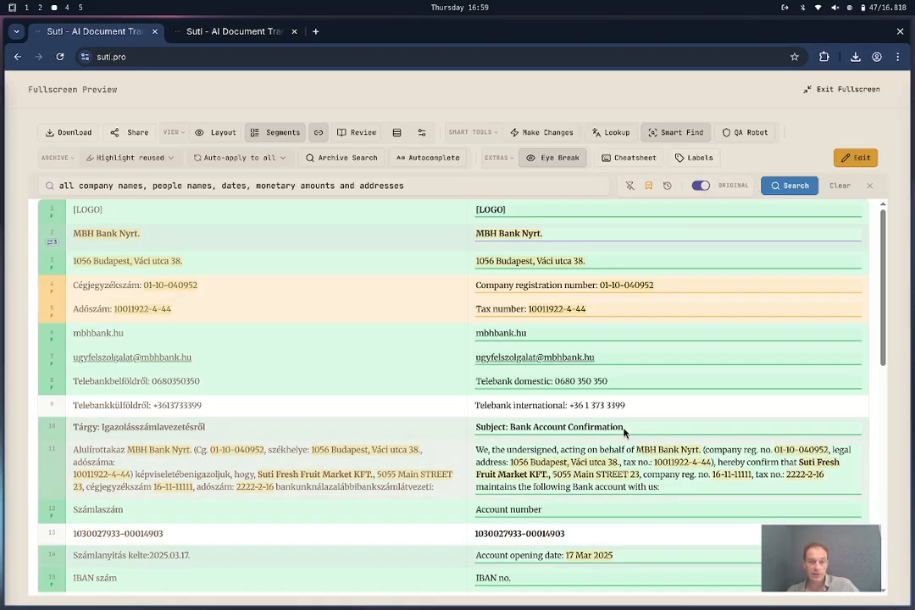
- Show the letter in Layout view and set the reused-text display to Don't highlight
{"action": "left_click", "coordinate": [223, 133]}
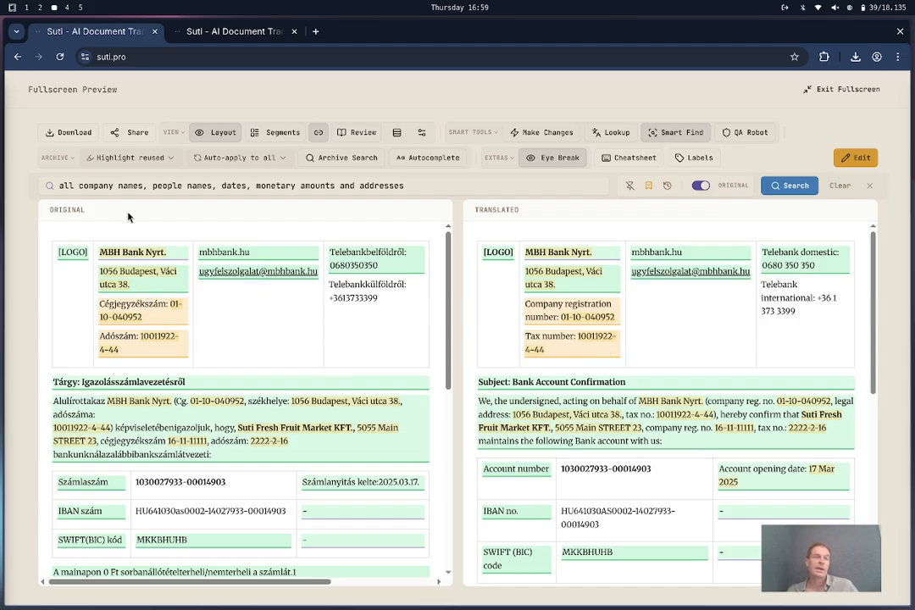
{"action": "left_click", "coordinate": [137, 161]}
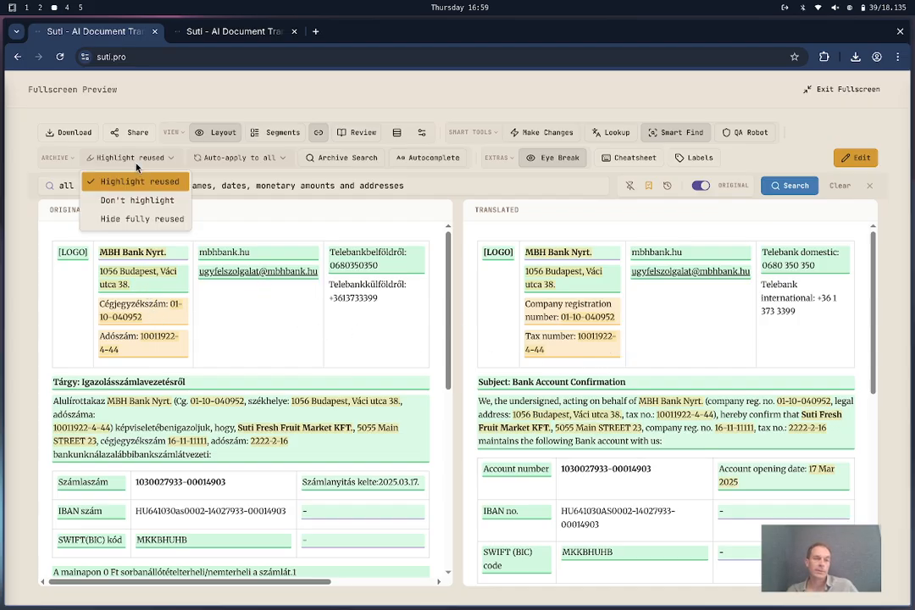
{"action": "left_click", "coordinate": [137, 201]}
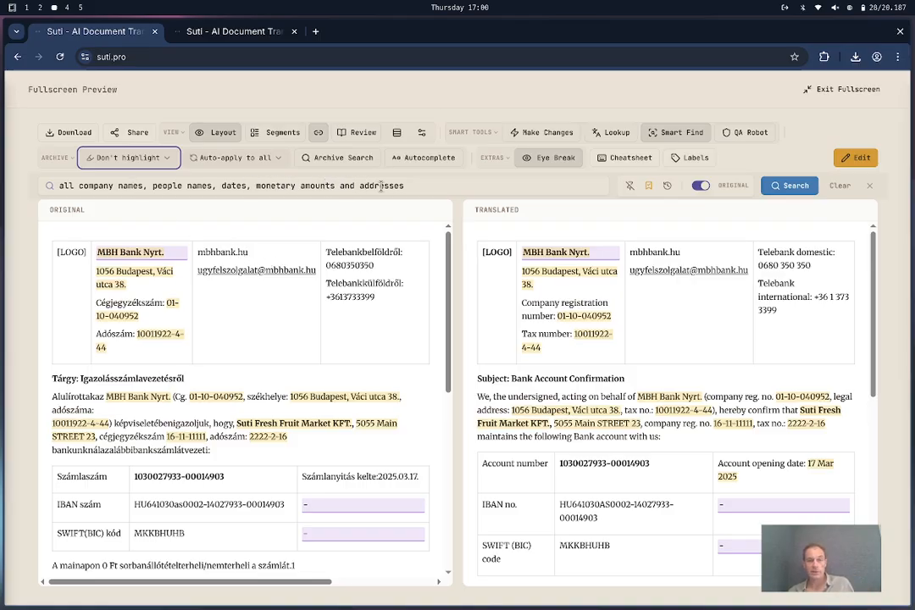
- Run Smart Find for "everything that may cause problems when applying for a load" and review the highlighted passages in both versions
{"action": "triple_click", "coordinate": [433, 190]}
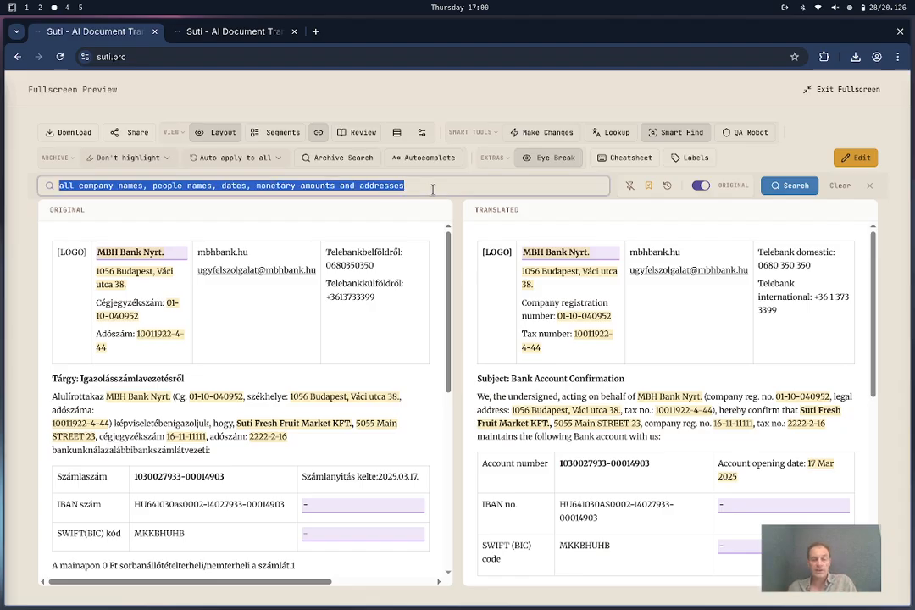
{"action": "type", "text": "everything"}
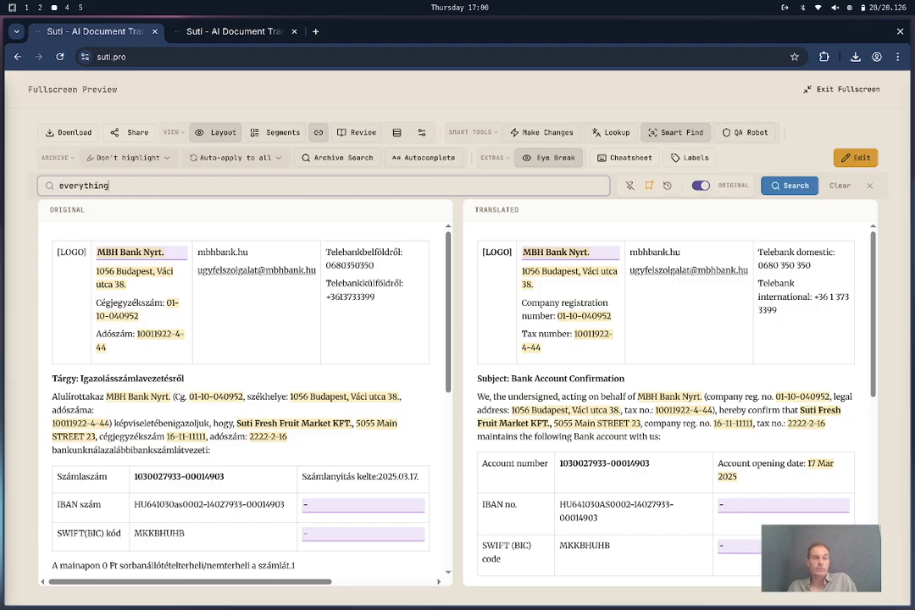
{"action": "type", "text": " that m"}
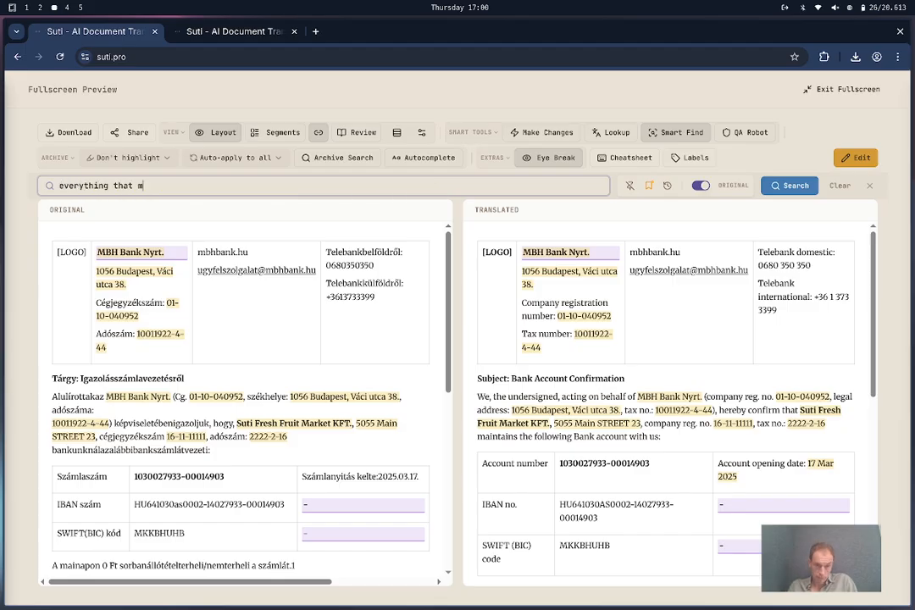
{"action": "type", "text": "ay caus"}
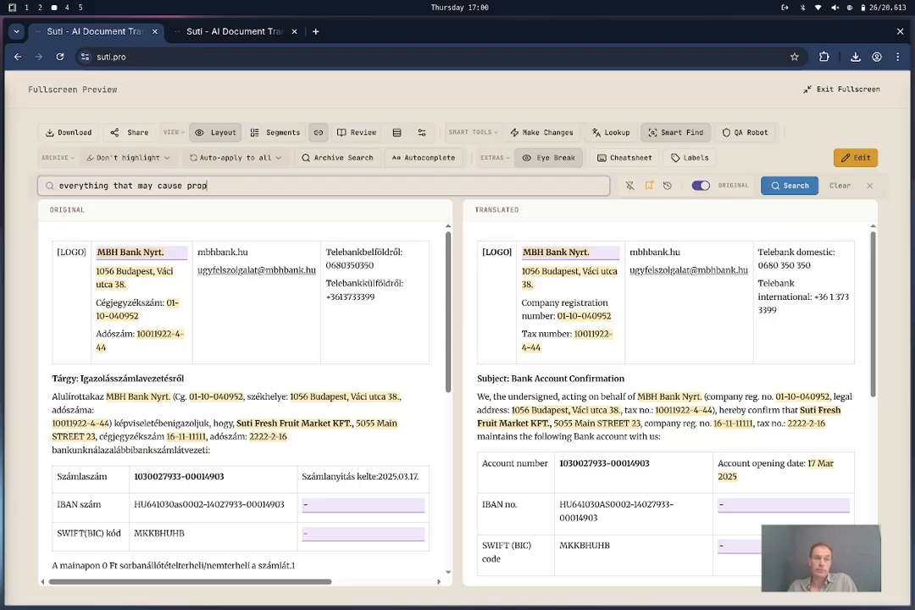
{"action": "type", "text": "e problems when ap"}
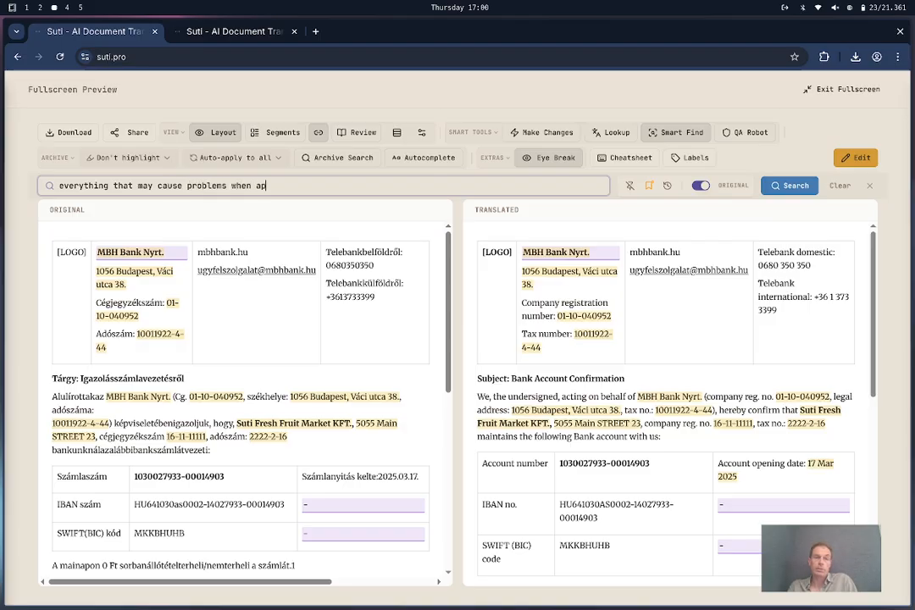
{"action": "type", "text": "plying for a load"}
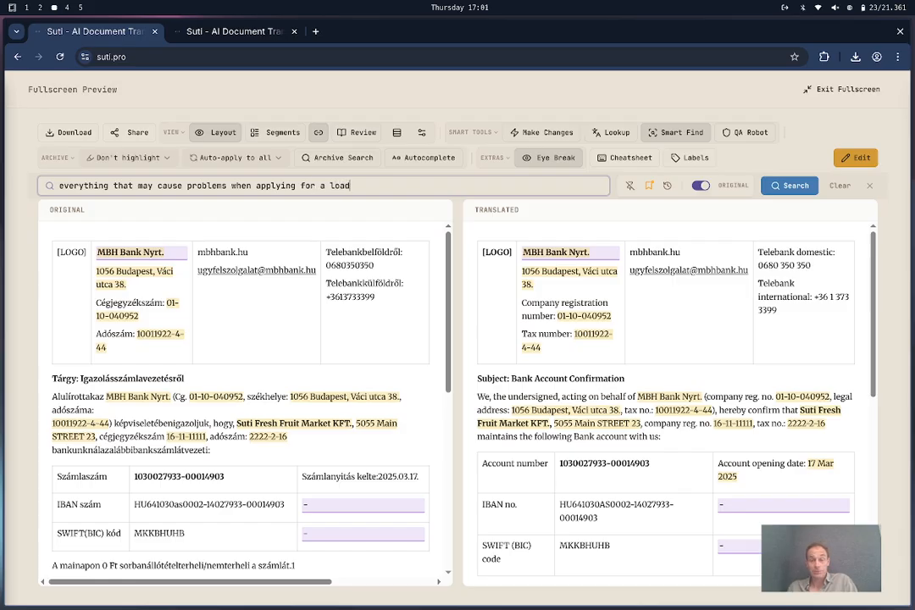
{"action": "key", "text": "Return"}
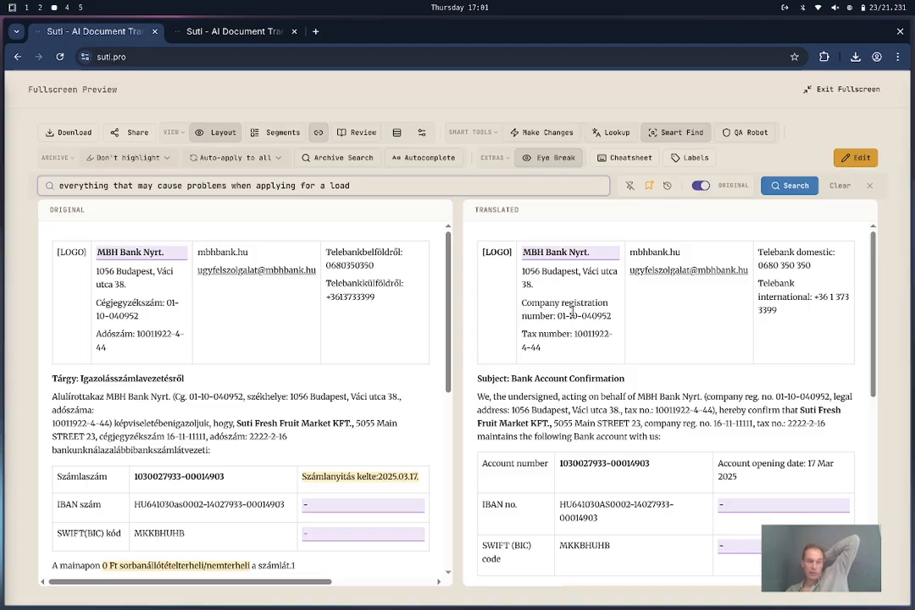
{"action": "scroll", "coordinate": [621, 373], "scroll_direction": "down", "scroll_amount": 2}
{"action": "scroll", "coordinate": [618, 392], "scroll_direction": "down", "scroll_amount": 4}
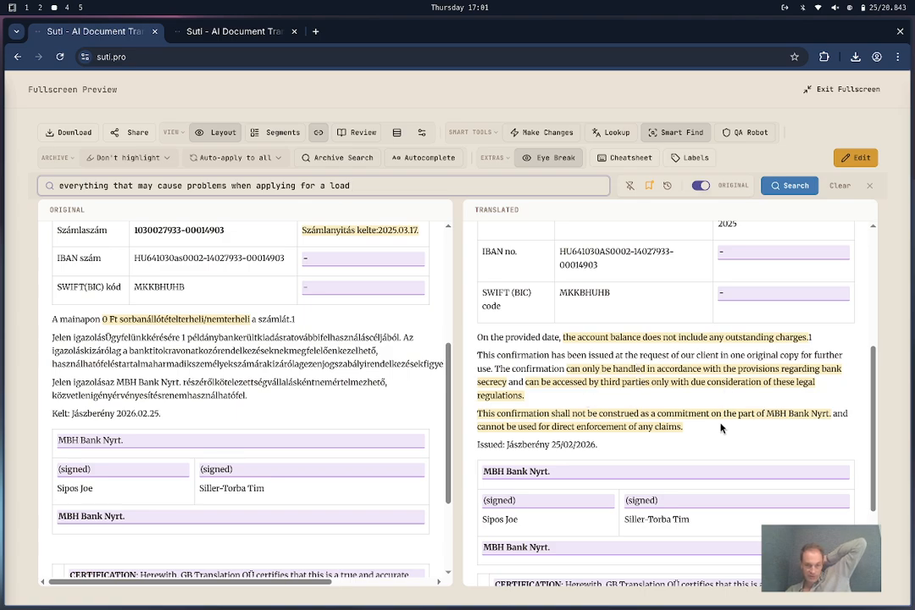
{"action": "scroll", "coordinate": [721, 428], "scroll_direction": "down", "scroll_amount": 3}
{"action": "scroll", "coordinate": [721, 428], "scroll_direction": "up", "scroll_amount": 8}
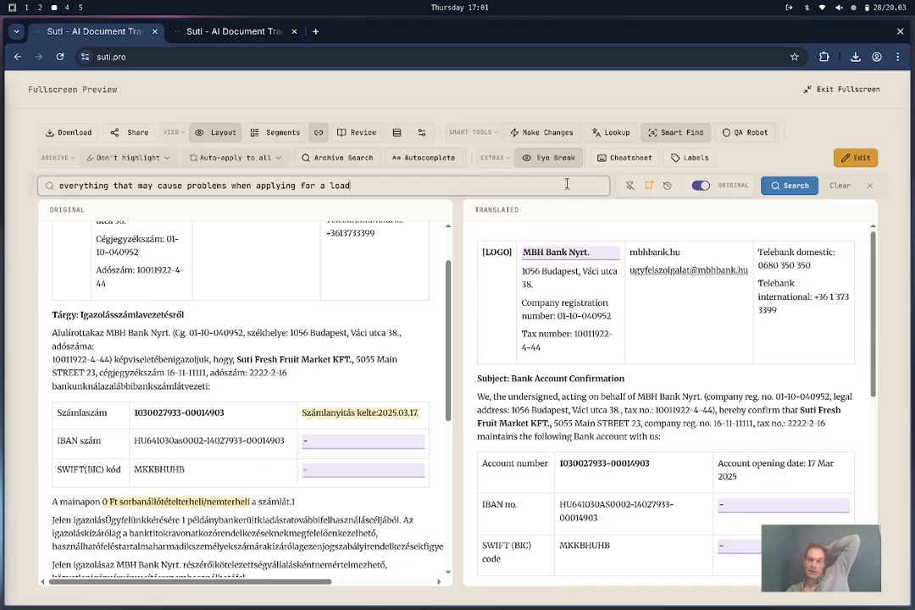
- Pin the current Smart Find prompt and review the saved Smart Find prompts in the Playbook
{"action": "left_click", "coordinate": [630, 187]}
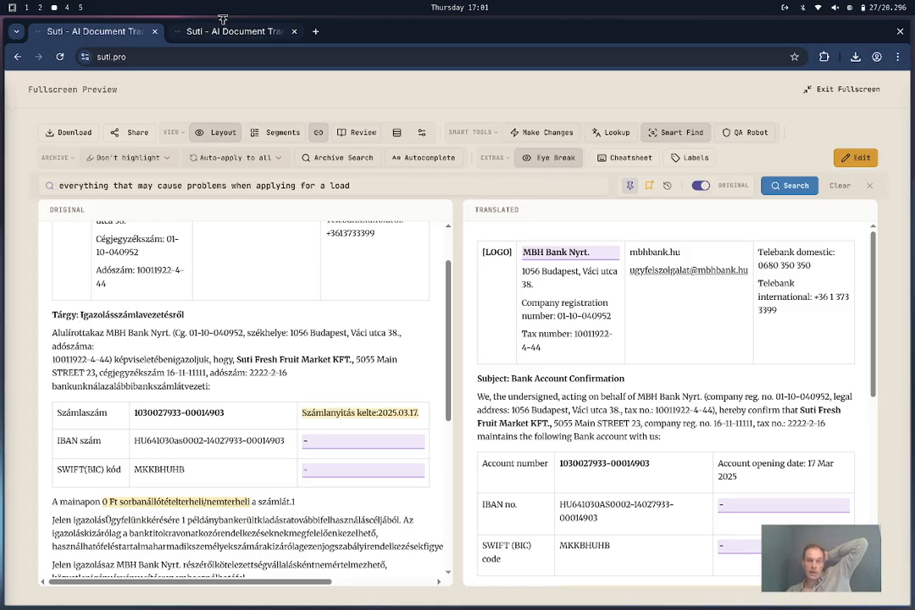
{"action": "left_click", "coordinate": [189, 28]}
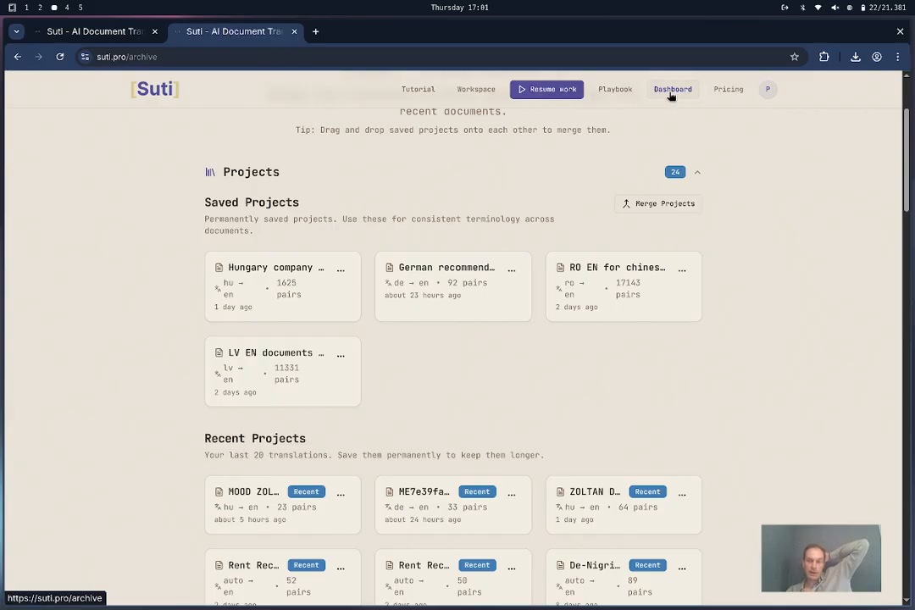
{"action": "left_click", "coordinate": [616, 89]}
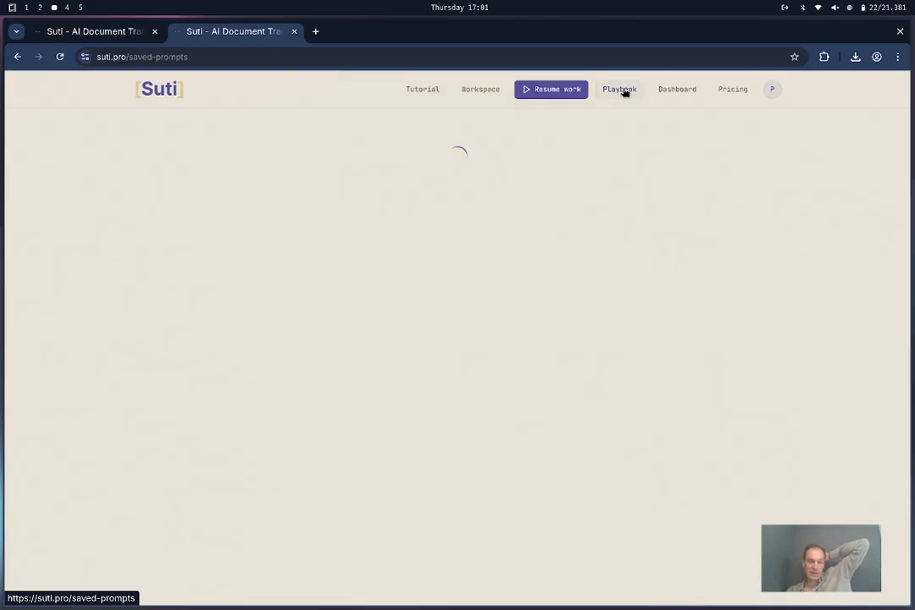
{"action": "scroll", "coordinate": [533, 414], "scroll_direction": "down", "scroll_amount": 15}
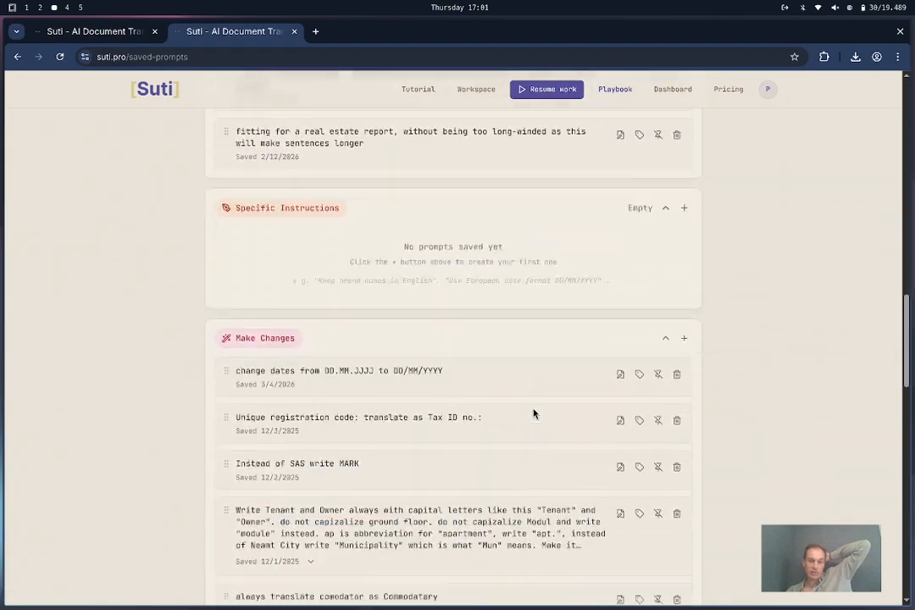
{"action": "scroll", "coordinate": [533, 414], "scroll_direction": "down", "scroll_amount": 7}
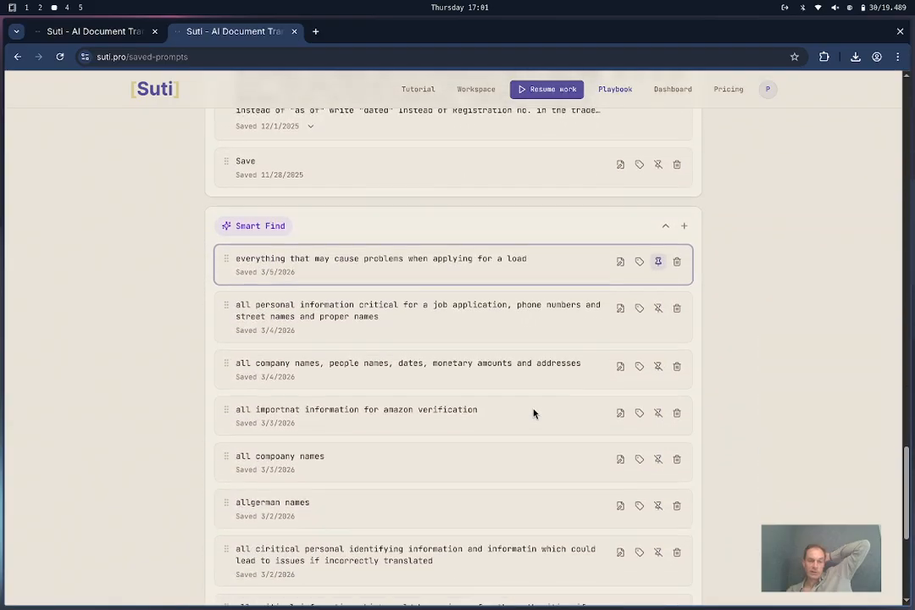
{"action": "scroll", "coordinate": [533, 414], "scroll_direction": "down", "scroll_amount": 3}
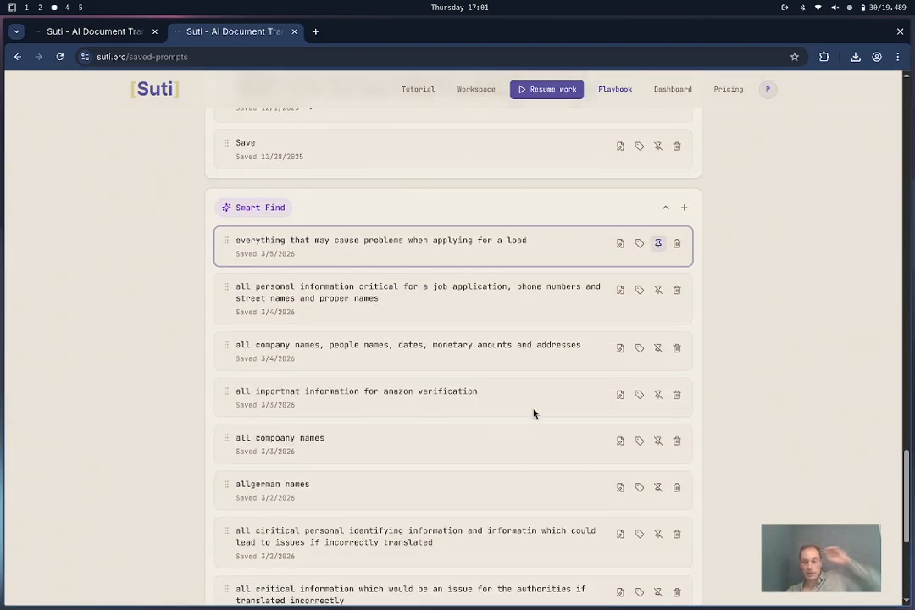
{"action": "scroll", "coordinate": [533, 414], "scroll_direction": "down", "scroll_amount": 3}
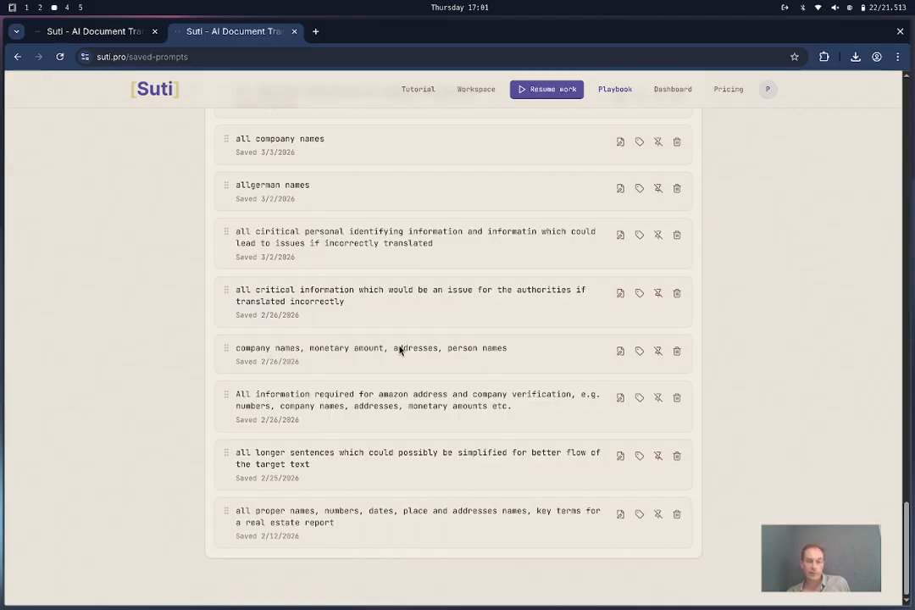
{"action": "scroll", "coordinate": [523, 356], "scroll_direction": "up", "scroll_amount": 3}
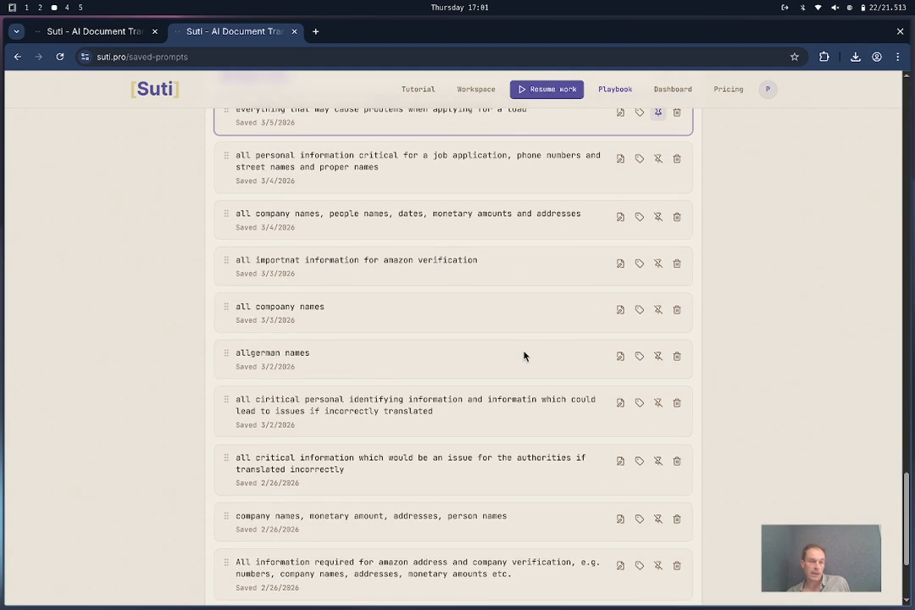
- Return to the bank letter, clear the previous search and run Smart Find for "all the hungarian words" with the original included
{"action": "left_click", "coordinate": [95, 32]}
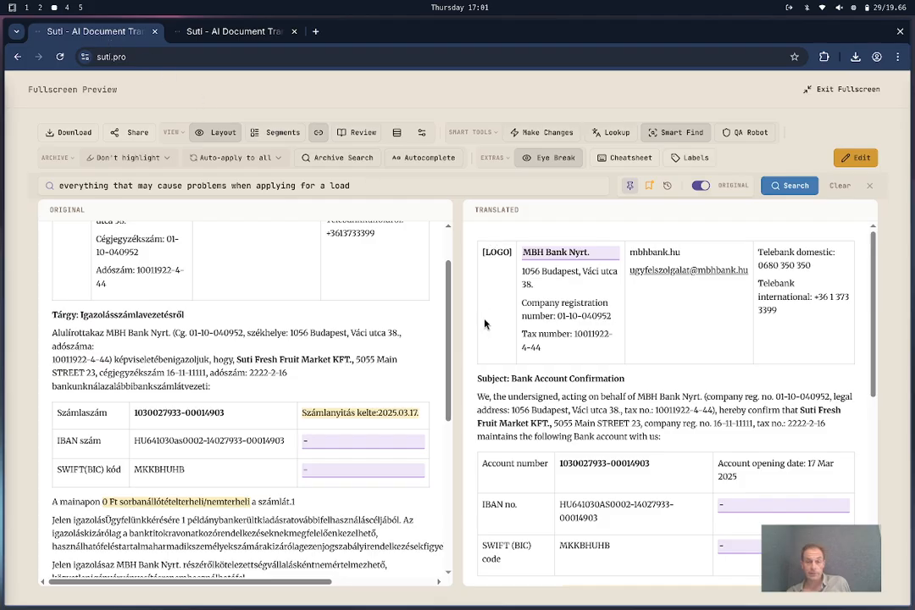
{"action": "left_click", "coordinate": [362, 187]}
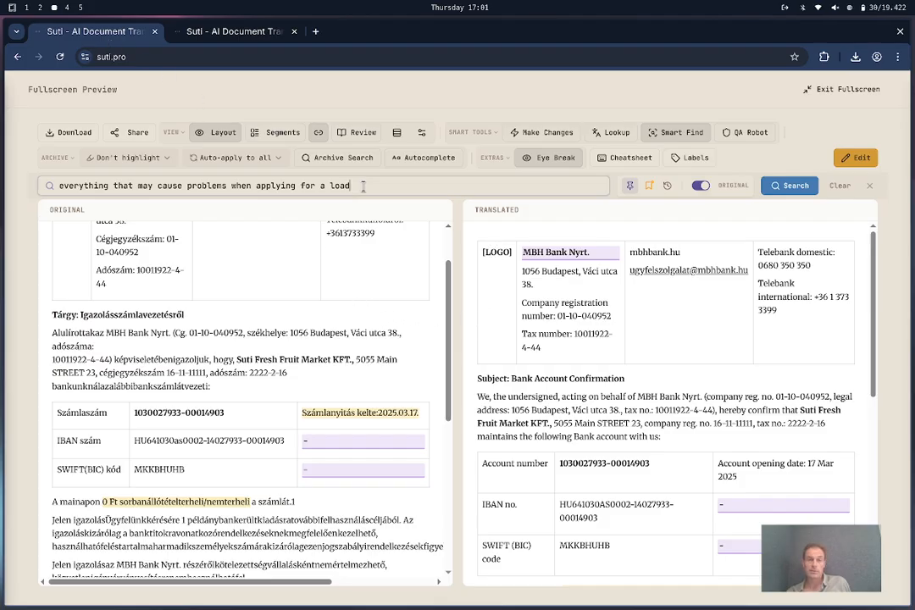
{"action": "key", "text": "ctrl+a"}
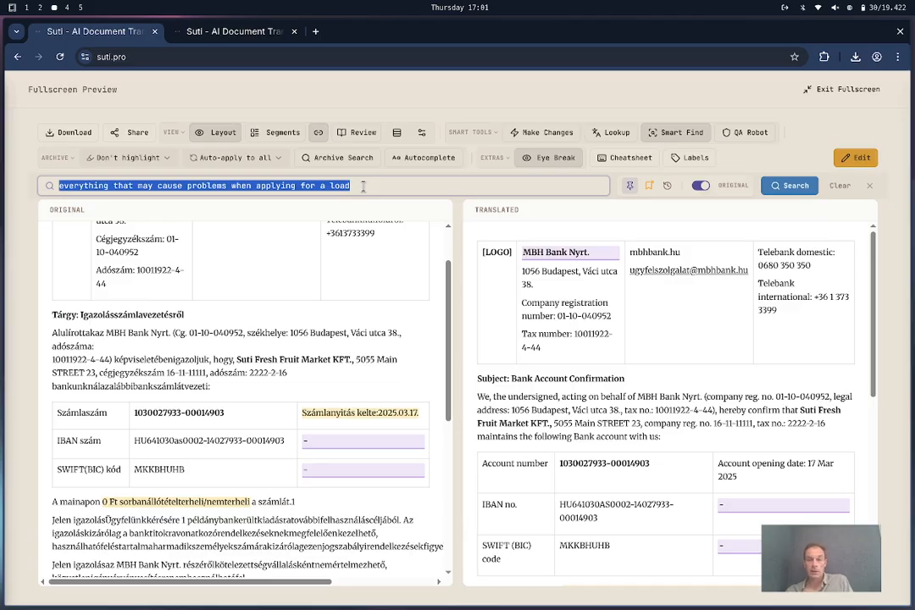
{"action": "left_click", "coordinate": [840, 184]}
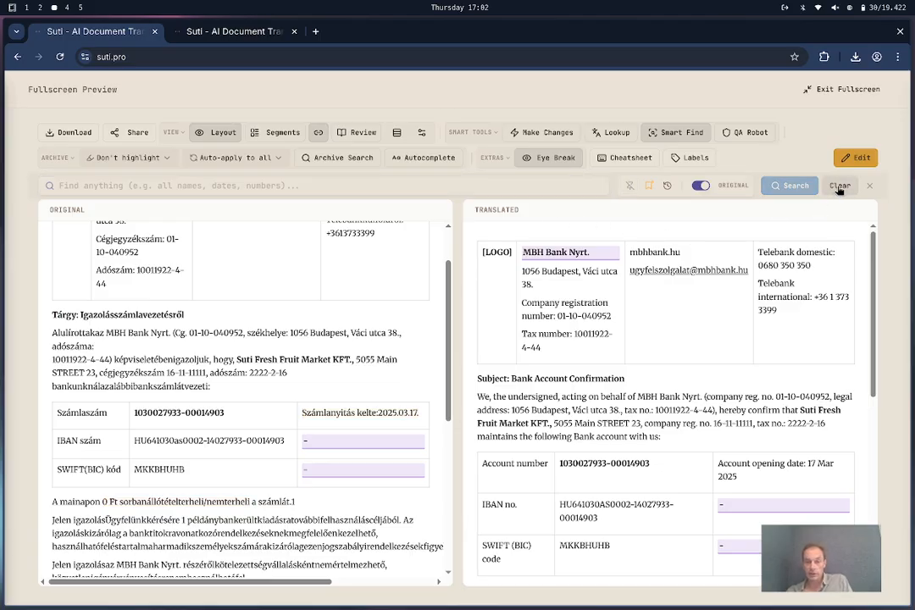
{"action": "left_click", "coordinate": [413, 185]}
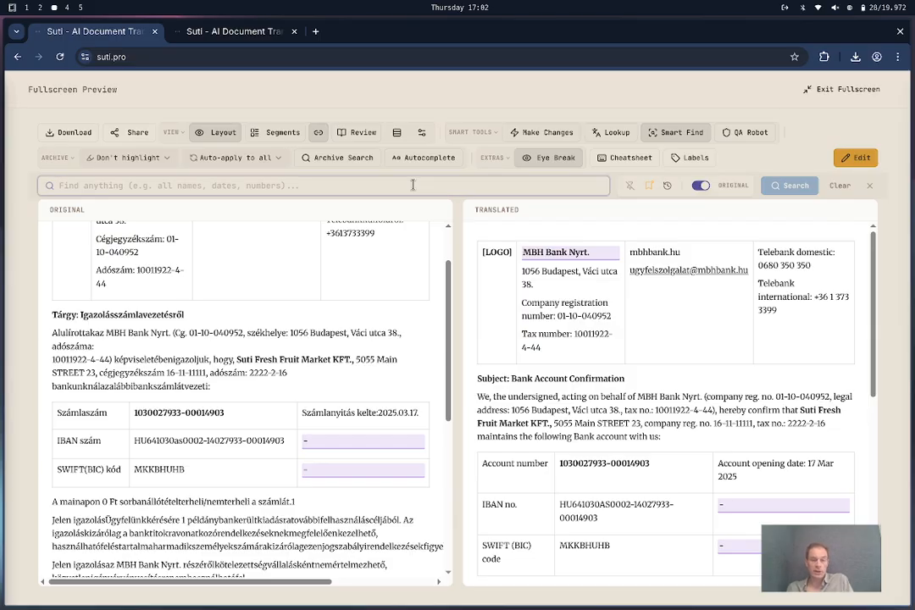
{"action": "type", "text": "all the hungarian words"}
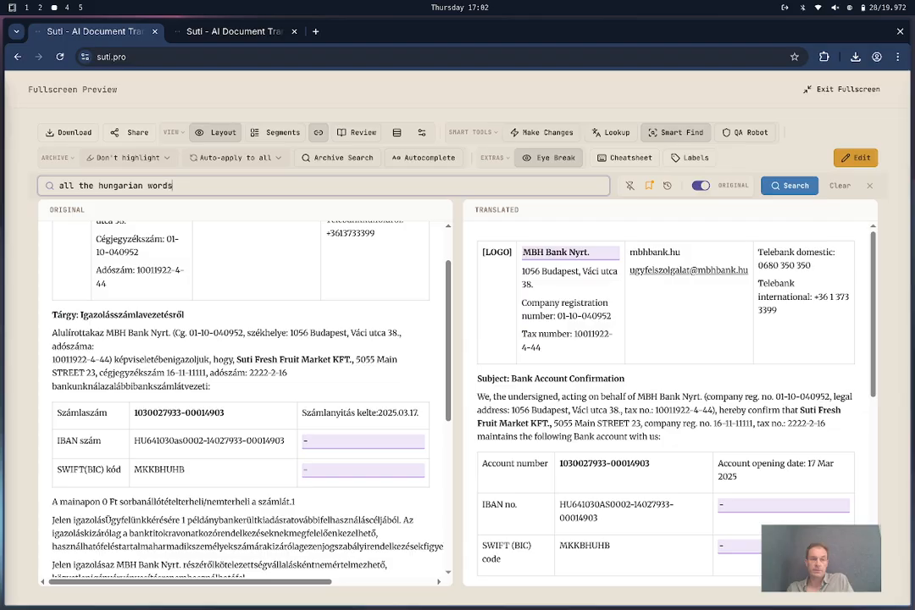
{"action": "key", "text": "Return"}
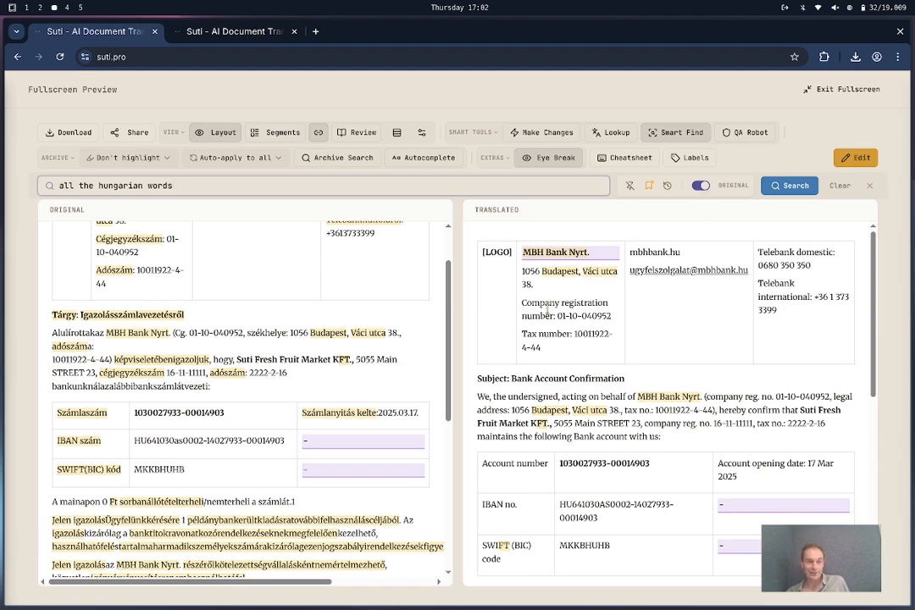
- Exclude the original from the Smart Find highlighting, review the matches in the translation and close Smart Find
{"action": "left_click", "coordinate": [700, 185]}
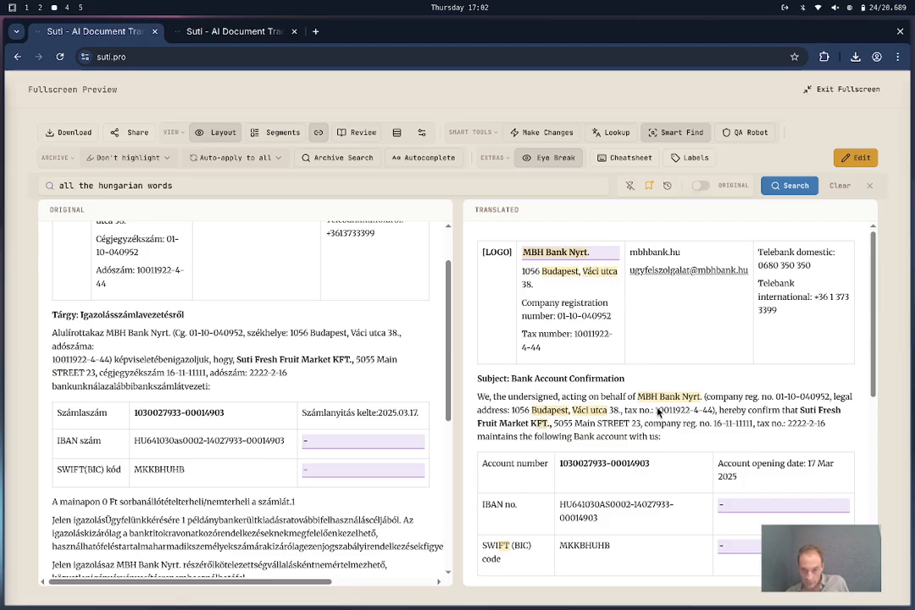
{"action": "scroll", "coordinate": [666, 426], "scroll_direction": "down", "scroll_amount": 2}
{"action": "scroll", "coordinate": [666, 426], "scroll_direction": "down", "scroll_amount": 8}
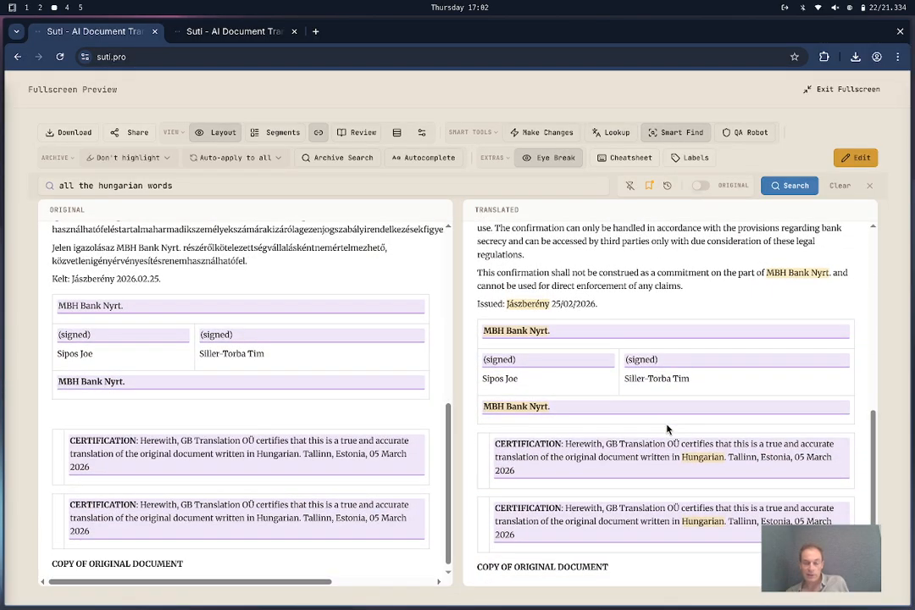
{"action": "scroll", "coordinate": [666, 430], "scroll_direction": "up", "scroll_amount": 10}
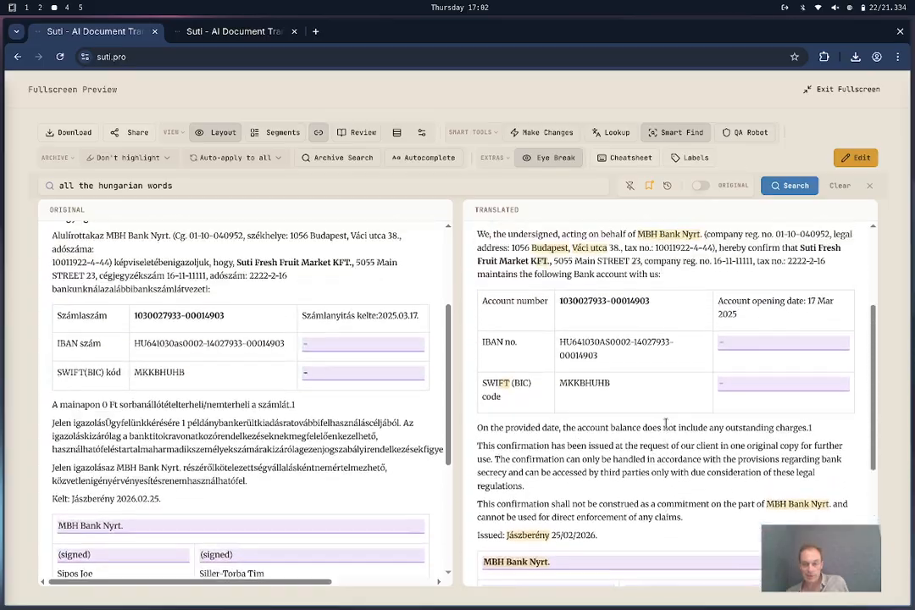
{"action": "left_click", "coordinate": [586, 188]}
{"action": "key", "text": "ctrl+a"}
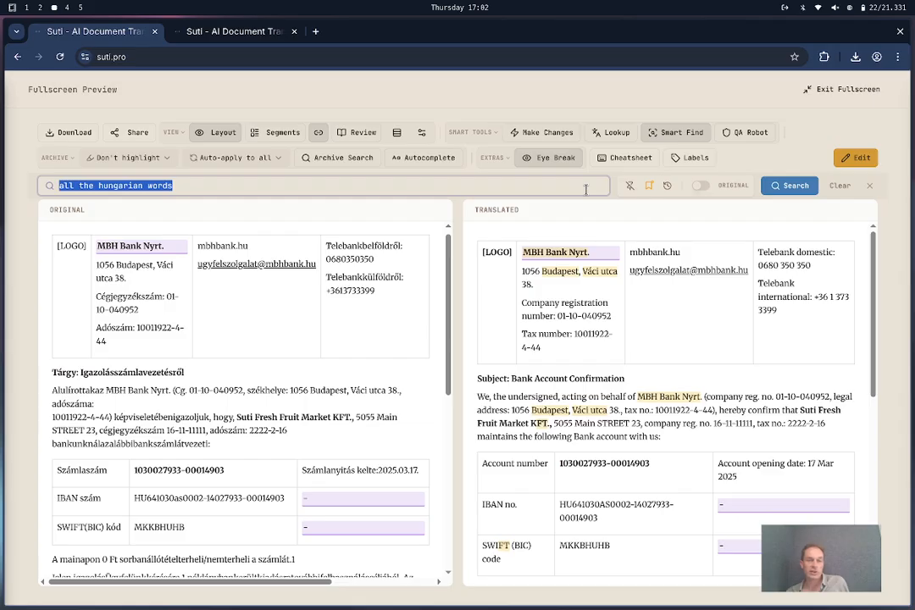
{"action": "left_click", "coordinate": [869, 187]}
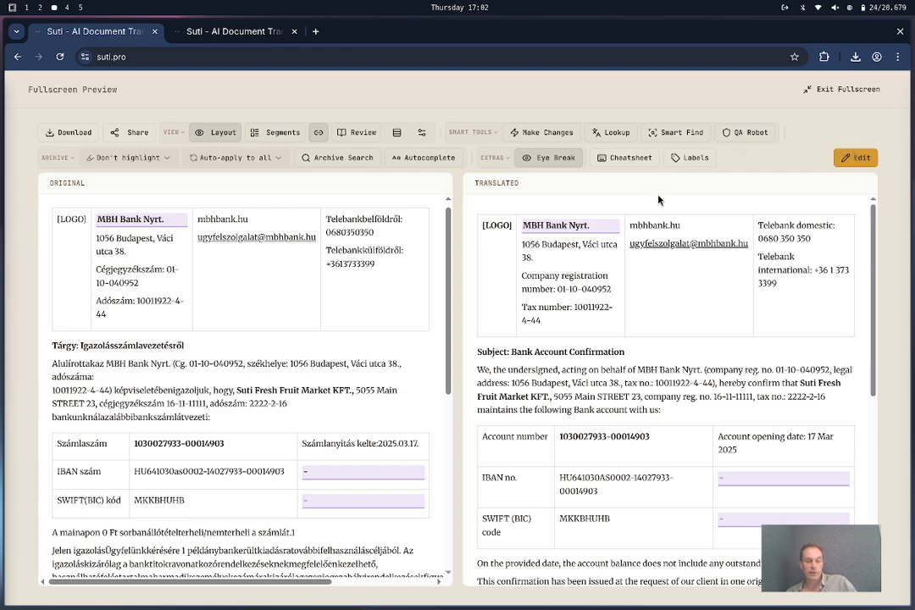
- Run QA Robot on the bank letter and review its reported issues and suggested fixes
{"action": "key", "text": "ctrl+shift+q"}
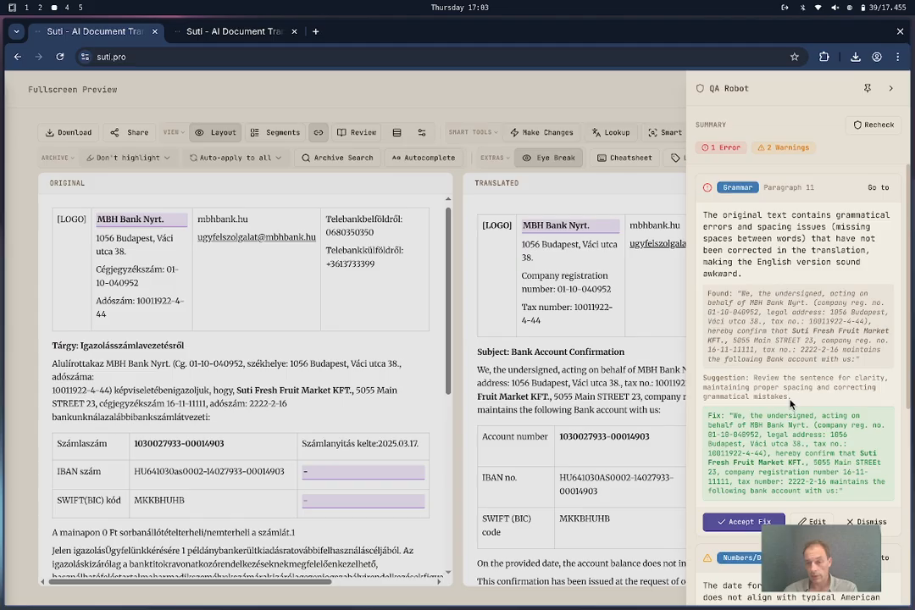
{"action": "scroll", "coordinate": [784, 430], "scroll_direction": "down", "scroll_amount": 3}
{"action": "scroll", "coordinate": [784, 431], "scroll_direction": "up", "scroll_amount": 3}
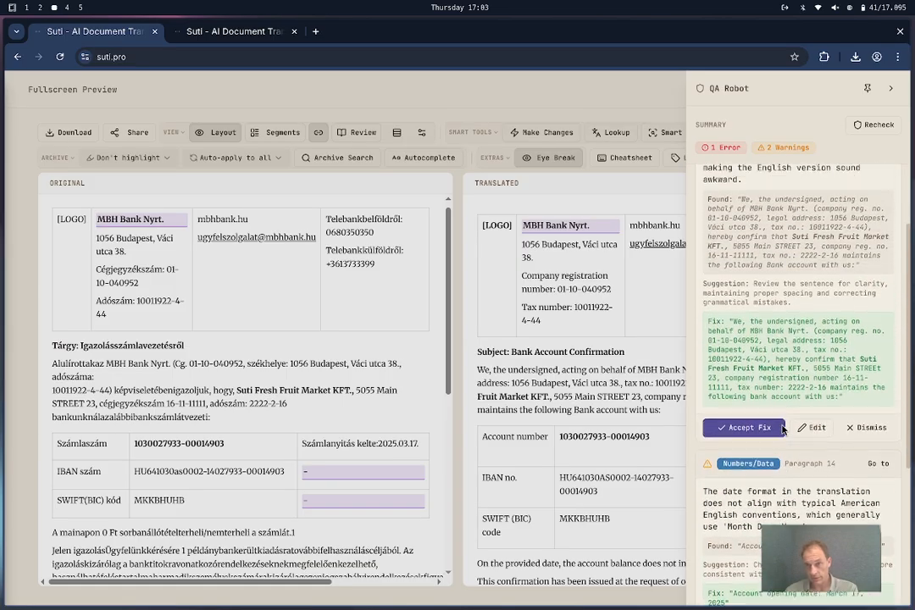
{"action": "scroll", "coordinate": [783, 431], "scroll_direction": "down", "scroll_amount": 4}
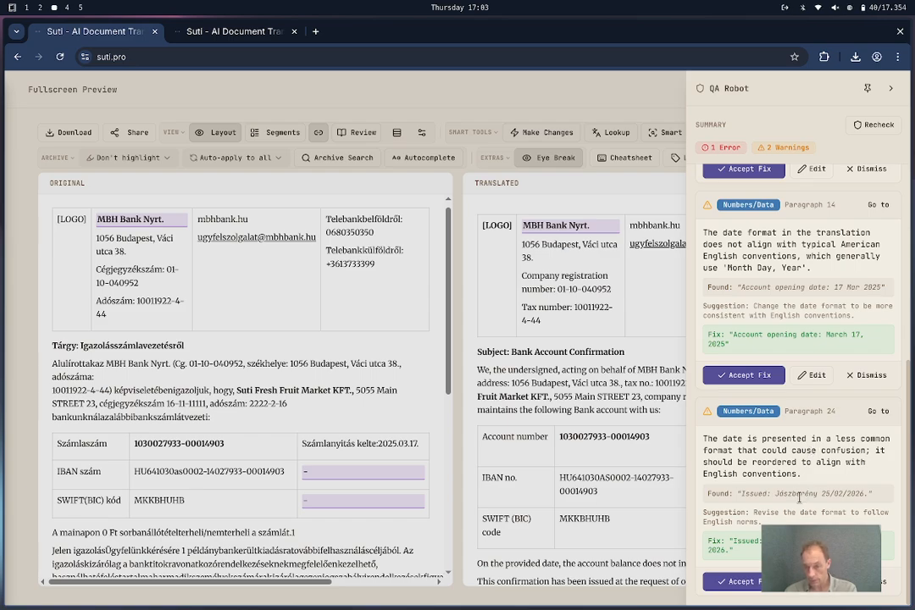
{"action": "scroll", "coordinate": [796, 282], "scroll_direction": "up", "scroll_amount": 4}
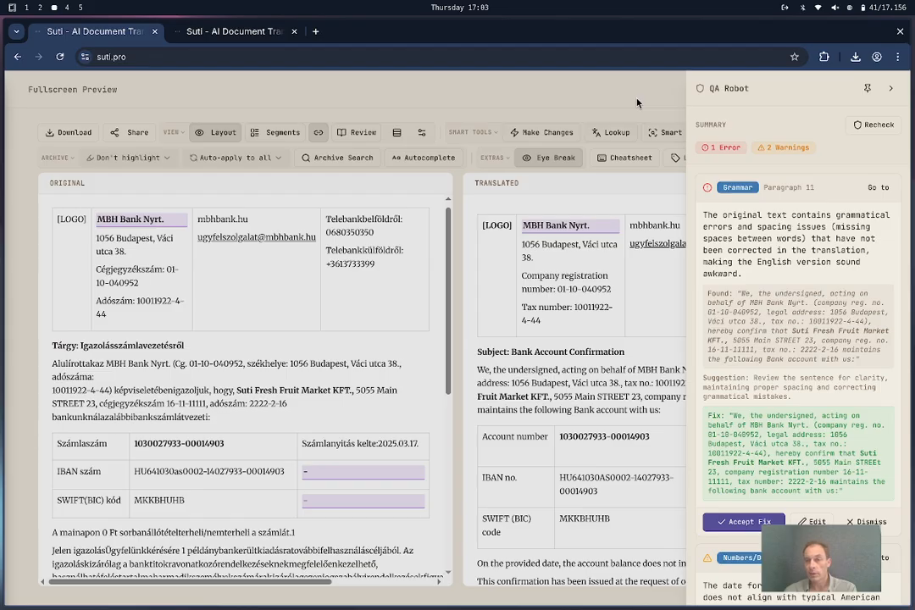
- Pin the QA Robot results beside the document, recheck the translation and close the results
{"action": "left_click", "coordinate": [867, 88]}
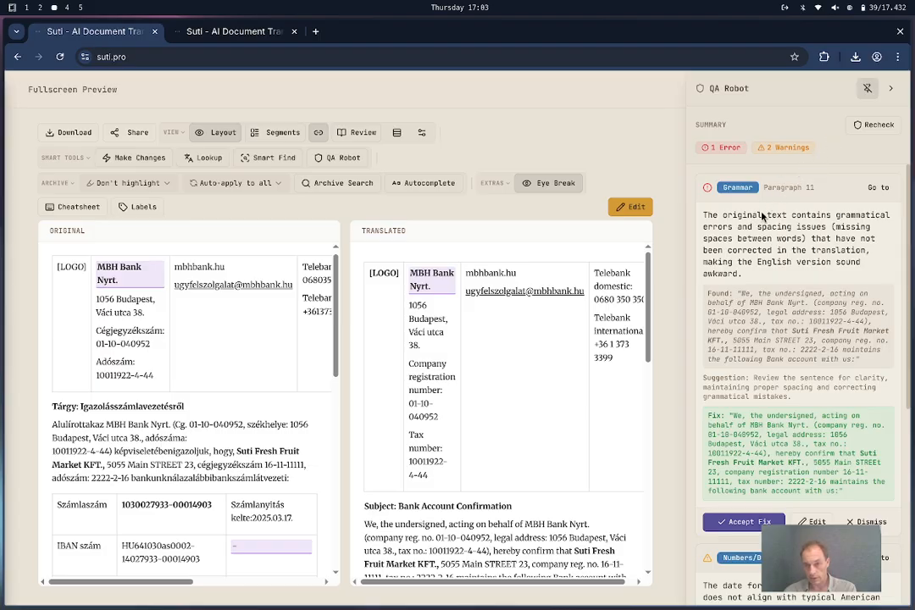
{"action": "left_click", "coordinate": [868, 127]}
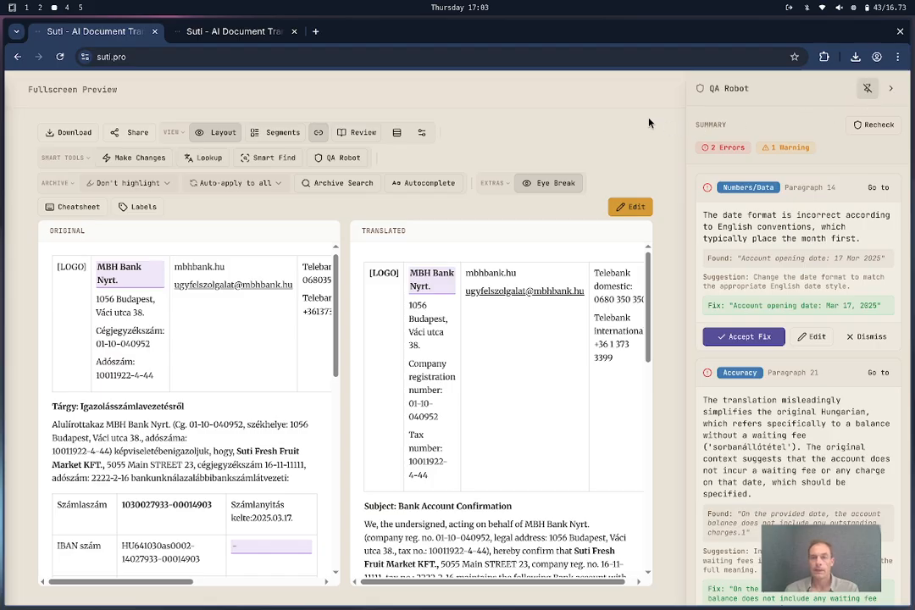
{"action": "left_click", "coordinate": [893, 87]}
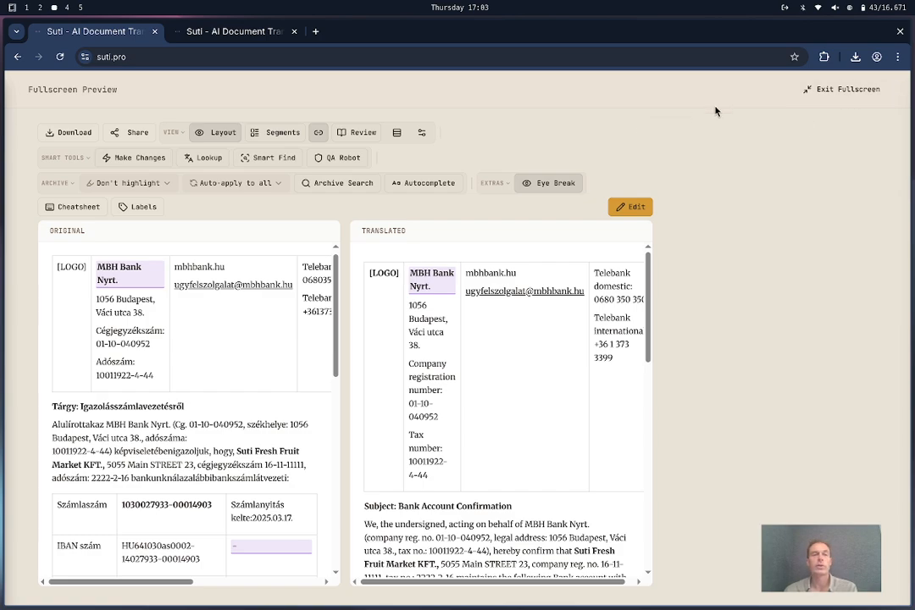
- Leave the fullscreen preview, review the upload section's document and language settings, and hide that section again
{"action": "left_click", "coordinate": [811, 90]}
{"action": "scroll", "coordinate": [723, 305], "scroll_direction": "down", "scroll_amount": 6}
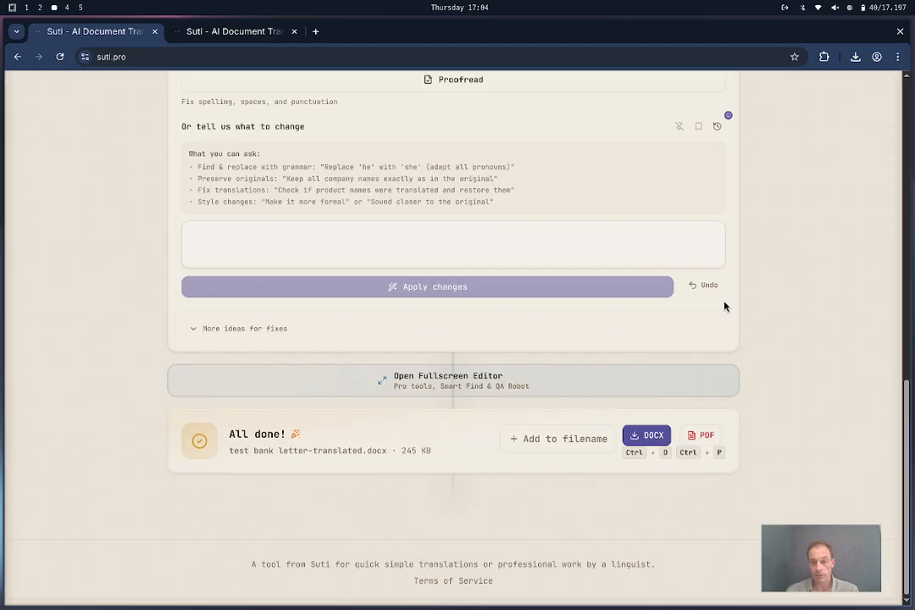
{"action": "scroll", "coordinate": [724, 307], "scroll_direction": "up", "scroll_amount": 10}
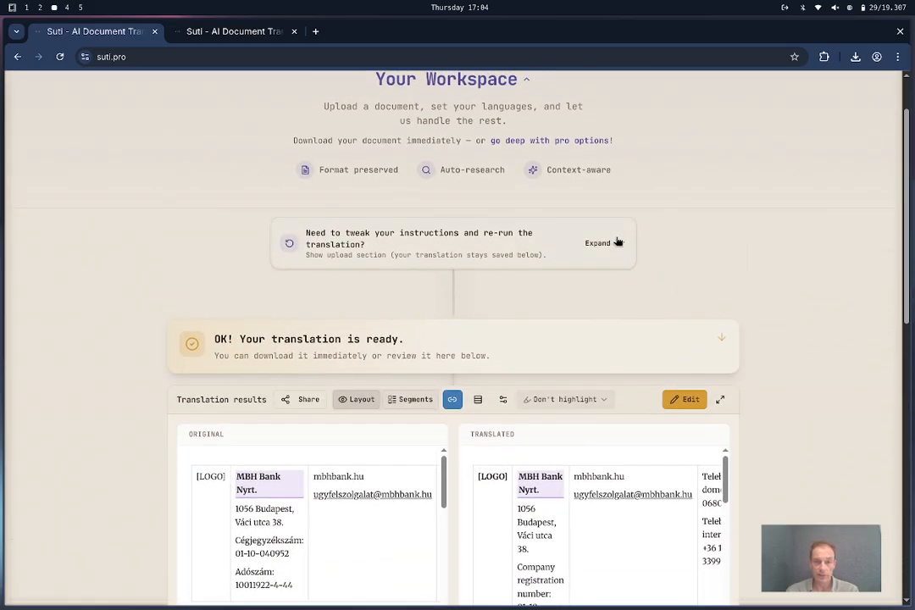
{"action": "left_click", "coordinate": [618, 242]}
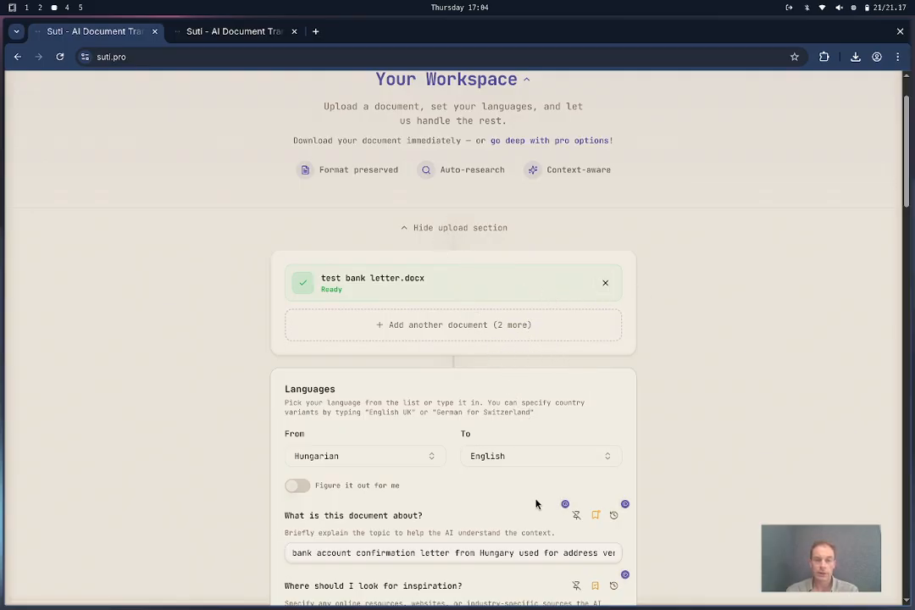
{"action": "scroll", "coordinate": [536, 504], "scroll_direction": "down", "scroll_amount": 8}
{"action": "scroll", "coordinate": [538, 503], "scroll_direction": "up", "scroll_amount": 9}
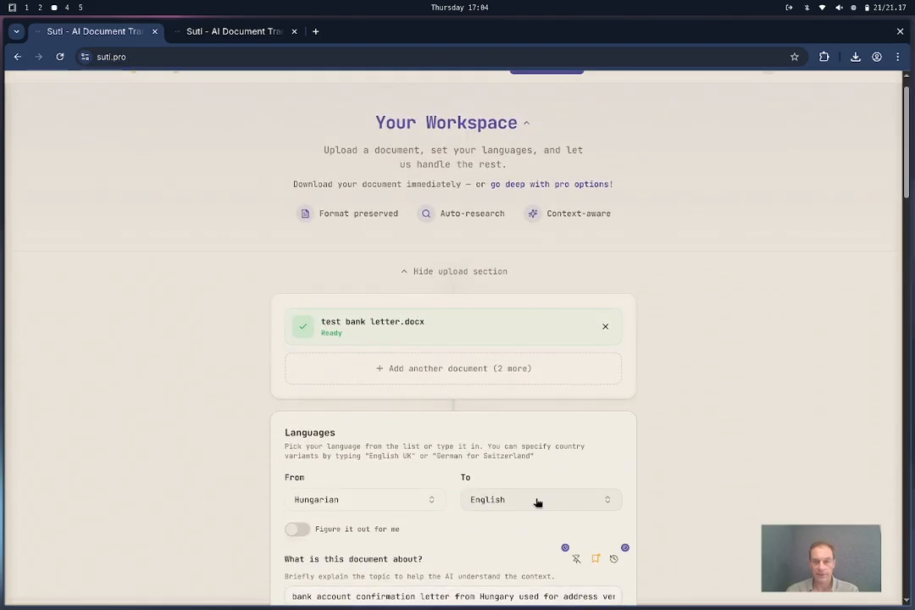
{"action": "left_click", "coordinate": [489, 271]}
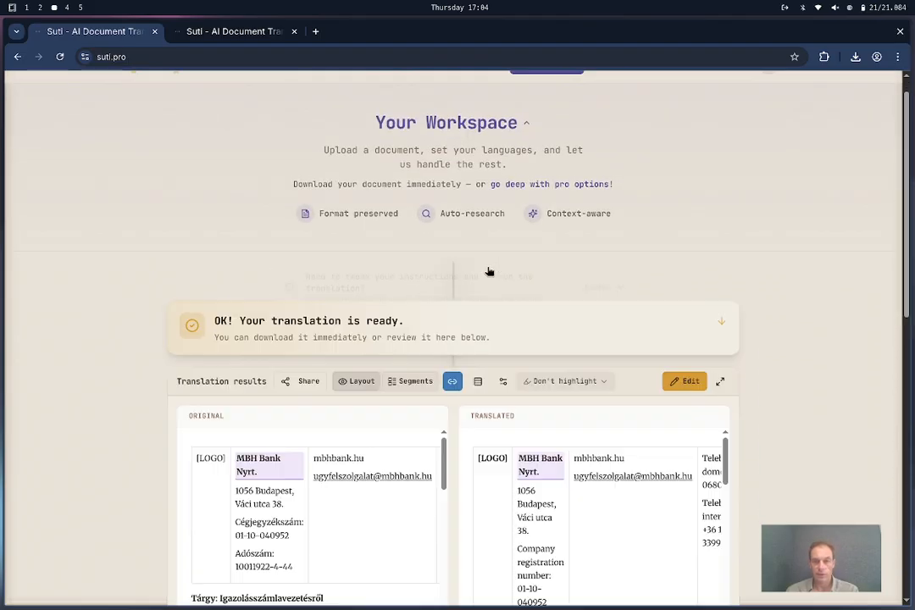
- Add the suffix " EN Reviewed" to the translated bank letter's filename in the download section
{"action": "scroll", "coordinate": [715, 271], "scroll_direction": "down", "scroll_amount": 6}
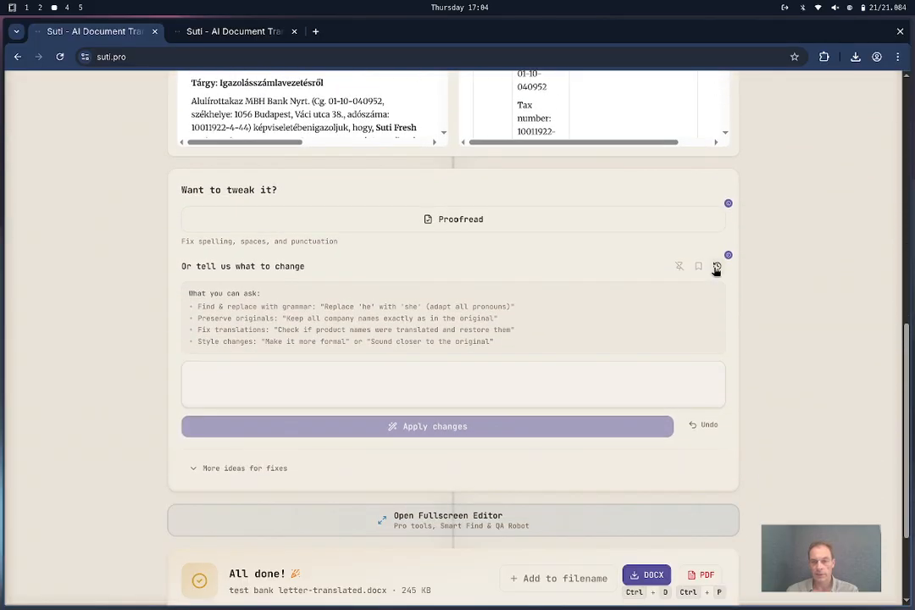
{"action": "scroll", "coordinate": [716, 272], "scroll_direction": "down", "scroll_amount": 1}
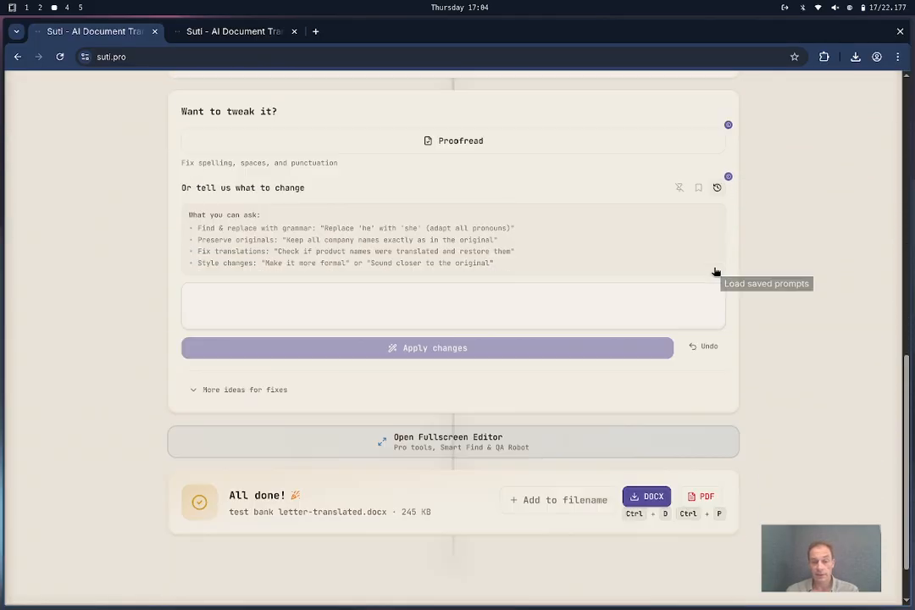
{"action": "scroll", "coordinate": [716, 272], "scroll_direction": "down", "scroll_amount": 1}
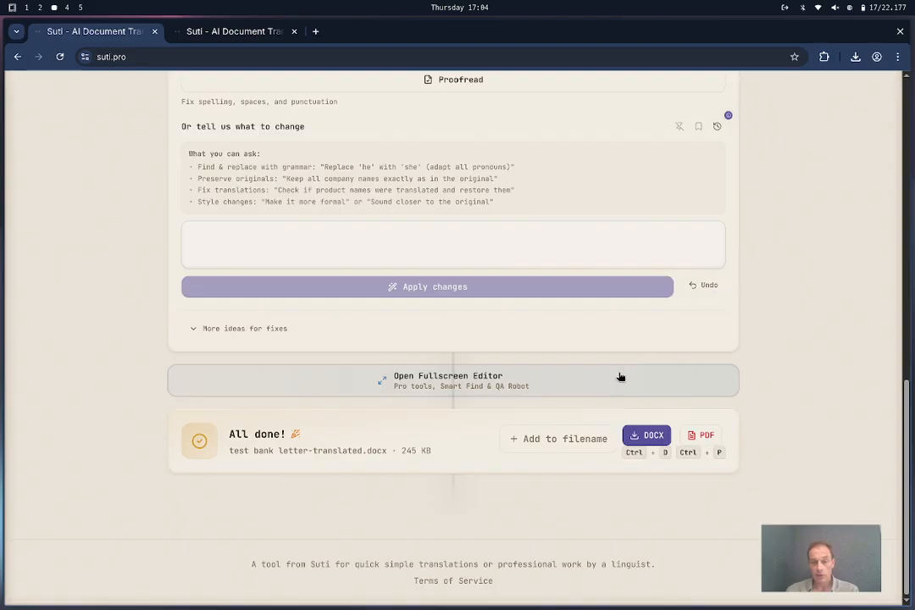
{"action": "left_click", "coordinate": [566, 439]}
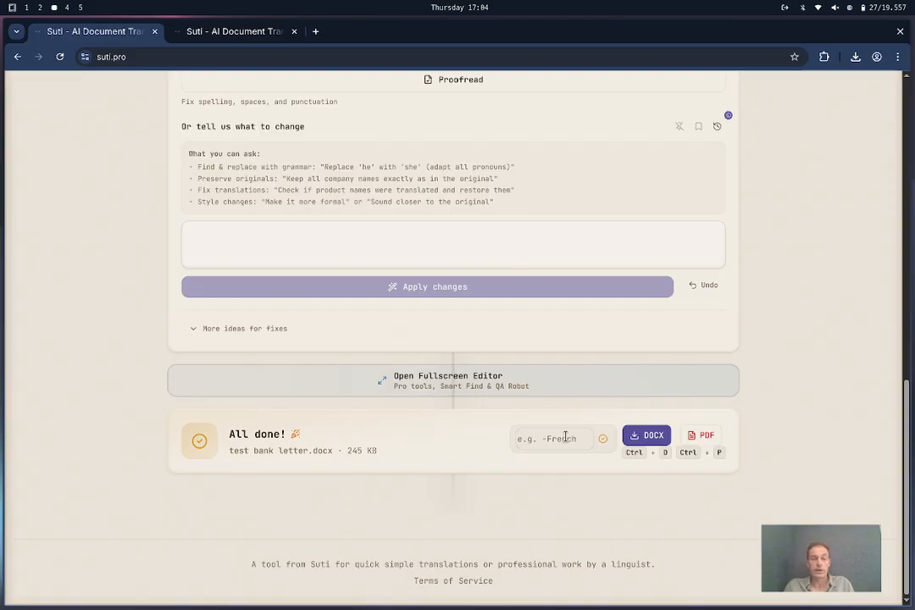
{"action": "type", "text": "EN"}
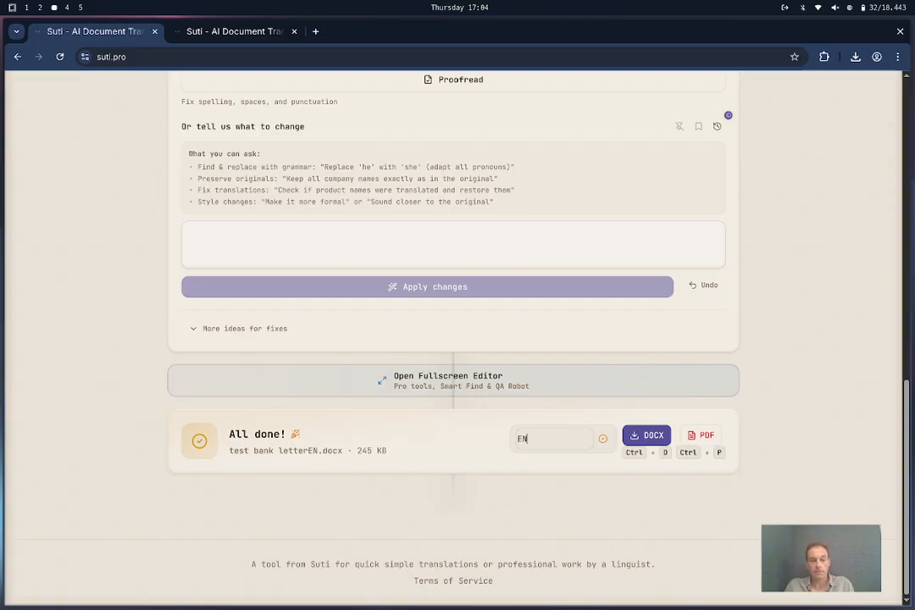
{"action": "key", "text": "Home"}
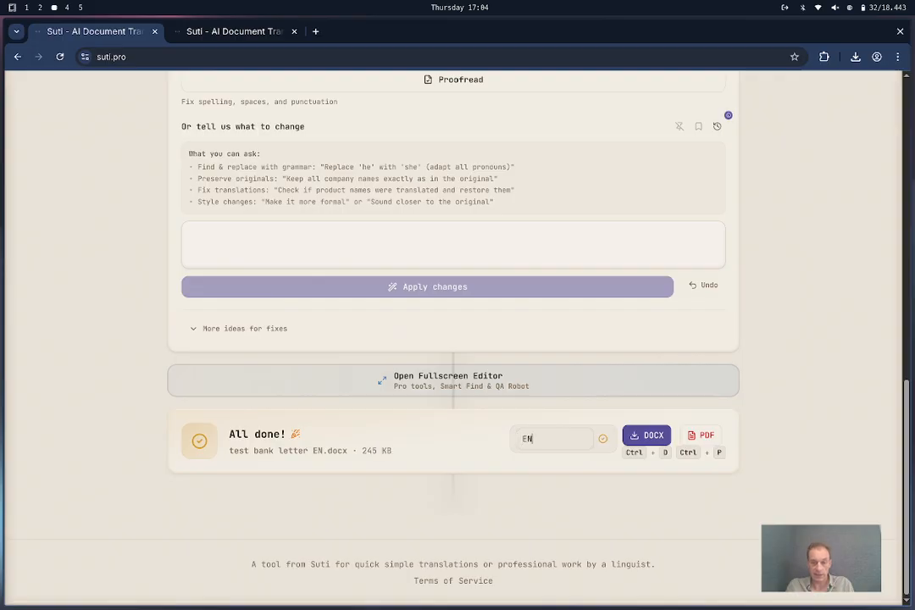
{"action": "key", "text": "End"}
{"action": "type", "text": "Reviewed"}
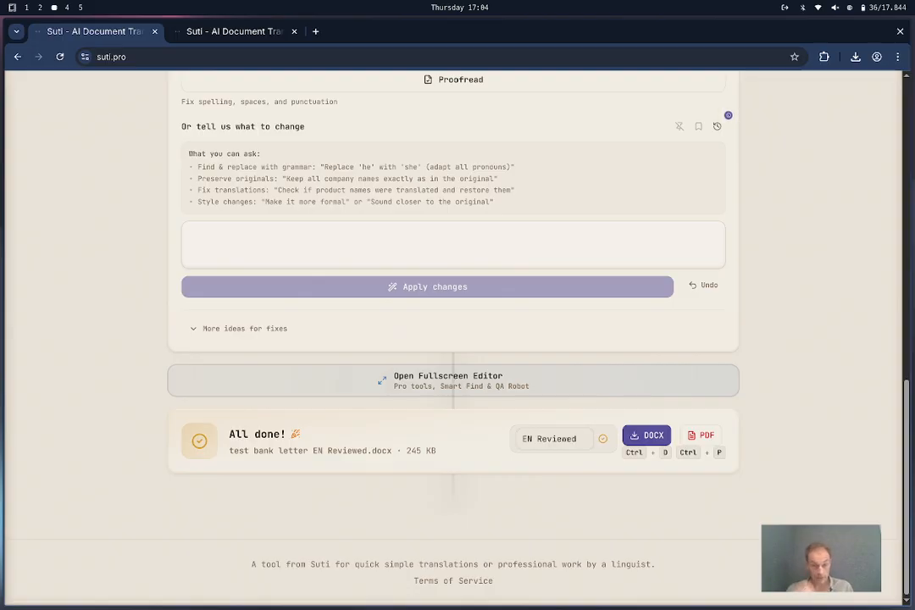
- Download the translated bank letter as a PDF, open the file and review its translation and original-copy pages
{"action": "left_click", "coordinate": [690, 436]}
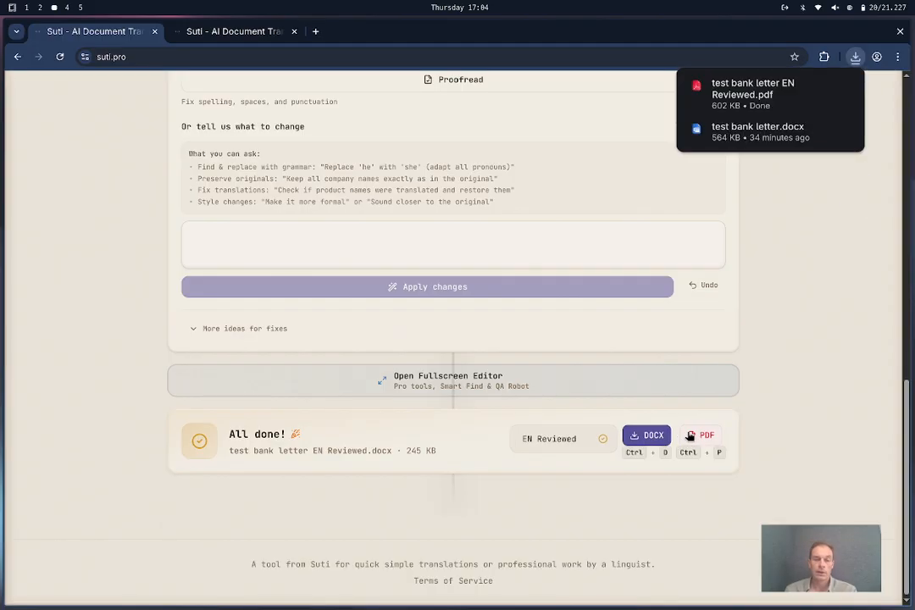
{"action": "left_click", "coordinate": [765, 98]}
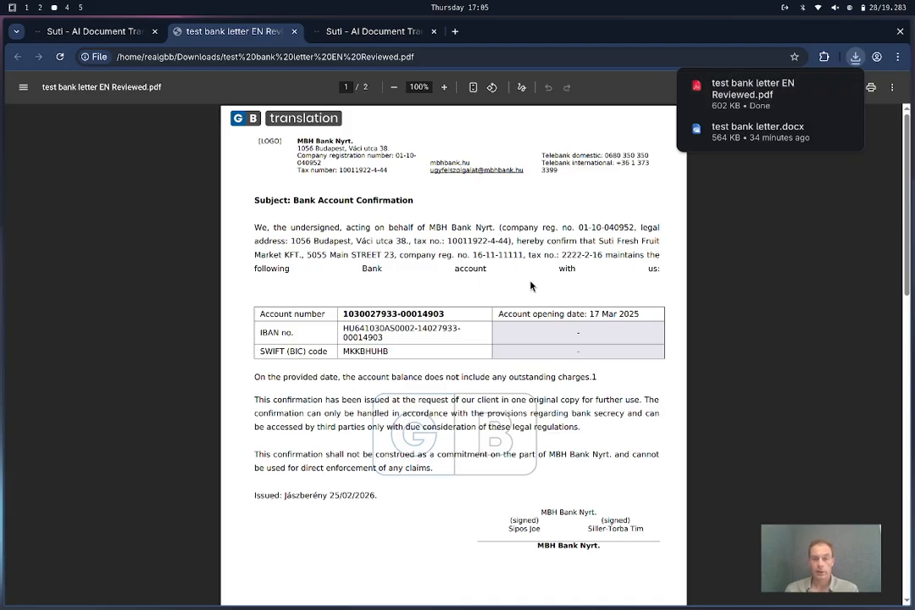
{"action": "scroll", "coordinate": [531, 287], "scroll_direction": "down", "scroll_amount": 3}
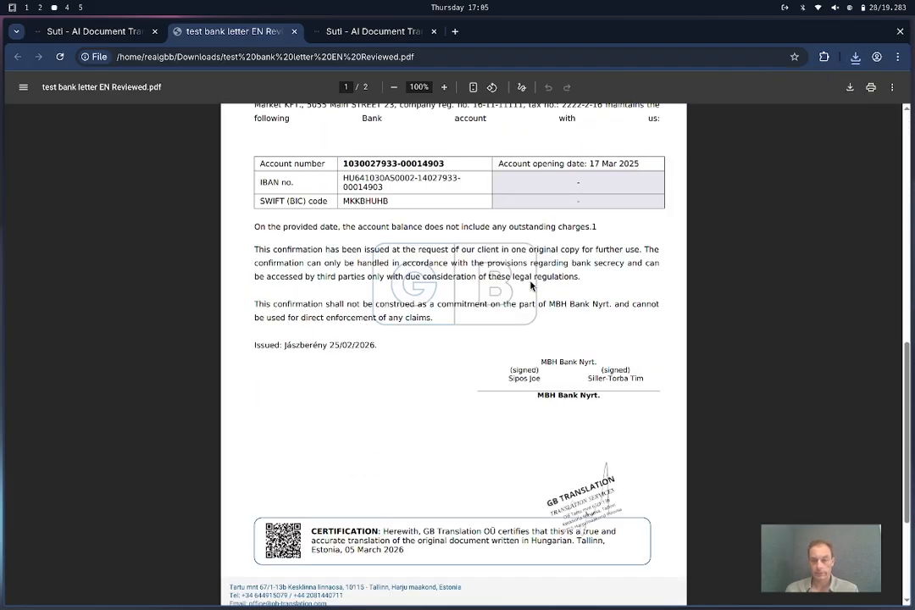
{"action": "scroll", "coordinate": [530, 287], "scroll_direction": "down", "scroll_amount": 10}
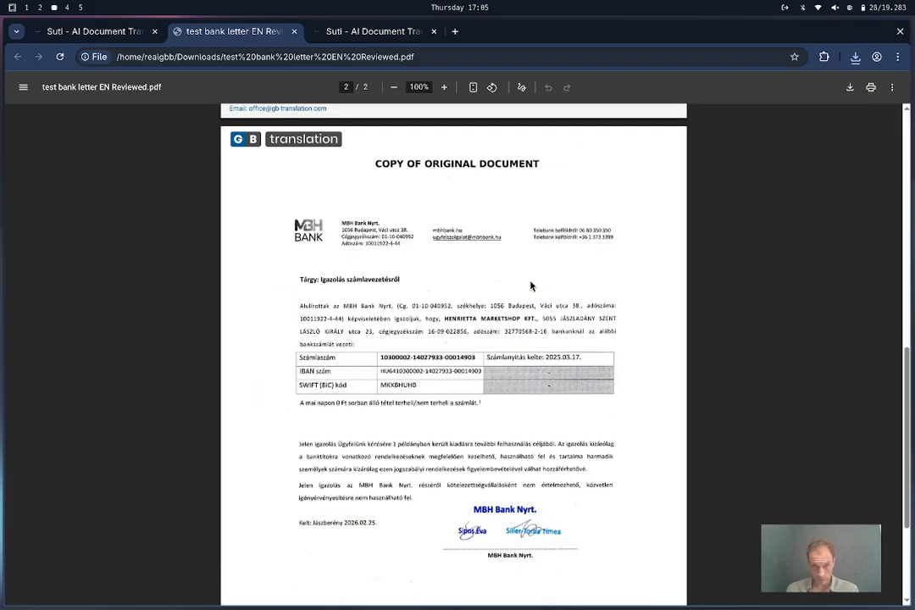
- Return to Suti, generate a collaboration link with the collaborator's name entered, copy the link and close the sharing dialog
{"action": "left_click", "coordinate": [119, 31]}
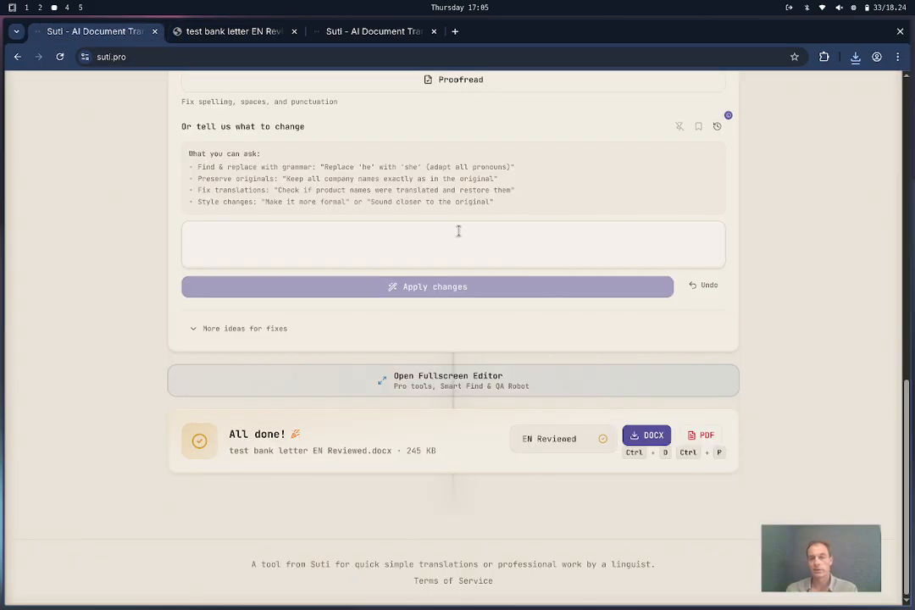
{"action": "scroll", "coordinate": [459, 231], "scroll_direction": "up", "scroll_amount": 10}
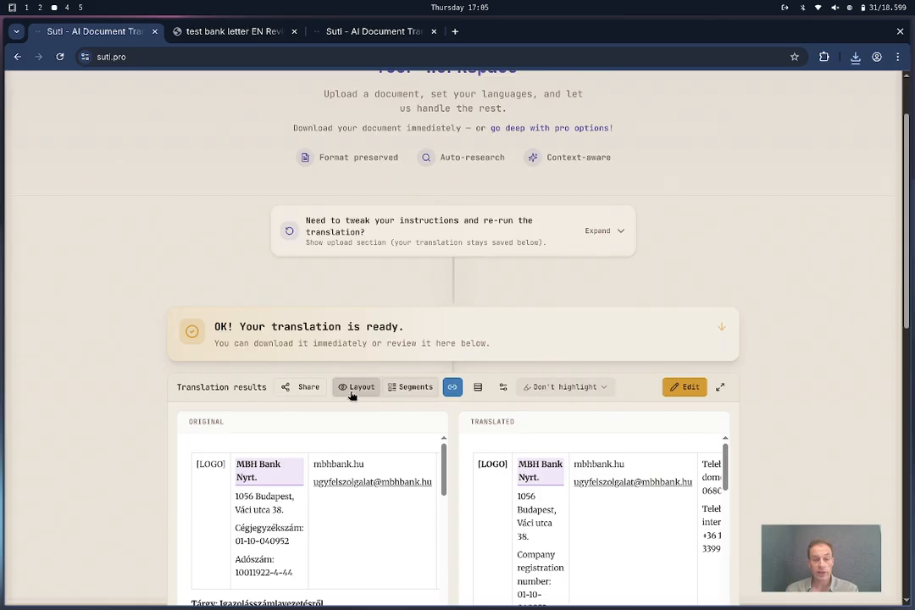
{"action": "left_click", "coordinate": [294, 390]}
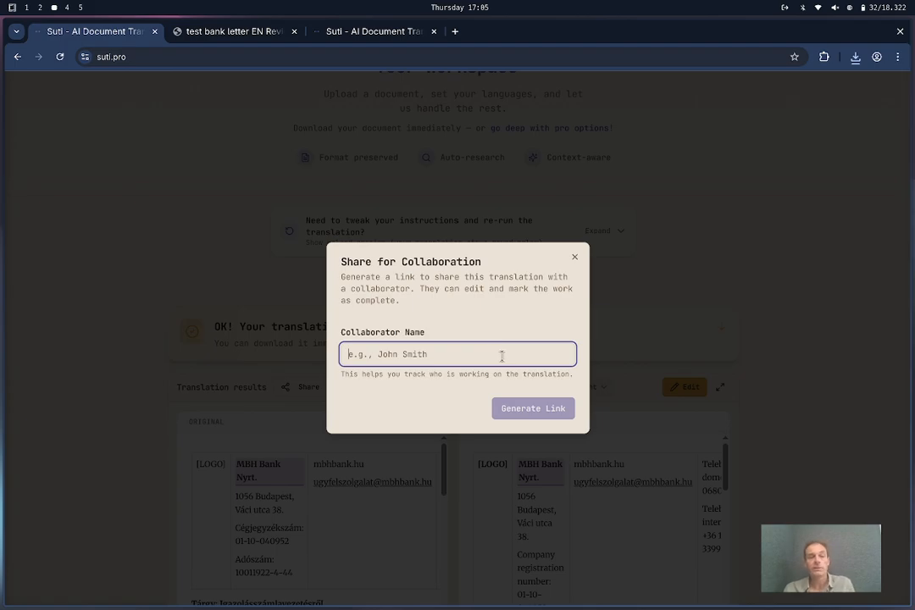
{"action": "type", "text": "John"}
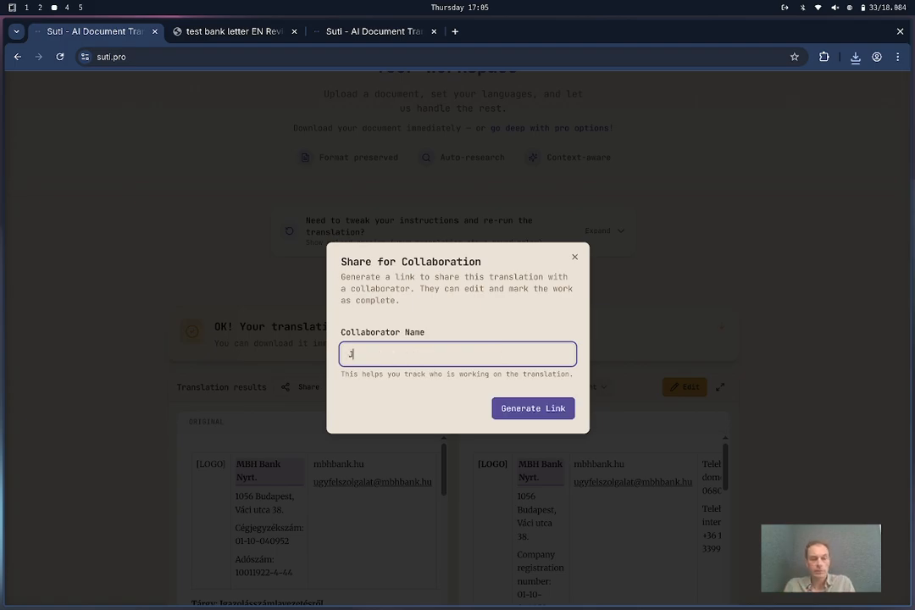
{"action": "left_click", "coordinate": [547, 407]}
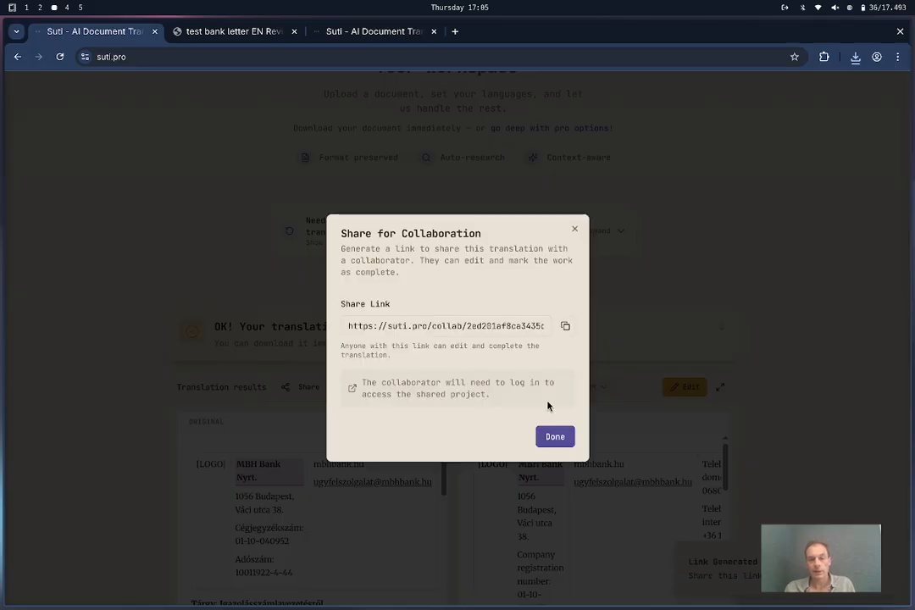
{"action": "left_click", "coordinate": [564, 327]}
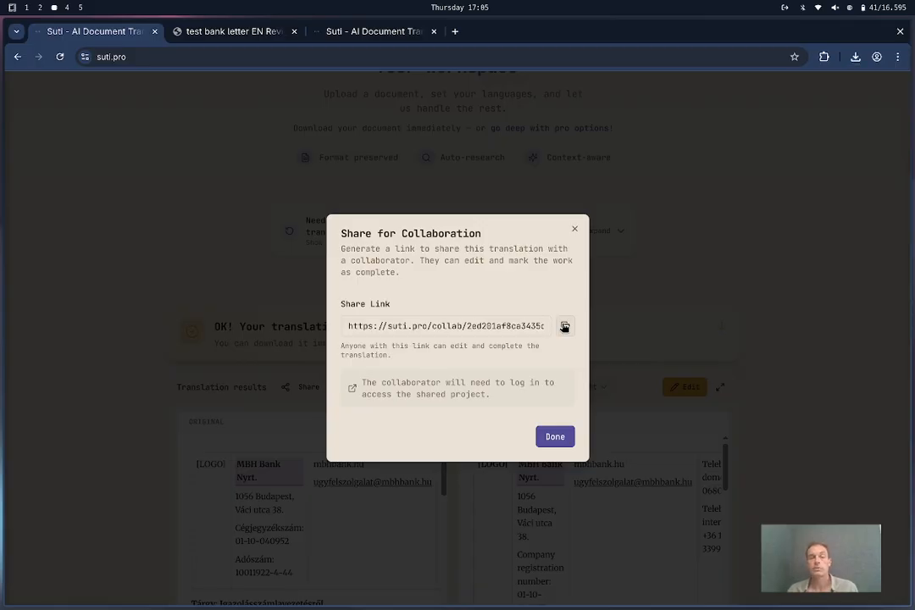
{"action": "left_click", "coordinate": [574, 230]}
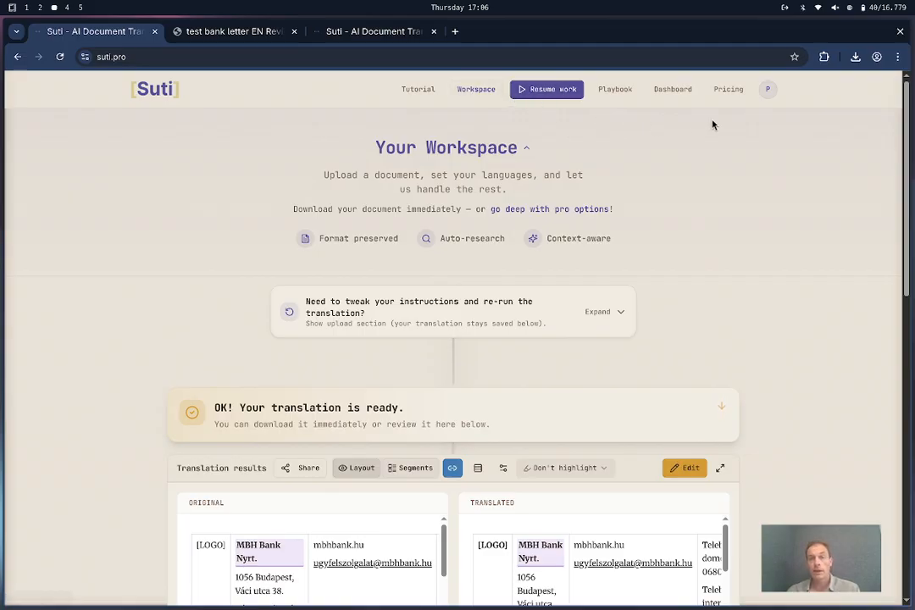
- Review Suti's pricing plans and read through the frequently asked questions
{"action": "left_click", "coordinate": [732, 91]}
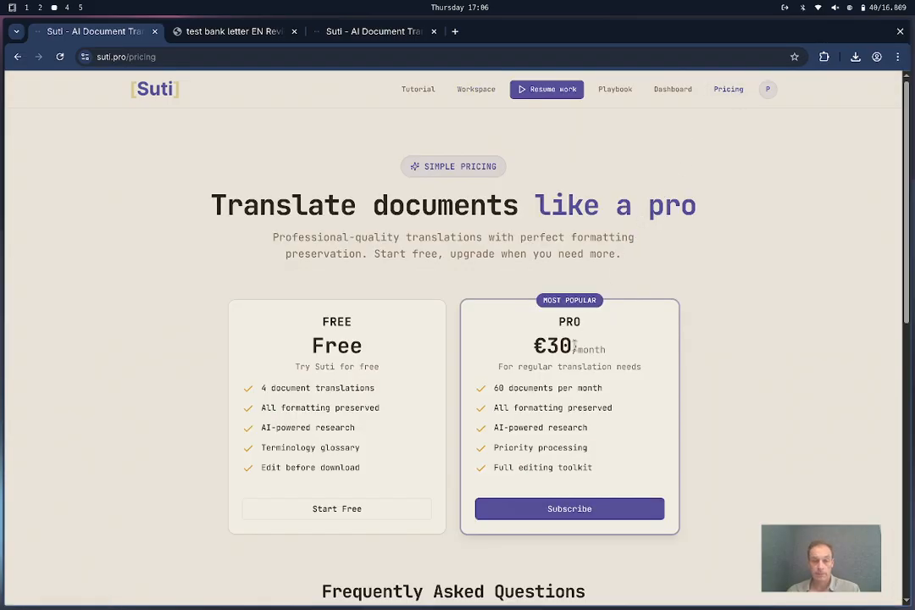
{"action": "scroll", "coordinate": [574, 346], "scroll_direction": "down", "scroll_amount": 3}
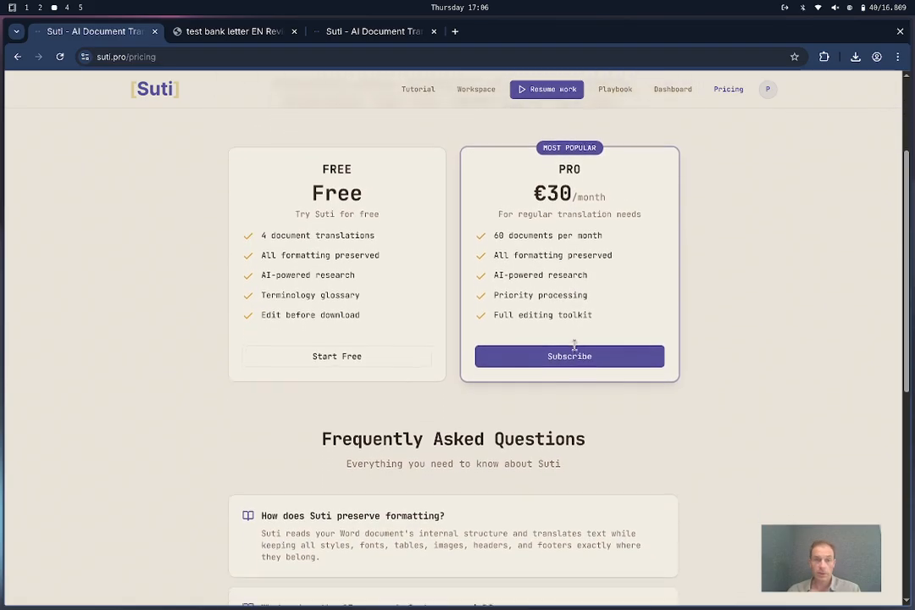
{"action": "scroll", "coordinate": [574, 346], "scroll_direction": "down", "scroll_amount": 2}
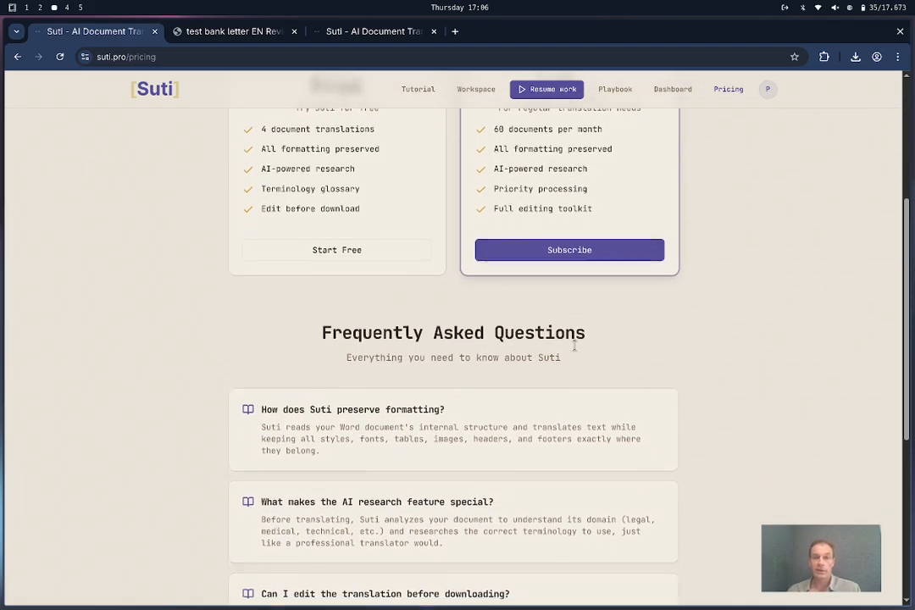
{"action": "scroll", "coordinate": [574, 346], "scroll_direction": "down", "scroll_amount": 6}
{"action": "scroll", "coordinate": [573, 346], "scroll_direction": "up", "scroll_amount": 11}
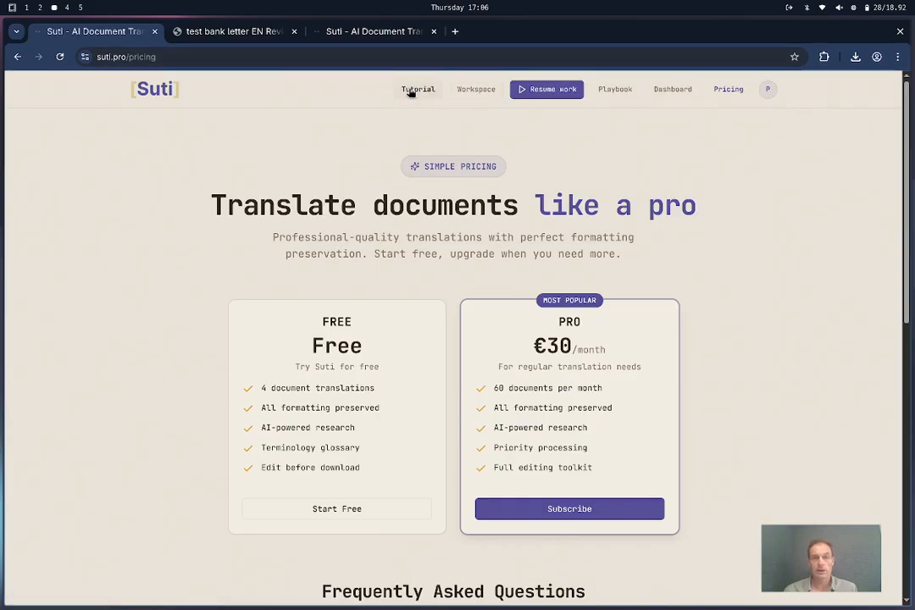
- Examine the shared translations on the dashboard, including the collaborator activity of the pending and completed ones
{"action": "left_click", "coordinate": [672, 89]}
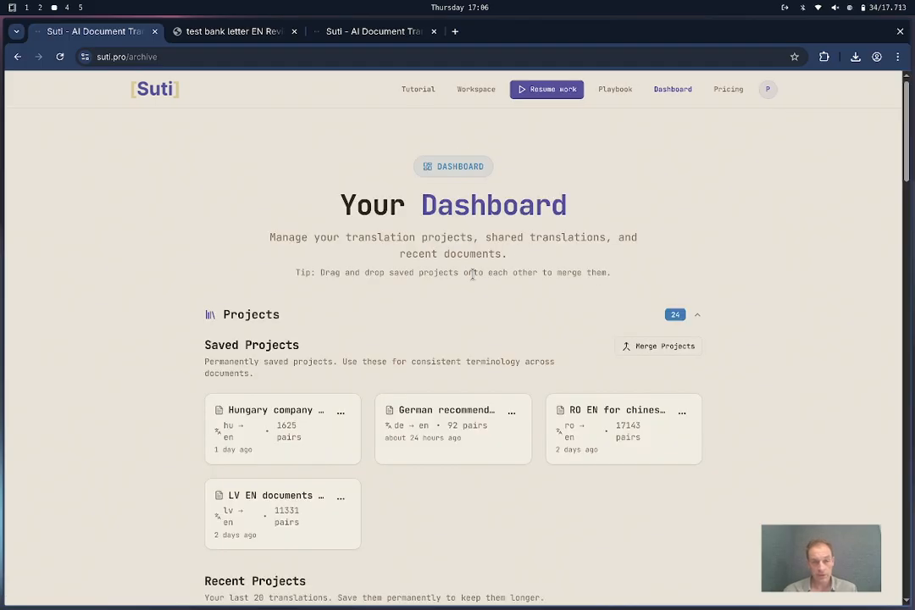
{"action": "scroll", "coordinate": [471, 273], "scroll_direction": "down", "scroll_amount": 15}
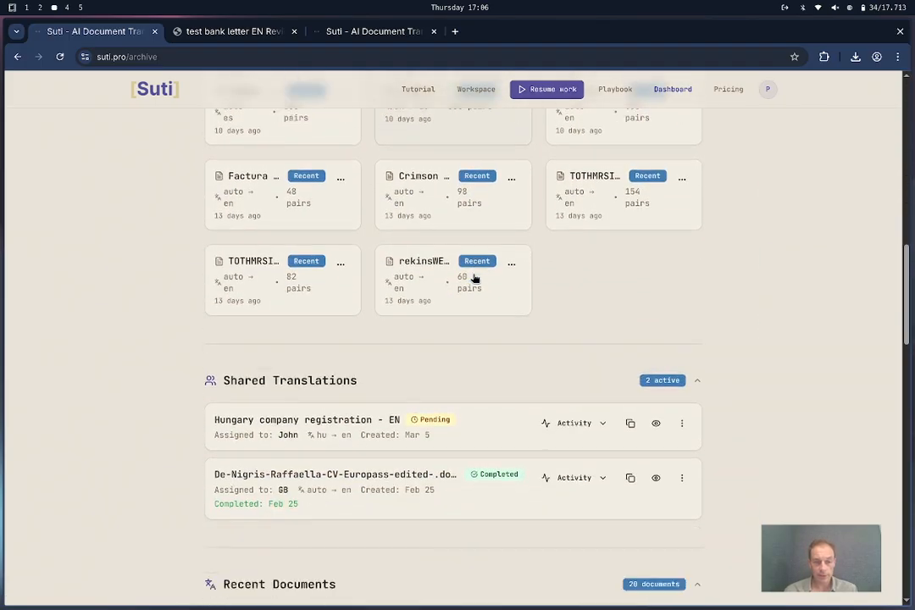
{"action": "scroll", "coordinate": [474, 277], "scroll_direction": "down", "scroll_amount": 2}
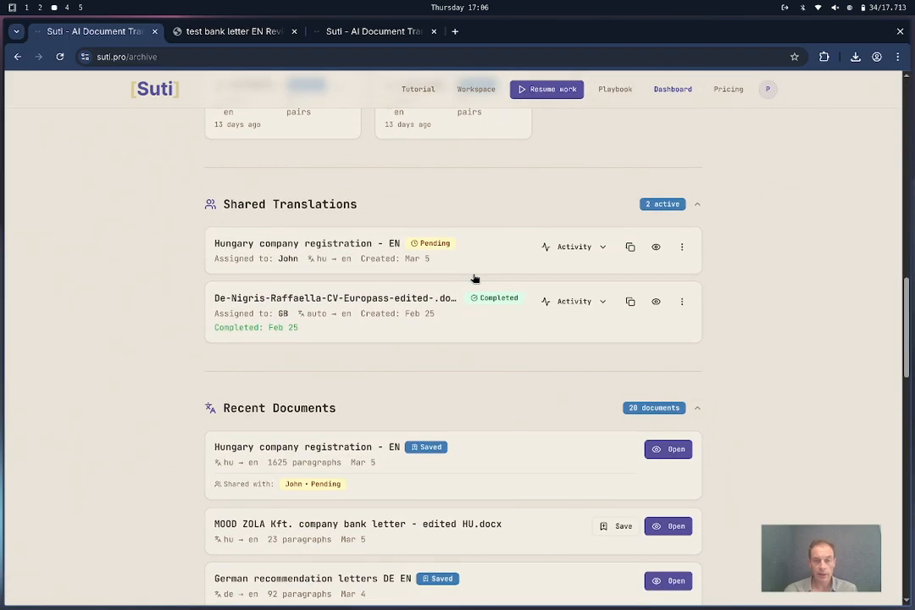
{"action": "left_click", "coordinate": [575, 246]}
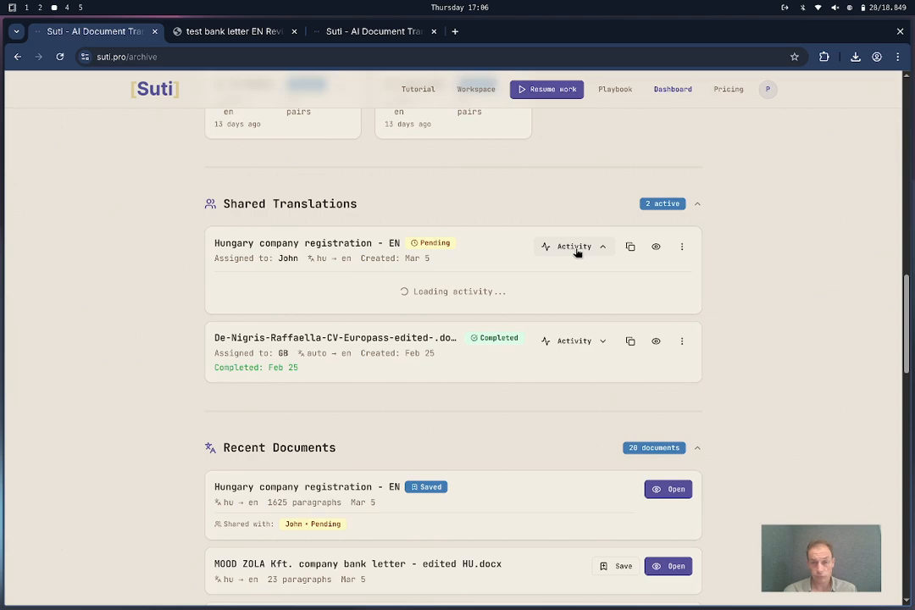
{"action": "left_click", "coordinate": [574, 340]}
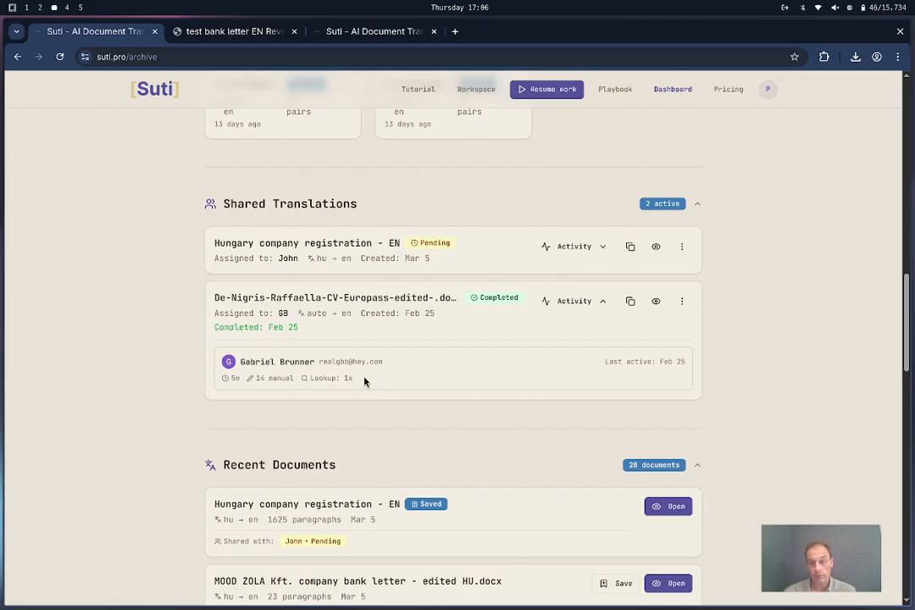
- Open the completed shared CV translation in the workspace and look over its results and download section
{"action": "left_click", "coordinate": [655, 302]}
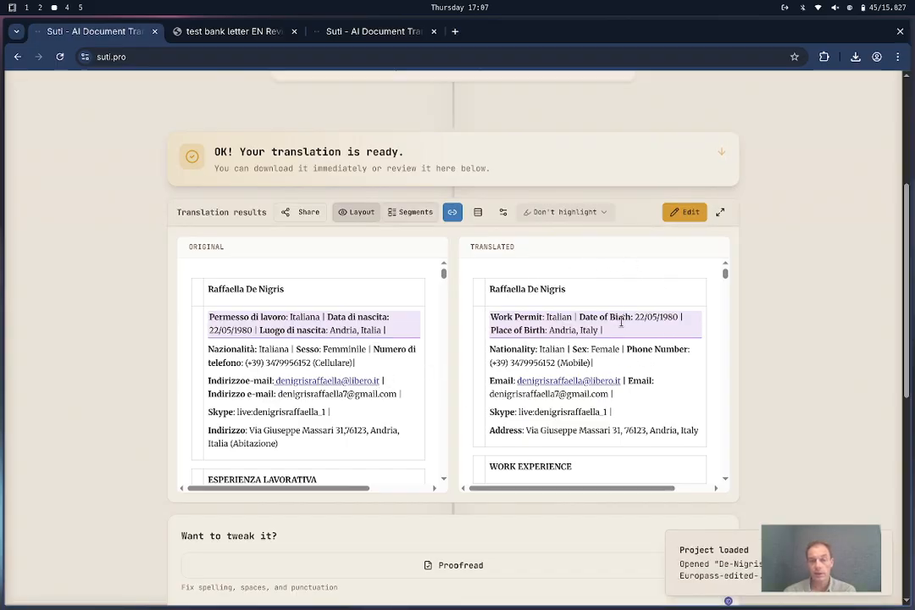
{"action": "scroll", "coordinate": [637, 160], "scroll_direction": "up", "scroll_amount": 3}
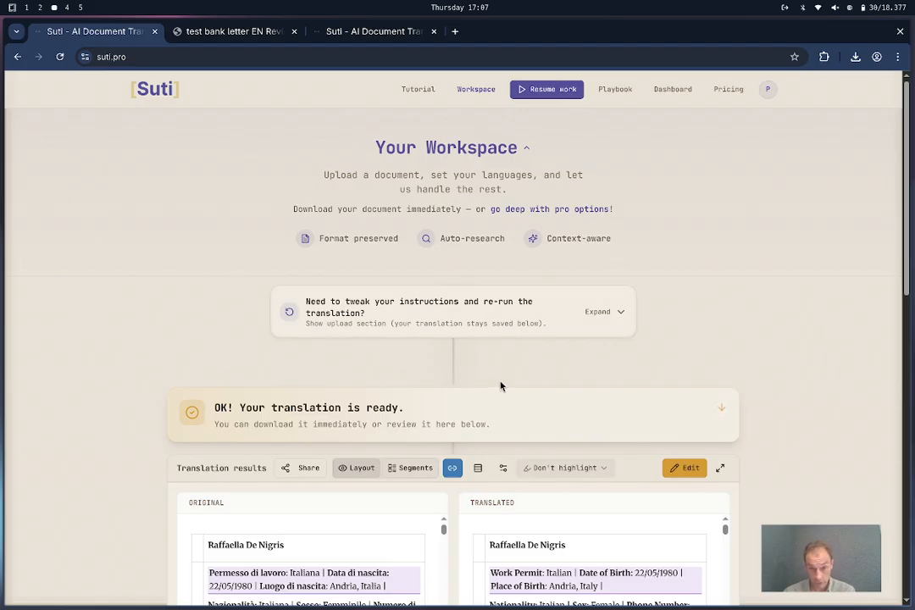
{"action": "scroll", "coordinate": [501, 384], "scroll_direction": "down", "scroll_amount": 5}
{"action": "scroll", "coordinate": [501, 383], "scroll_direction": "down", "scroll_amount": 4}
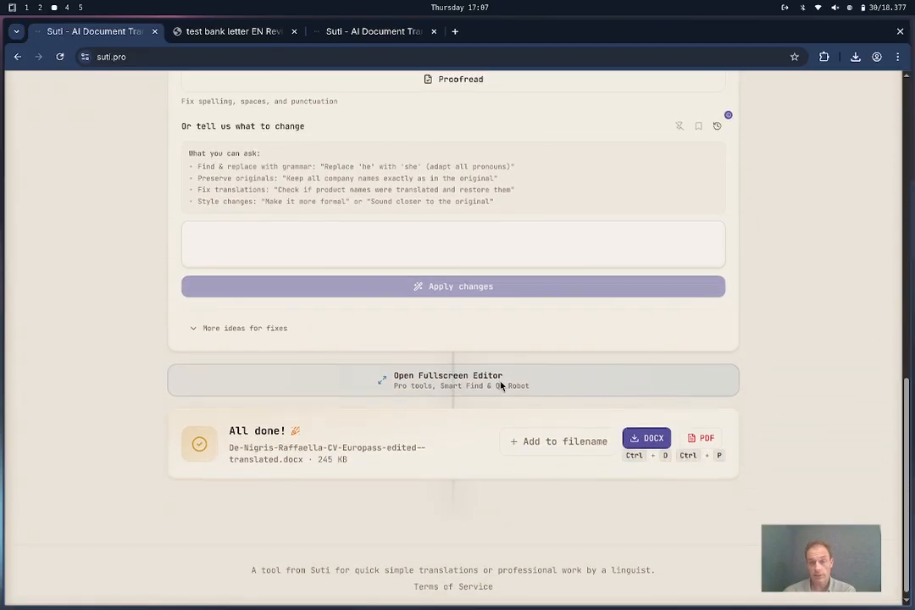
{"action": "scroll", "coordinate": [501, 384], "scroll_direction": "up", "scroll_amount": 7}
{"action": "scroll", "coordinate": [500, 384], "scroll_direction": "up", "scroll_amount": 2}
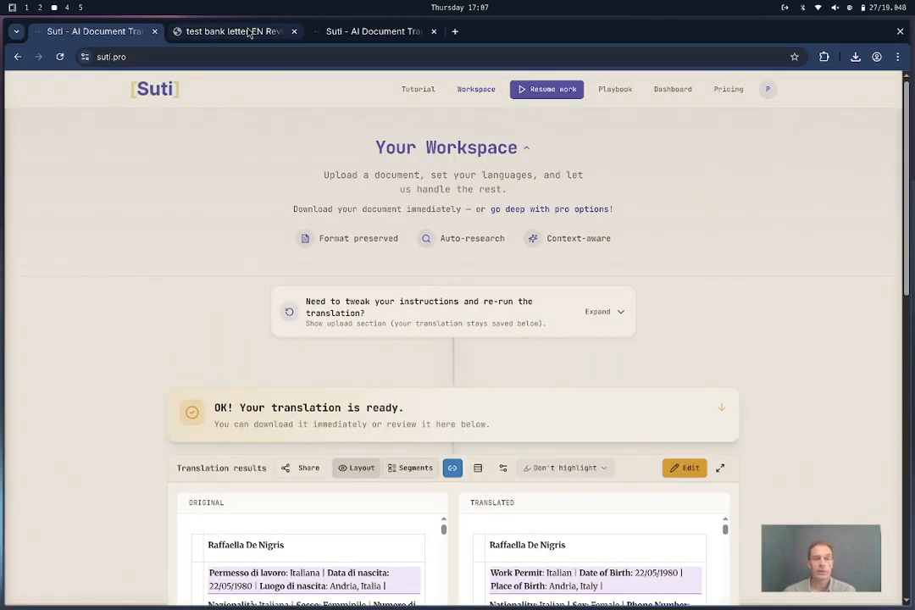
{"action": "mouse_move", "coordinate": [248, 32]}
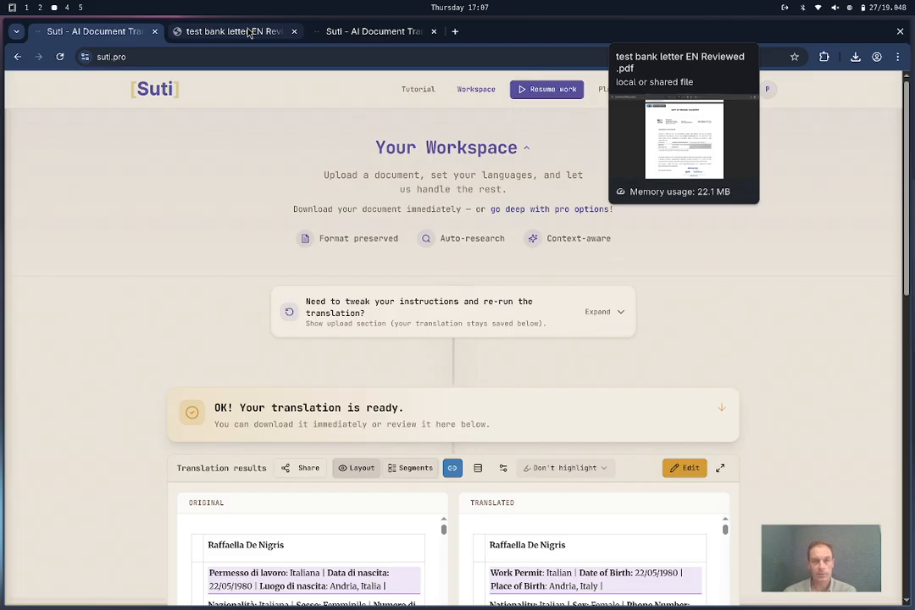
{"action": "left_click", "coordinate": [40, 9]}
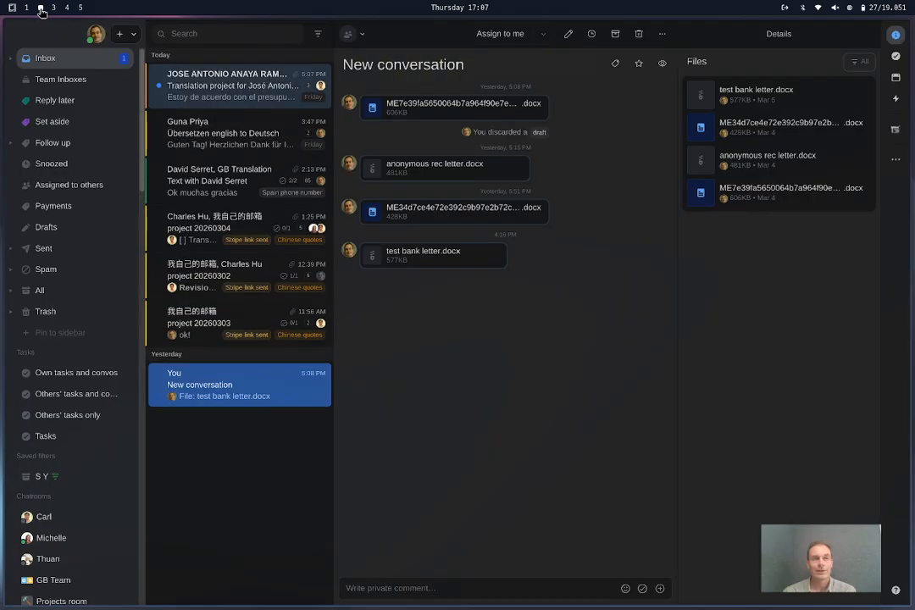
{"action": "left_click", "coordinate": [53, 8]}
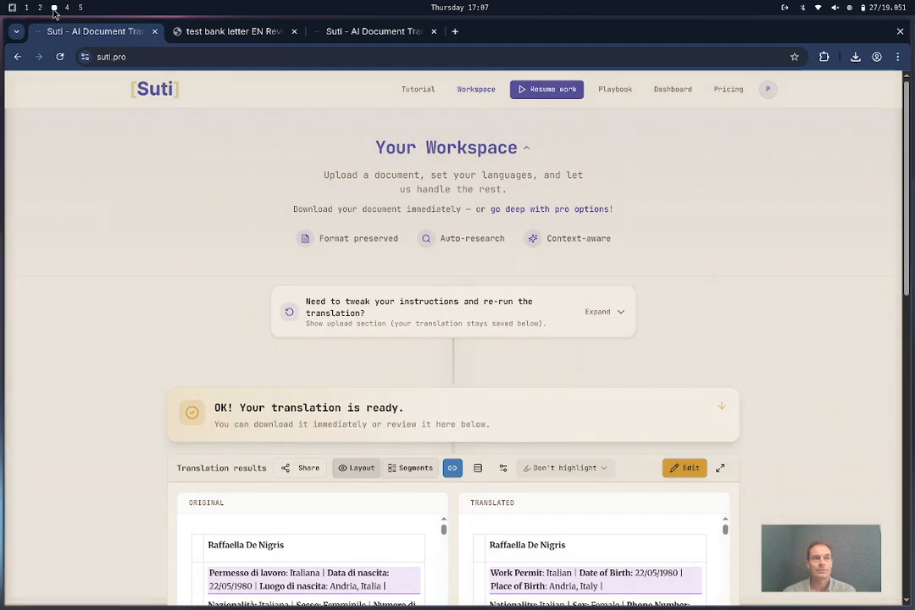
{"action": "left_click", "coordinate": [67, 7]}
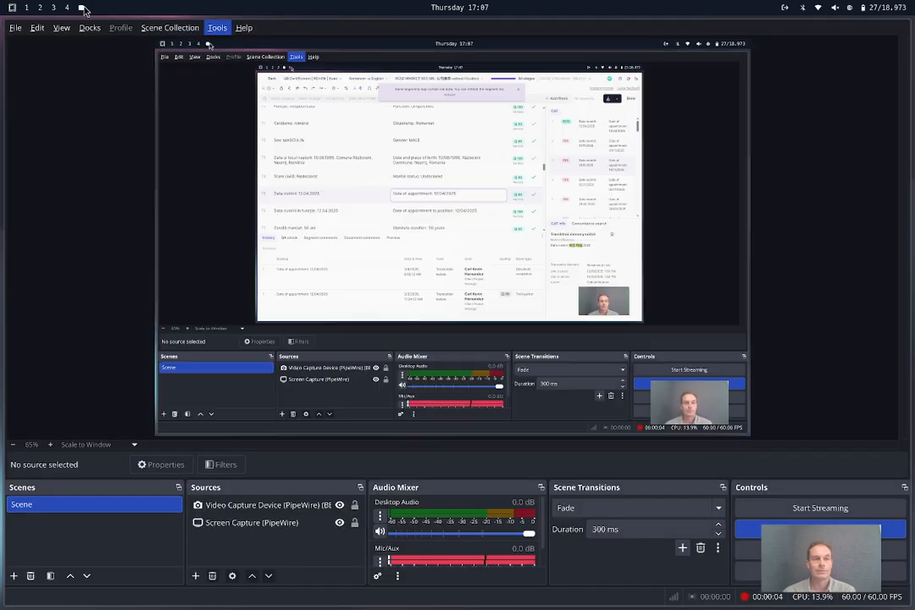